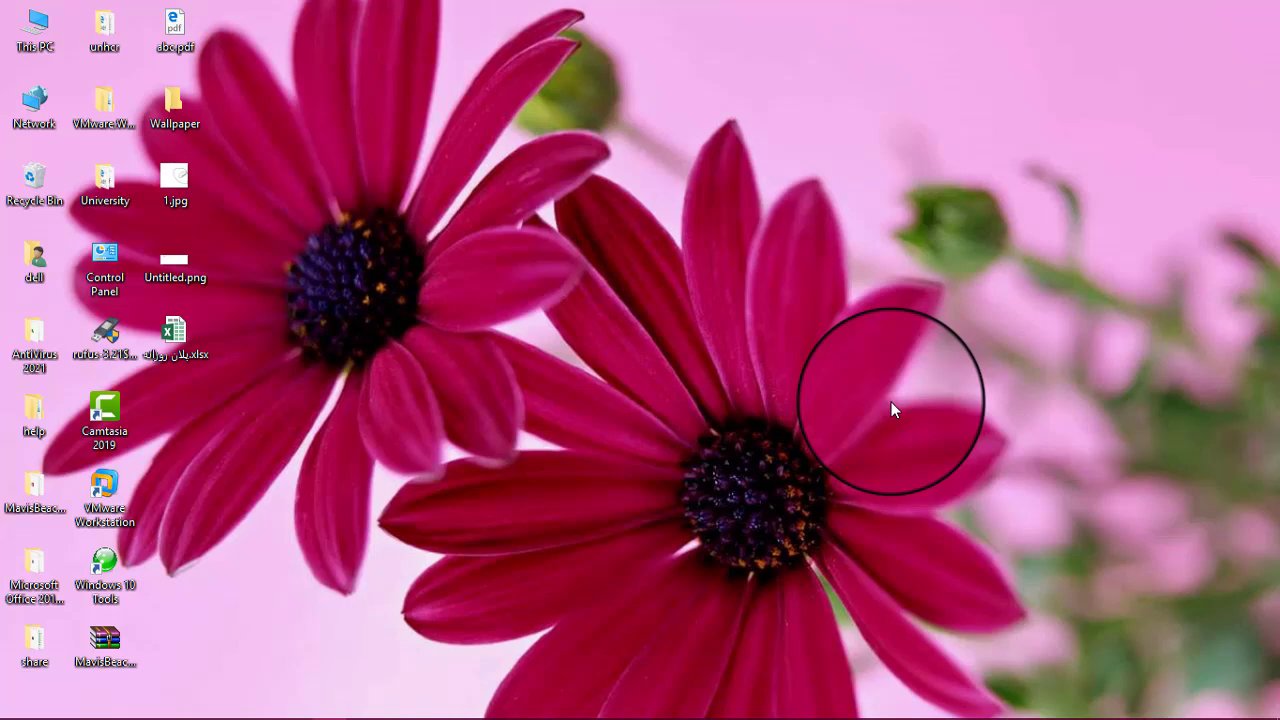
# Search Windows for "con" and open the Control Panel.
pyautogui.press('super')
pyautogui.write('c')
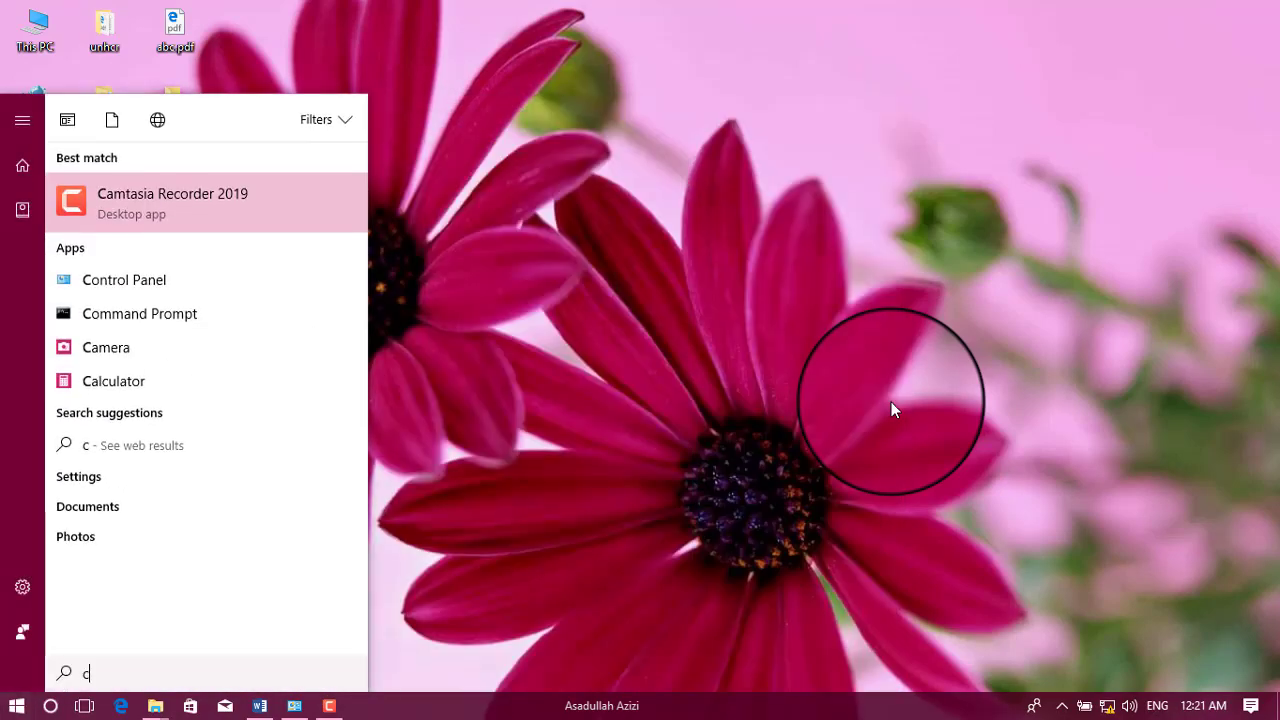
pyautogui.write('on')
pyautogui.press('Return')
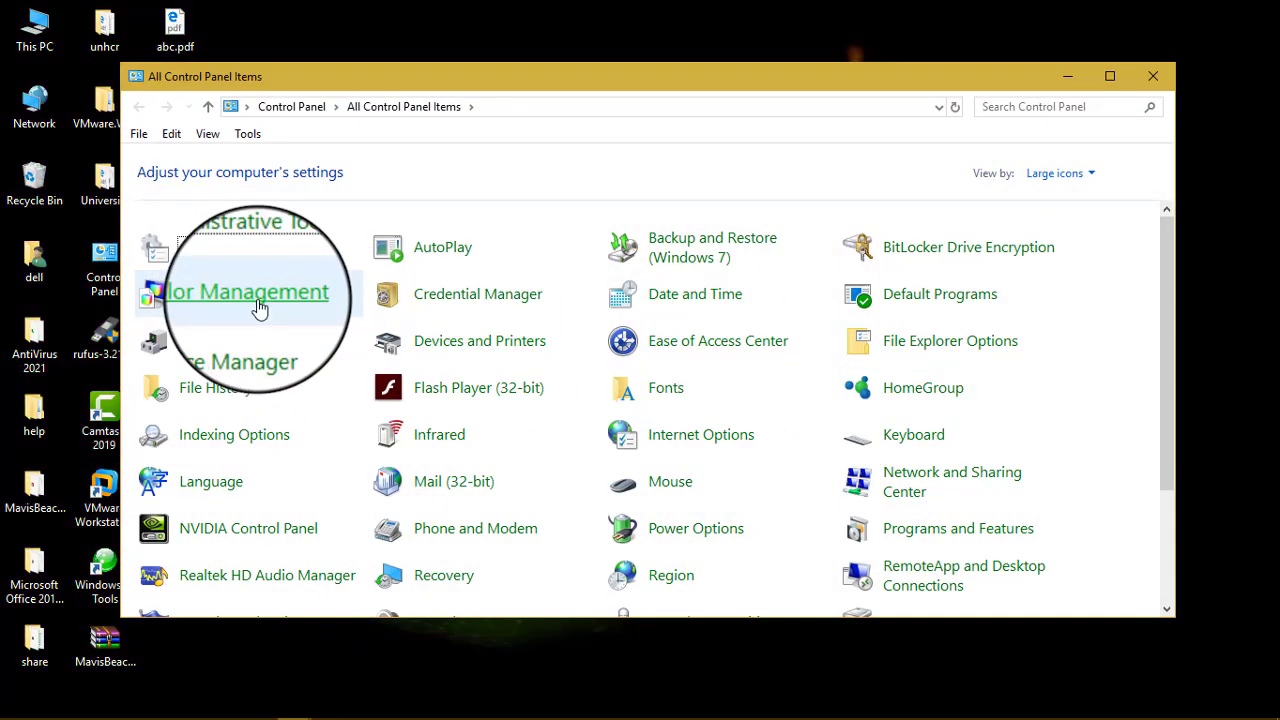
# Review the full list of installed color profiles in Color Management and close the dialog.
pyautogui.click(259, 308)
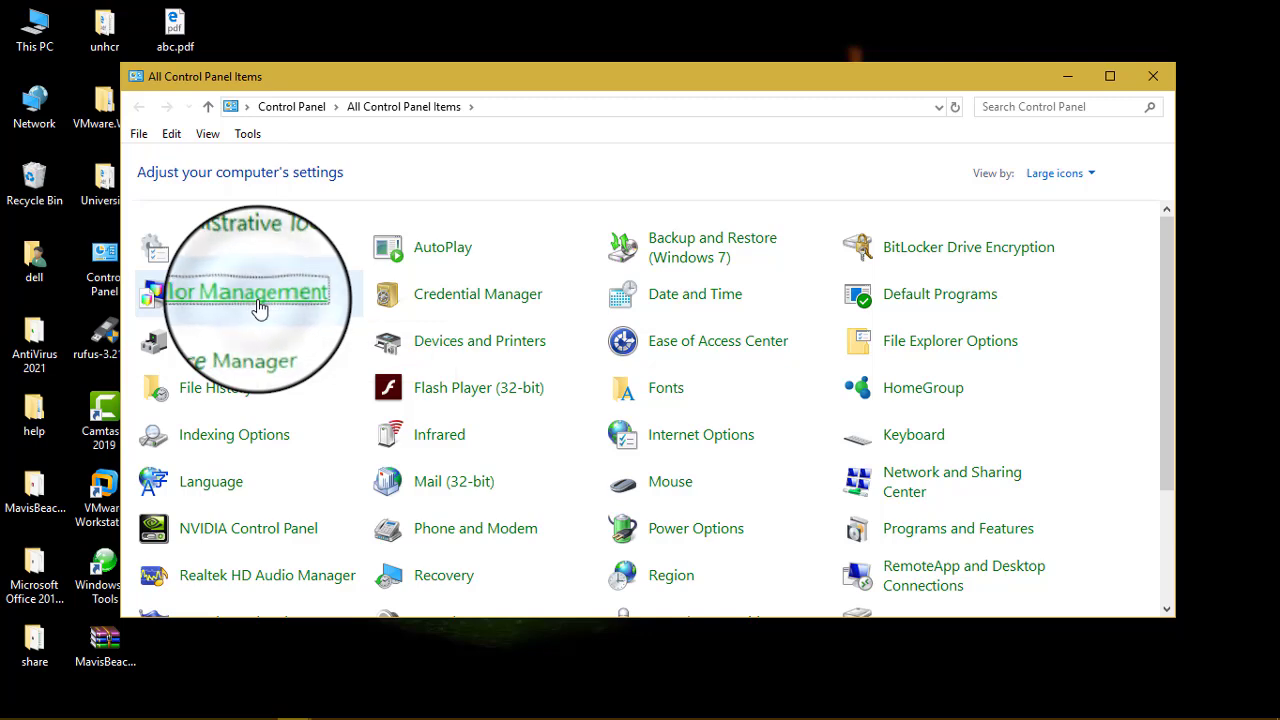
pyautogui.click(211, 168)
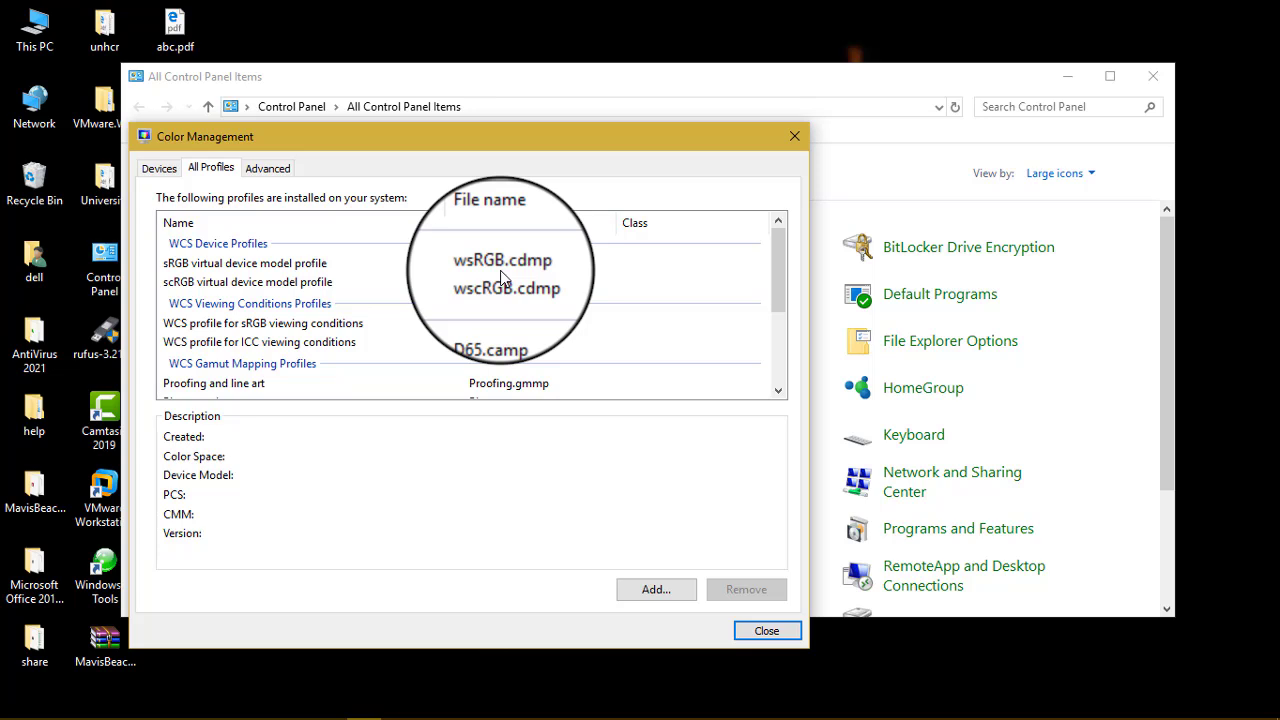
pyautogui.moveTo(783, 286); pyautogui.dragTo(788, 376)
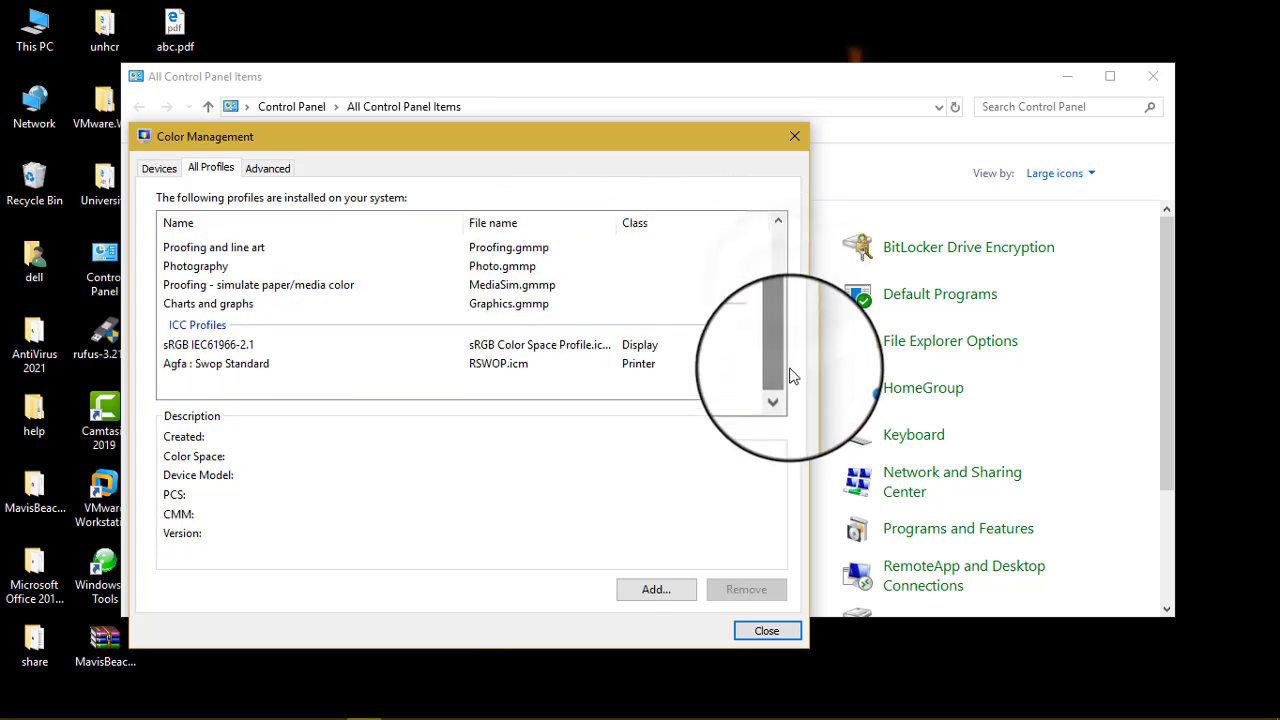
pyautogui.click(795, 138)
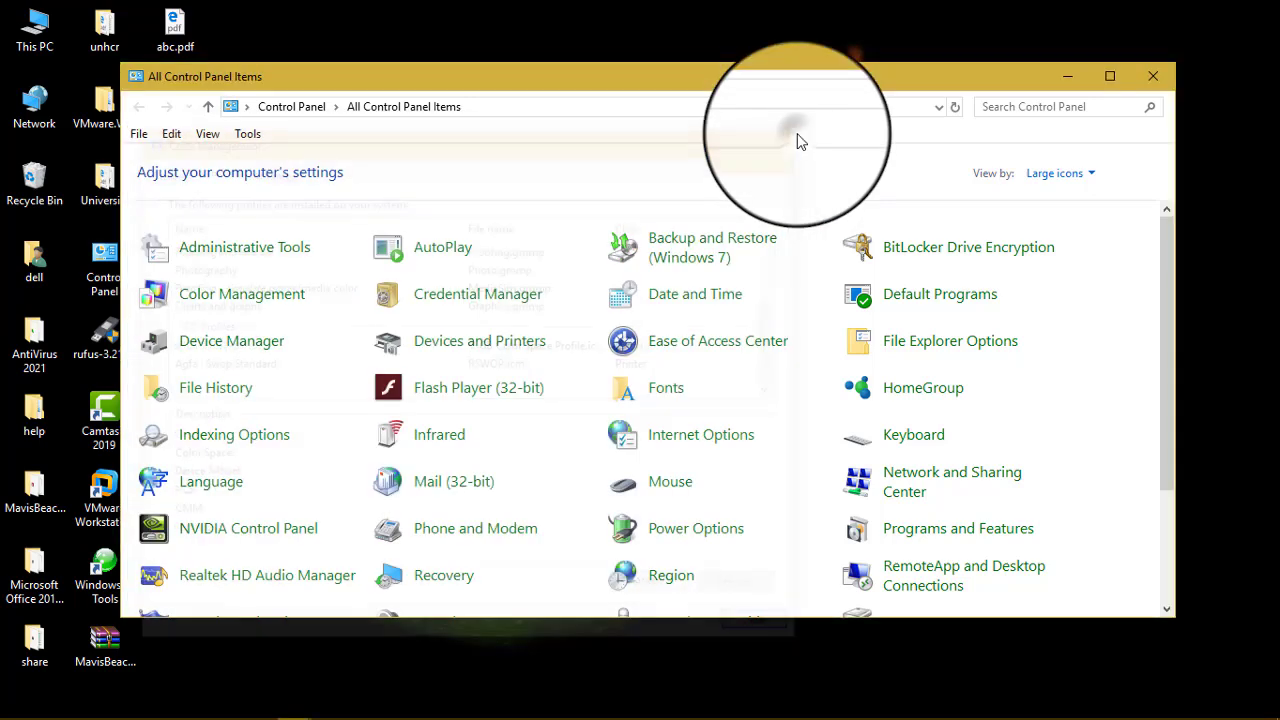
# Examine the web credentials and the saved Windows credential's details in Credential Manager, and return to all Control Panel items.
pyautogui.click(478, 298)
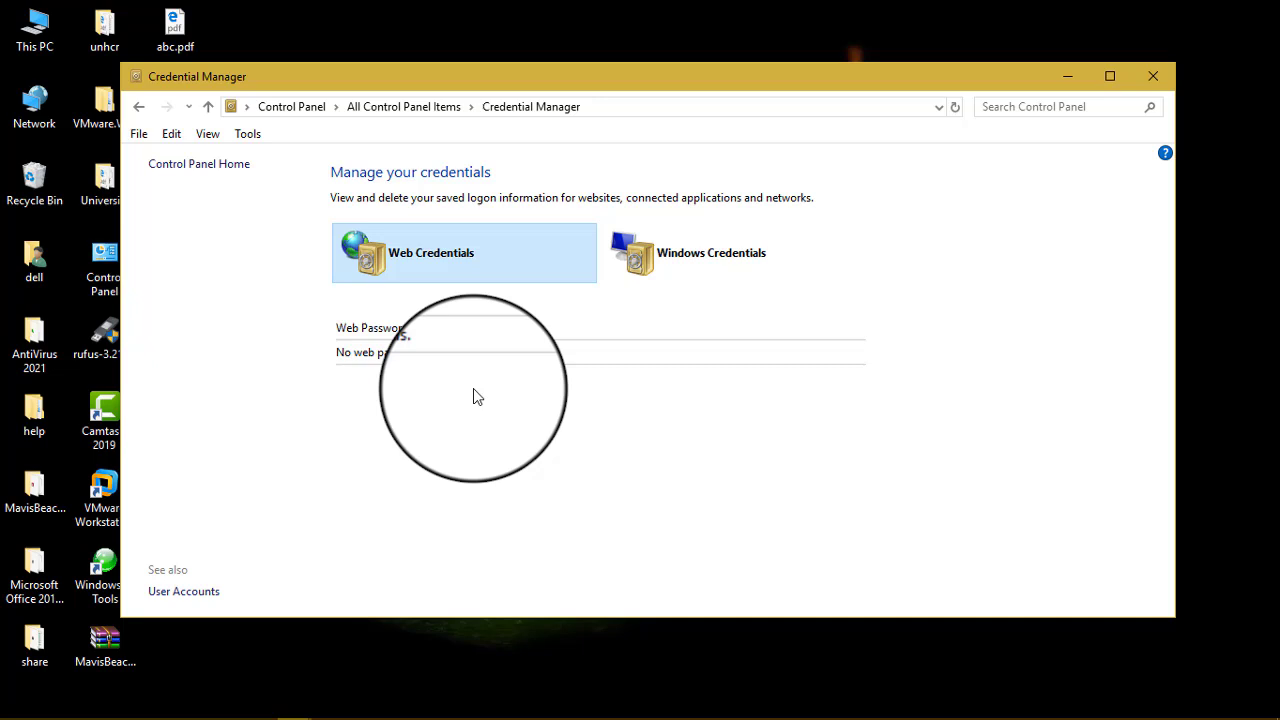
pyautogui.click(677, 265)
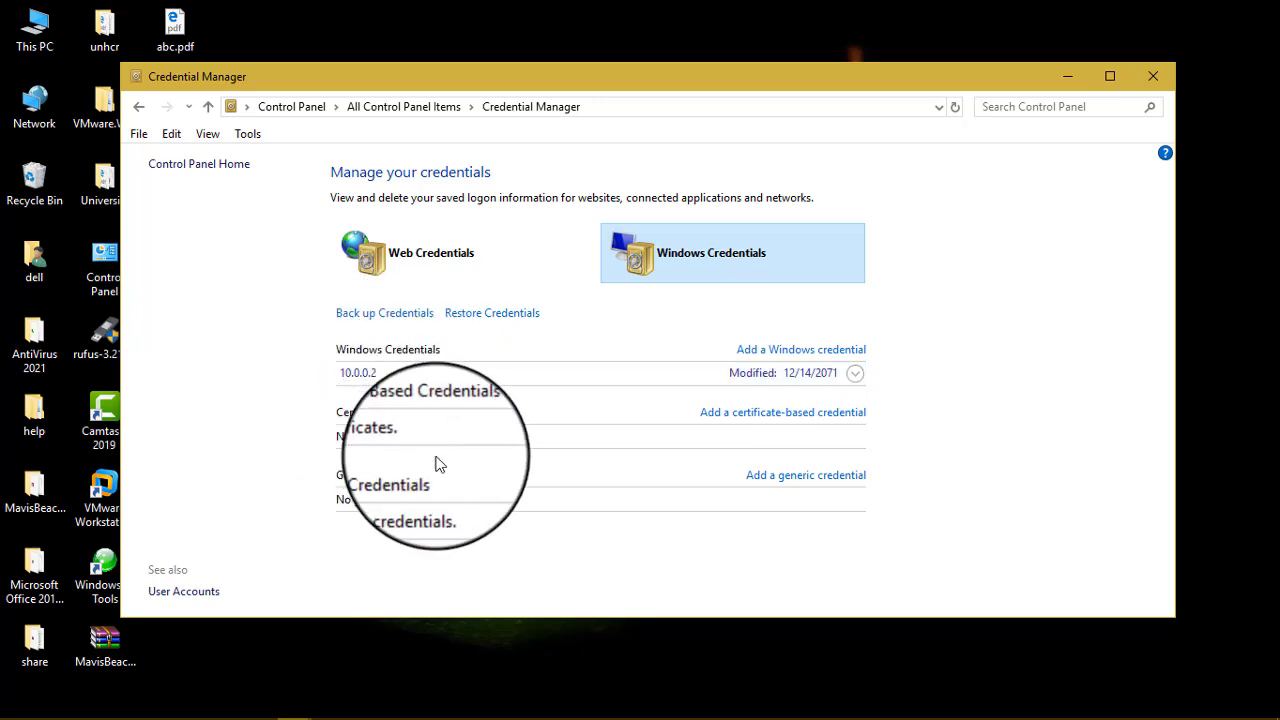
pyautogui.click(855, 373)
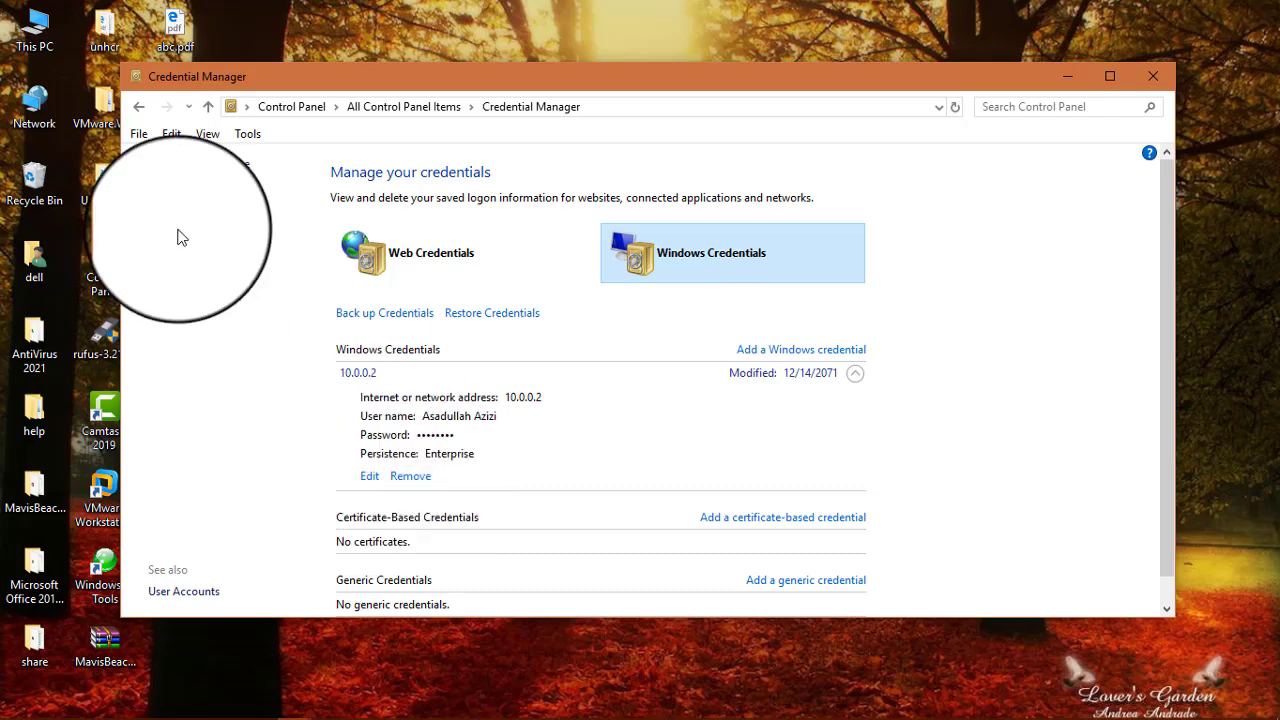
pyautogui.click(139, 106)
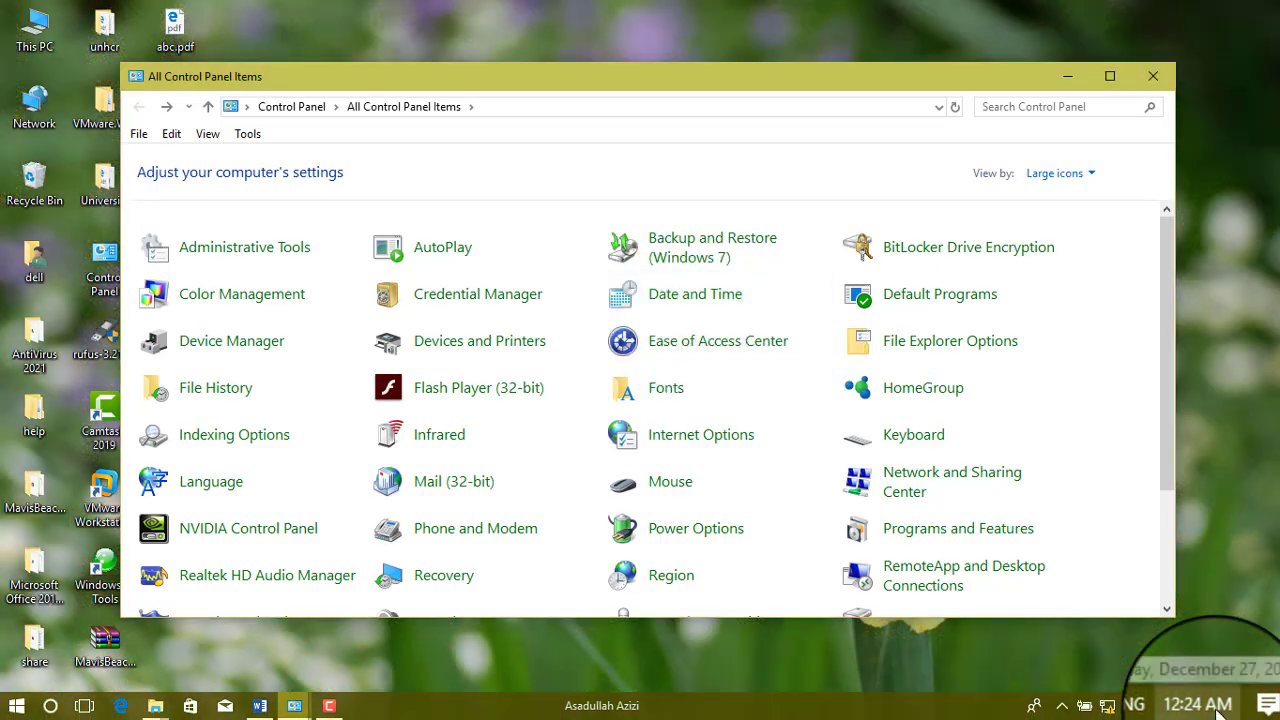
# Check the current date in the system calendar and open the settings for changing the computer's date and time.
pyautogui.click(1218, 708)
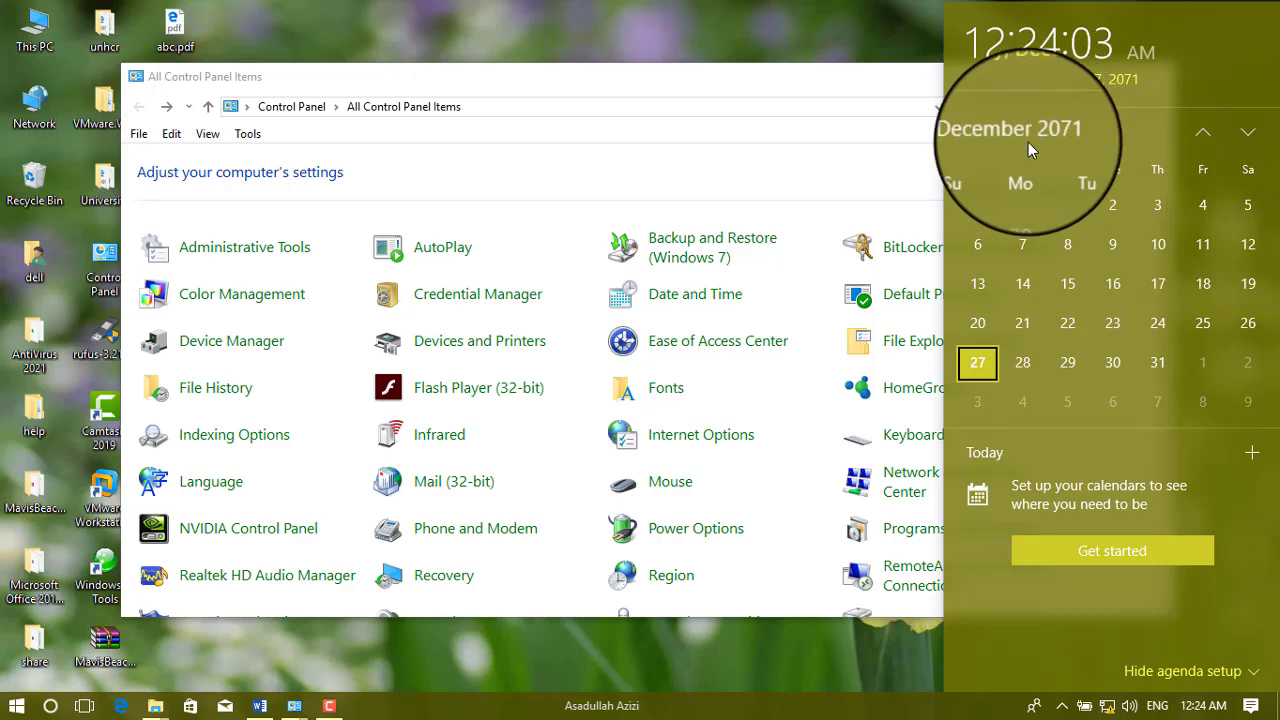
pyautogui.click(1203, 708)
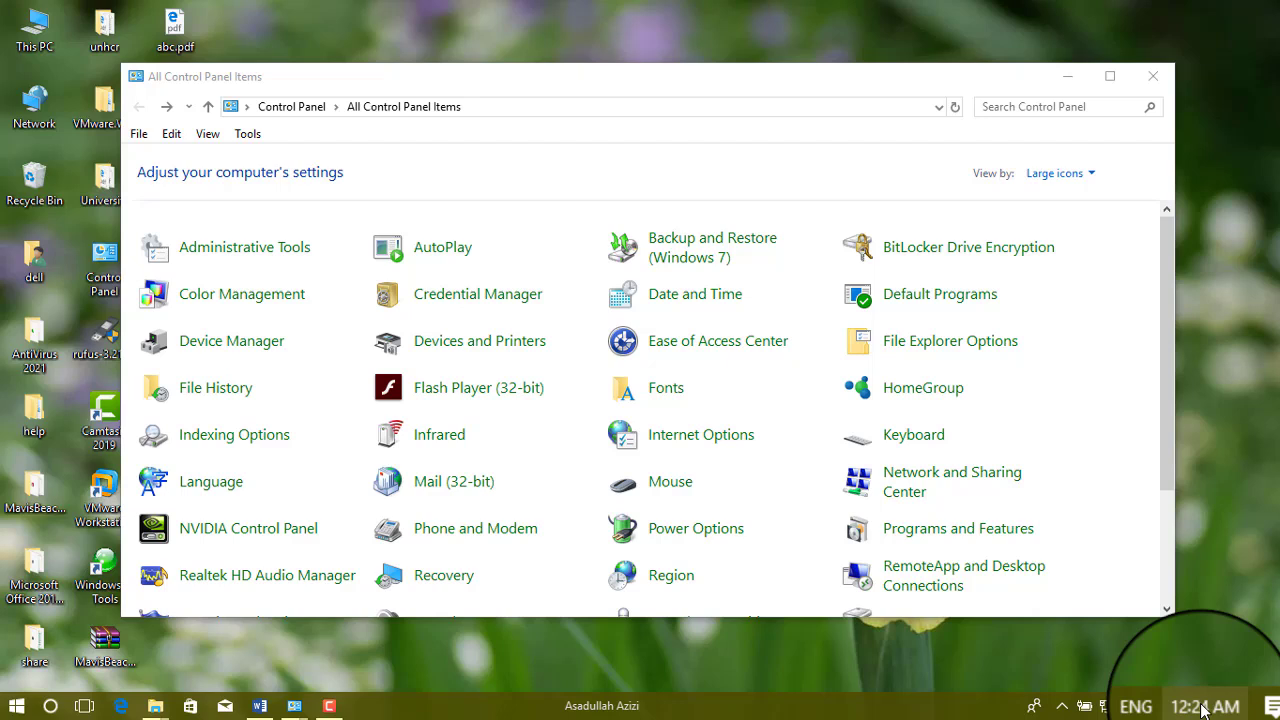
pyautogui.click(688, 298)
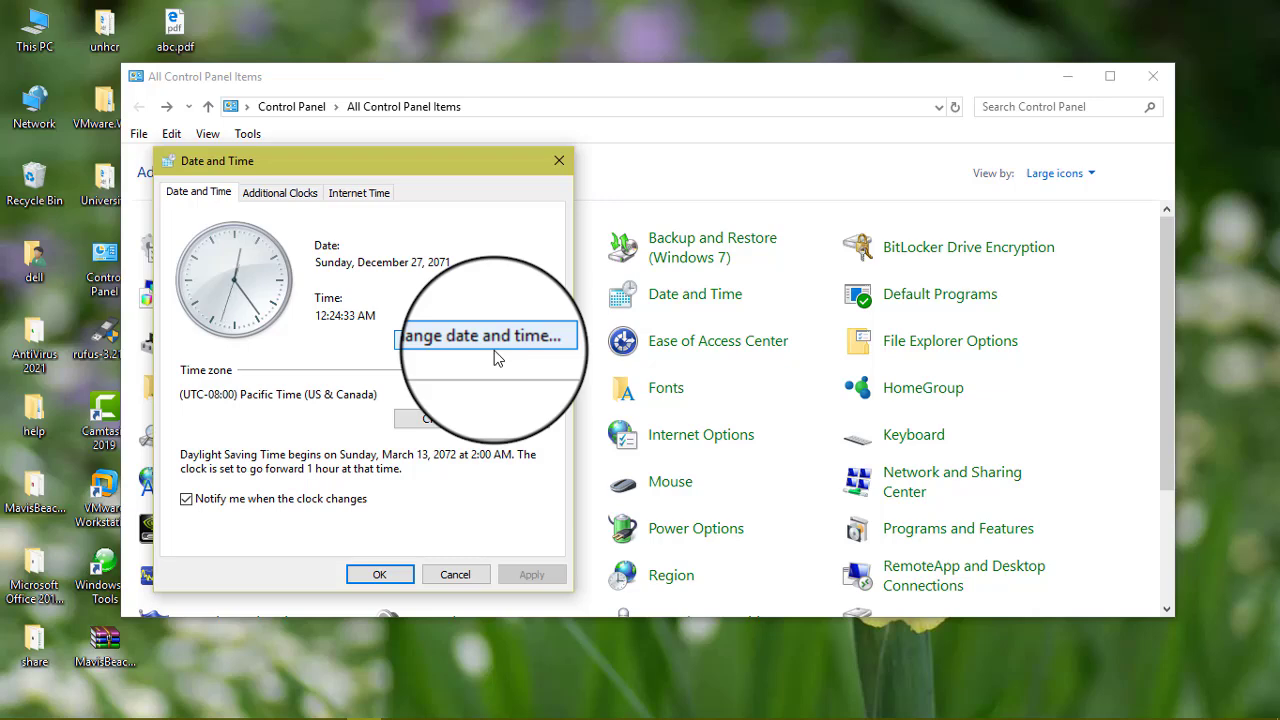
pyautogui.moveTo(388, 166); pyautogui.dragTo(543, 97)
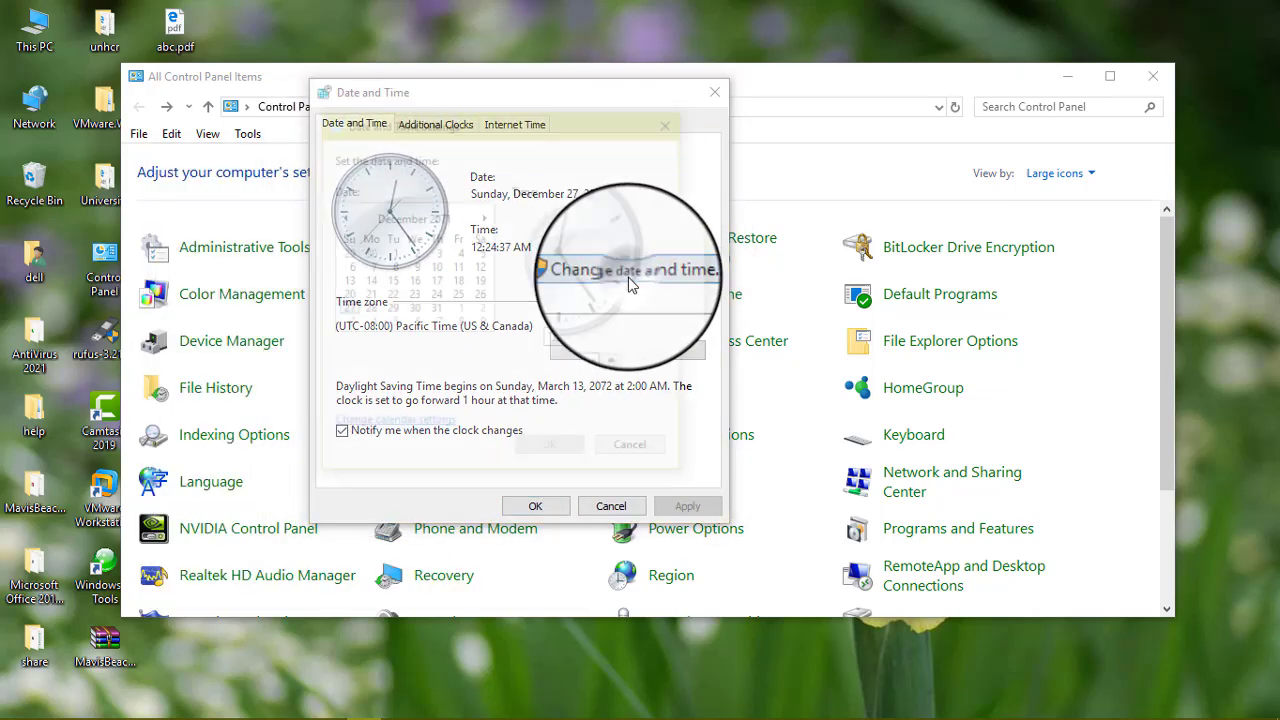
pyautogui.click(628, 349)
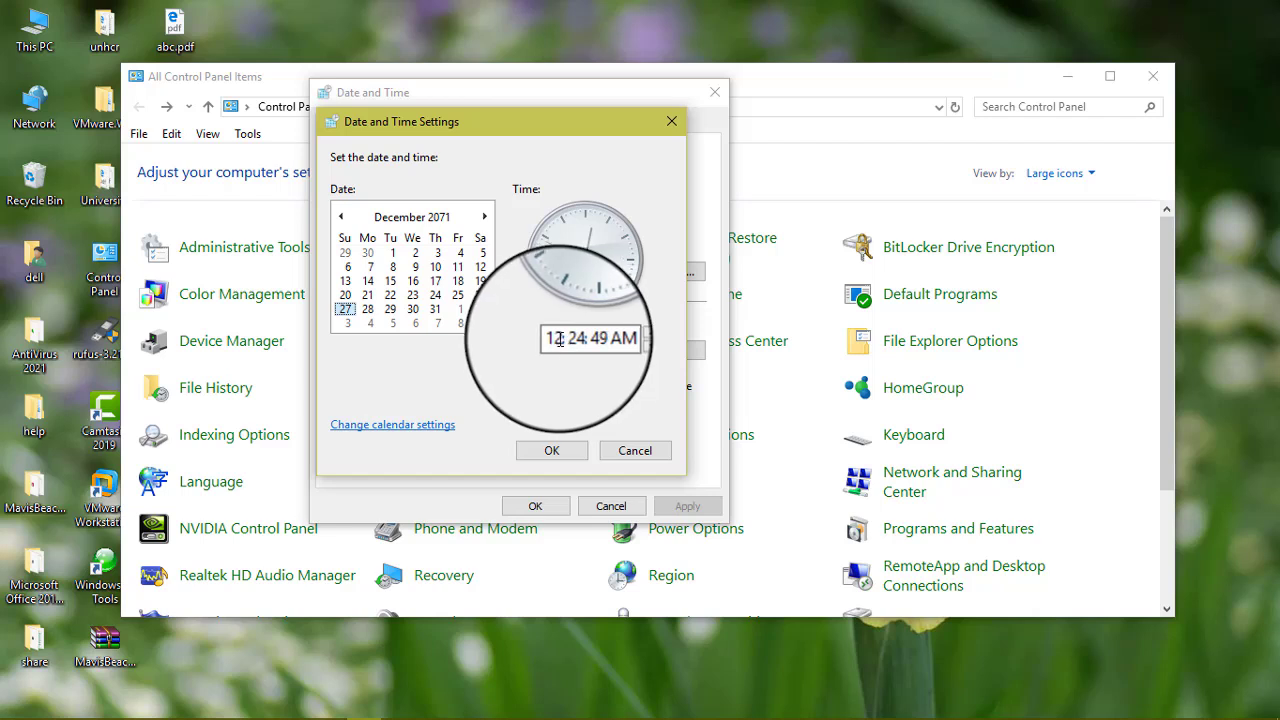
# Set the clock's hour to 3, its minutes to 27 and the period to PM.
pyautogui.click(559, 339)
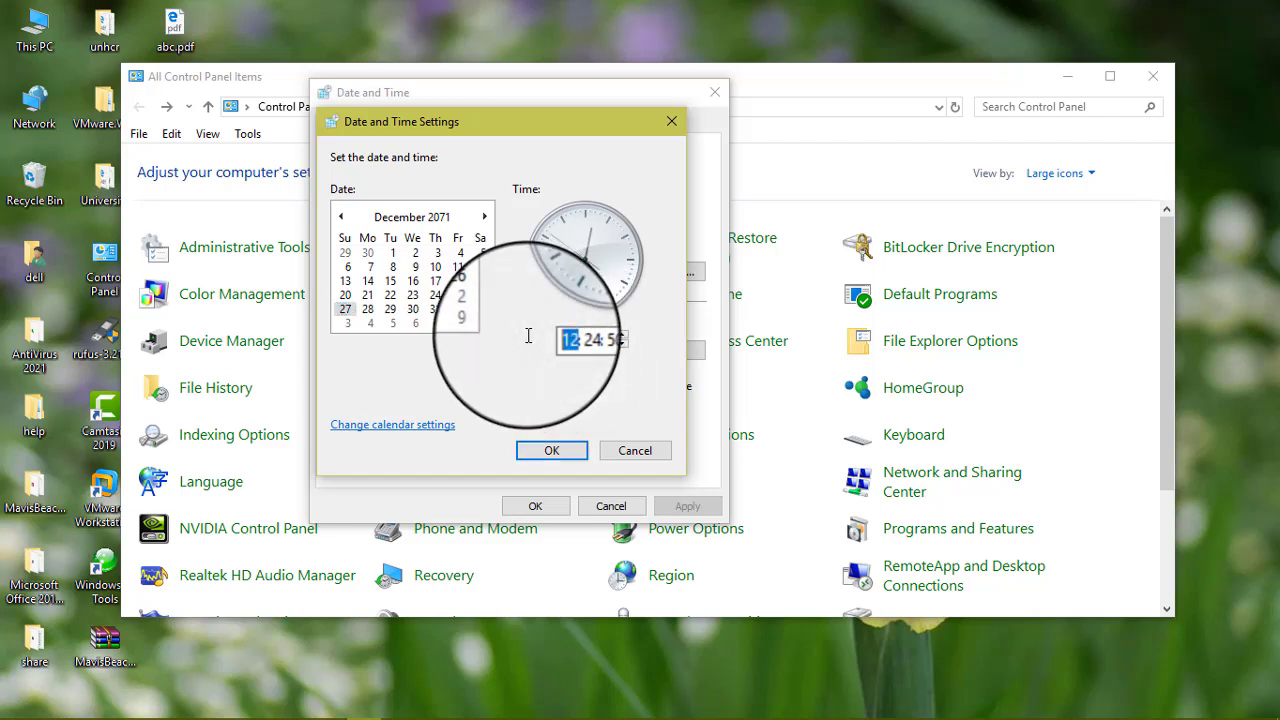
pyautogui.write('3')
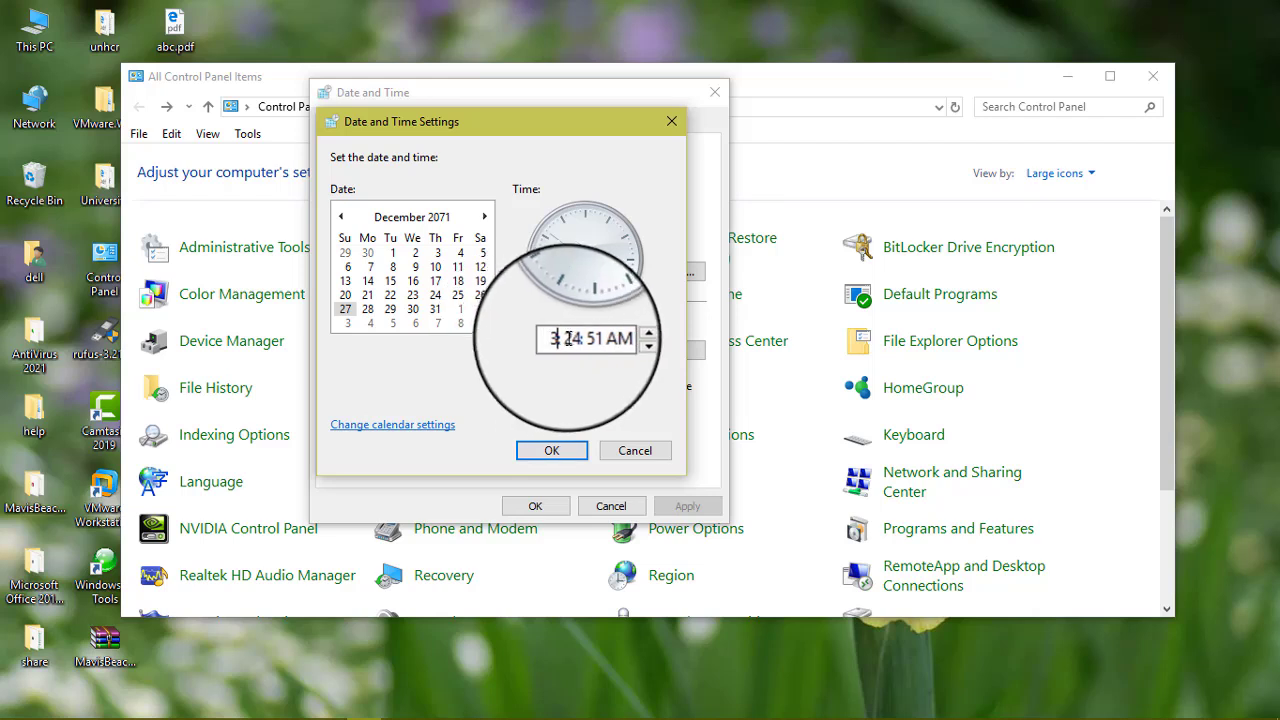
pyautogui.click(575, 341)
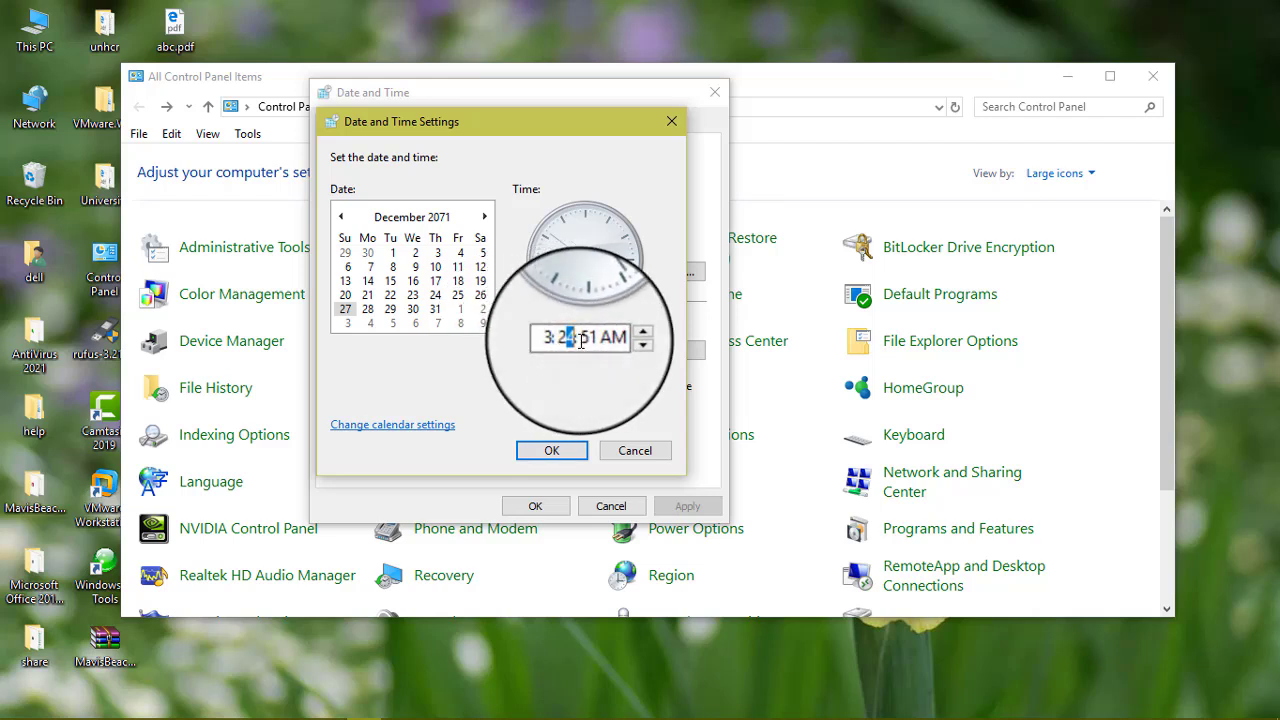
pyautogui.write('27')
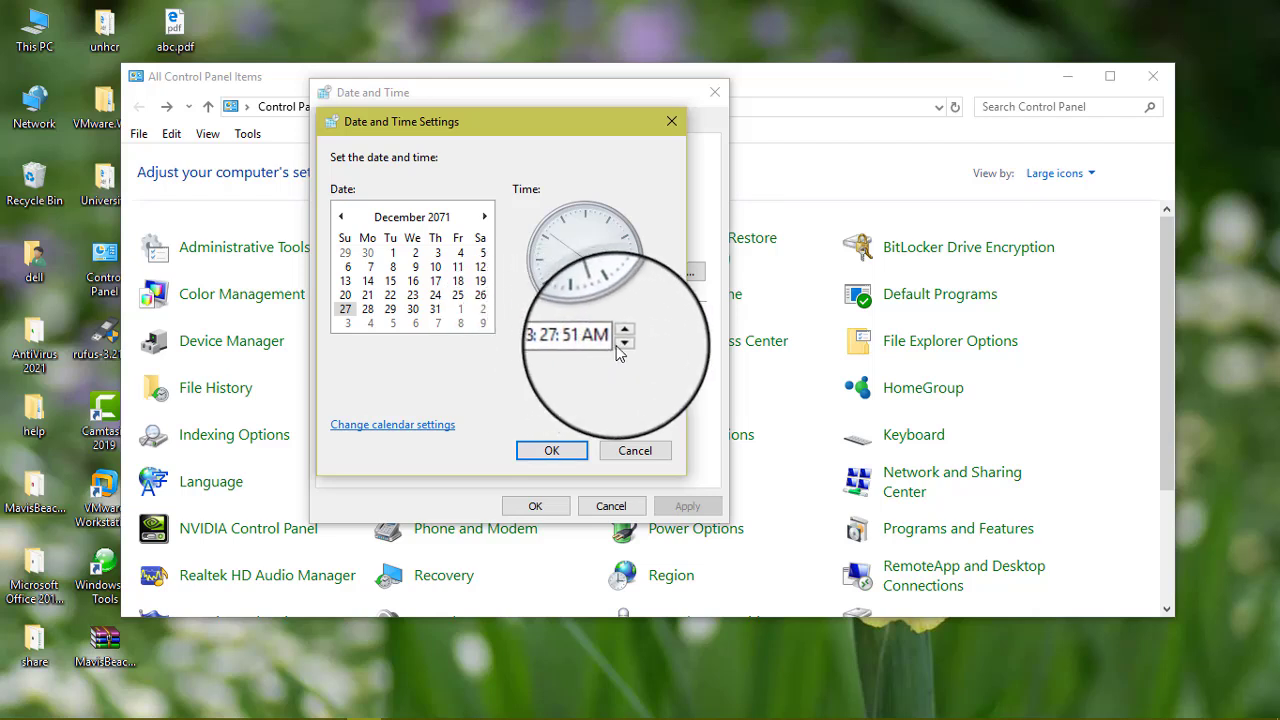
pyautogui.click(606, 343)
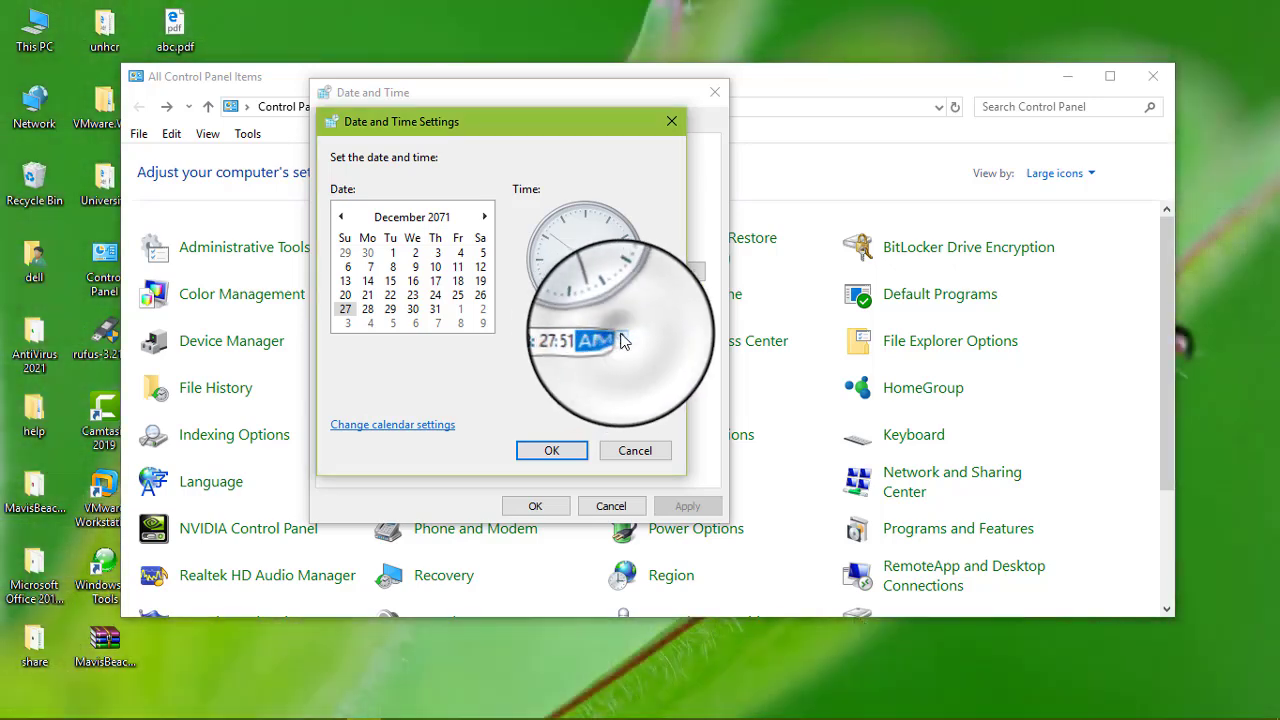
pyautogui.click(550, 338)
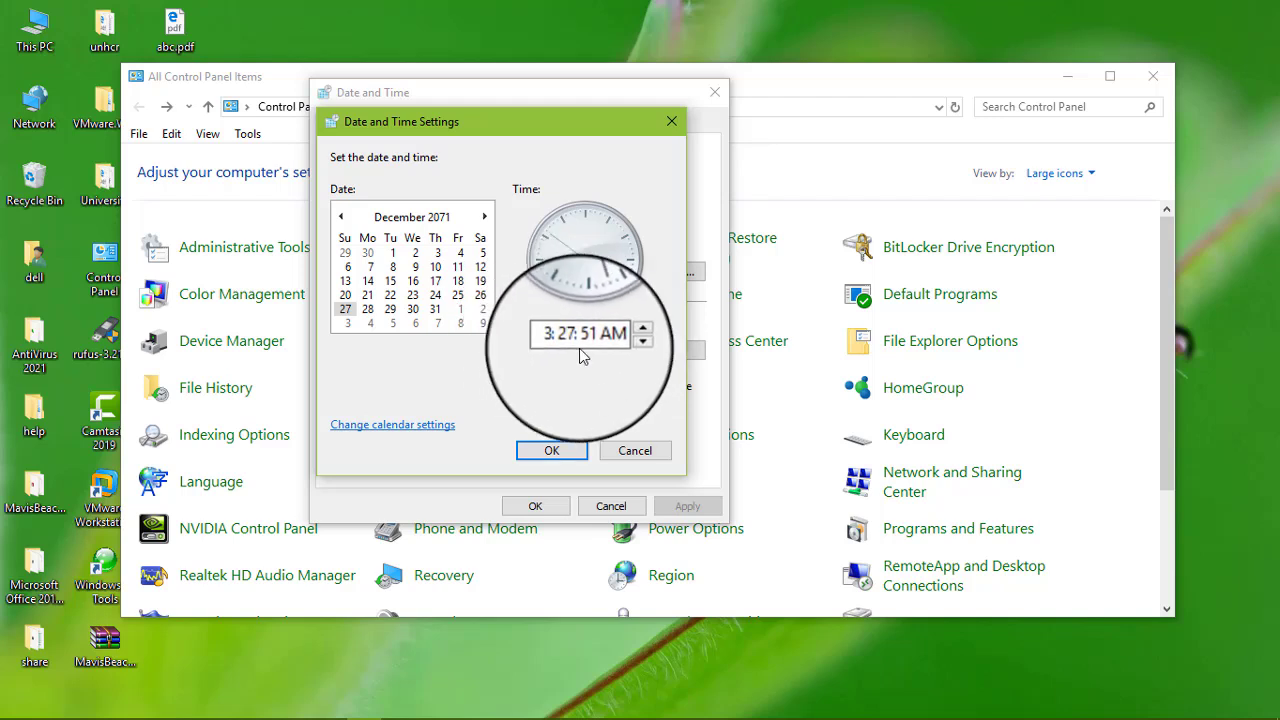
pyautogui.click(608, 339)
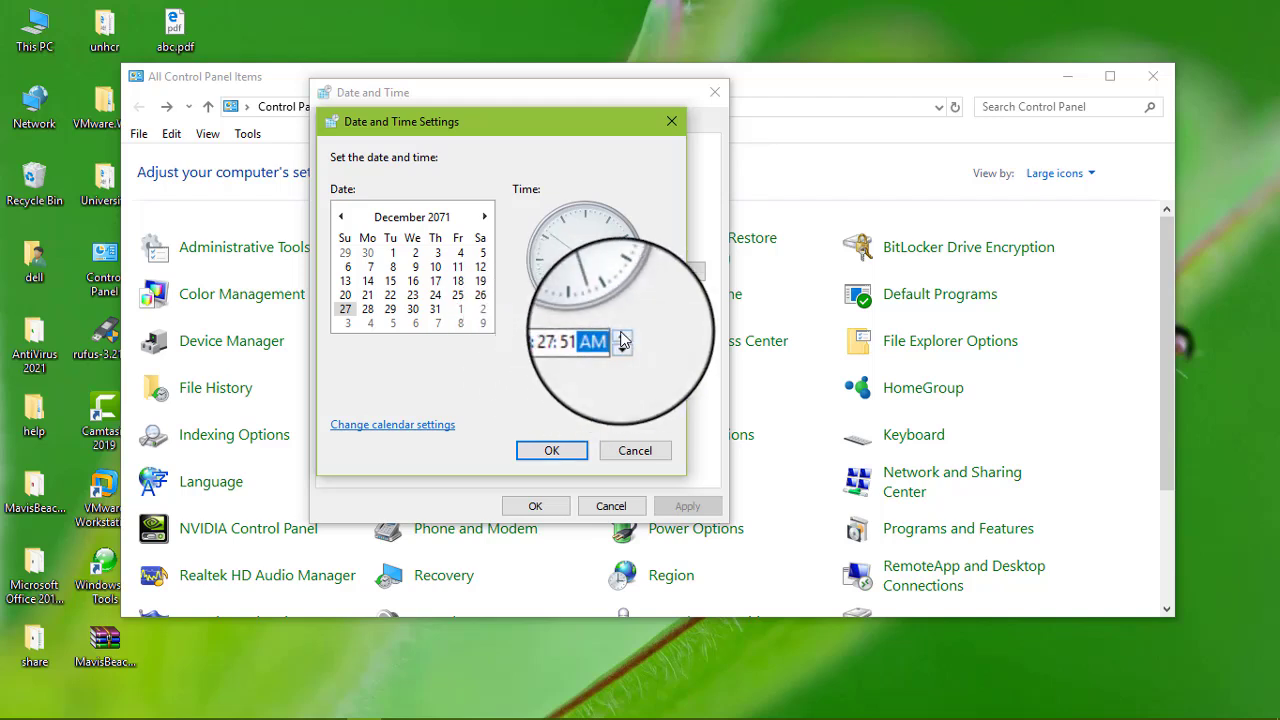
pyautogui.click(622, 345)
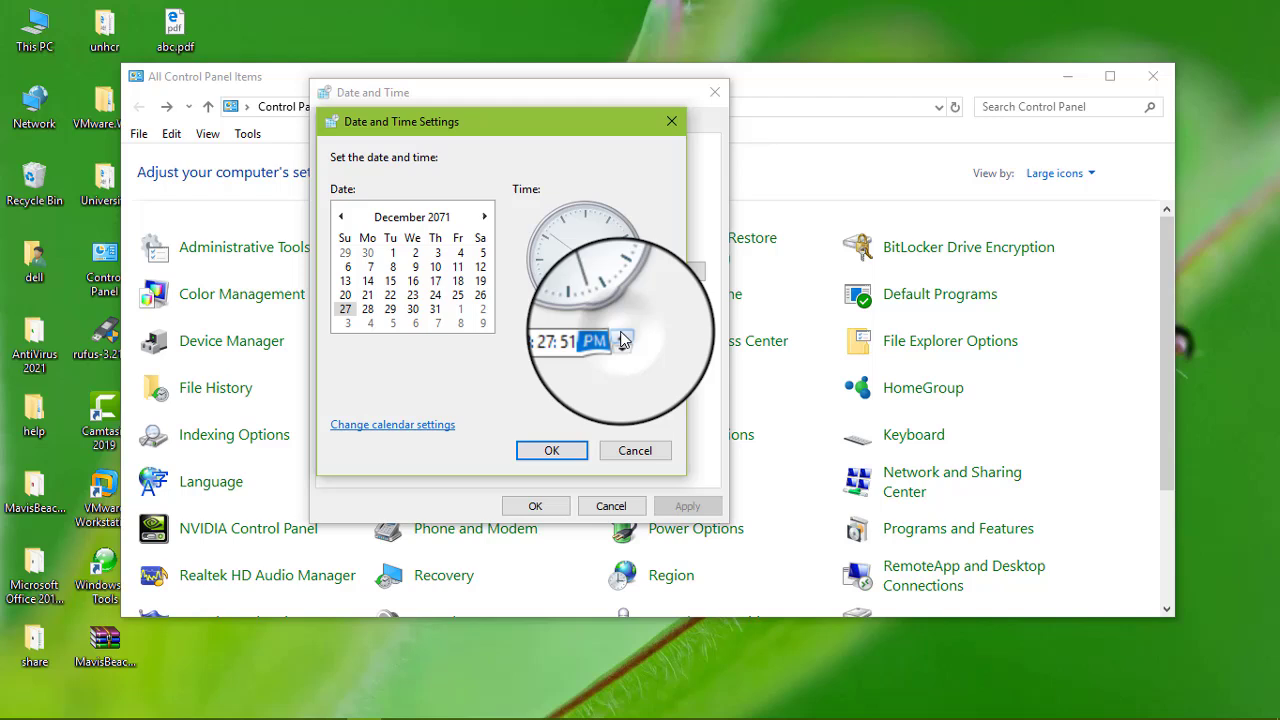
# Set the system date to June 25, 2024 and apply the new date and time.
pyautogui.click(433, 220)
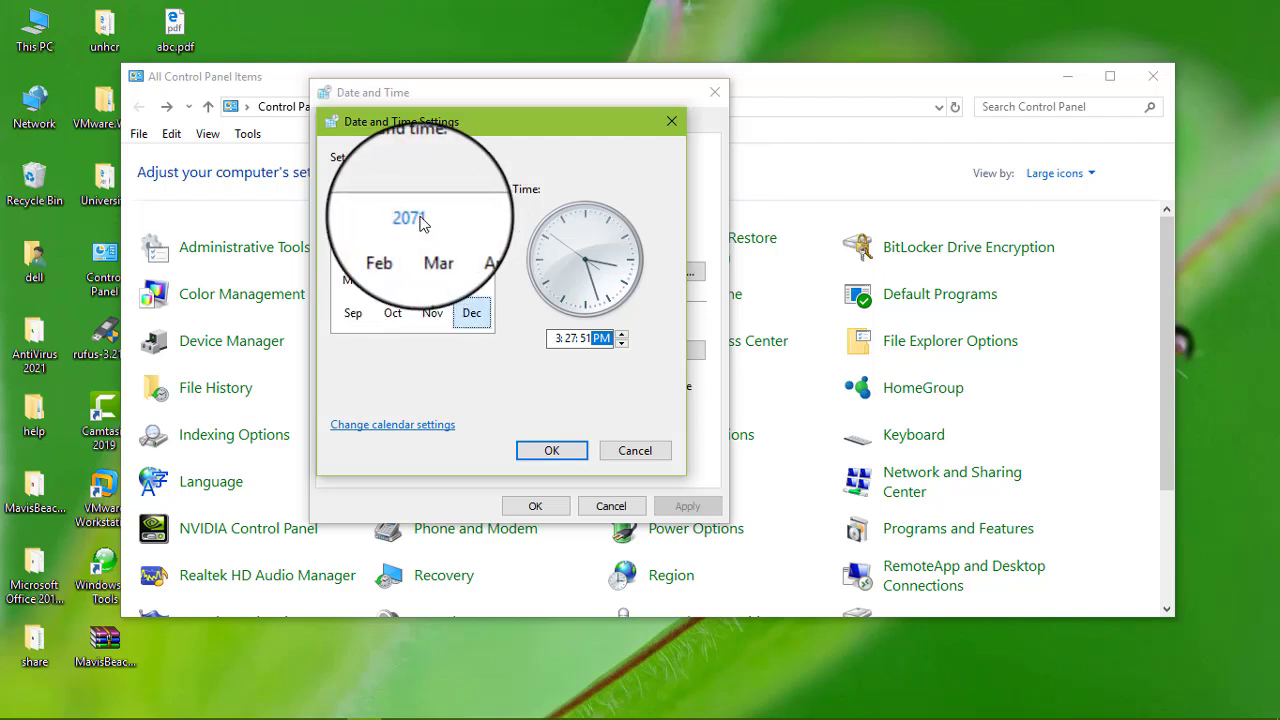
pyautogui.click(430, 220)
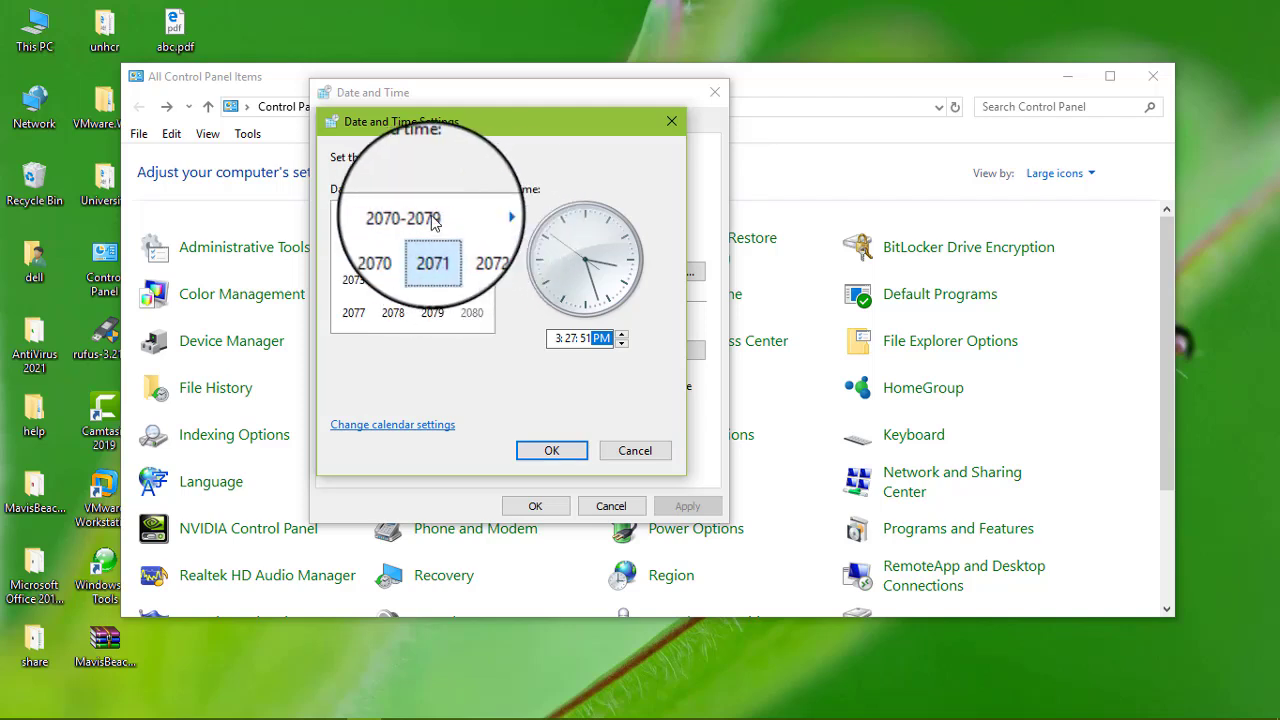
pyautogui.click(342, 219)
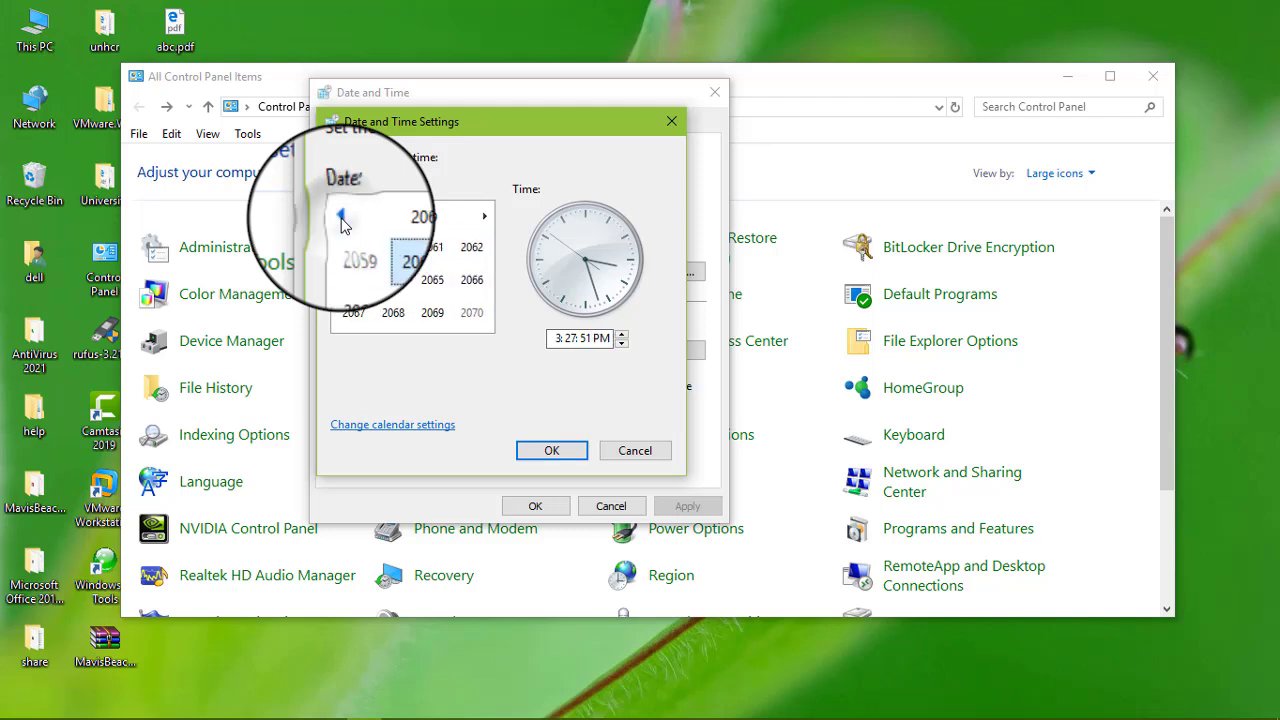
pyautogui.click(342, 219)
pyautogui.click(342, 219)
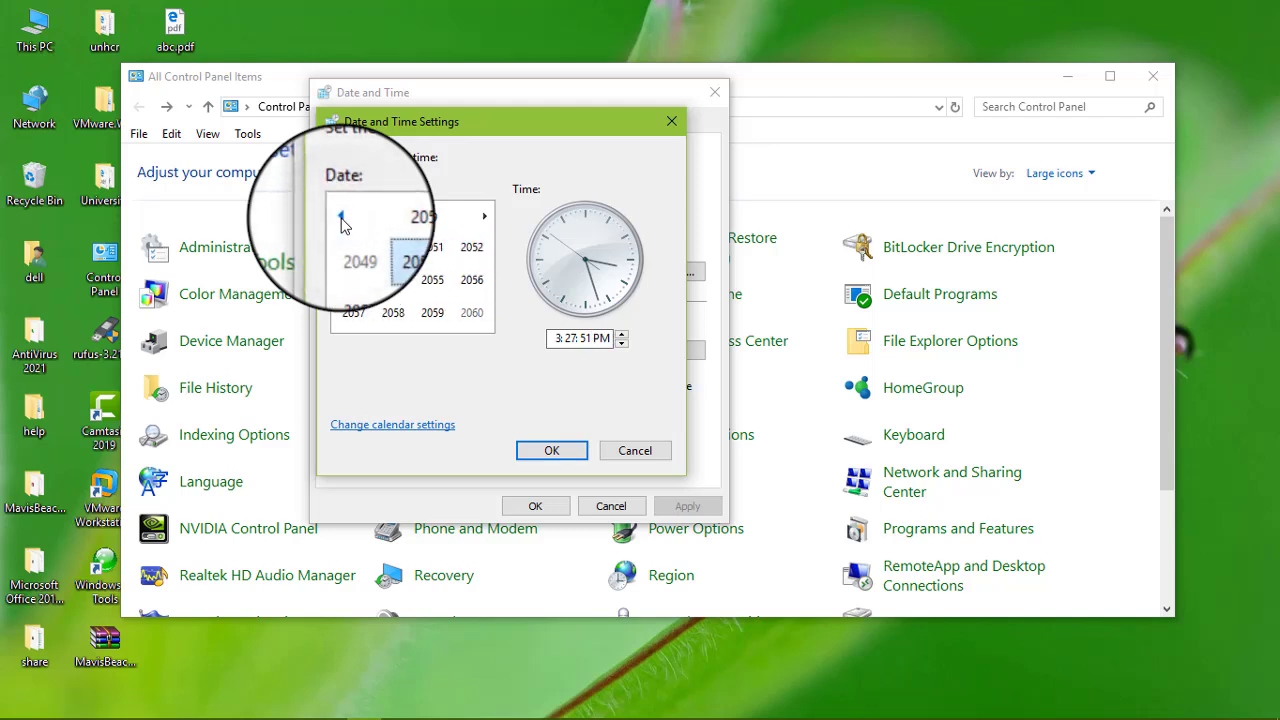
pyautogui.click(342, 219)
pyautogui.click(342, 219)
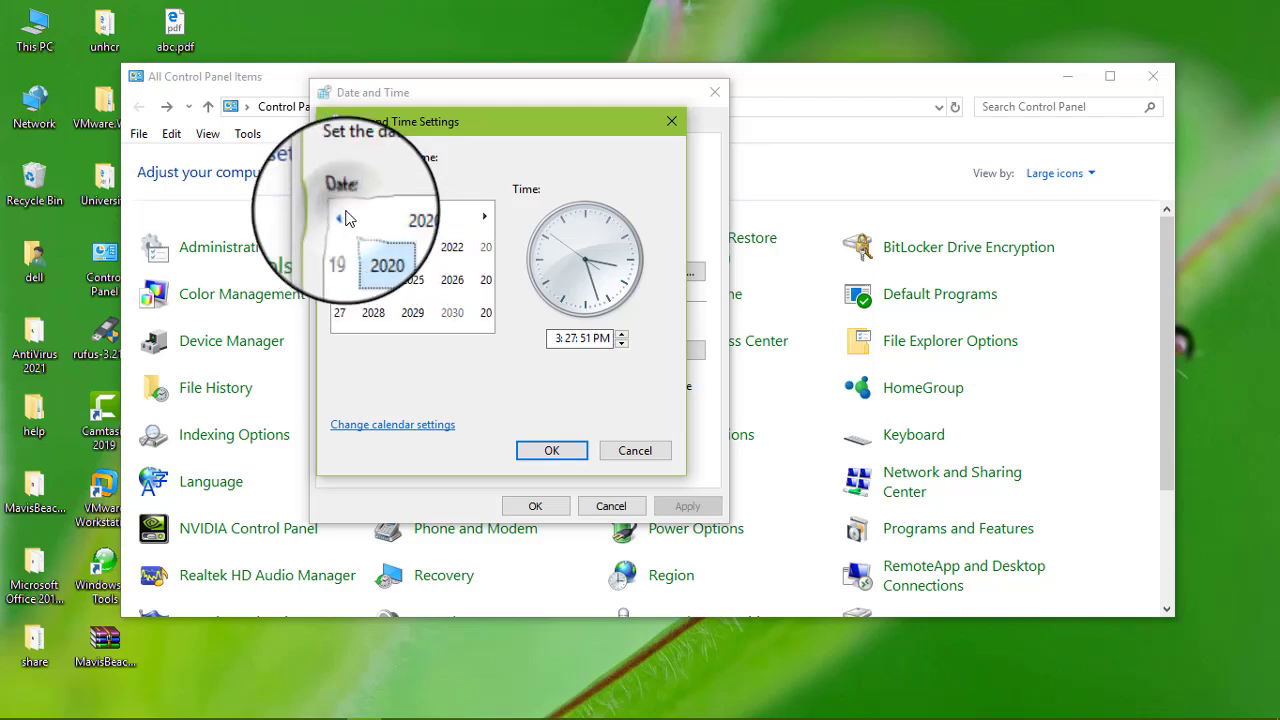
pyautogui.click(393, 280)
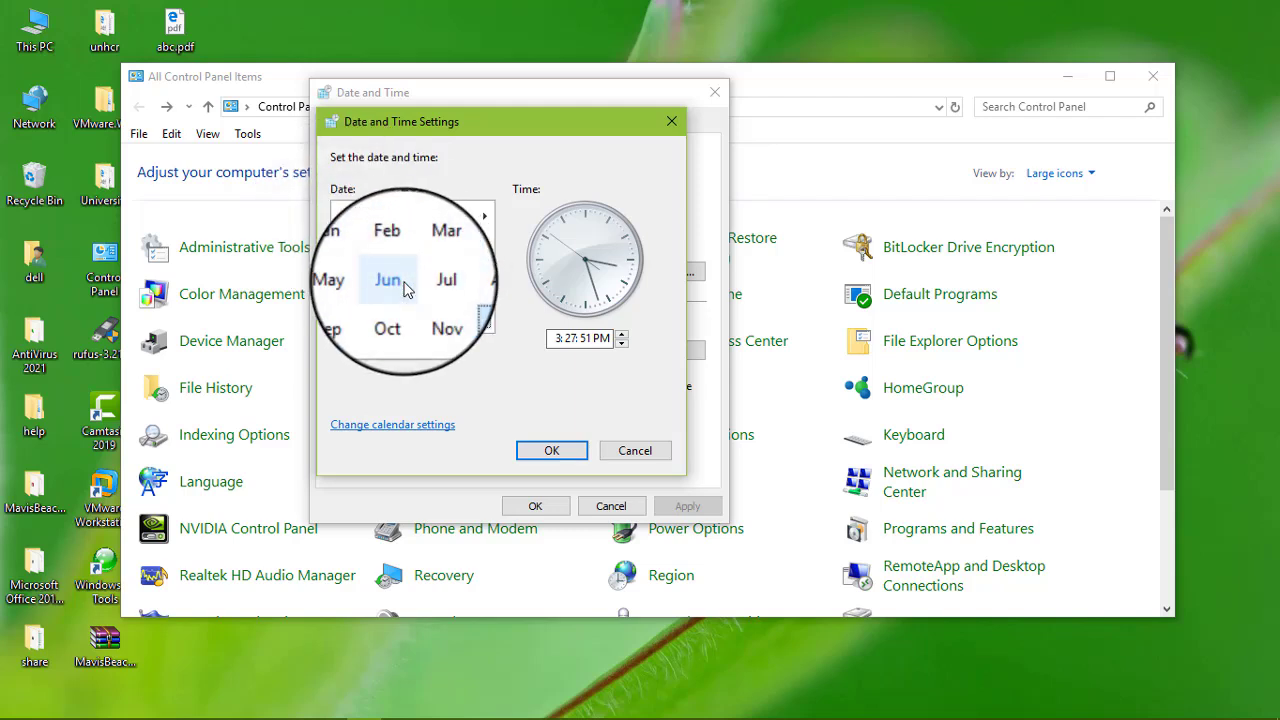
pyautogui.click(388, 280)
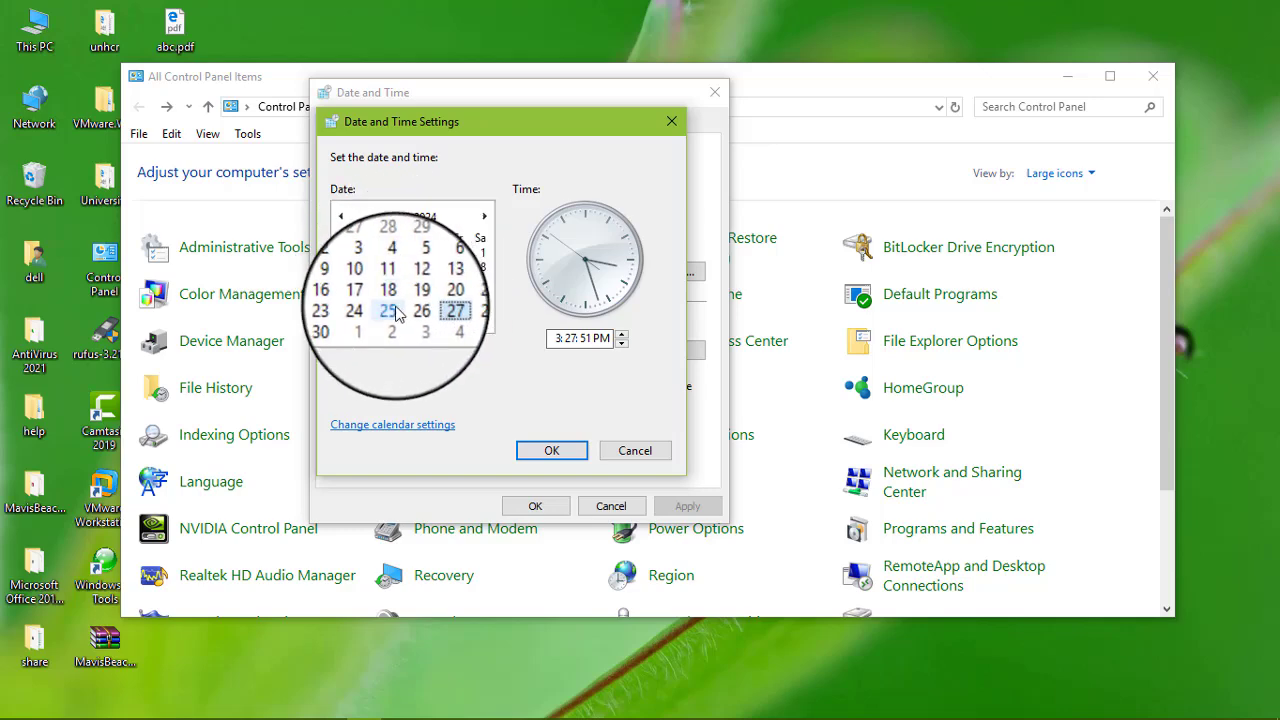
pyautogui.click(396, 312)
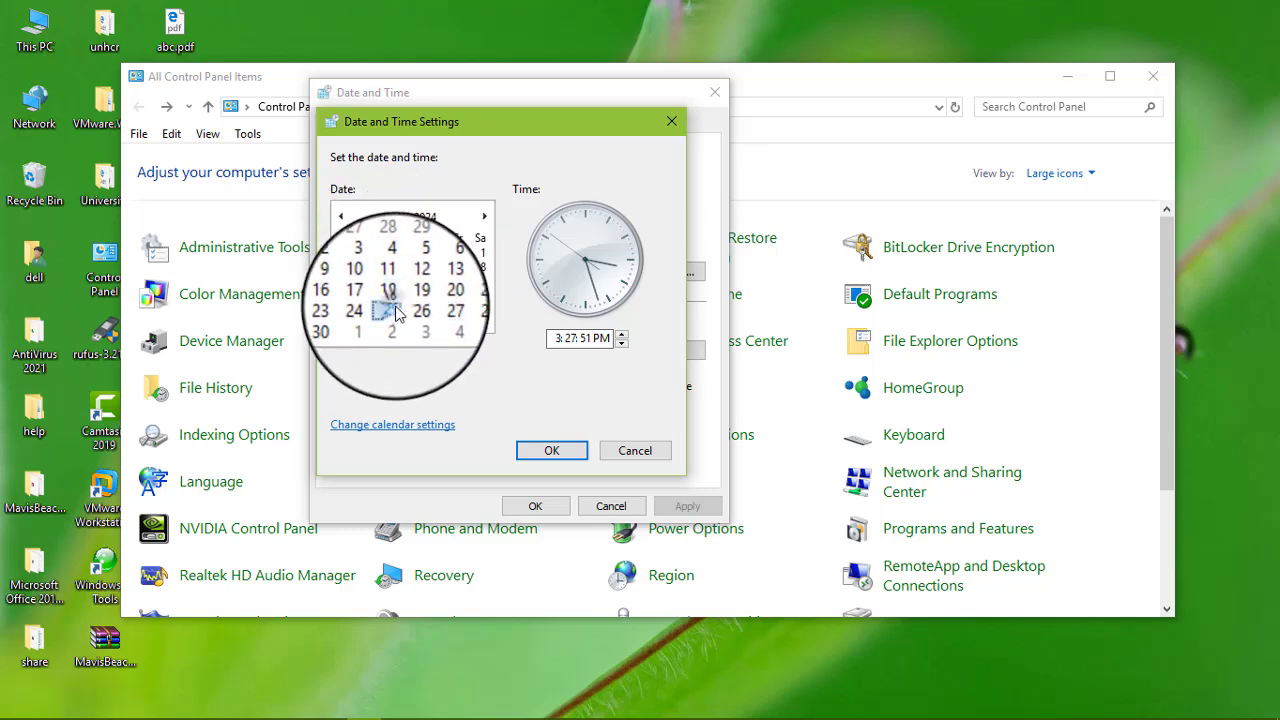
pyautogui.click(551, 451)
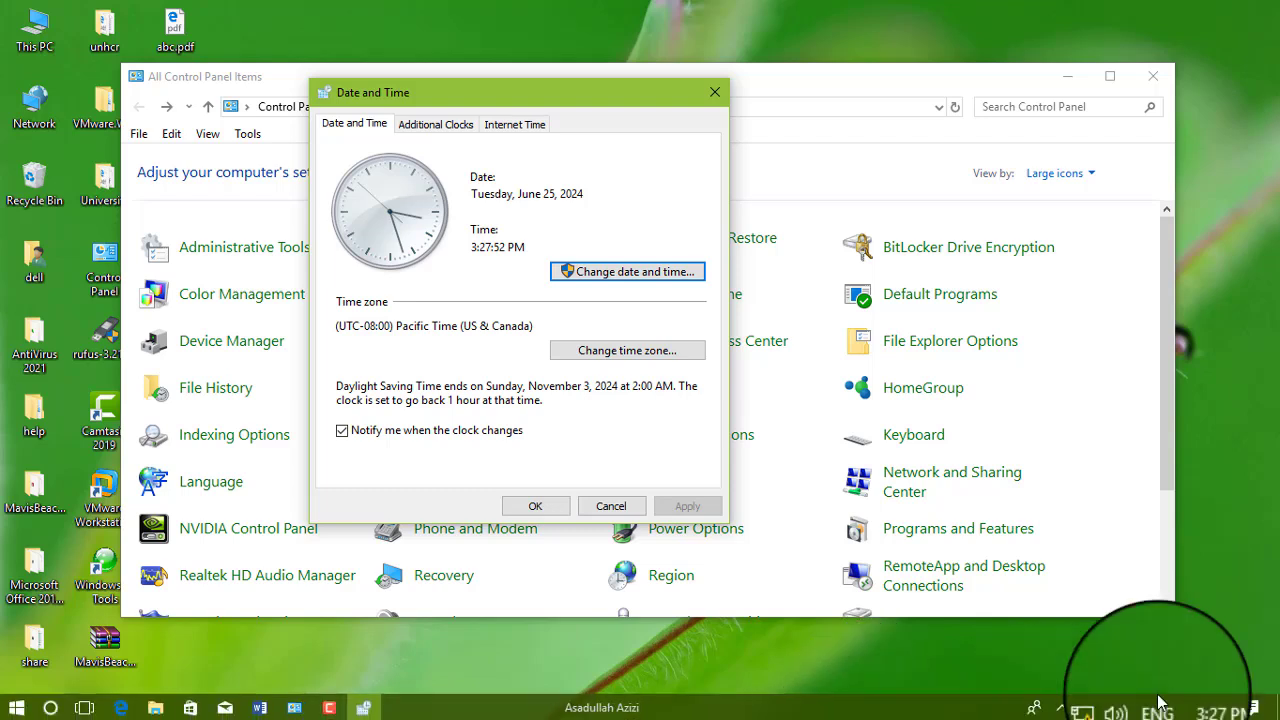
# Change the computer's time zone to (UTC+04:30) Kabul.
pyautogui.moveTo(1215, 708)
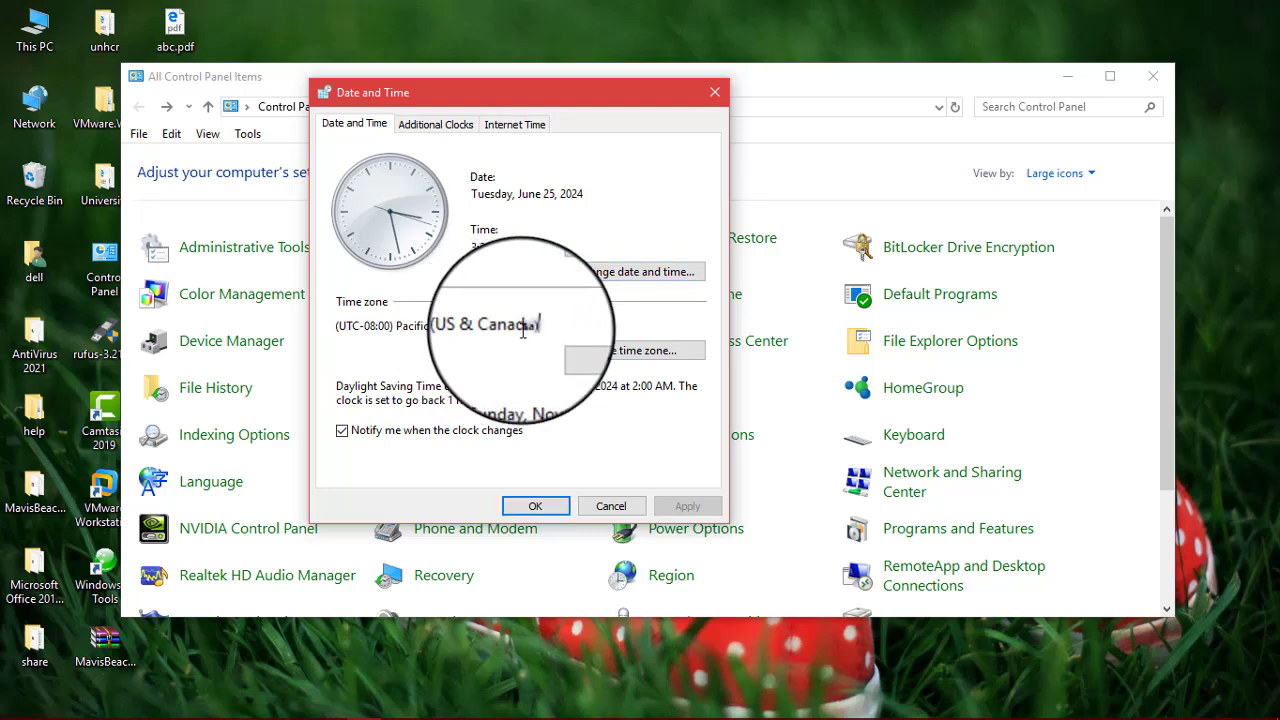
pyautogui.moveTo(531, 331); pyautogui.dragTo(434, 333)
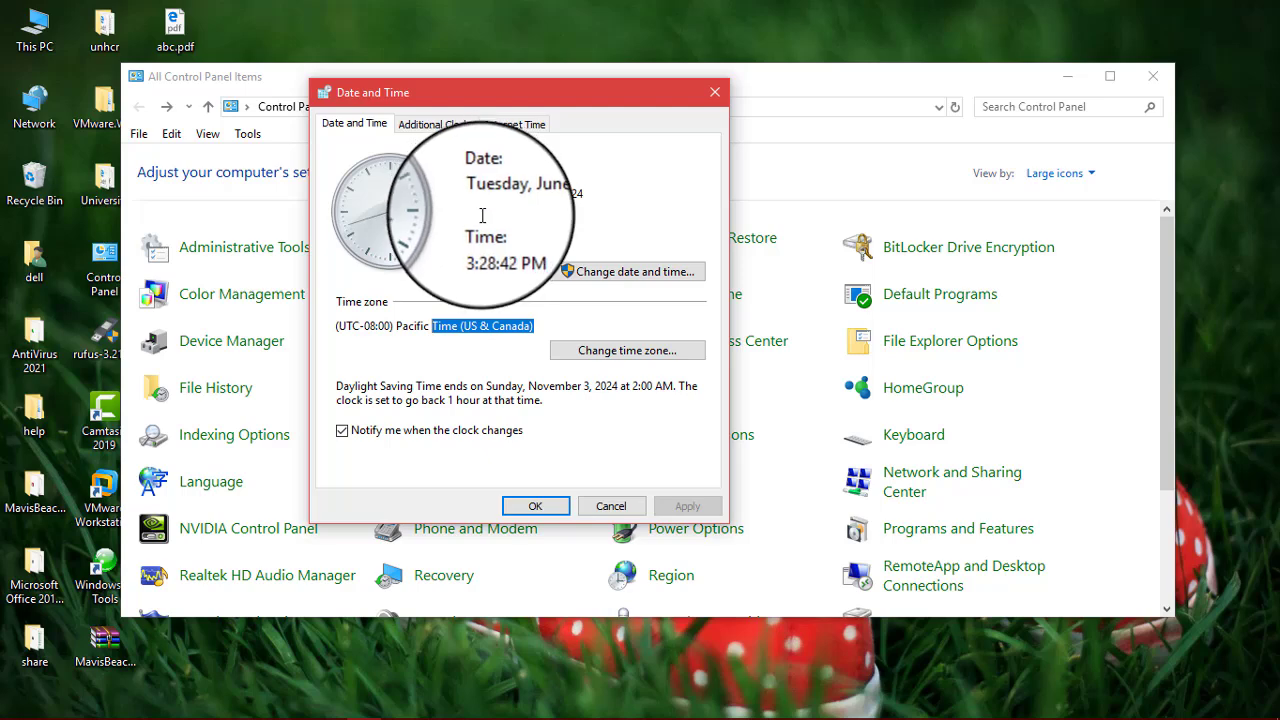
pyautogui.click(597, 352)
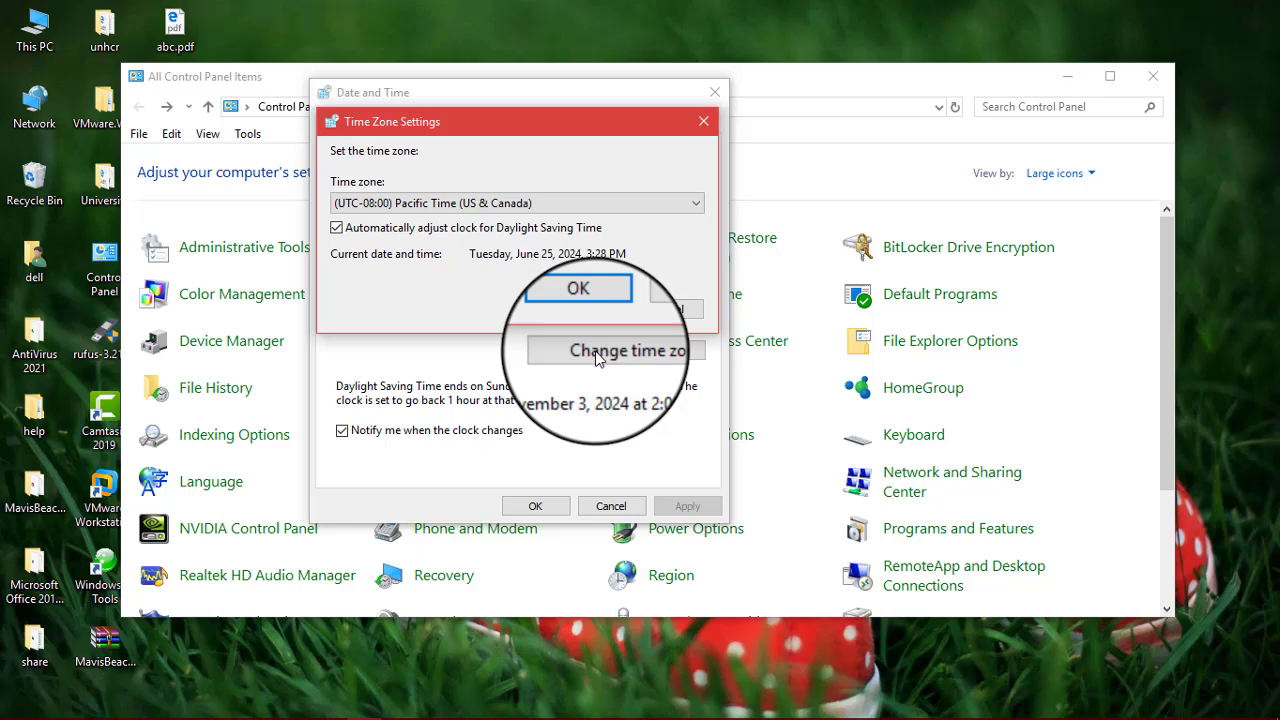
pyautogui.click(687, 204)
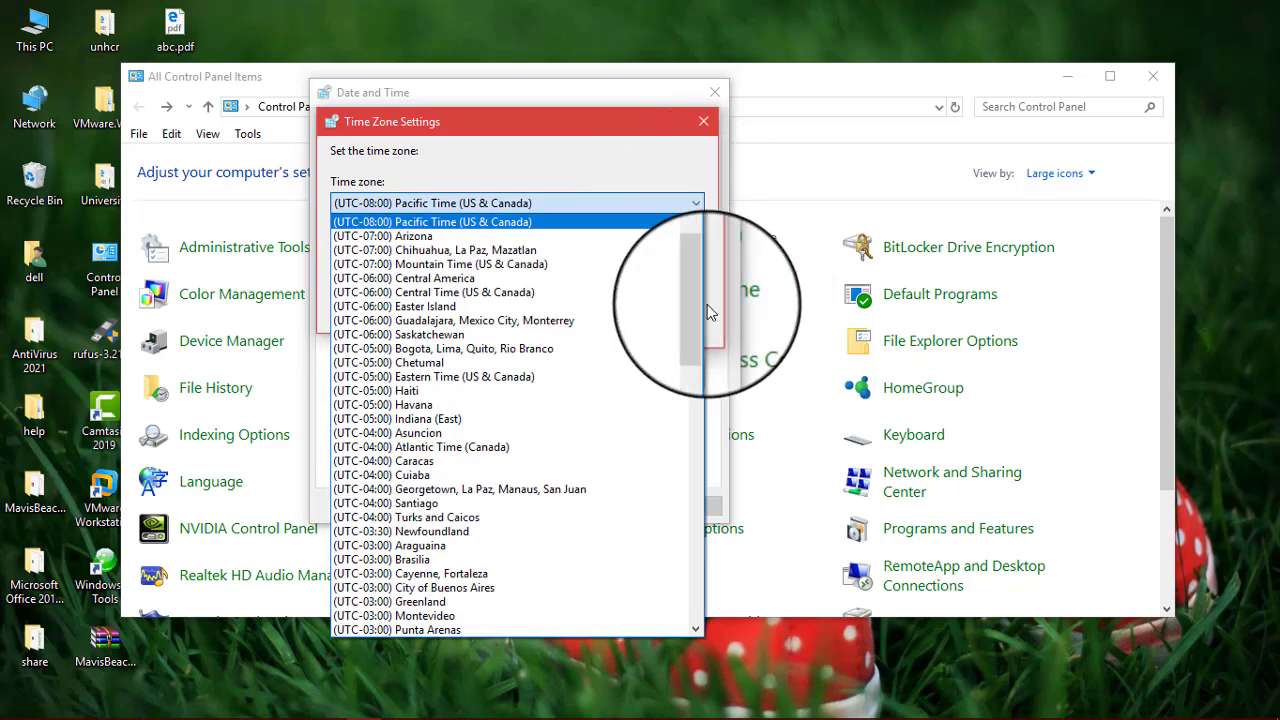
pyautogui.moveTo(694, 297); pyautogui.dragTo(699, 424)
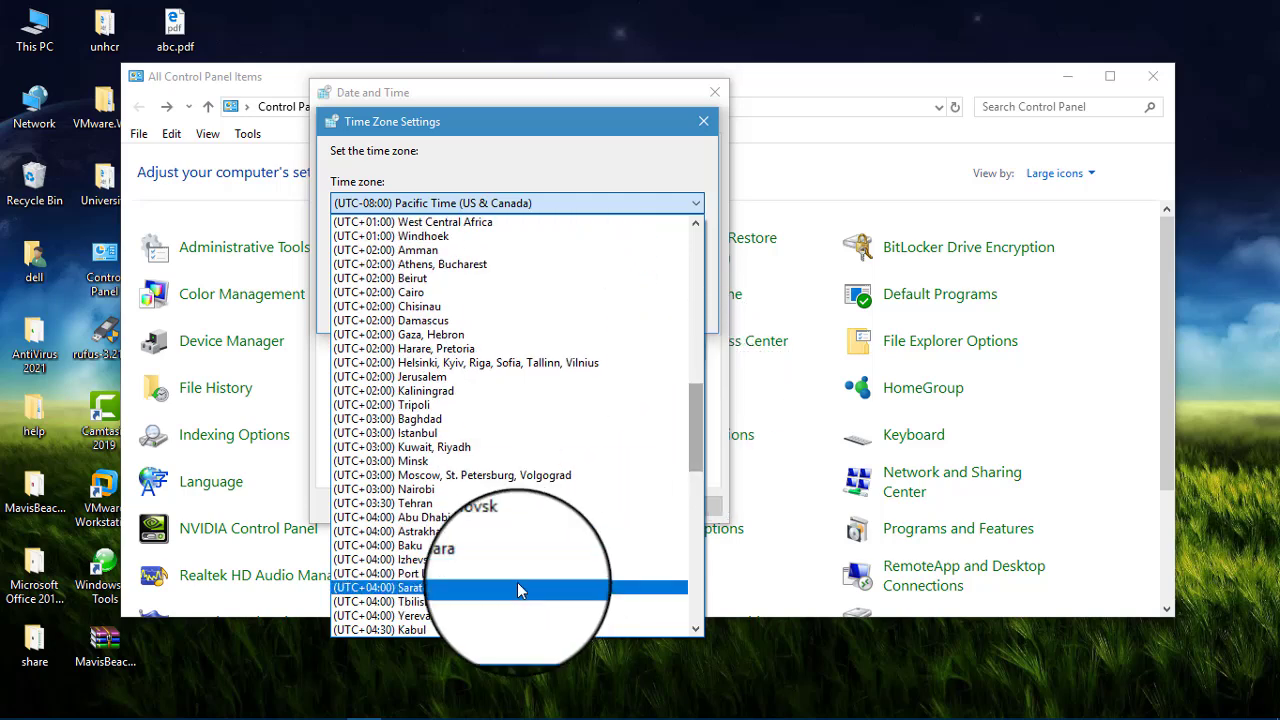
pyautogui.click(428, 630)
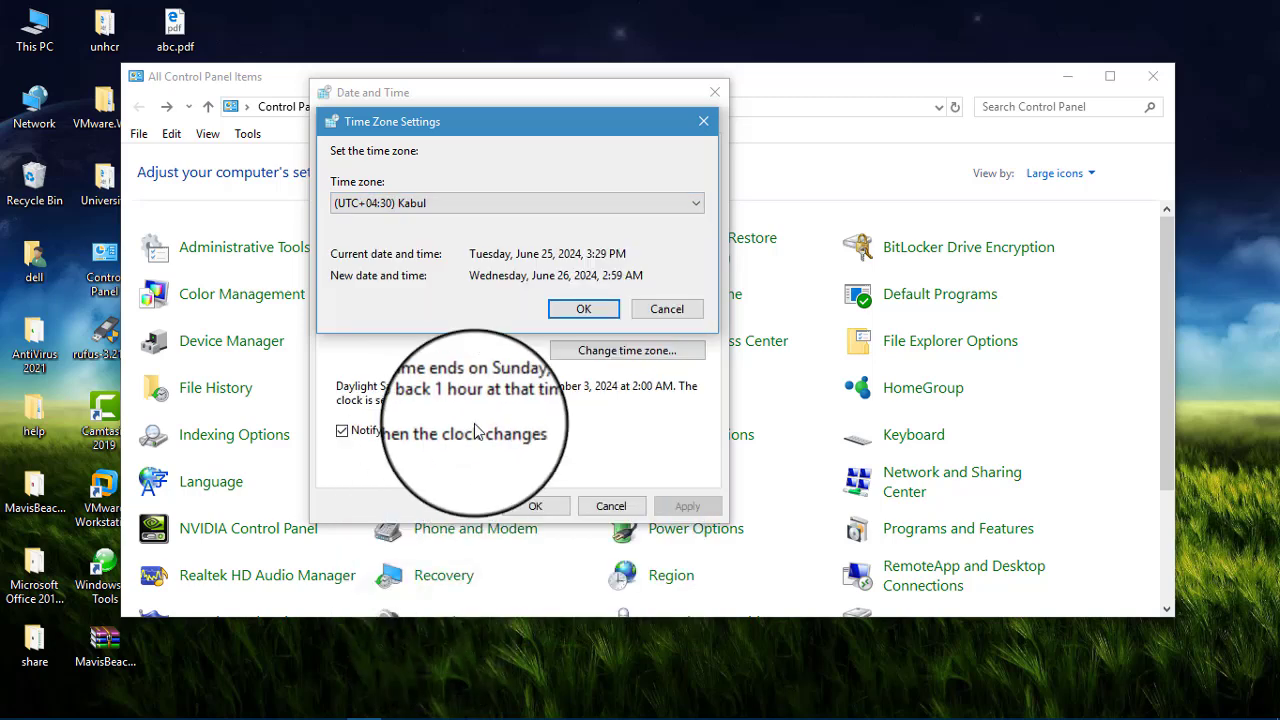
pyautogui.click(577, 312)
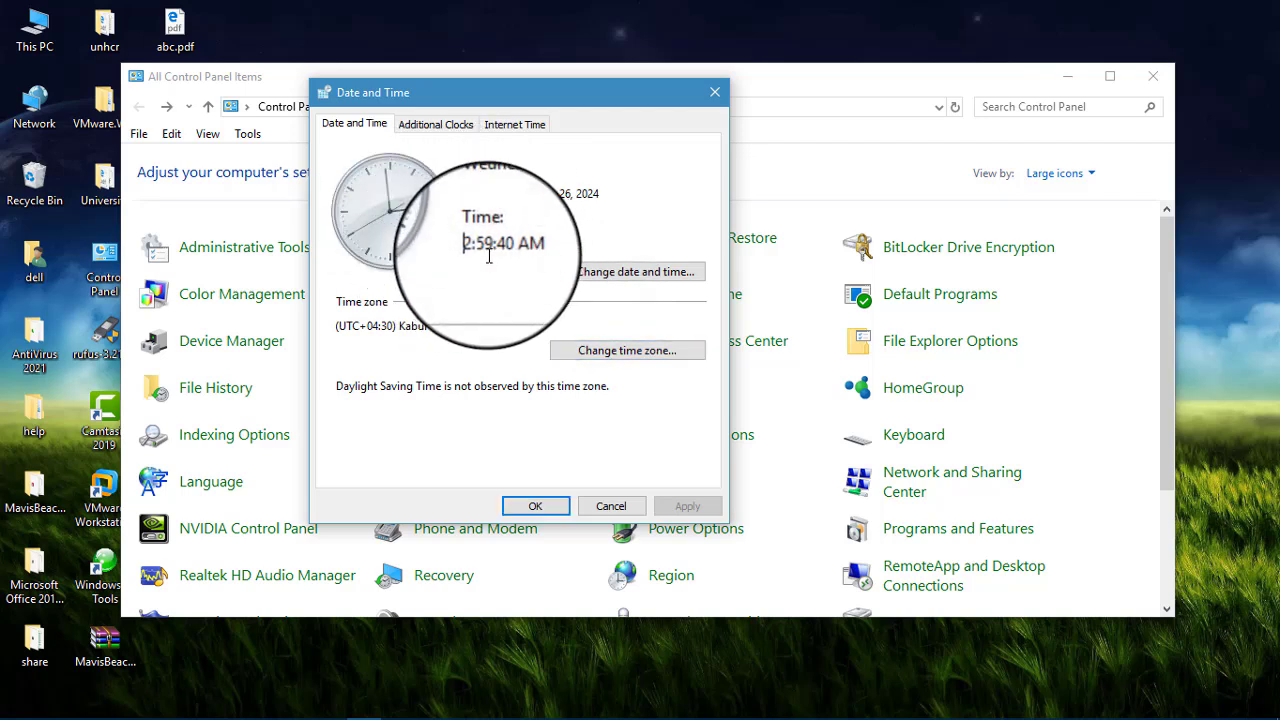
# Set the system date to June 25, 2024 and the time to 3:30 PM, and save the change.
pyautogui.click(625, 272)
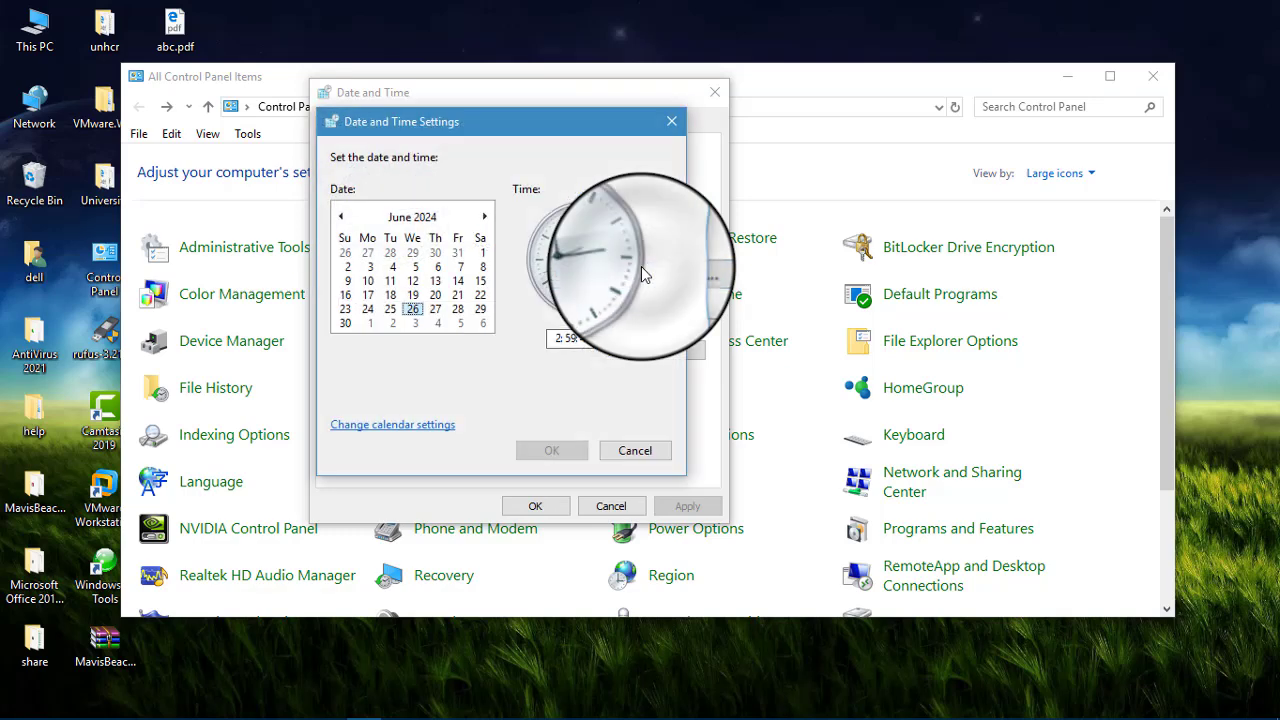
pyautogui.click(390, 308)
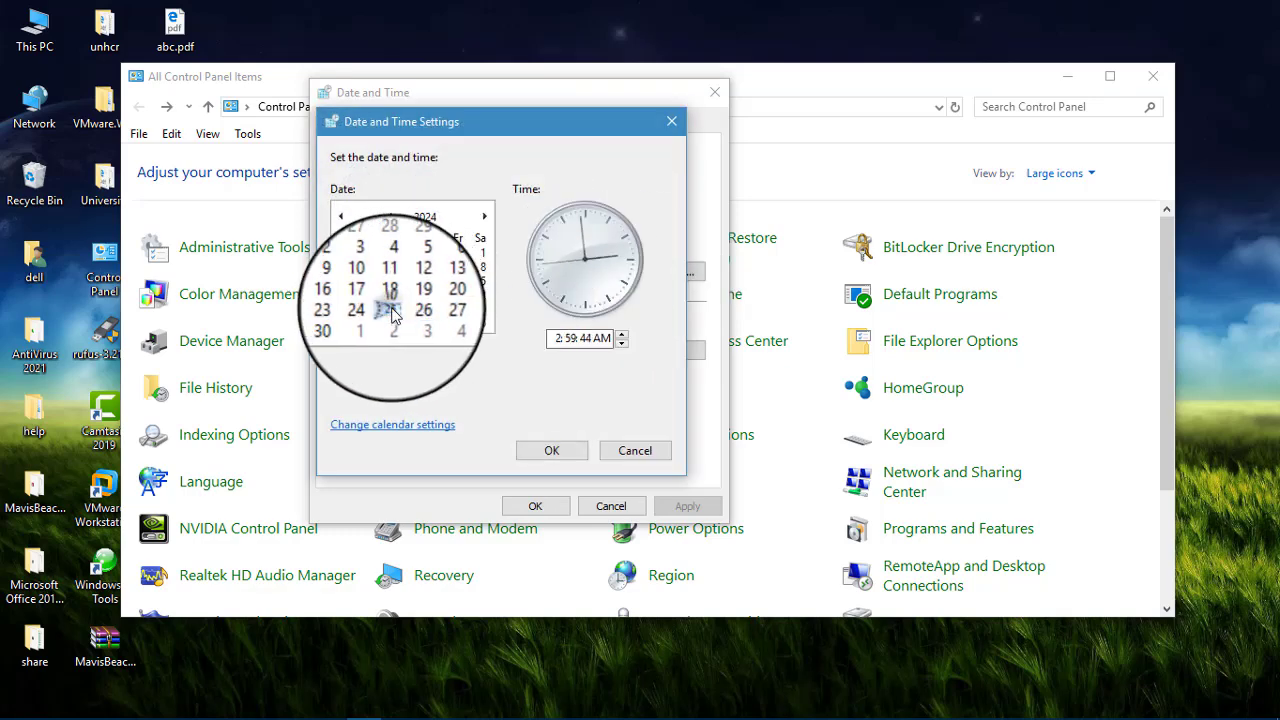
pyautogui.click(558, 339)
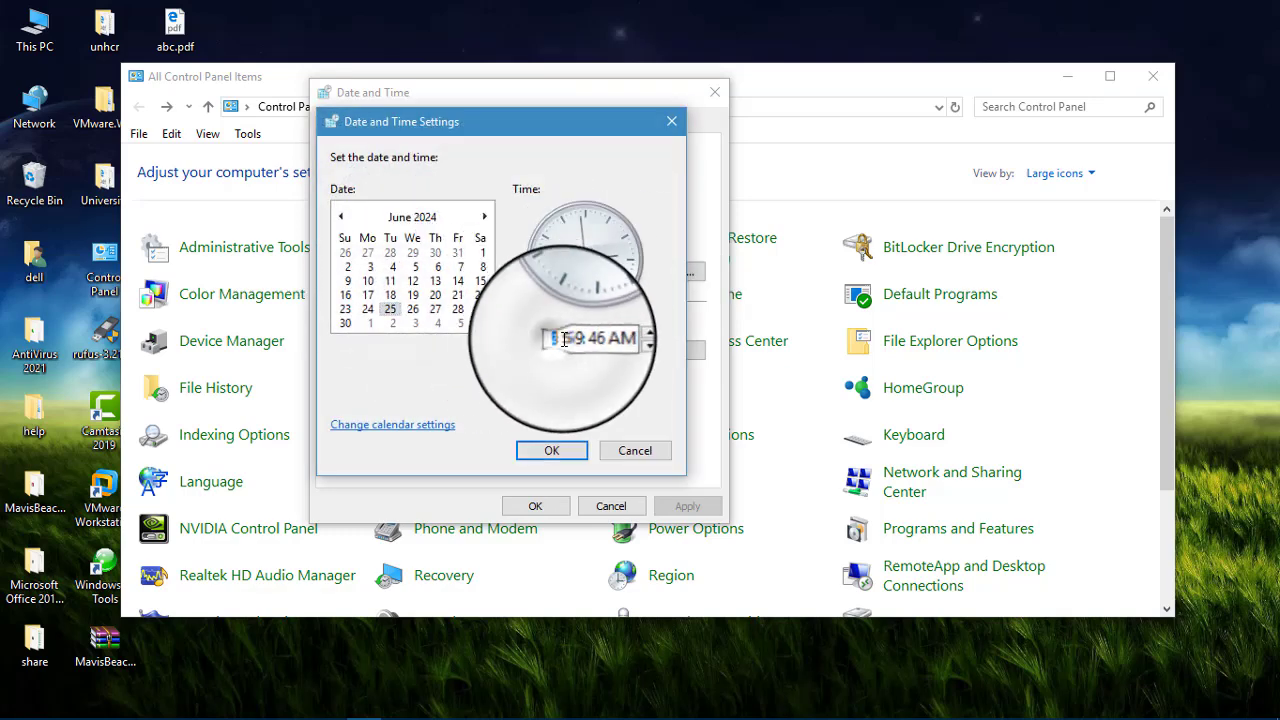
pyautogui.write('3')
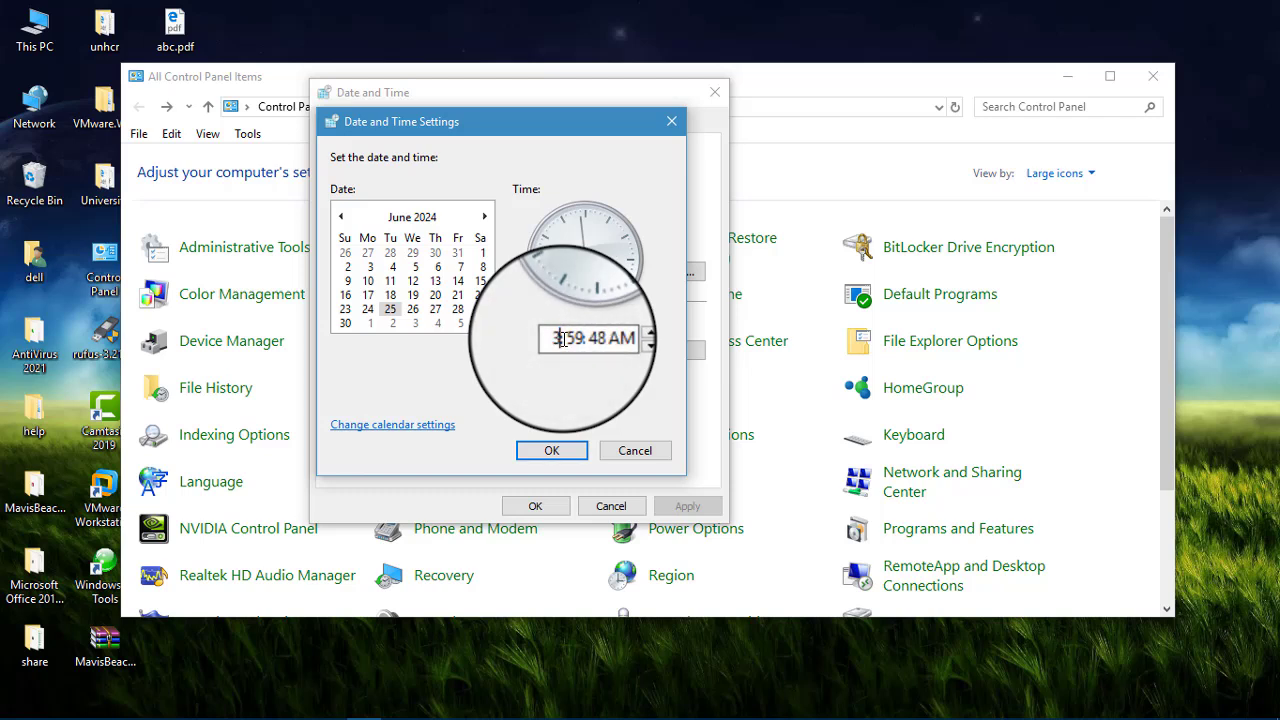
pyautogui.click(581, 339)
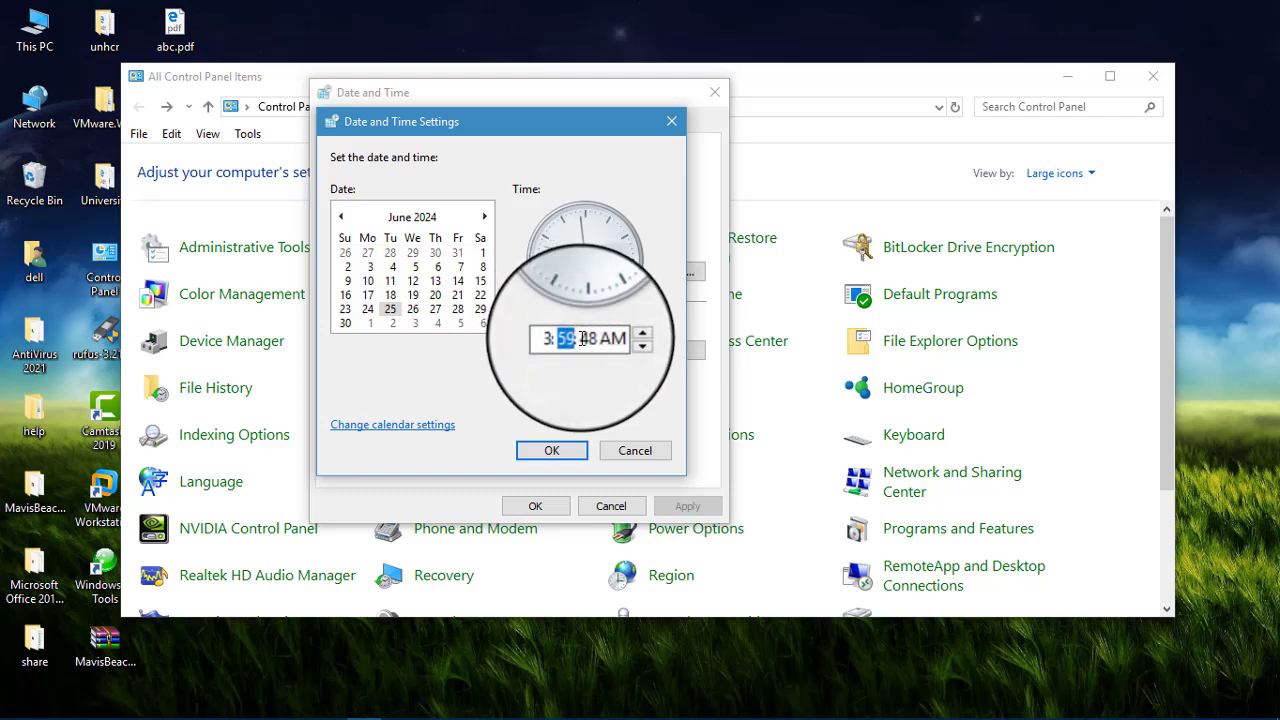
pyautogui.write('30')
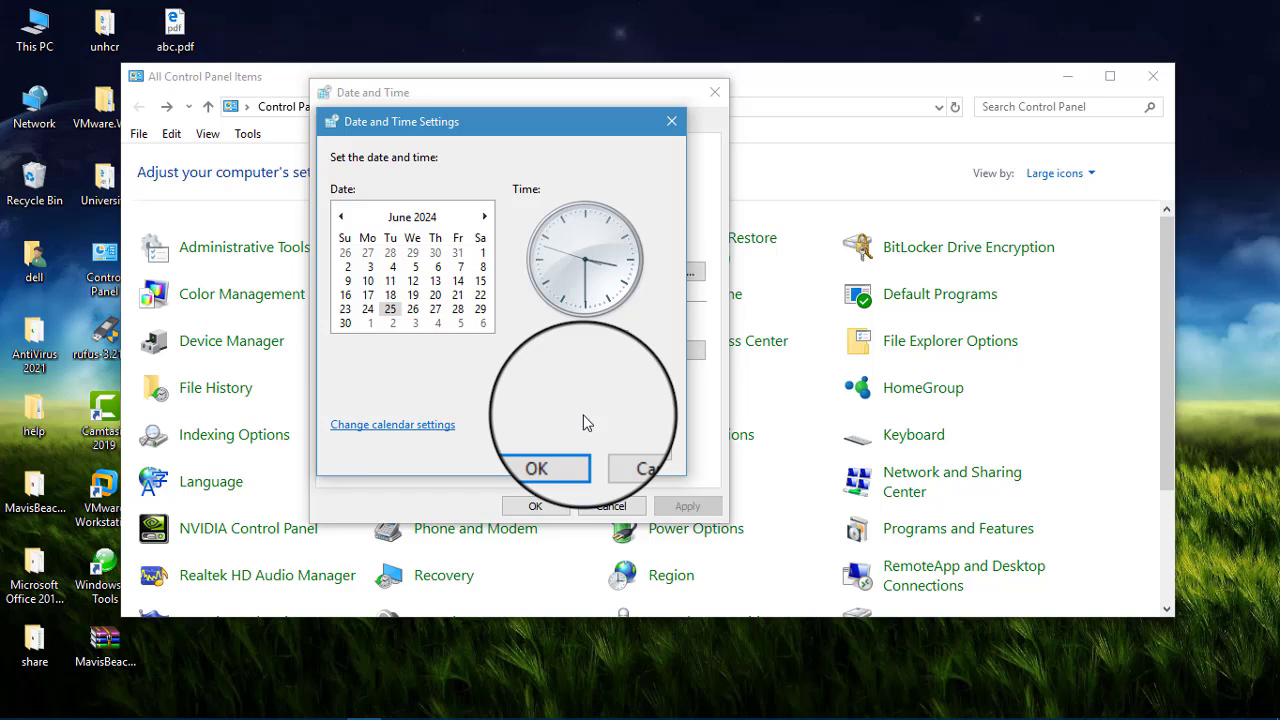
pyautogui.click(545, 452)
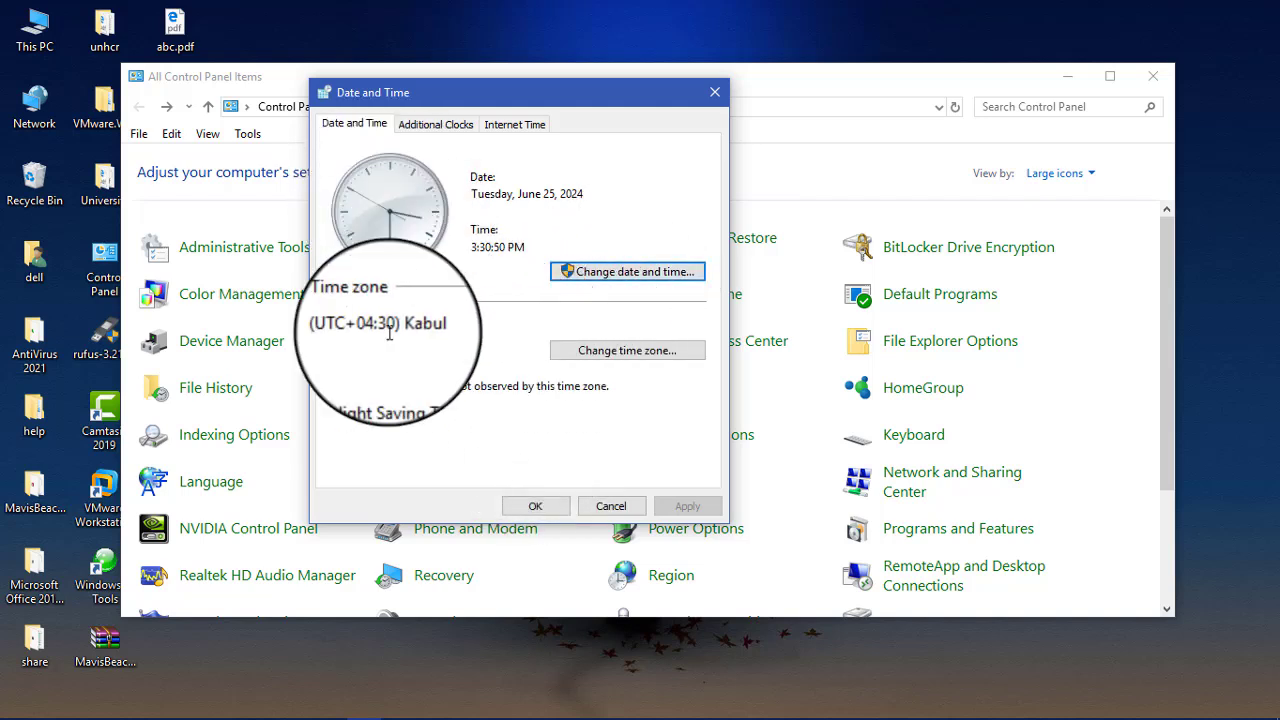
pyautogui.moveTo(432, 326); pyautogui.dragTo(306, 333)
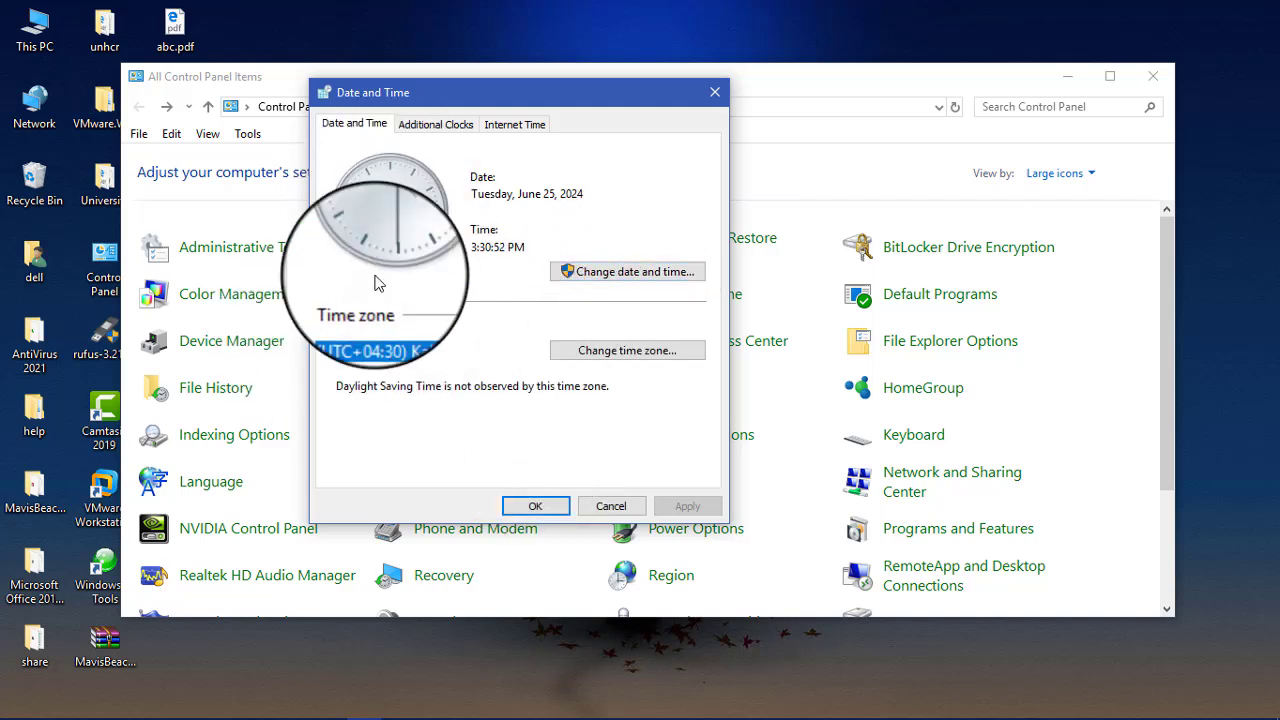
pyautogui.click(497, 247)
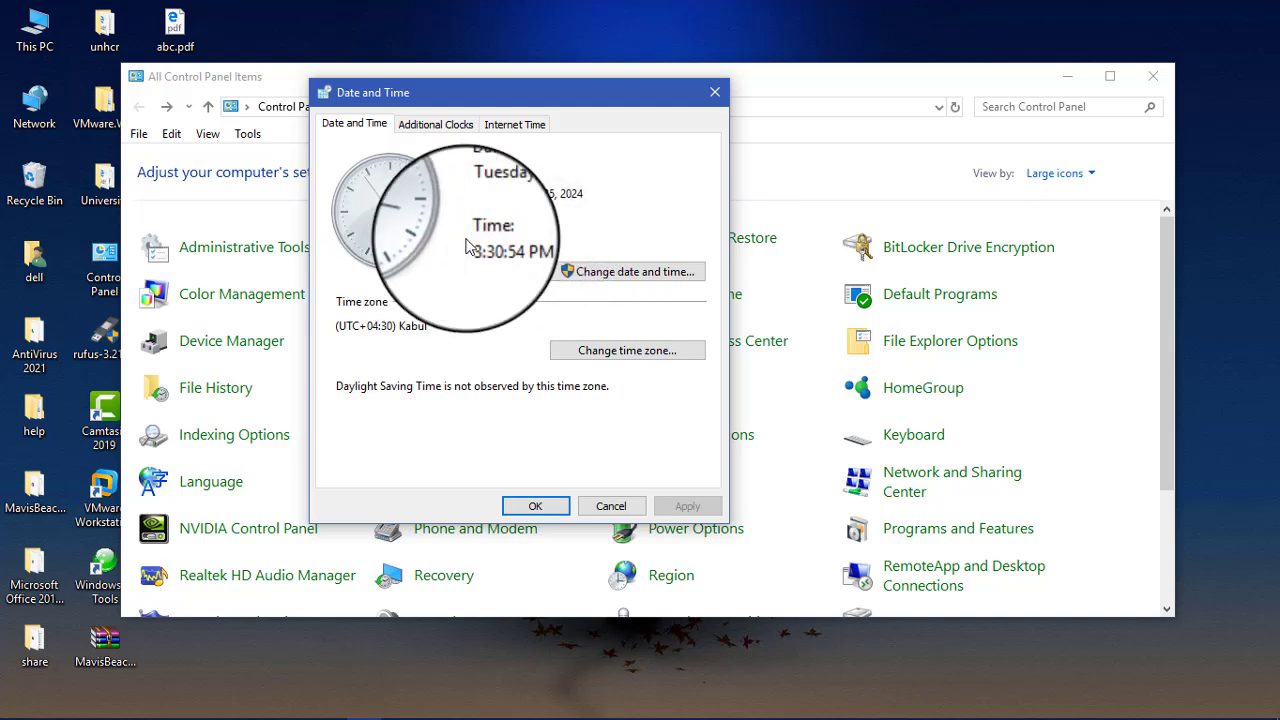
pyautogui.moveTo(580, 196); pyautogui.dragTo(447, 200)
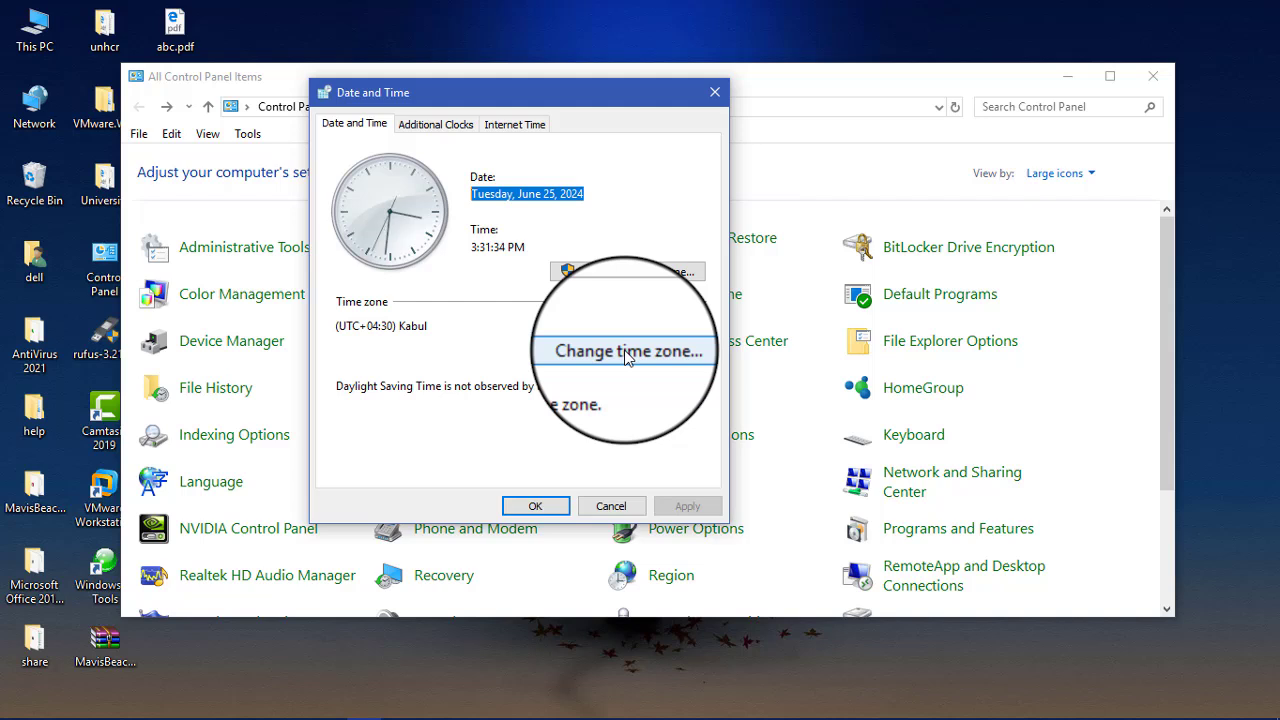
# Enable the first additional clock and set its time zone to (UTC+03:00) Istanbul.
pyautogui.click(425, 125)
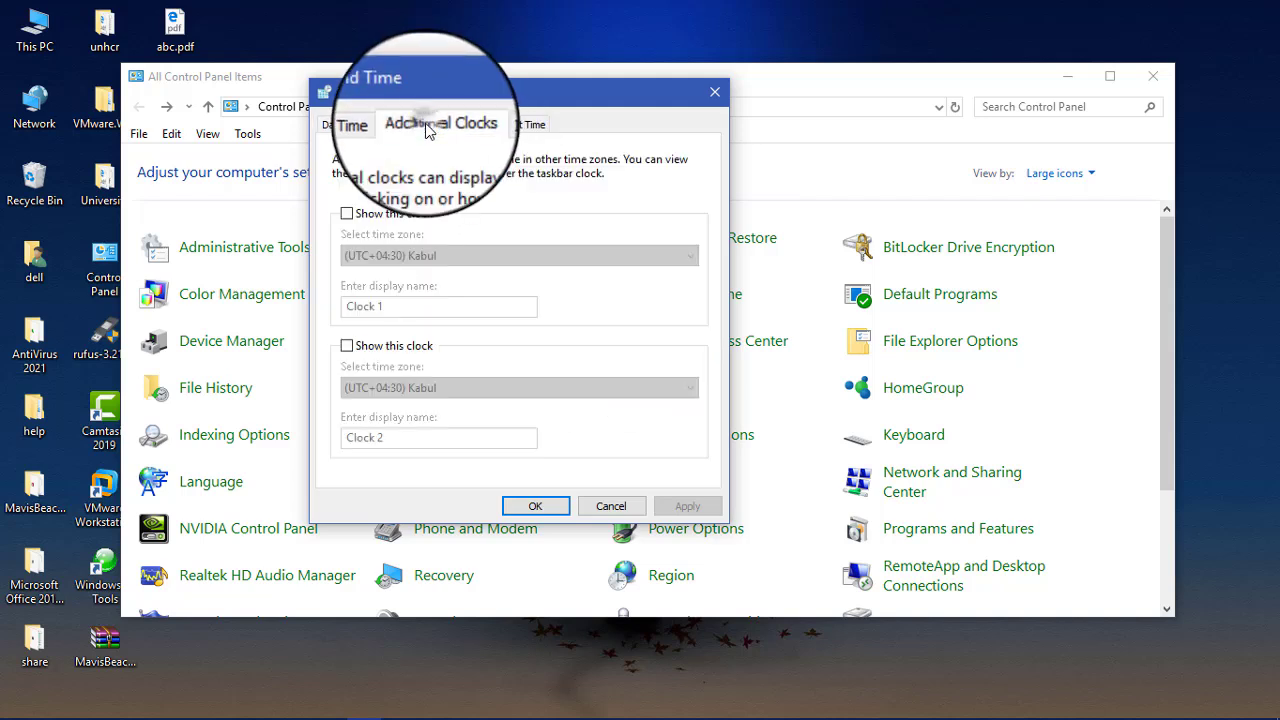
pyautogui.click(348, 213)
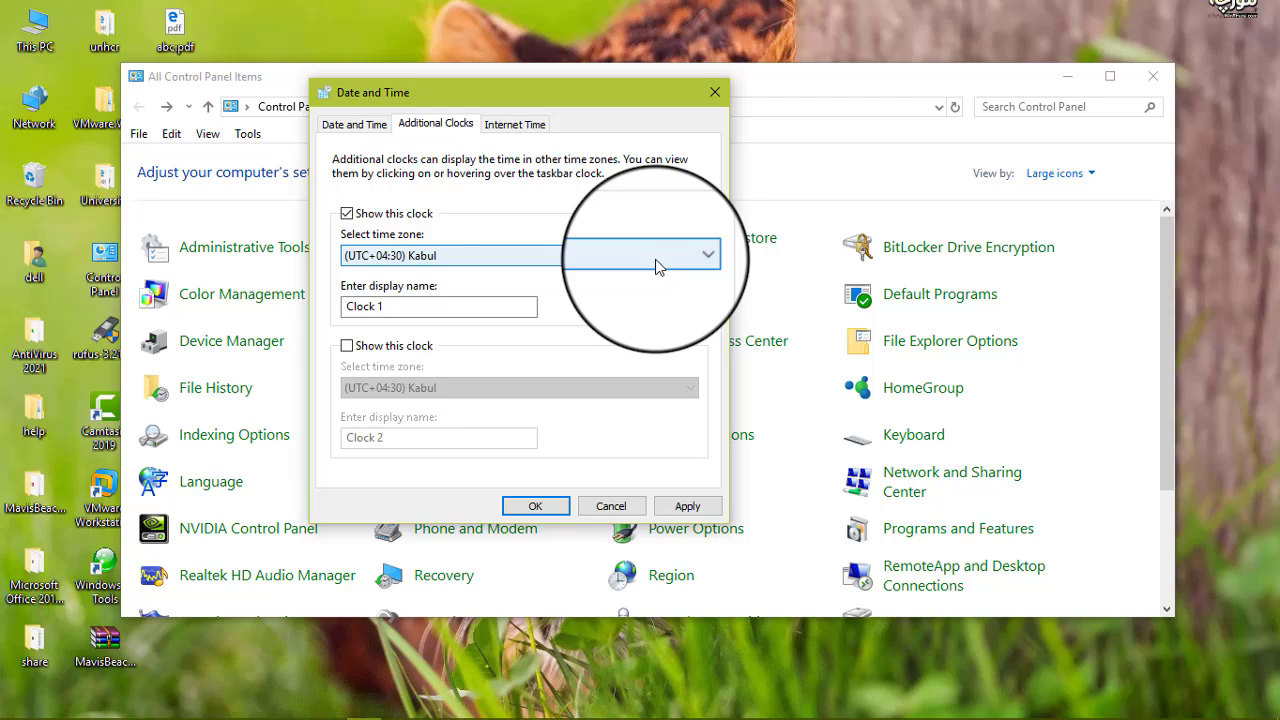
pyautogui.click(655, 259)
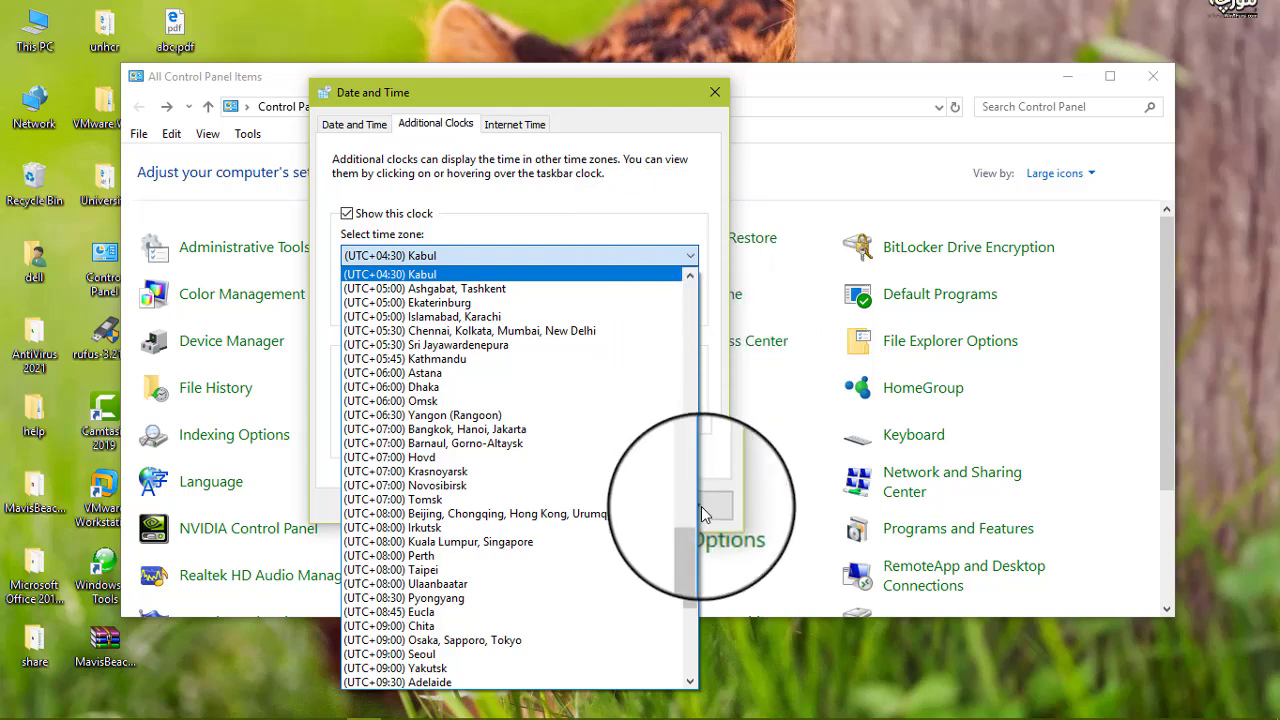
pyautogui.moveTo(689, 559); pyautogui.dragTo(697, 505)
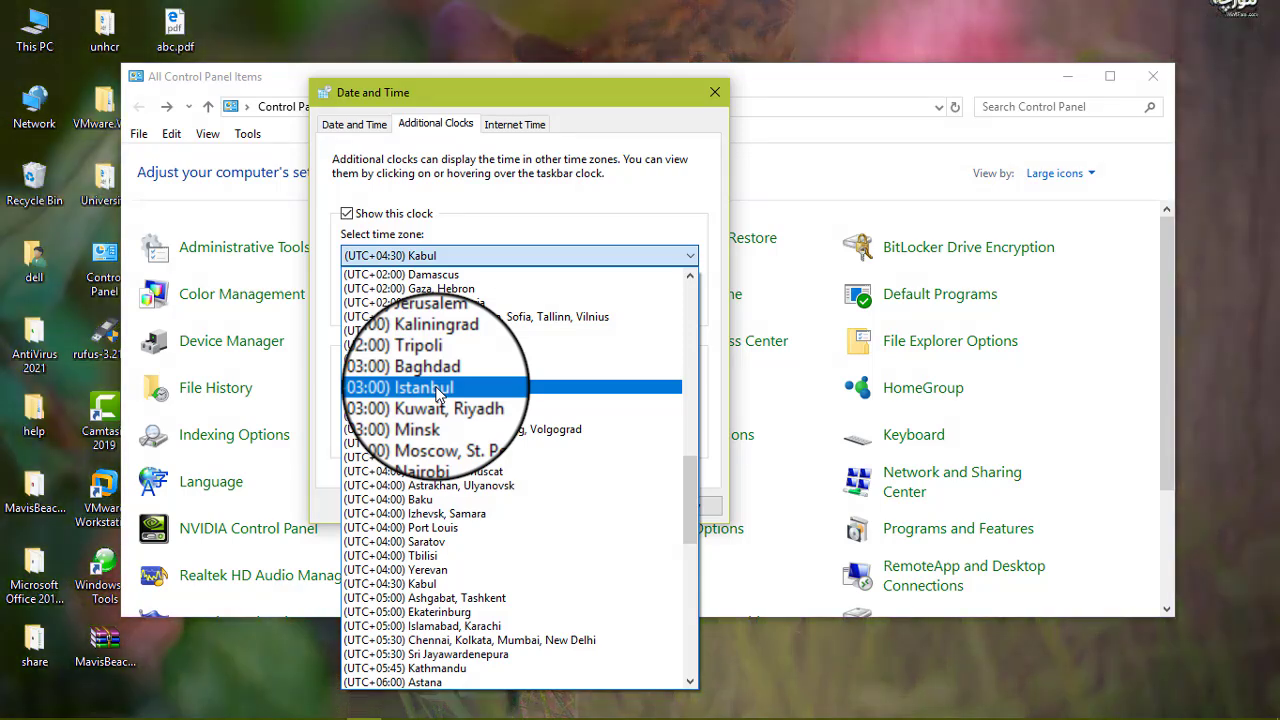
pyautogui.click(437, 393)
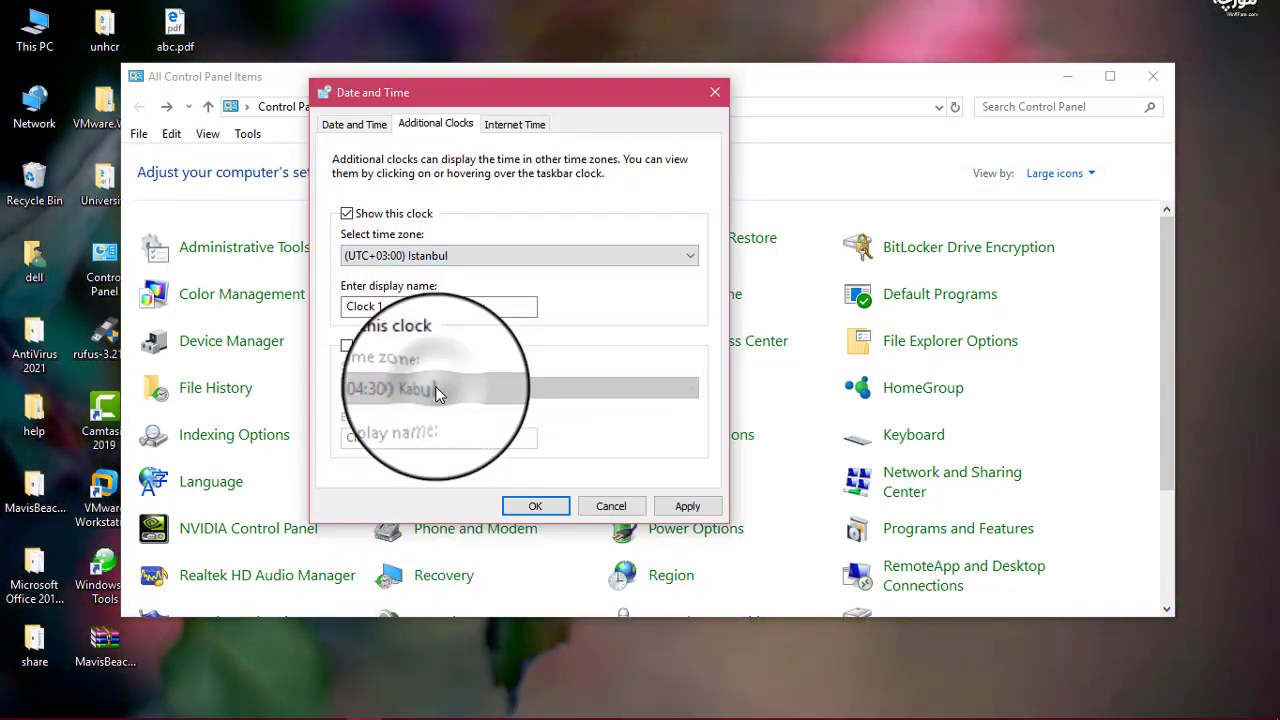
# Name the first additional clock Turkey and save the date and time settings.
pyautogui.tripleClick(403, 307)
pyautogui.press('BackSpace')
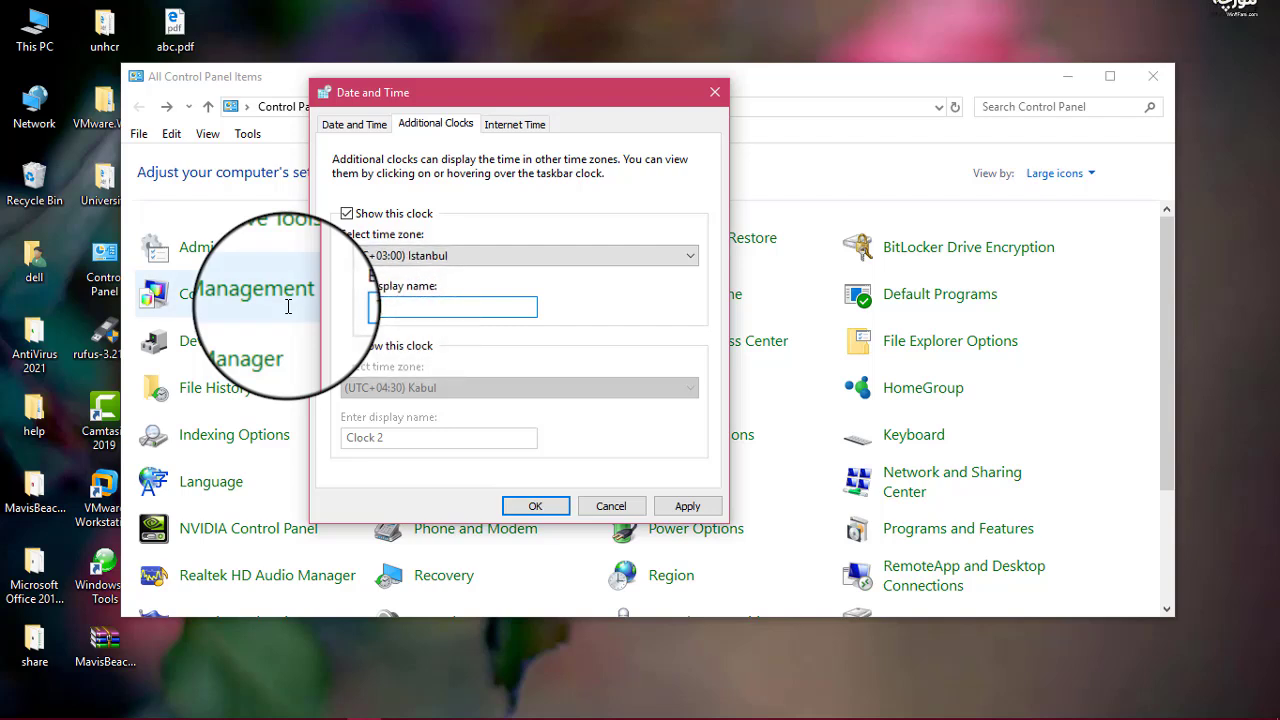
pyautogui.write('Turkey')
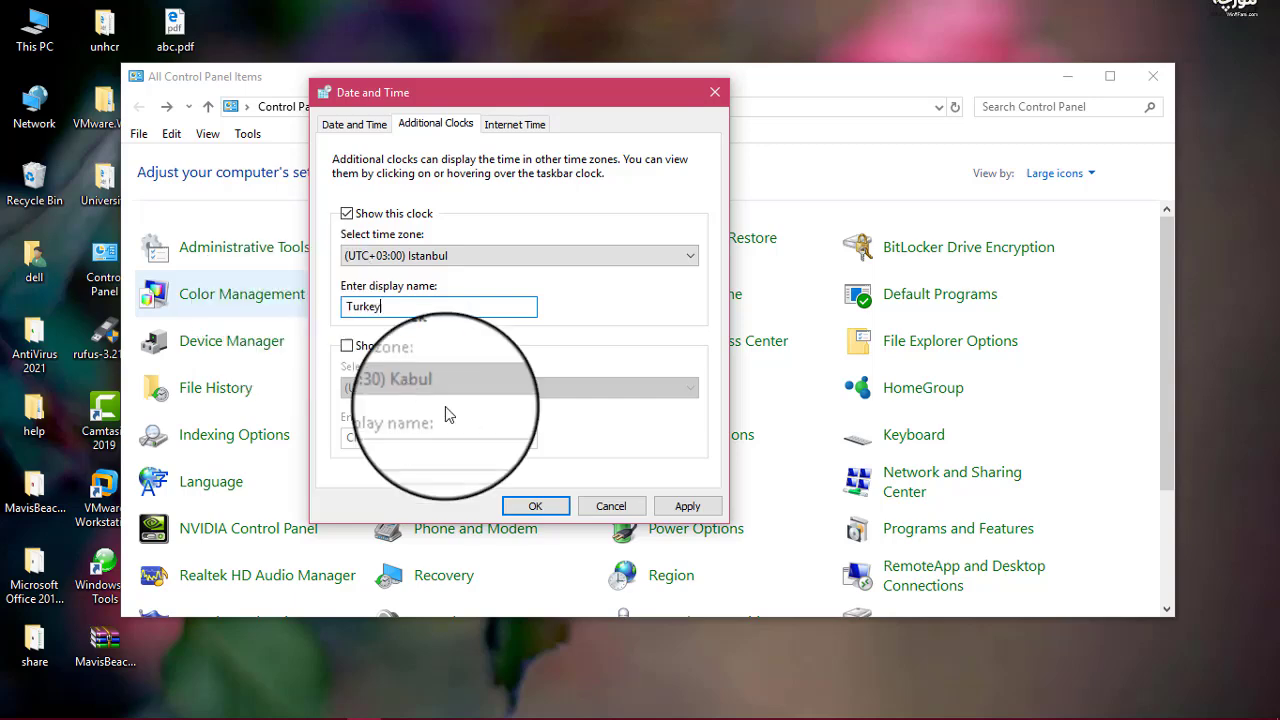
pyautogui.click(535, 505)
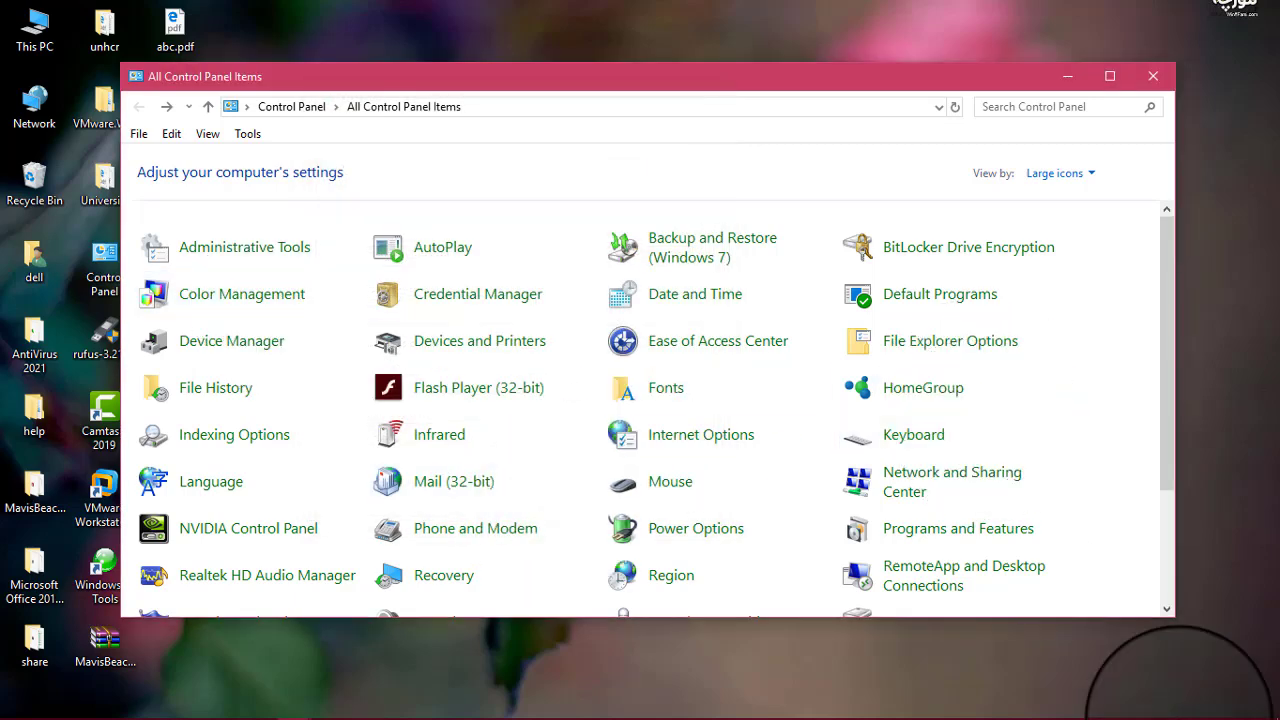
pyautogui.moveTo(1195, 712)
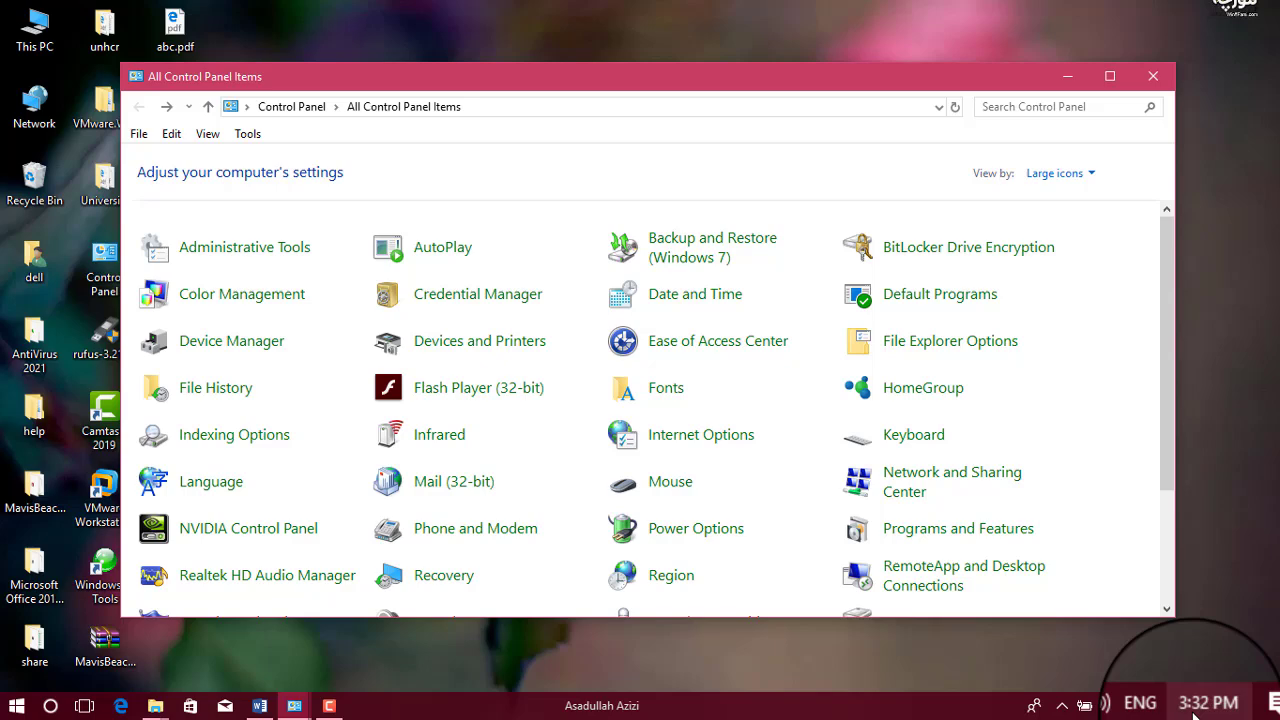
# Reopen the date and time settings, enable the second additional clock and set its time zone to (UTC+02:00) Gaza, Hebron.
pyautogui.click(675, 296)
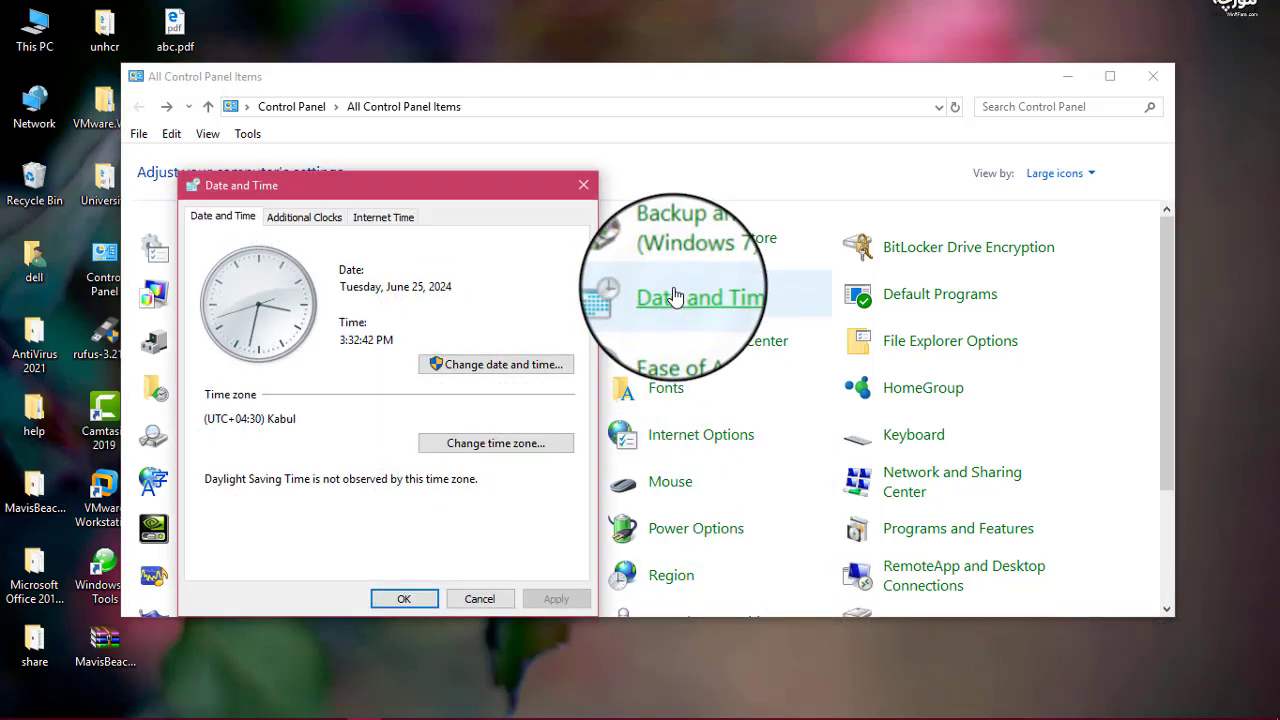
pyautogui.click(322, 228)
pyautogui.click(215, 438)
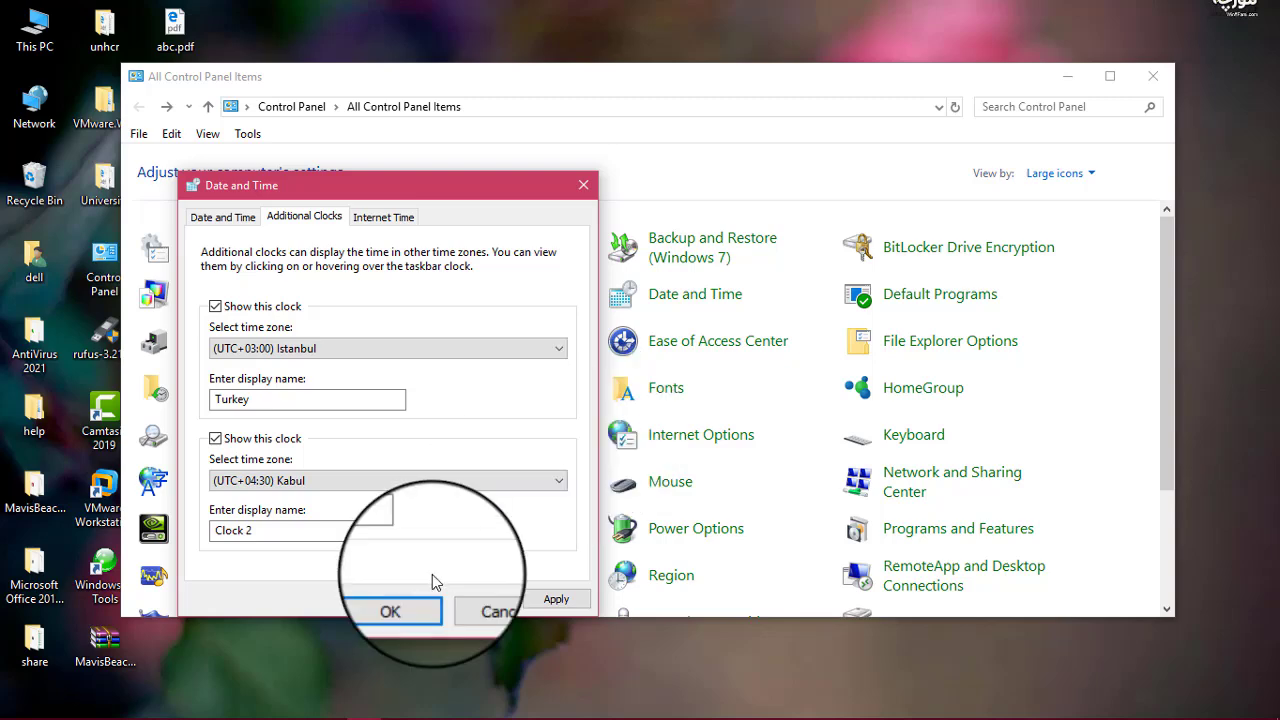
pyautogui.click(368, 481)
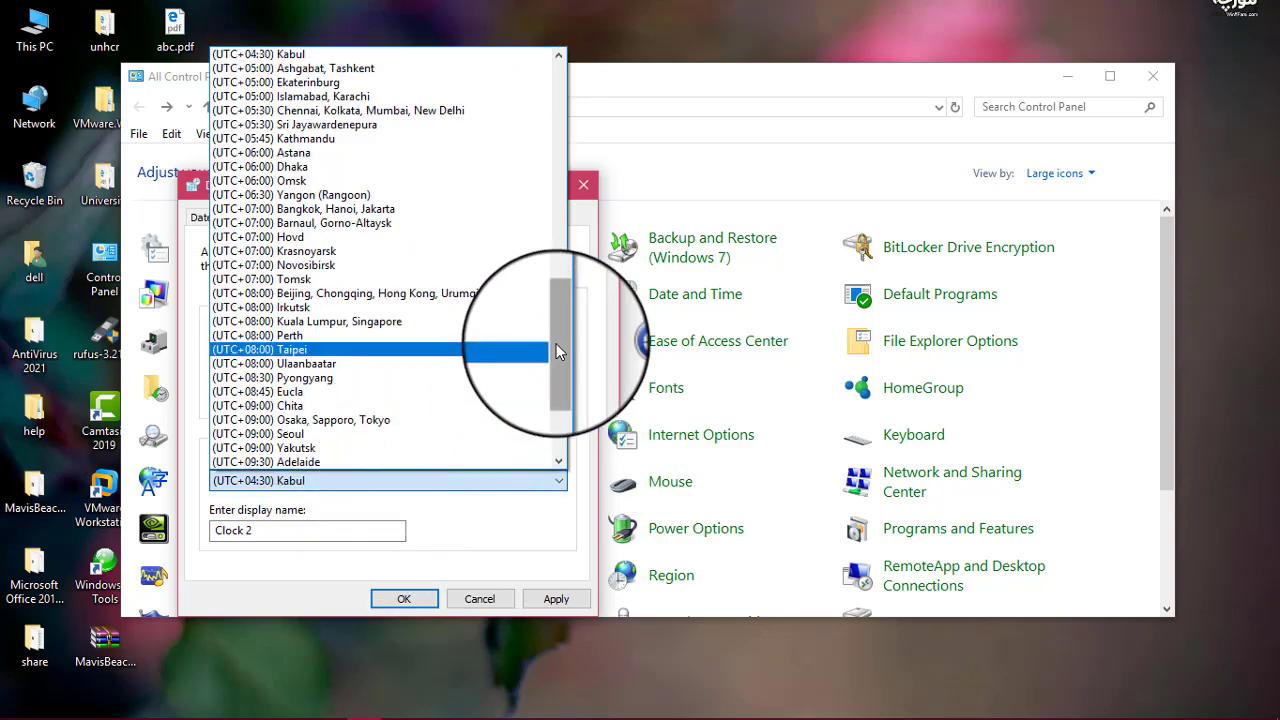
pyautogui.moveTo(556, 343); pyautogui.dragTo(573, 104)
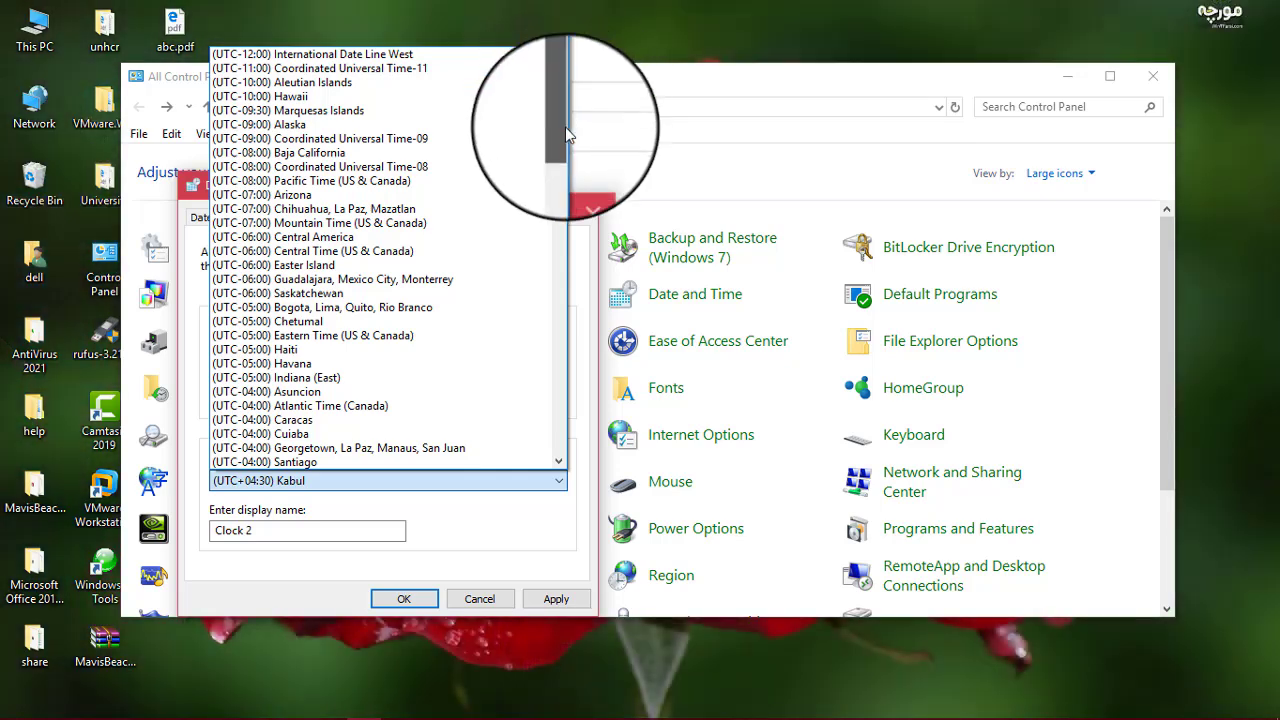
pyautogui.moveTo(565, 127); pyautogui.dragTo(559, 430)
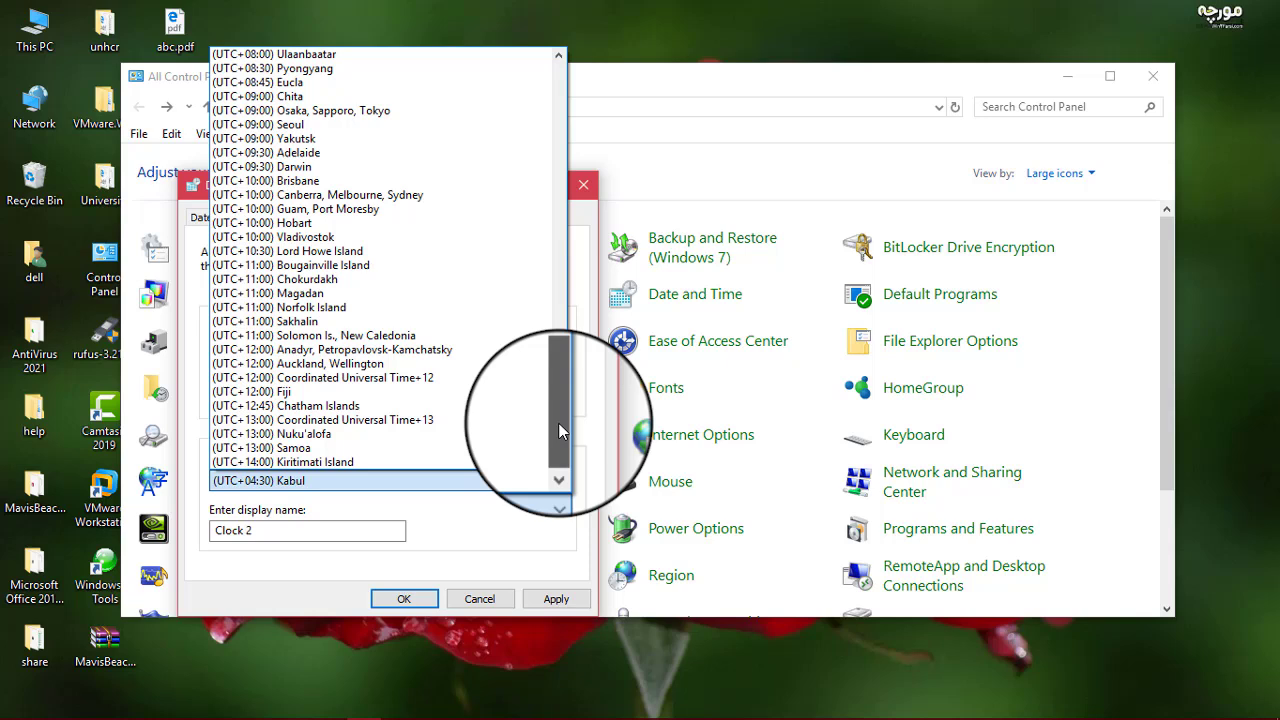
pyautogui.moveTo(558, 431); pyautogui.dragTo(562, 274)
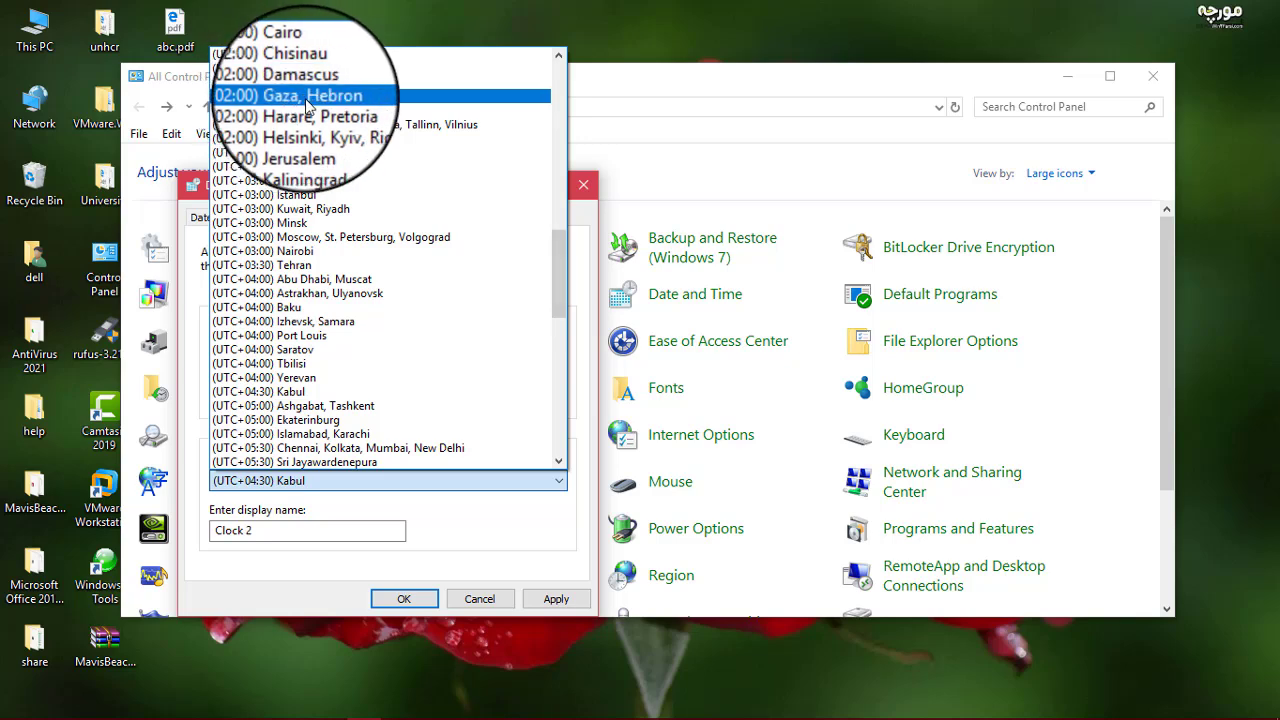
pyautogui.click(305, 98)
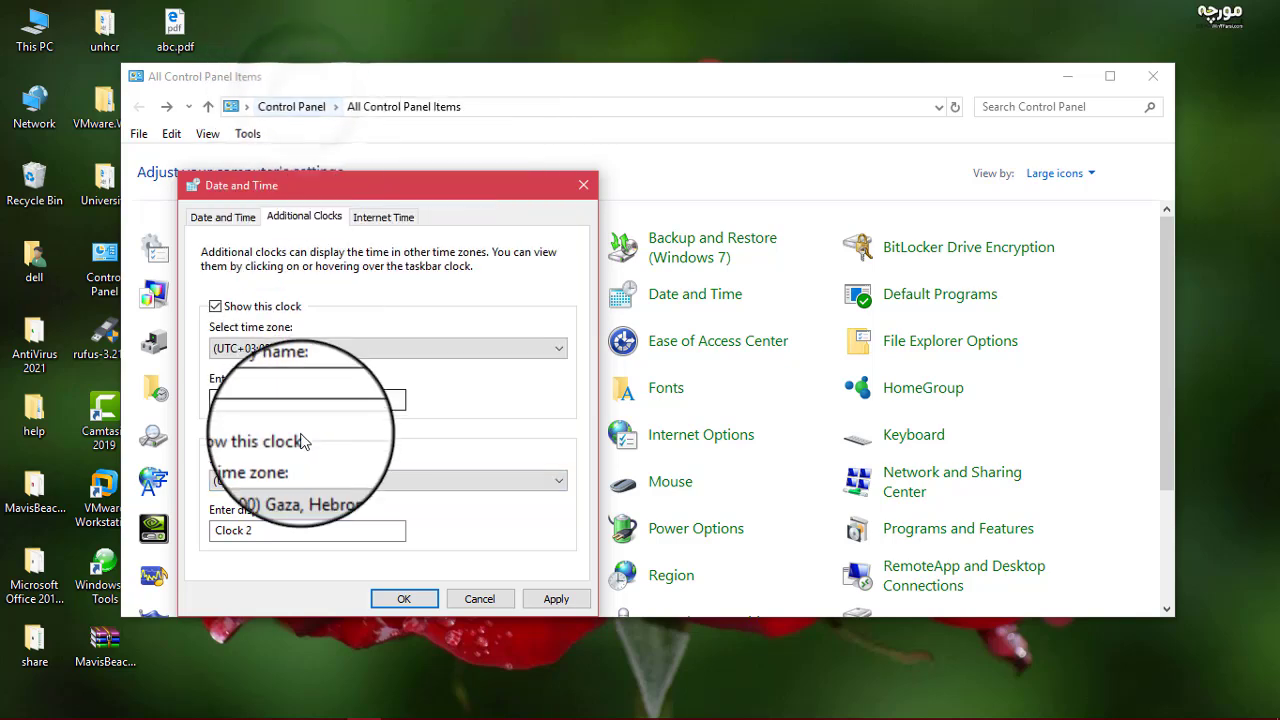
# Name the second additional clock Palestin and save the date and time settings.
pyautogui.moveTo(240, 530); pyautogui.dragTo(197, 530)
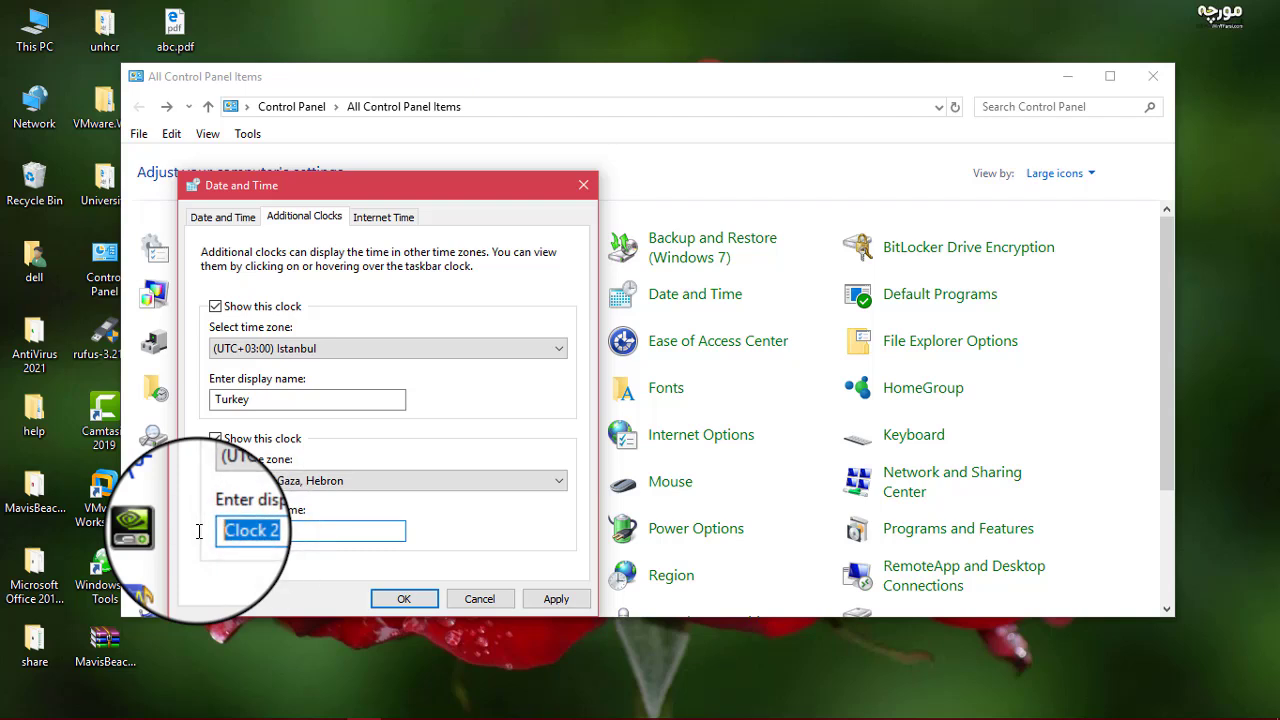
pyautogui.write('Palestin')
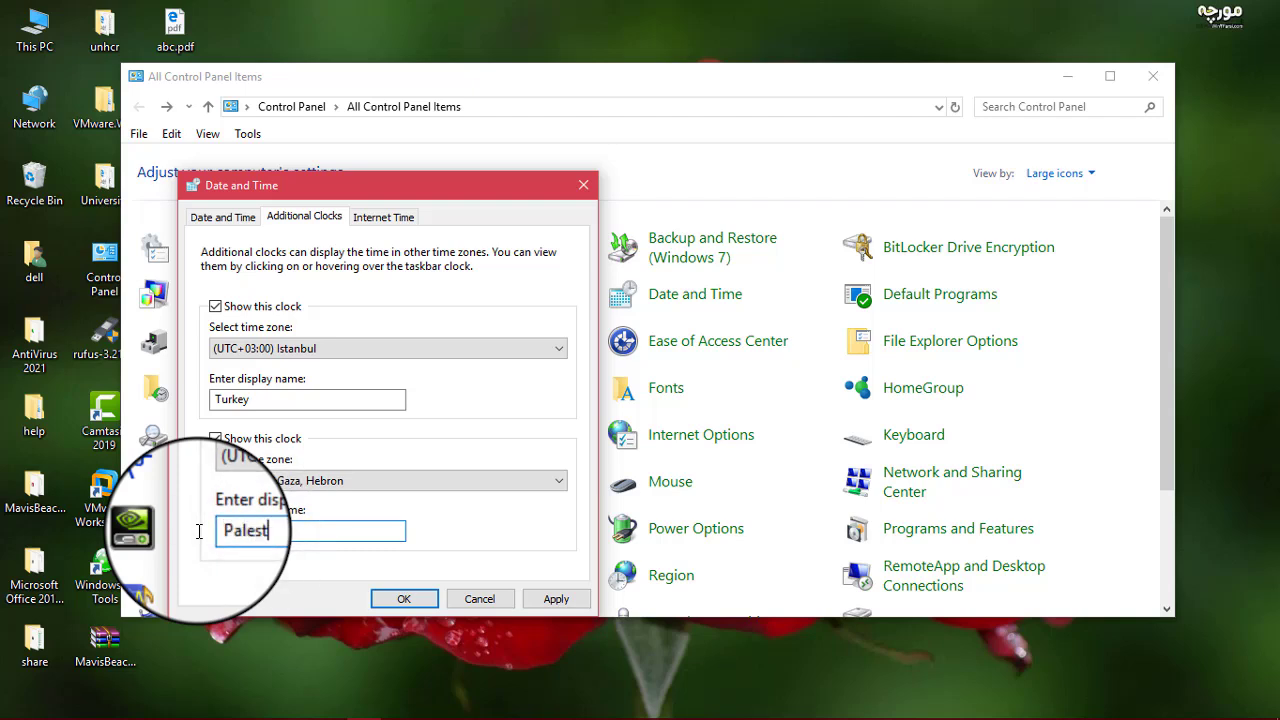
pyautogui.click(416, 599)
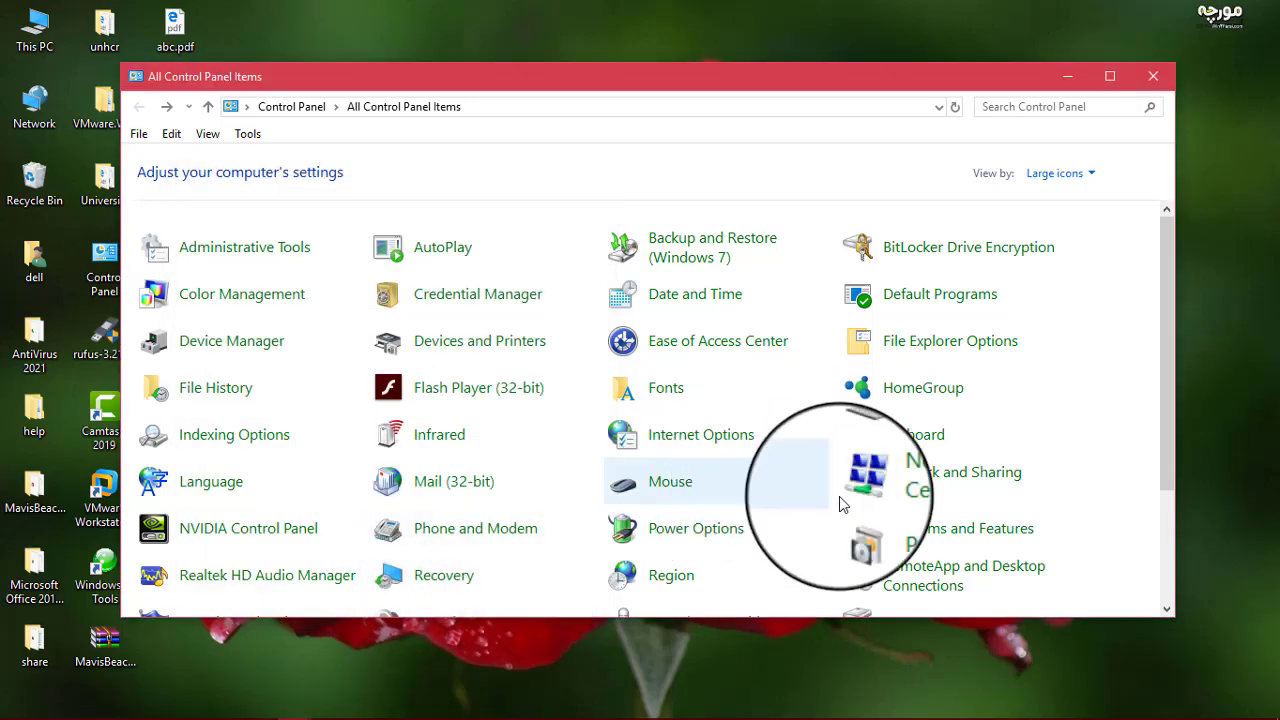
pyautogui.moveTo(1219, 707)
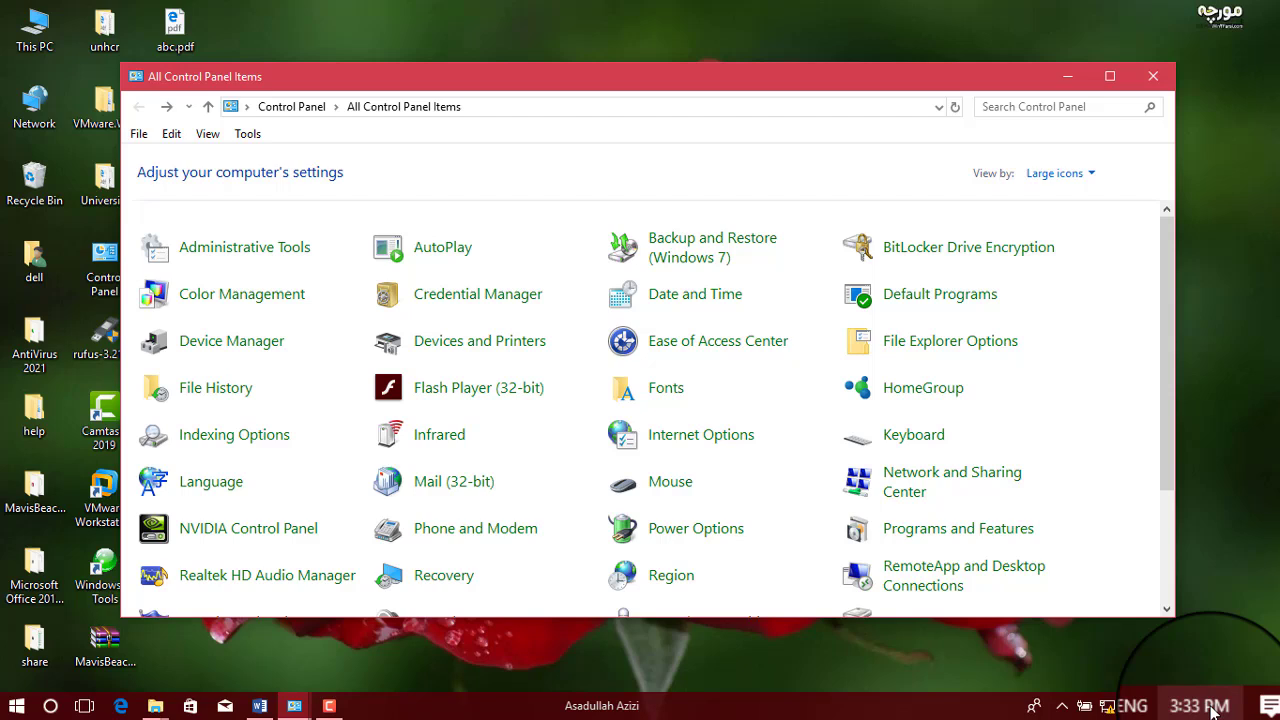
# Open the Internet Time settings from Date and Time, review the available time servers, and close both dialogs without changes.
pyautogui.click(690, 296)
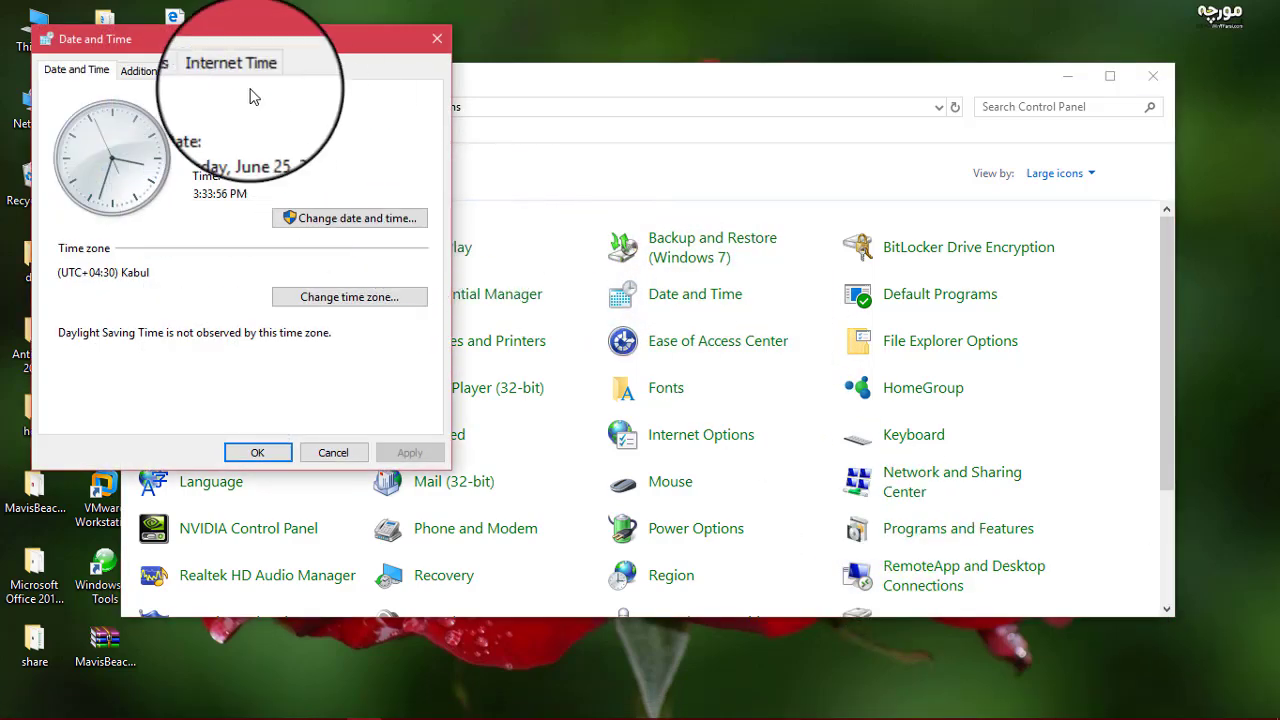
pyautogui.click(241, 73)
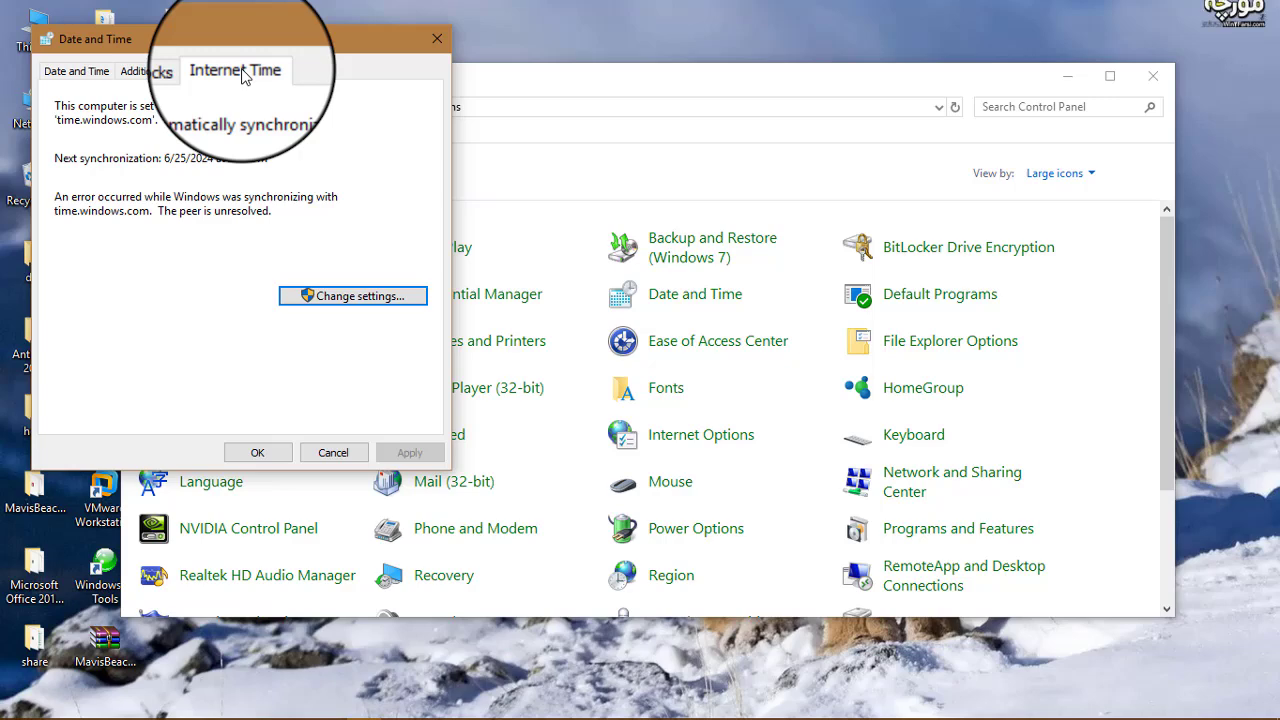
pyautogui.click(355, 296)
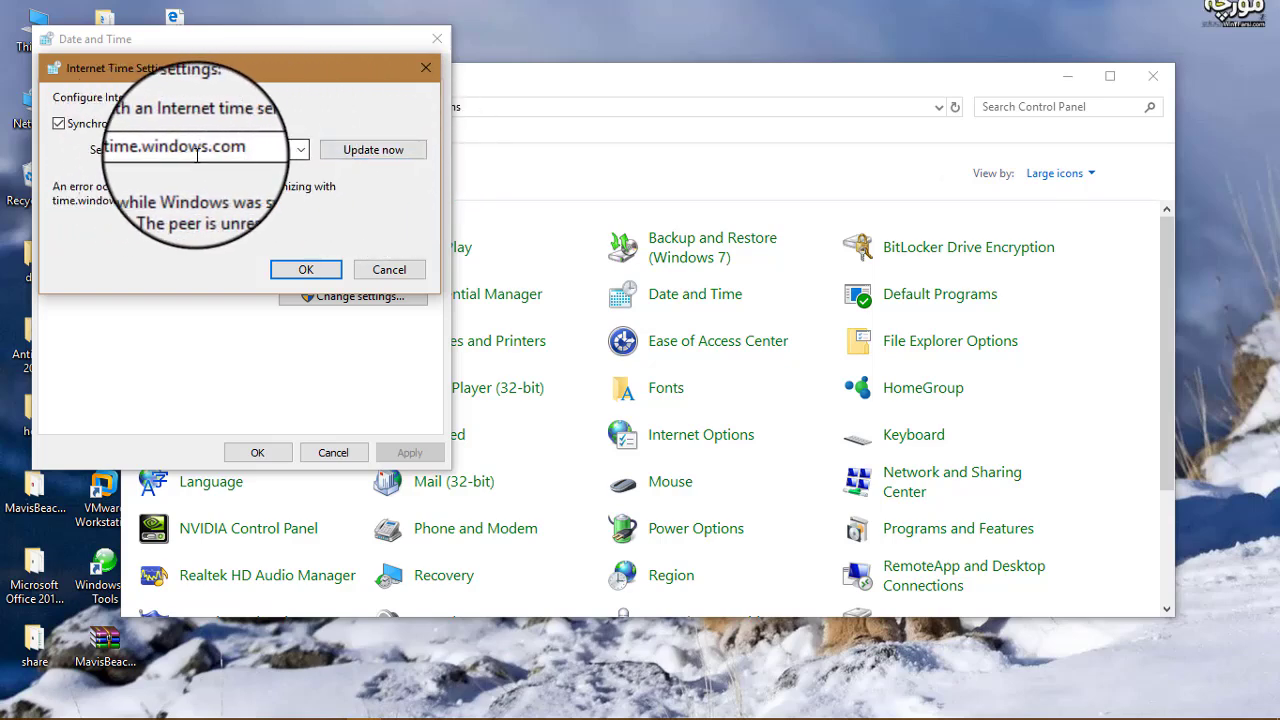
pyautogui.moveTo(240, 149); pyautogui.dragTo(135, 150)
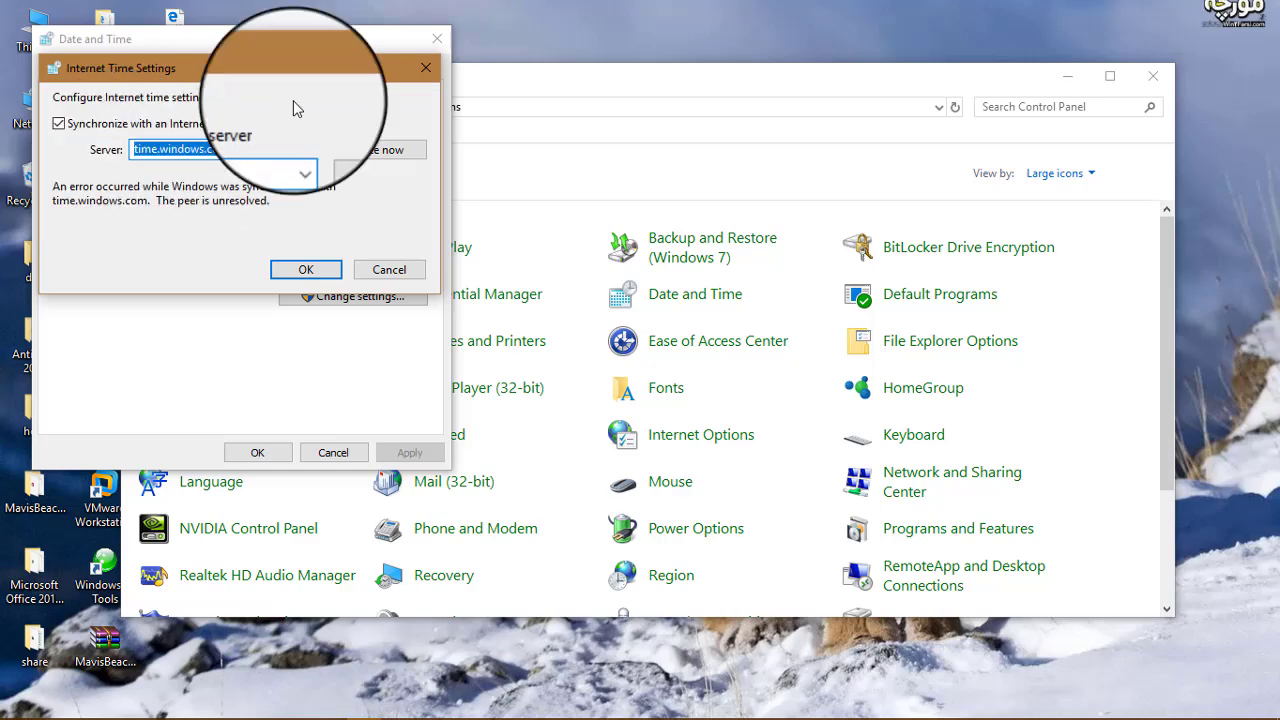
pyautogui.click(307, 151)
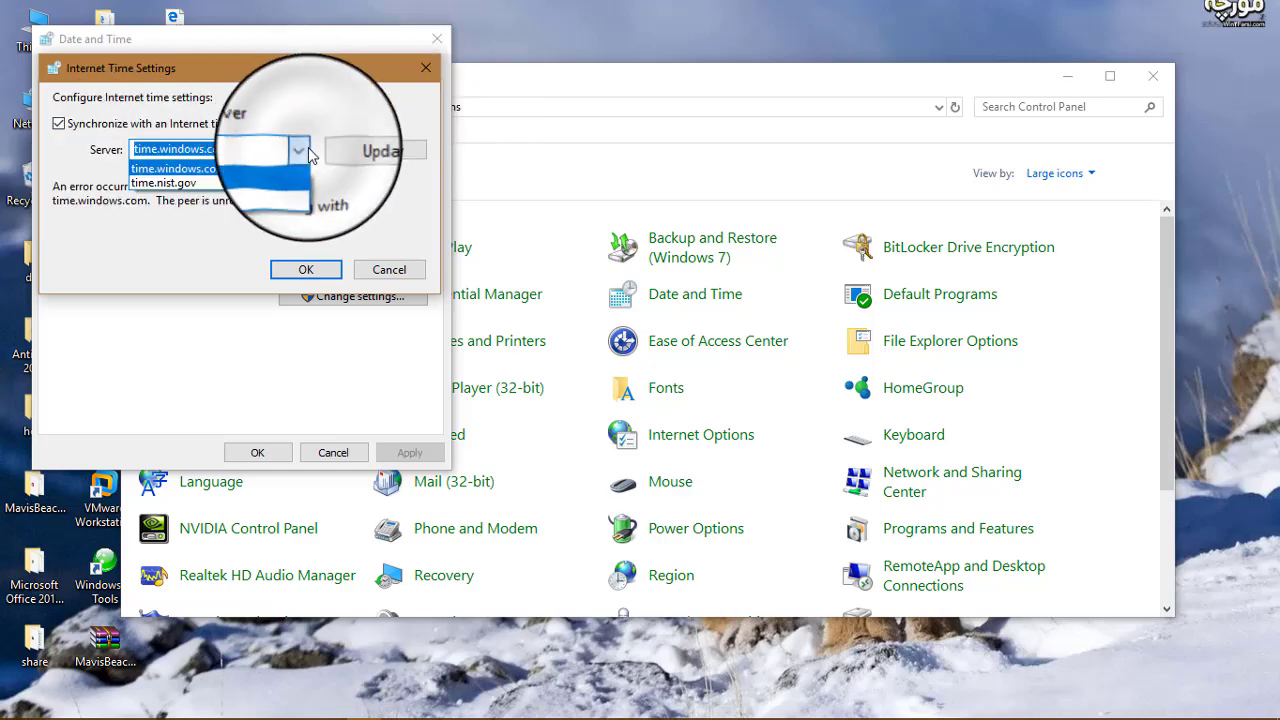
pyautogui.click(301, 152)
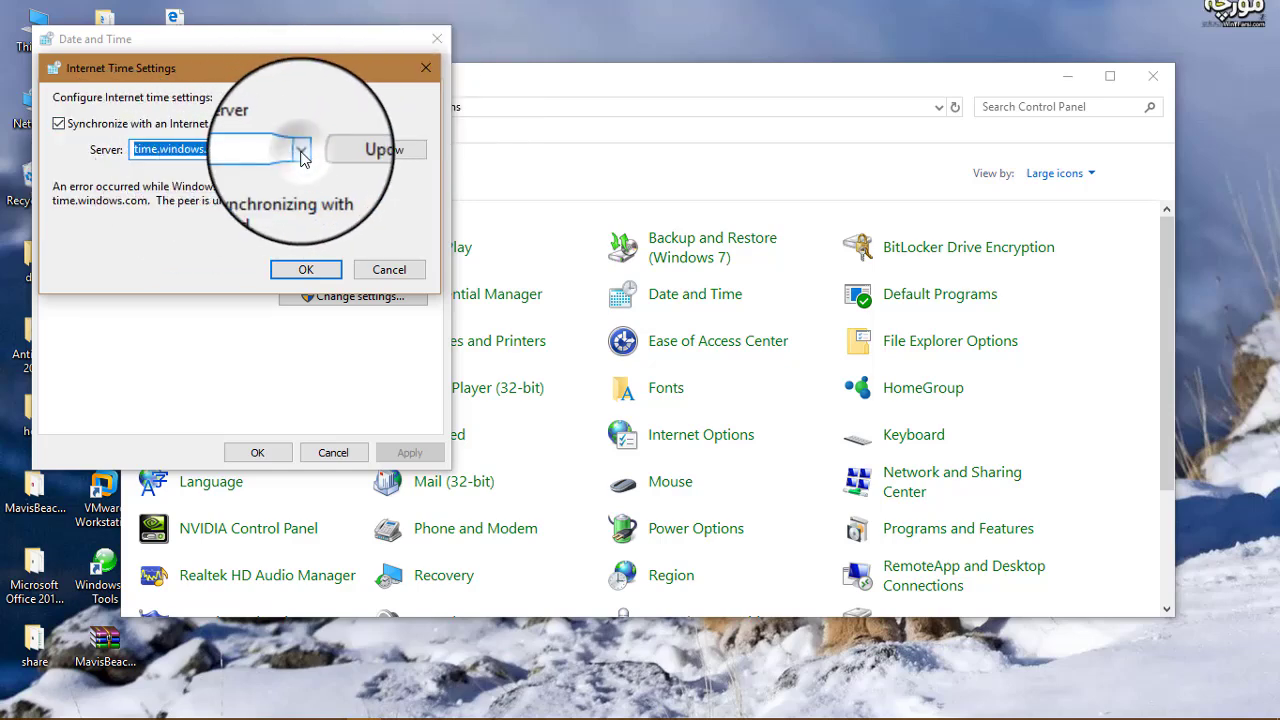
pyautogui.click(425, 66)
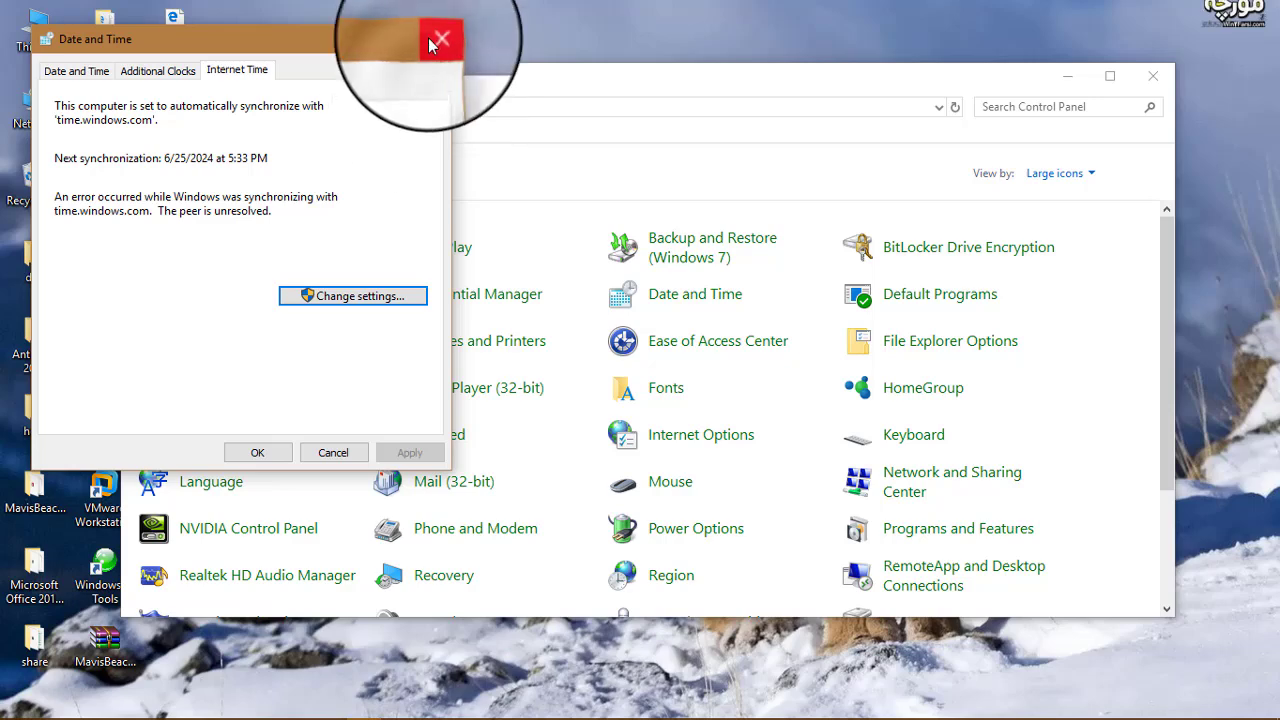
pyautogui.click(437, 42)
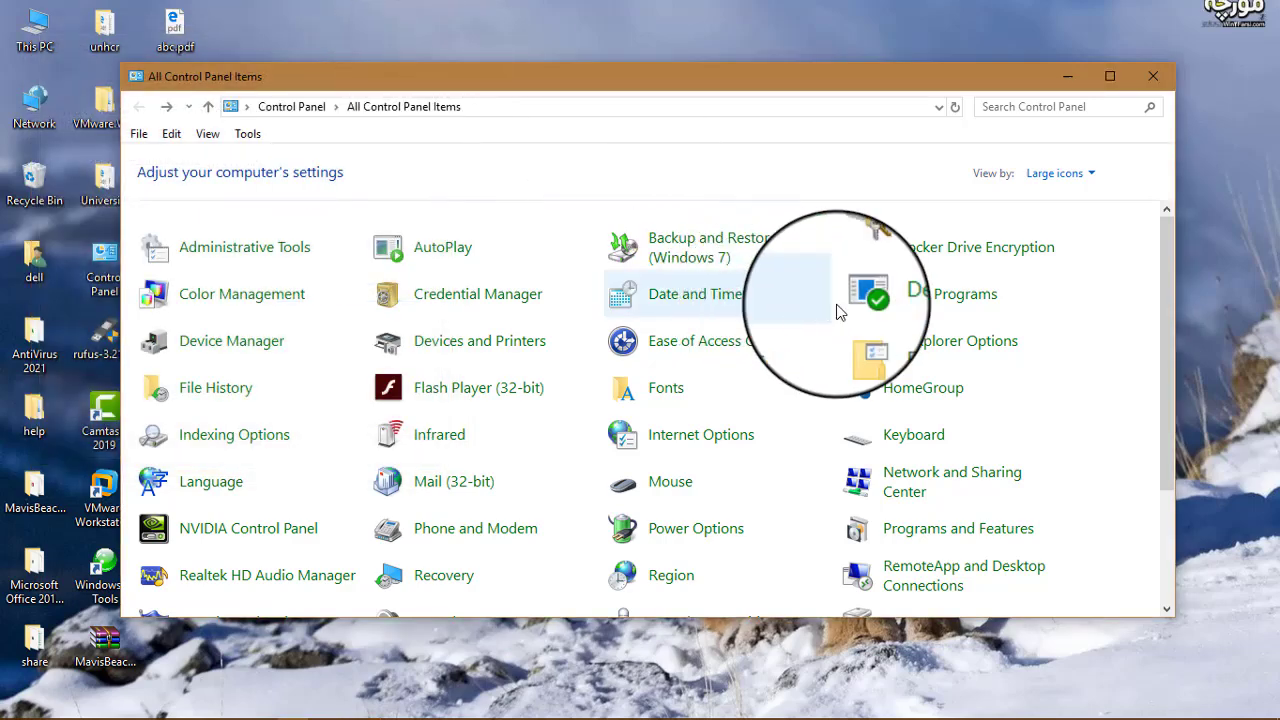
# Open the default apps settings from Default Programs and review the alternatives offered for Email and Maps.
pyautogui.click(907, 309)
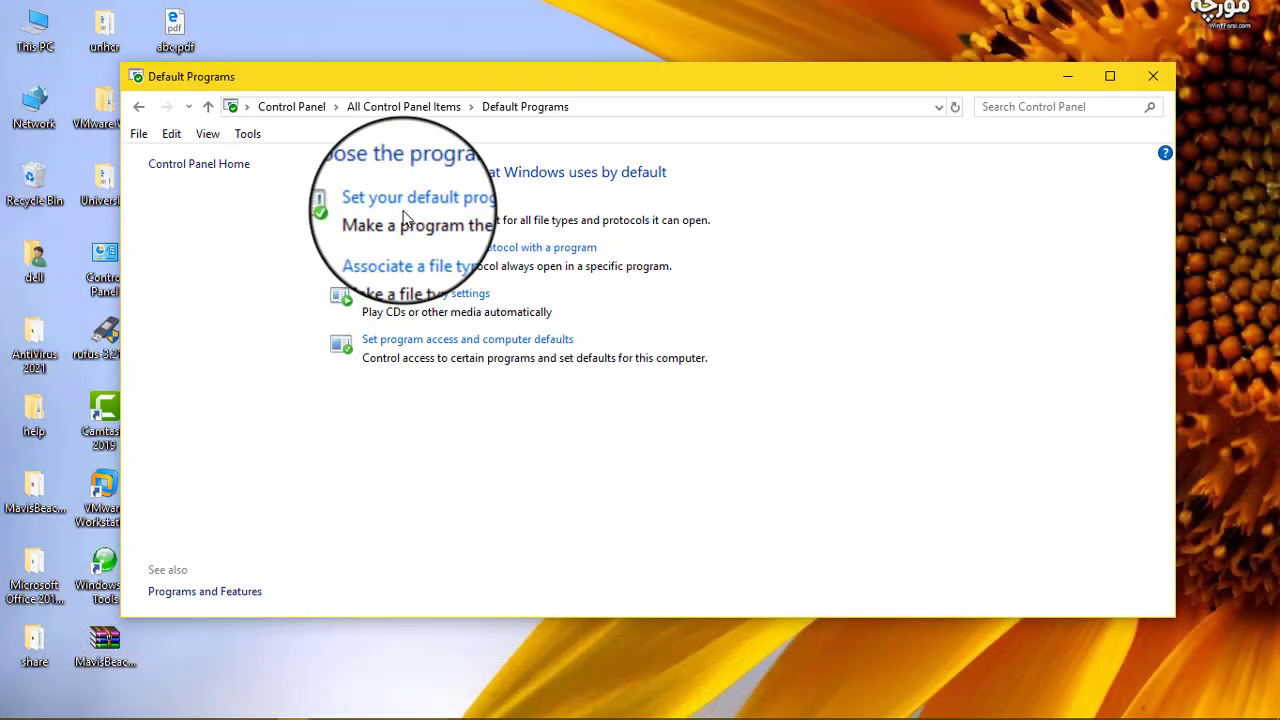
pyautogui.click(437, 210)
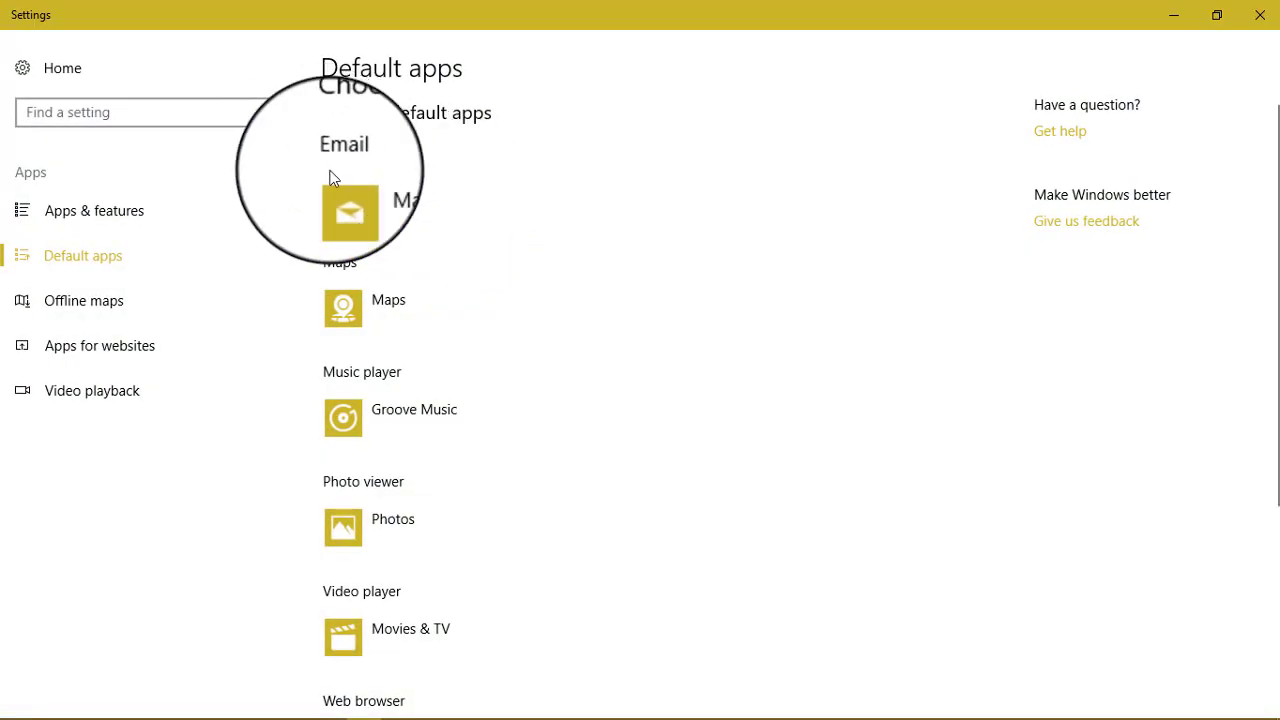
pyautogui.click(377, 216)
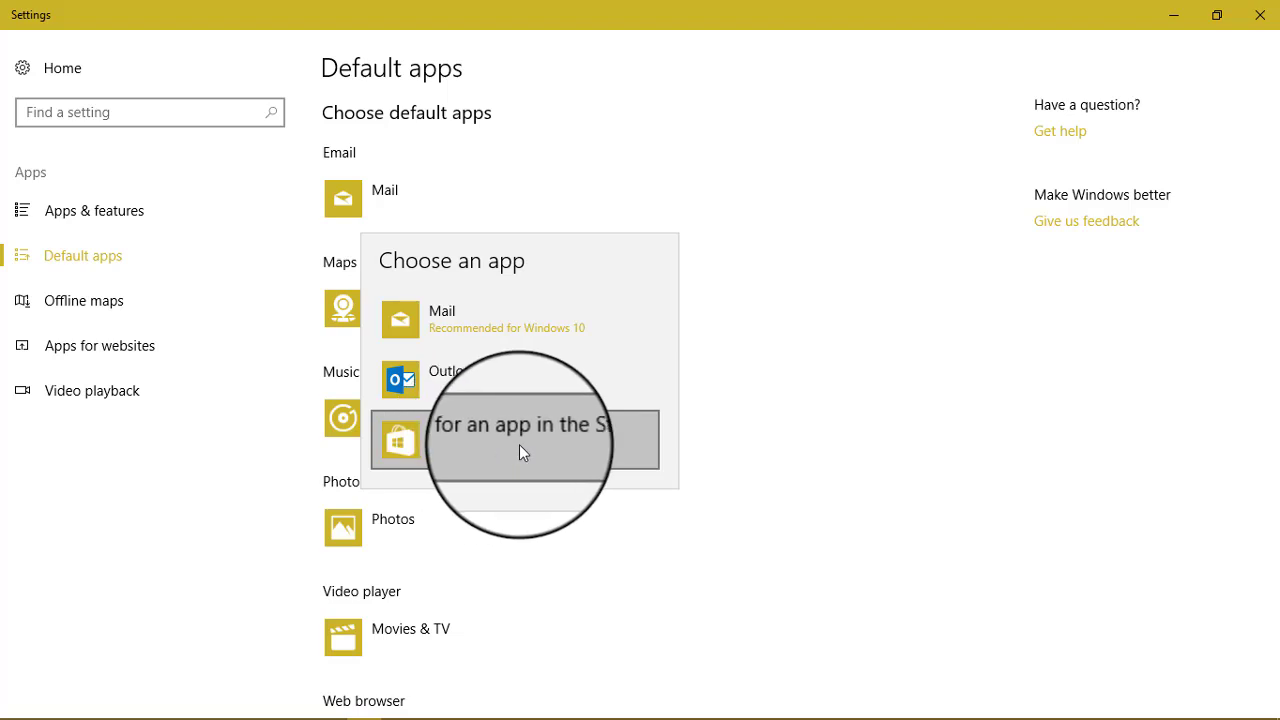
pyautogui.click(423, 191)
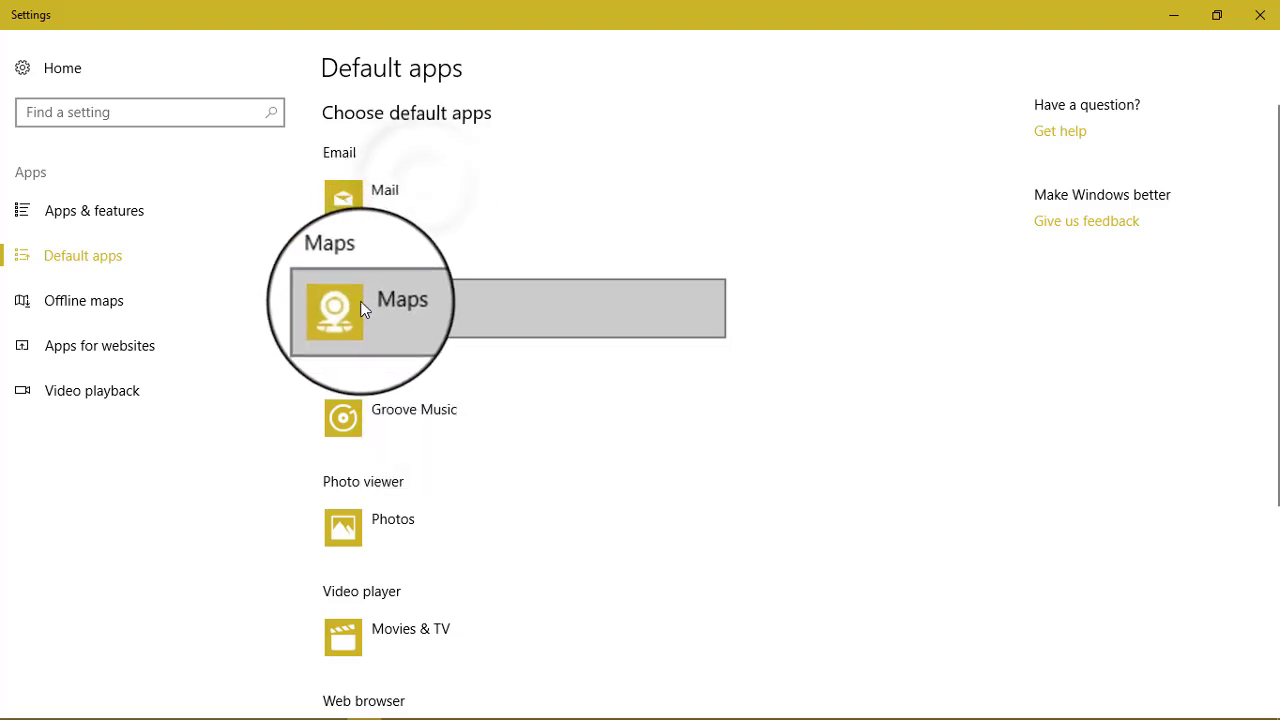
pyautogui.click(363, 310)
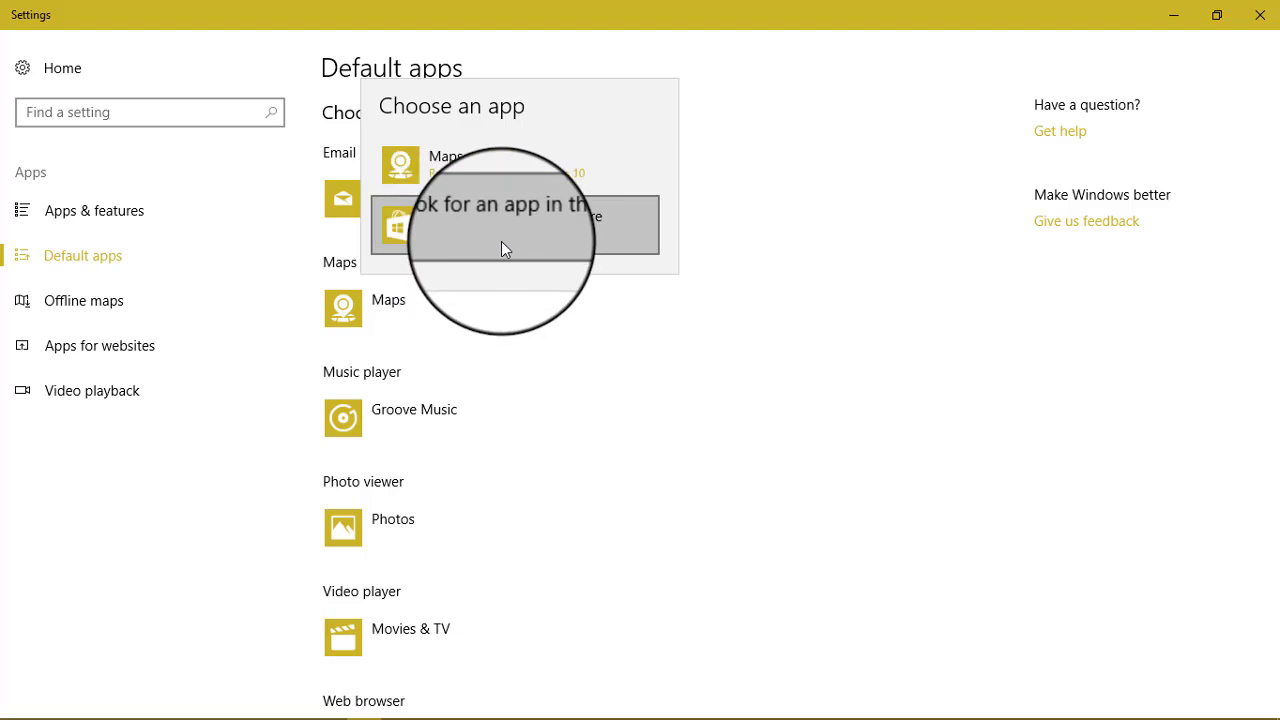
pyautogui.click(365, 311)
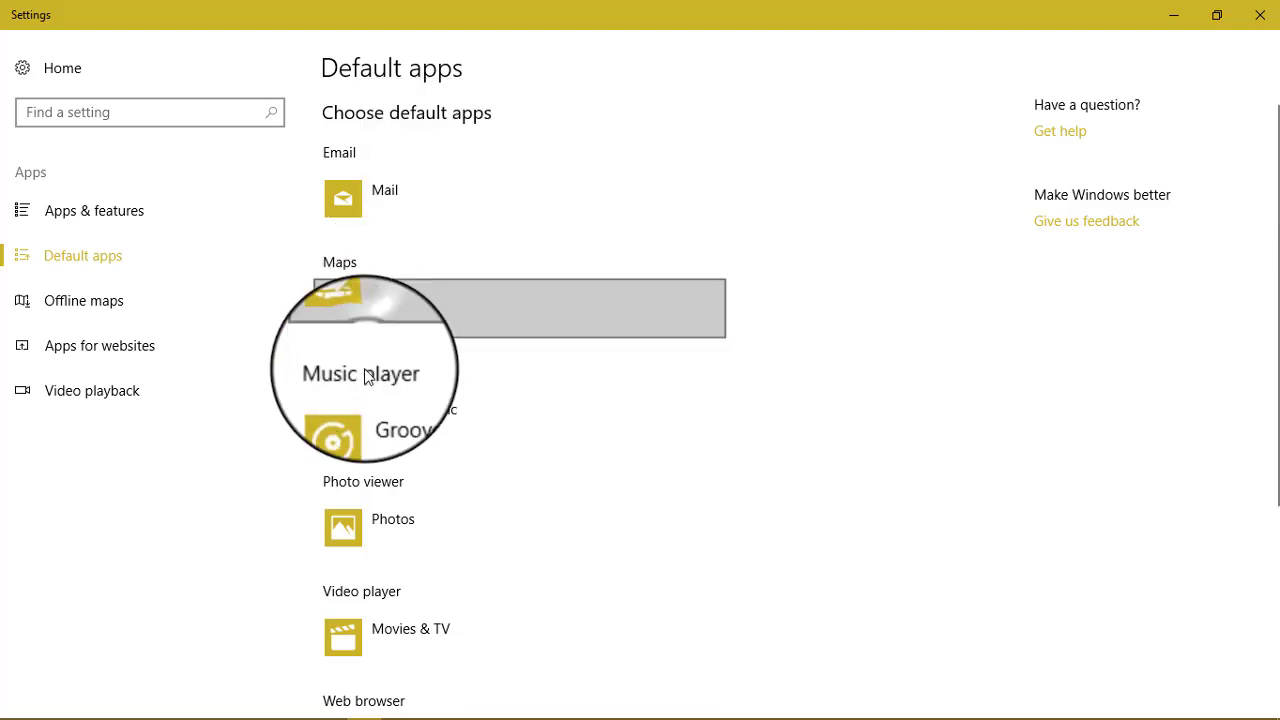
# Review the app alternatives offered for the default music player, photo viewer and video player.
pyautogui.click(414, 417)
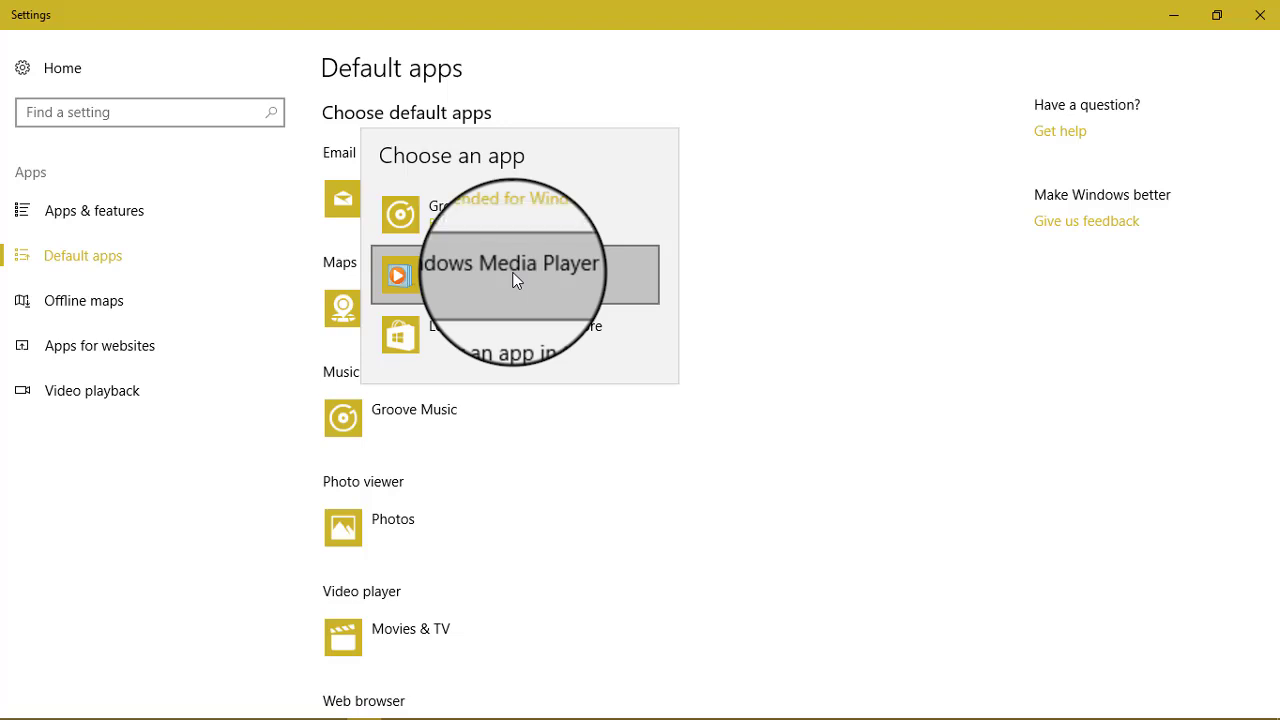
pyautogui.click(348, 533)
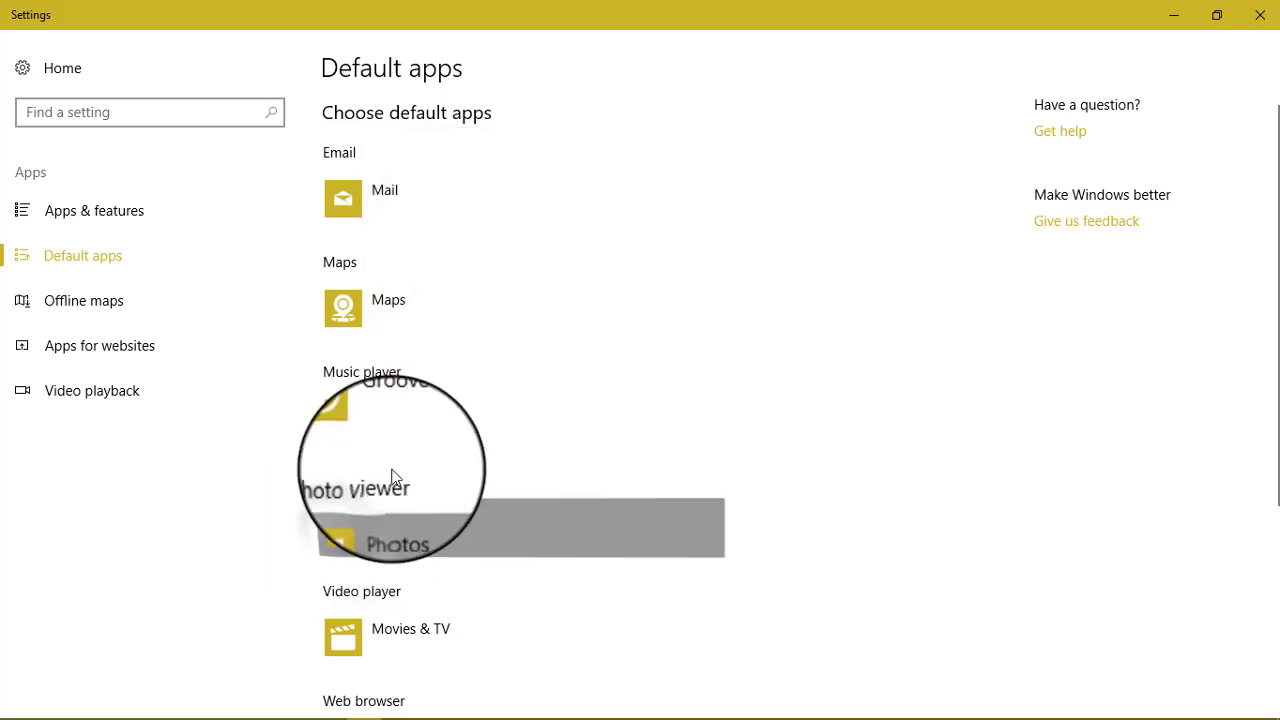
pyautogui.click(346, 530)
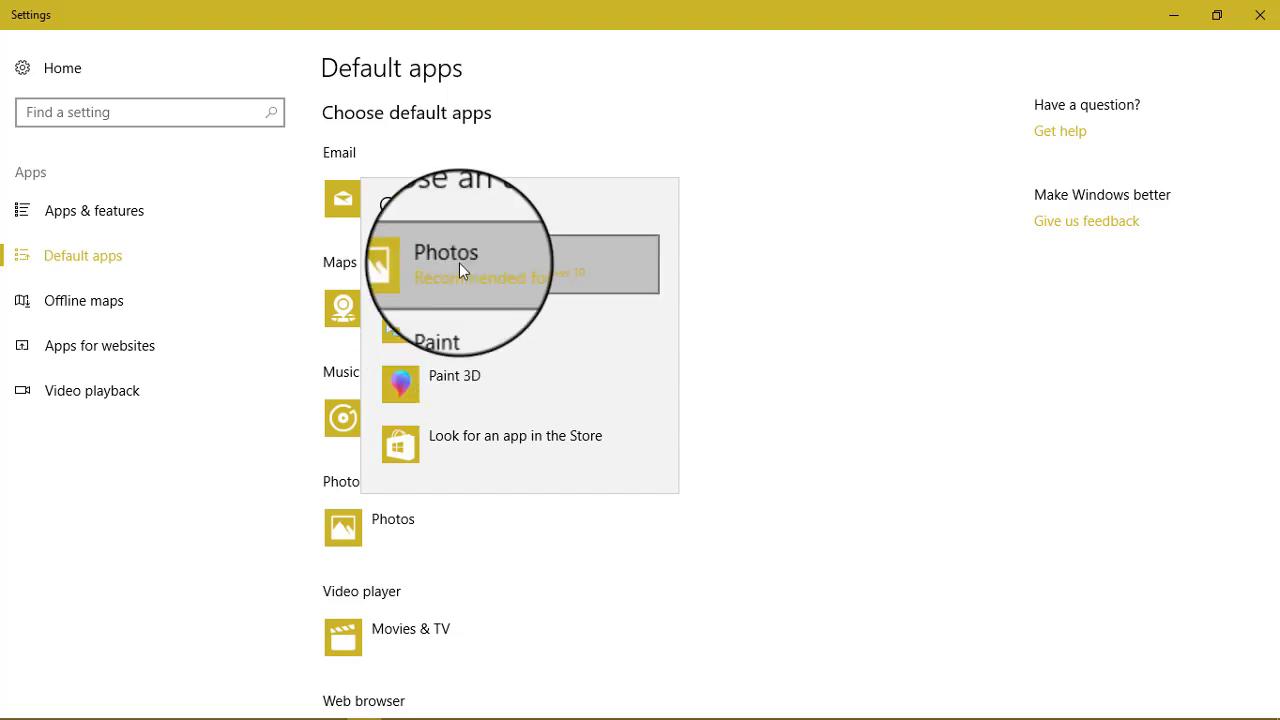
pyautogui.click(343, 529)
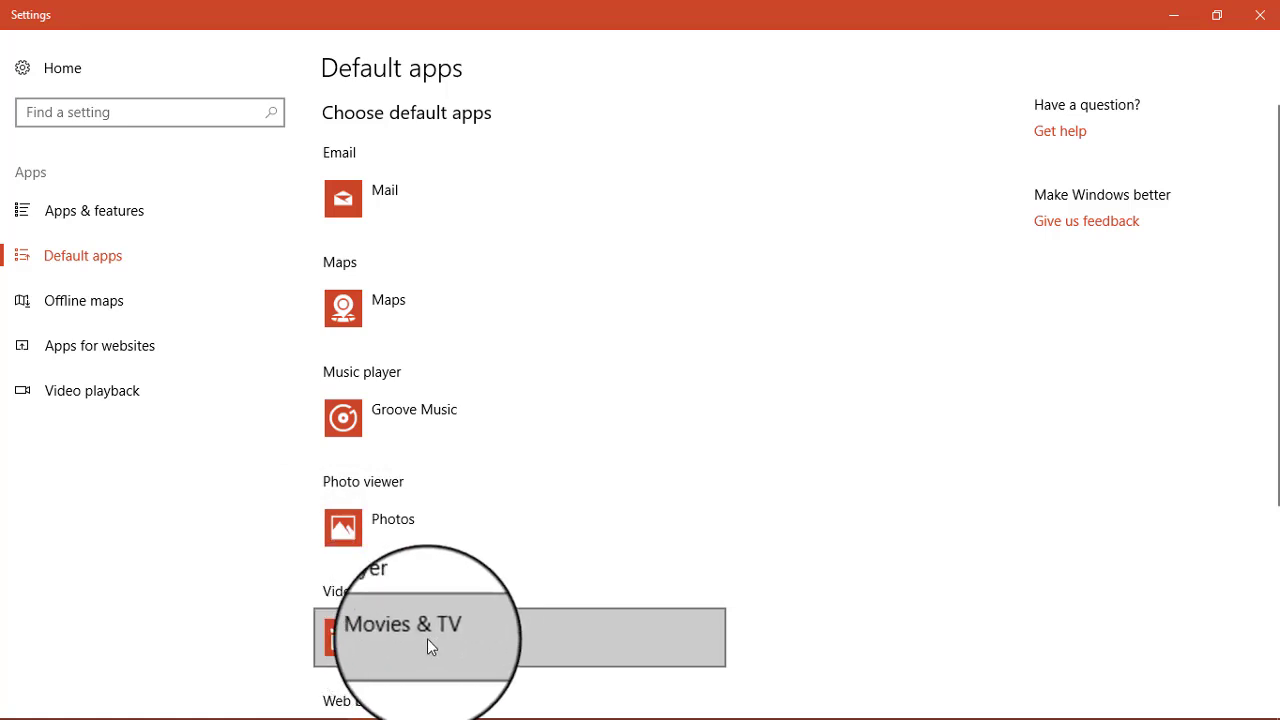
pyautogui.click(364, 633)
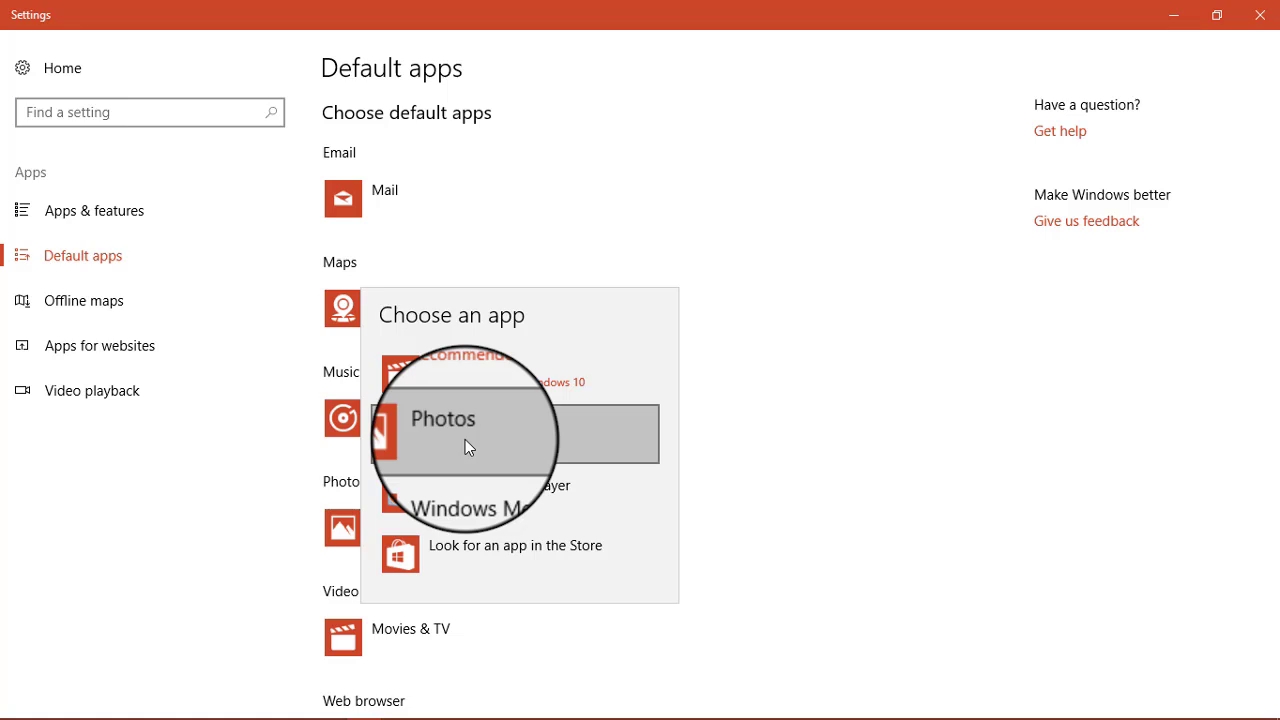
pyautogui.click(355, 635)
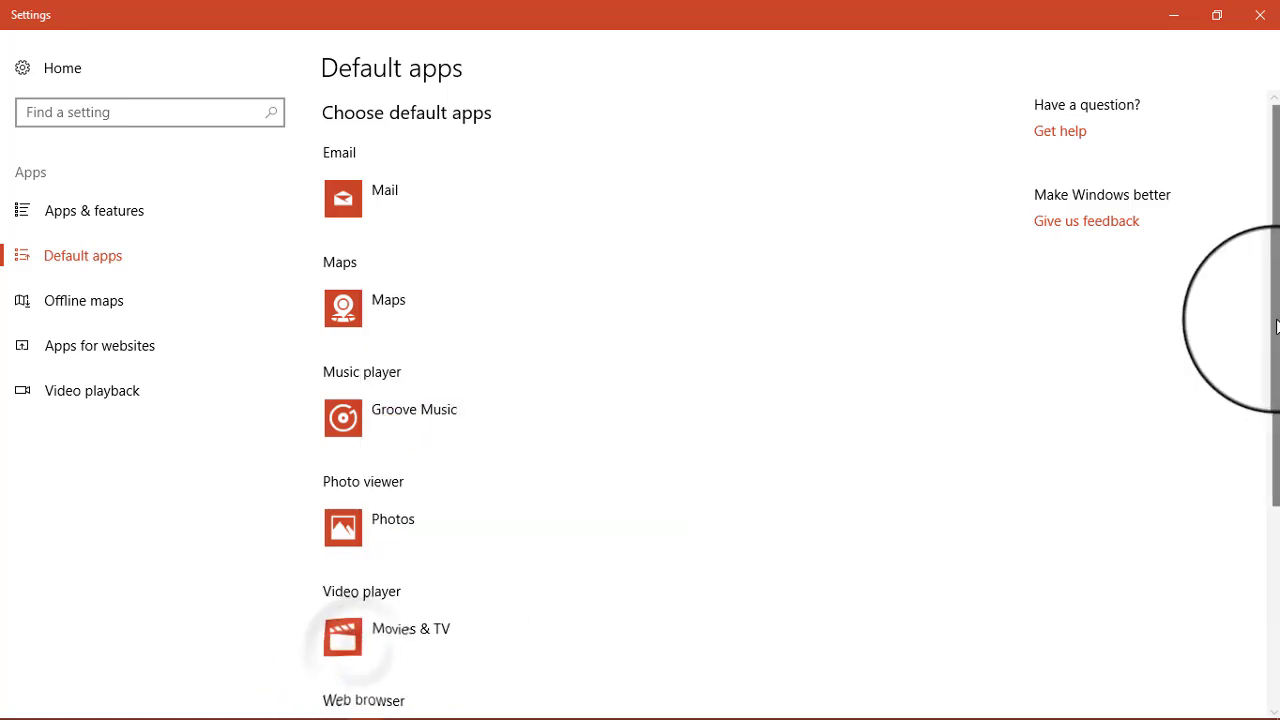
# Review the app alternatives offered for the default web browser.
pyautogui.moveTo(1270, 337); pyautogui.dragTo(1270, 518)
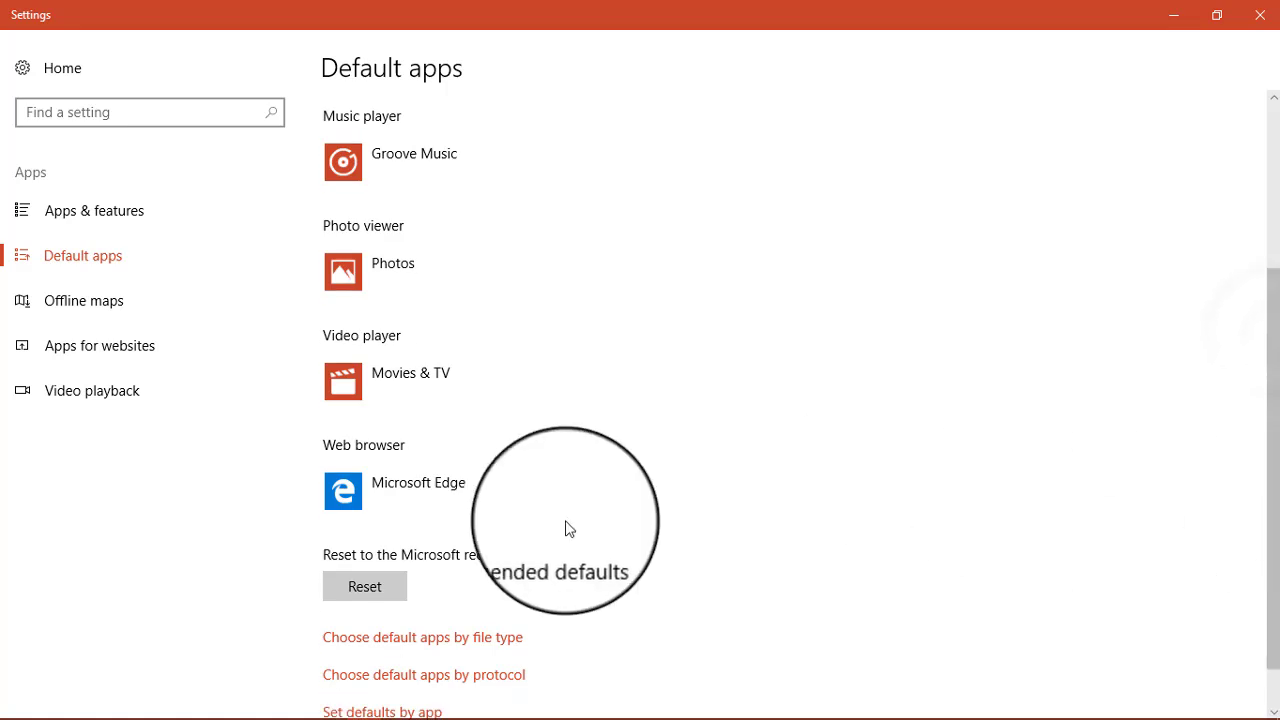
pyautogui.click(325, 492)
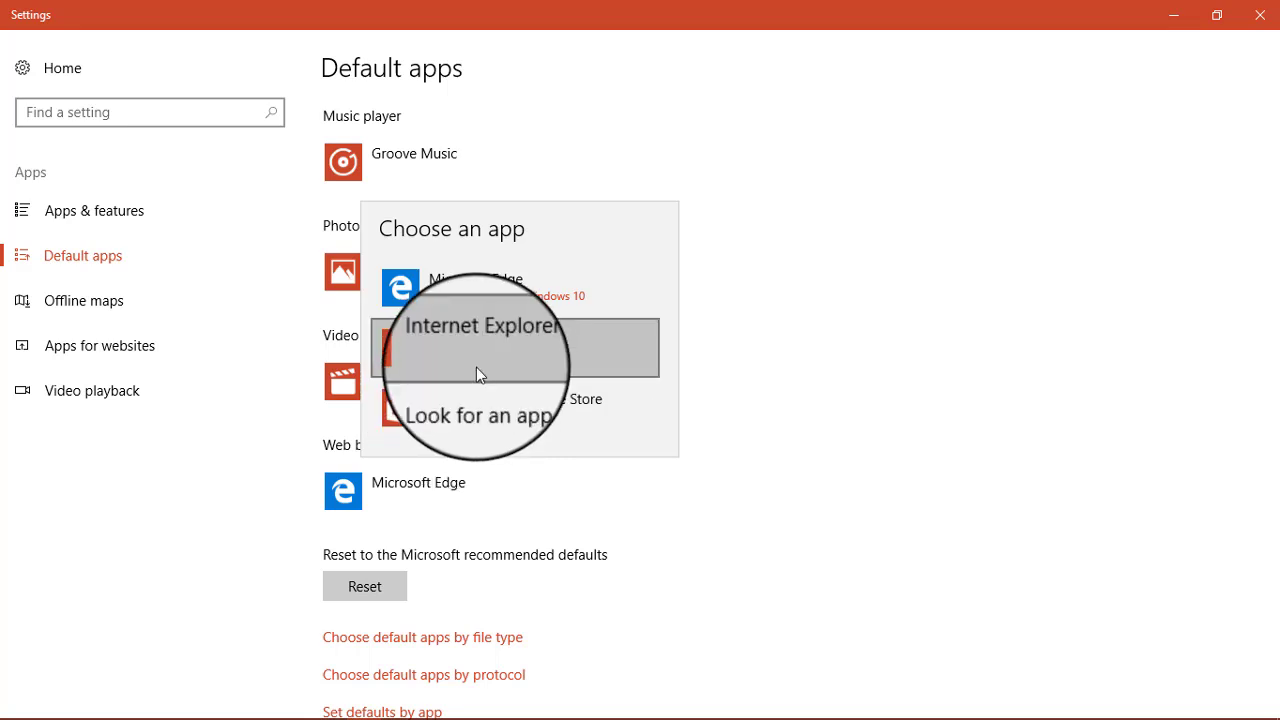
pyautogui.click(351, 487)
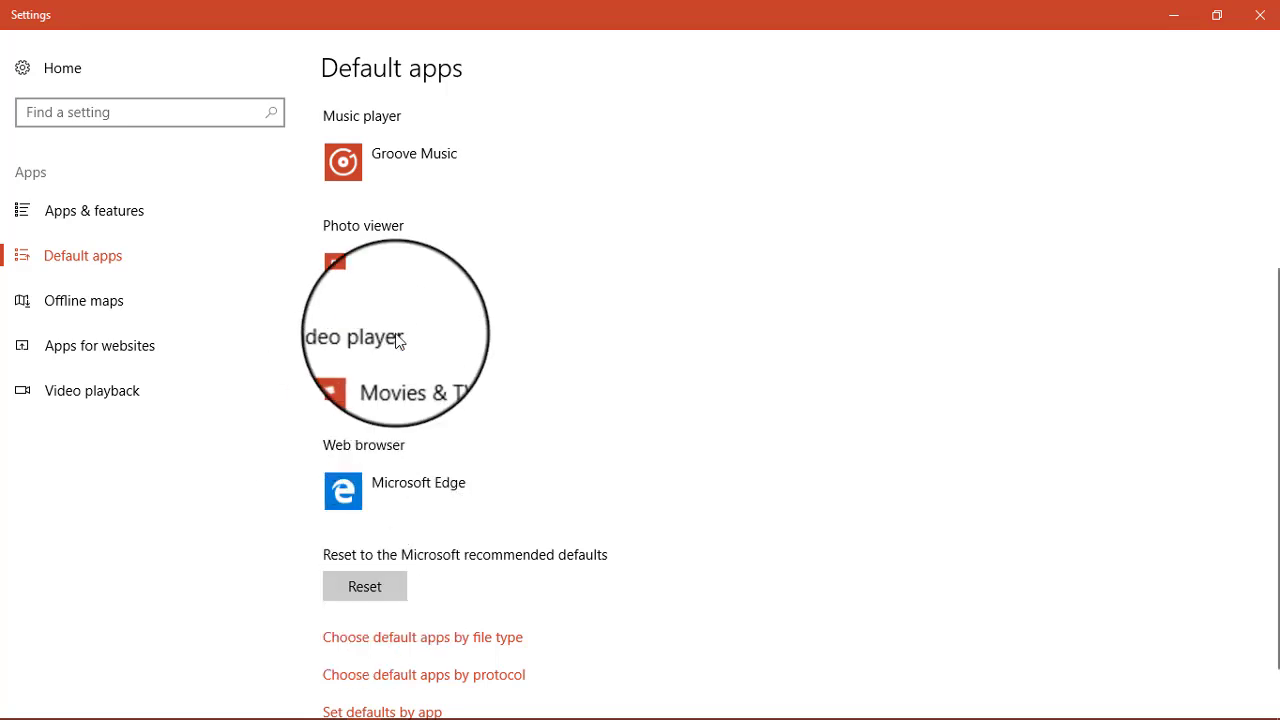
# Set the default video player to Windows Media Player, reset all default apps to the Microsoft recommended defaults, and close Settings.
pyautogui.click(368, 378)
pyautogui.click(443, 238)
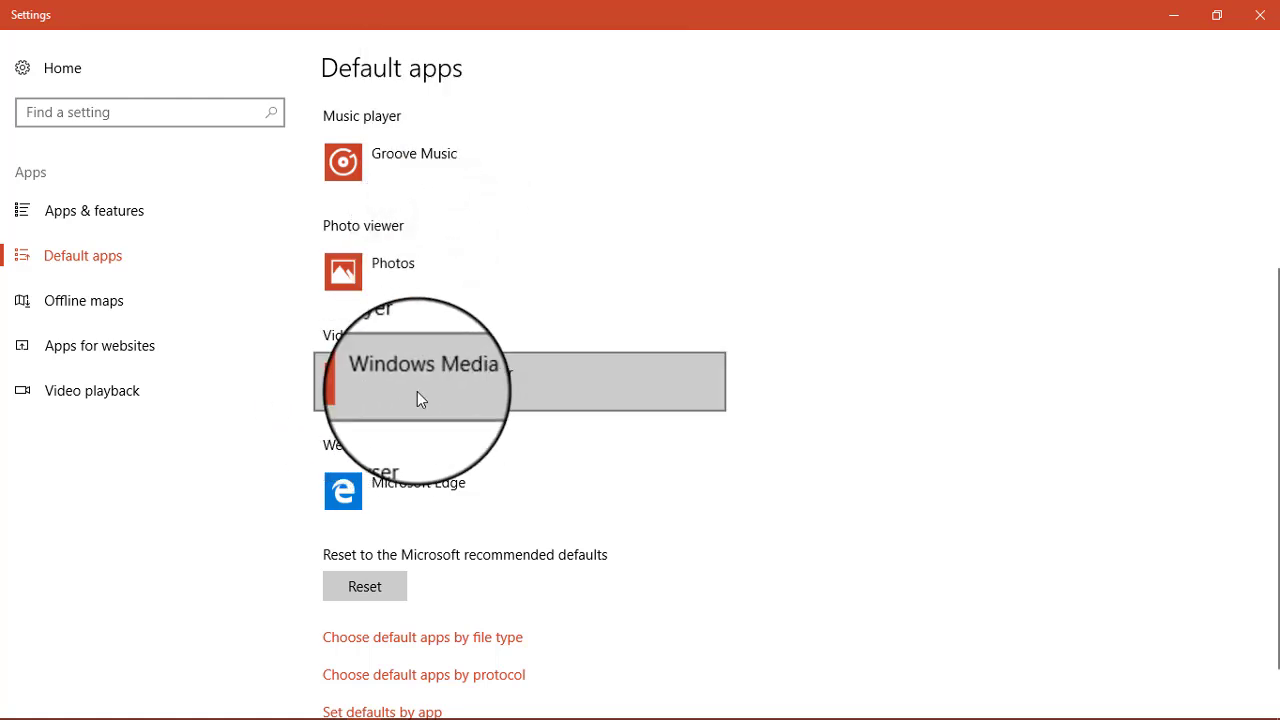
pyautogui.click(364, 583)
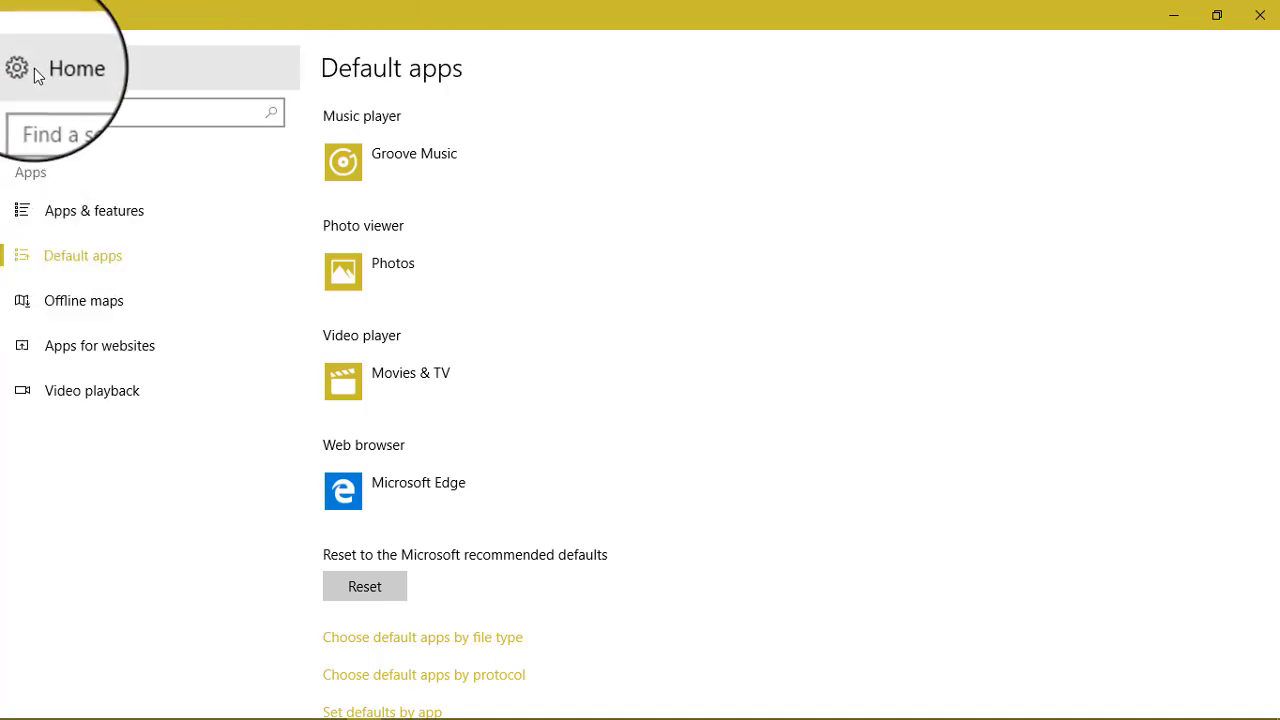
pyautogui.click(1270, 12)
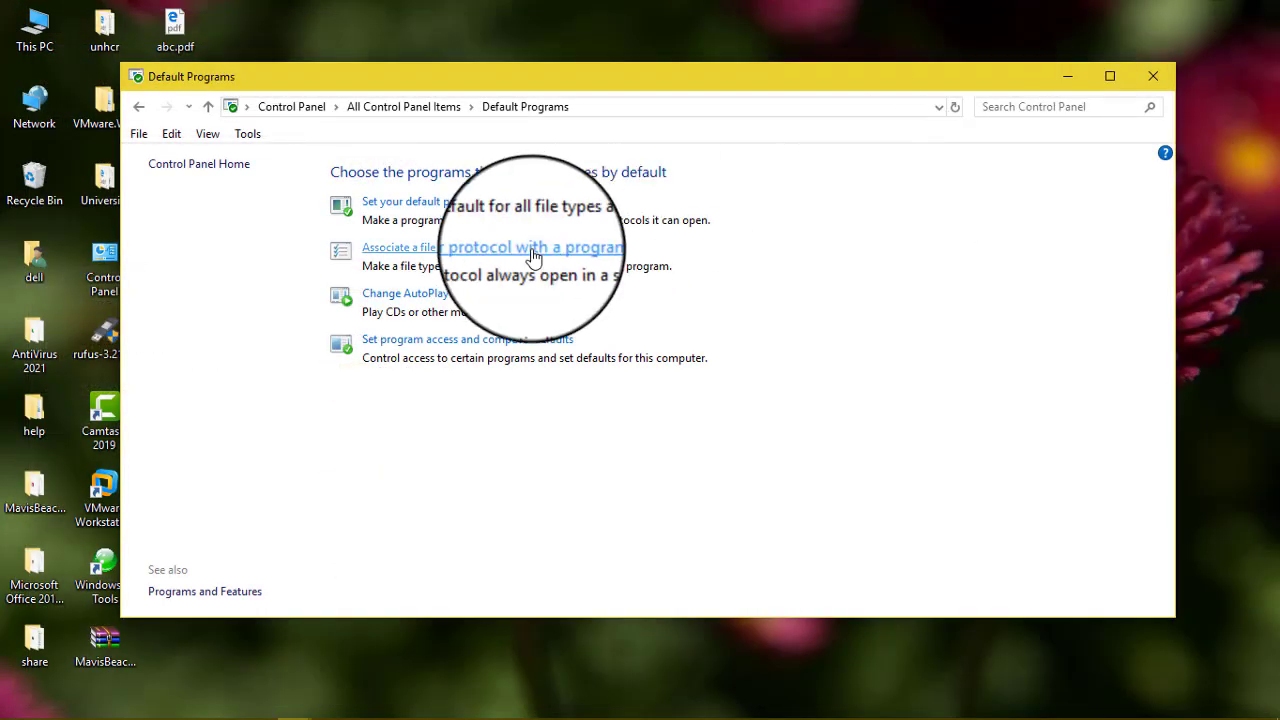
# Examine the settings for associating a file type or protocol with a program, including the email app choices, closing and reopening them.
pyautogui.click(484, 257)
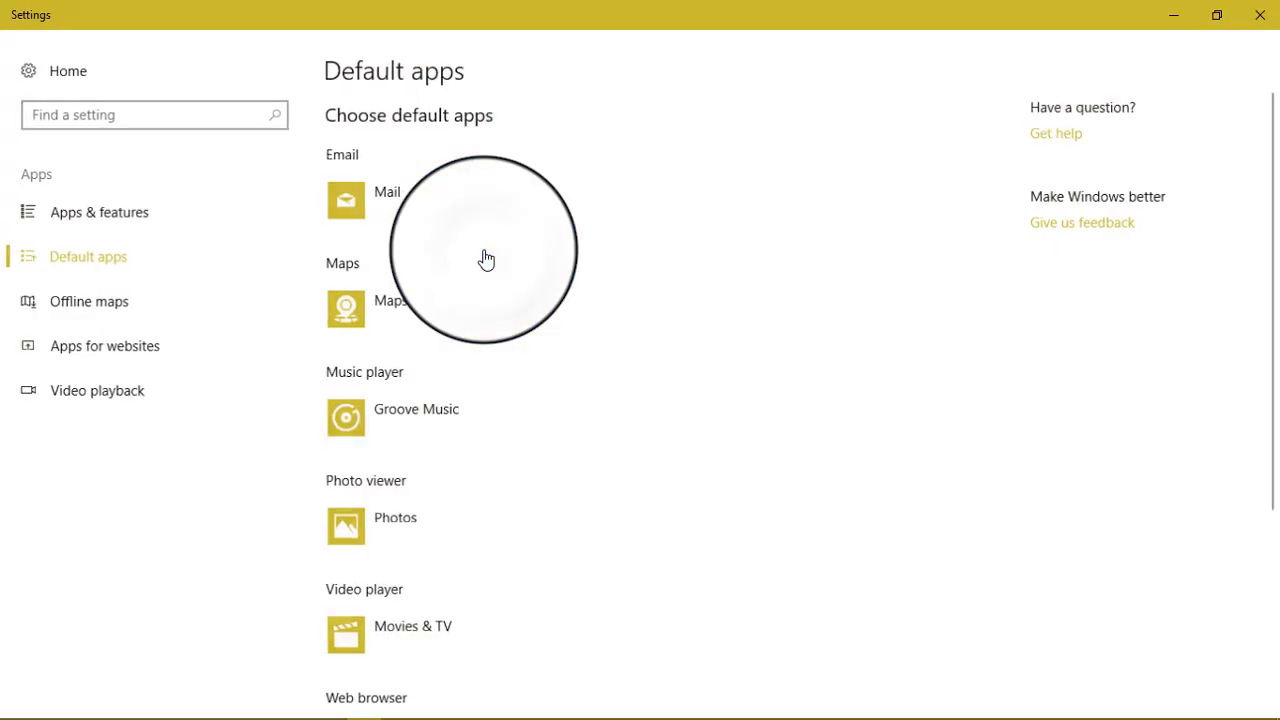
pyautogui.click(620, 200)
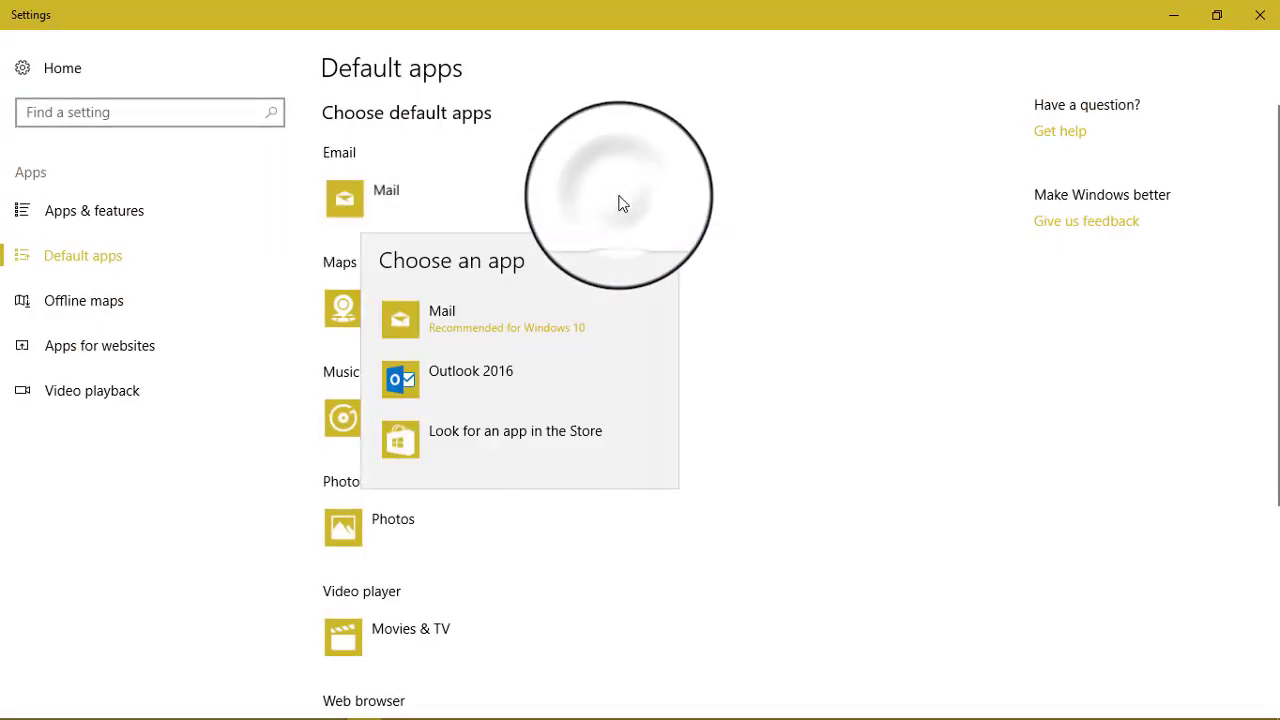
pyautogui.click(1230, 18)
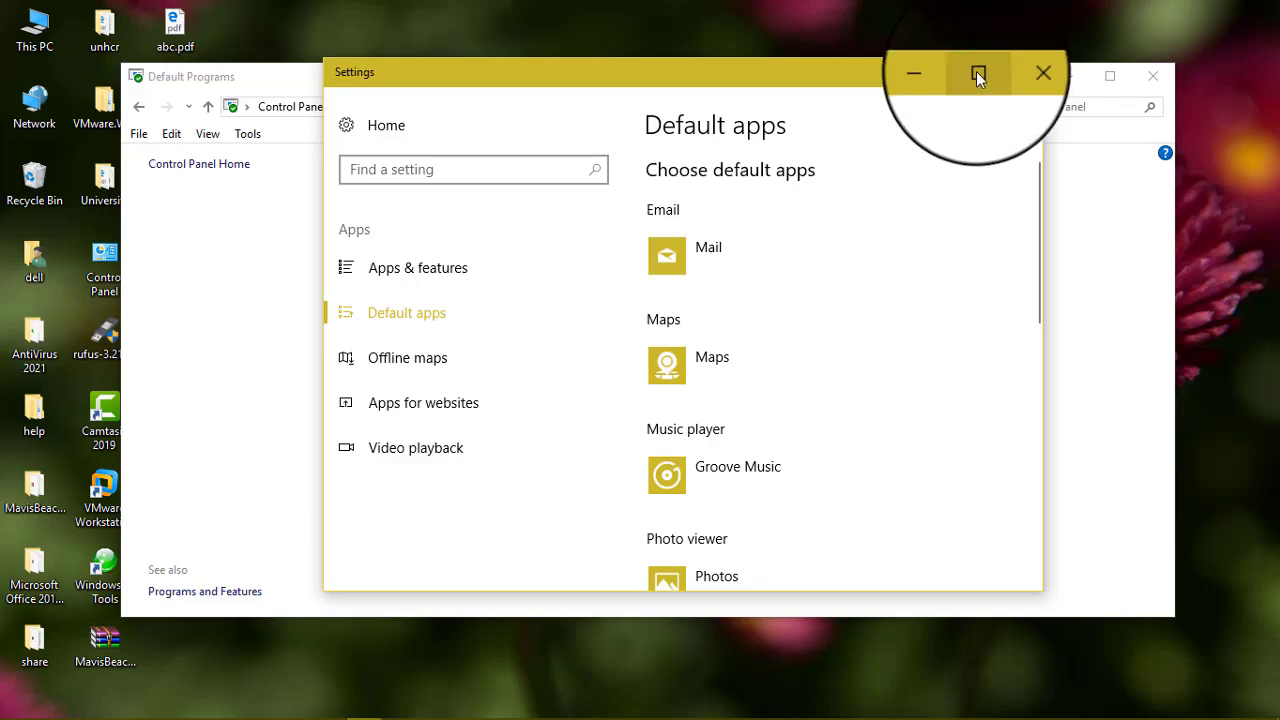
pyautogui.click(976, 71)
pyautogui.click(1262, 12)
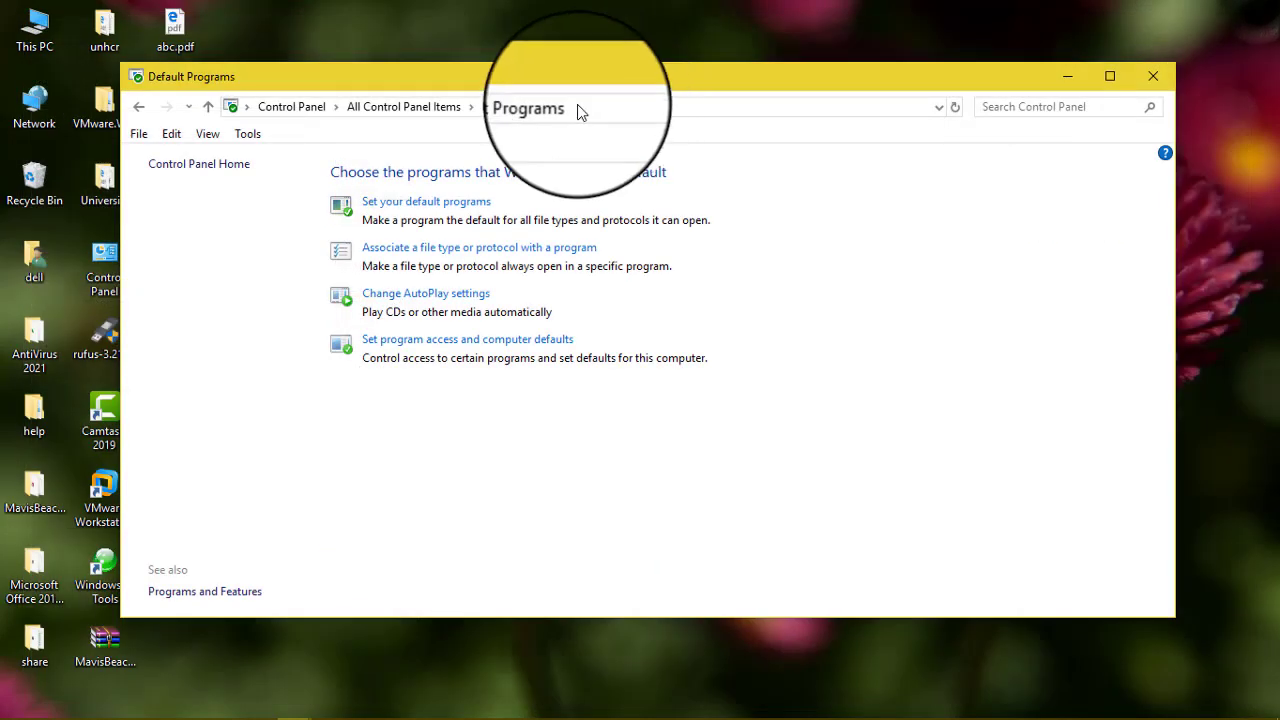
pyautogui.click(405, 250)
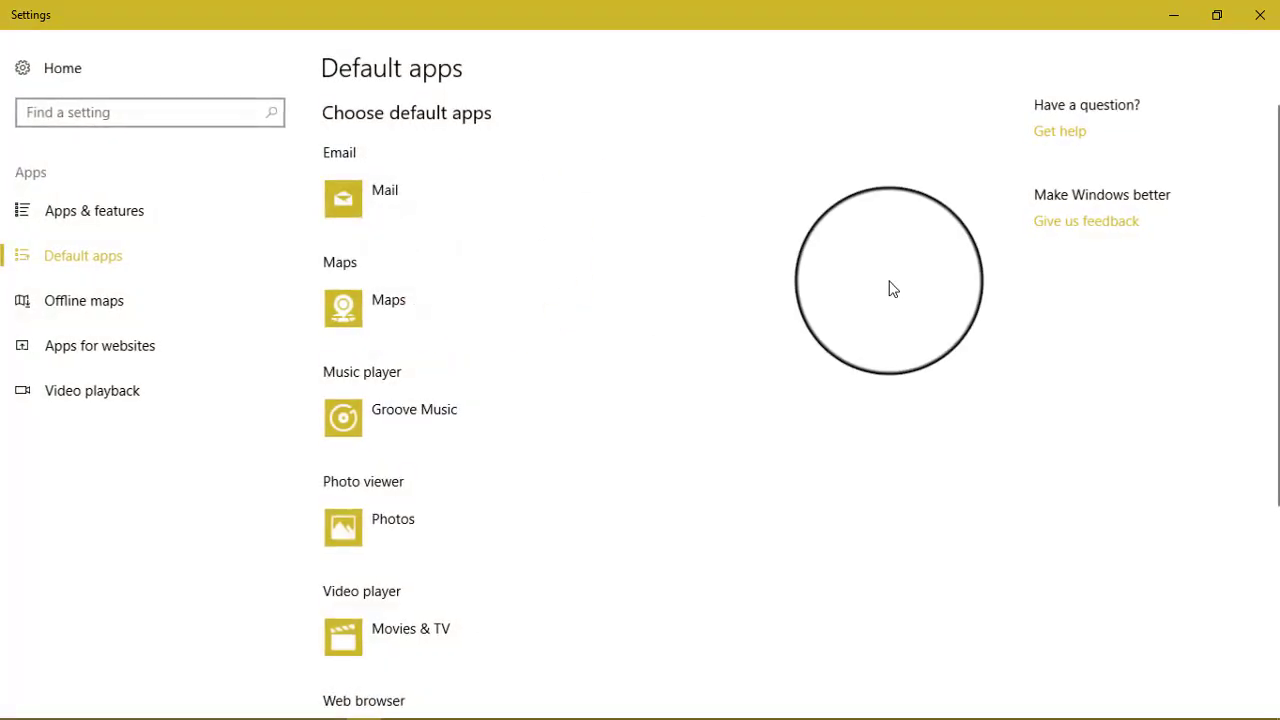
# Close Settings, review the AutoPlay settings and the program access and computer defaults, and return to all Control Panel items.
pyautogui.click(1262, 17)
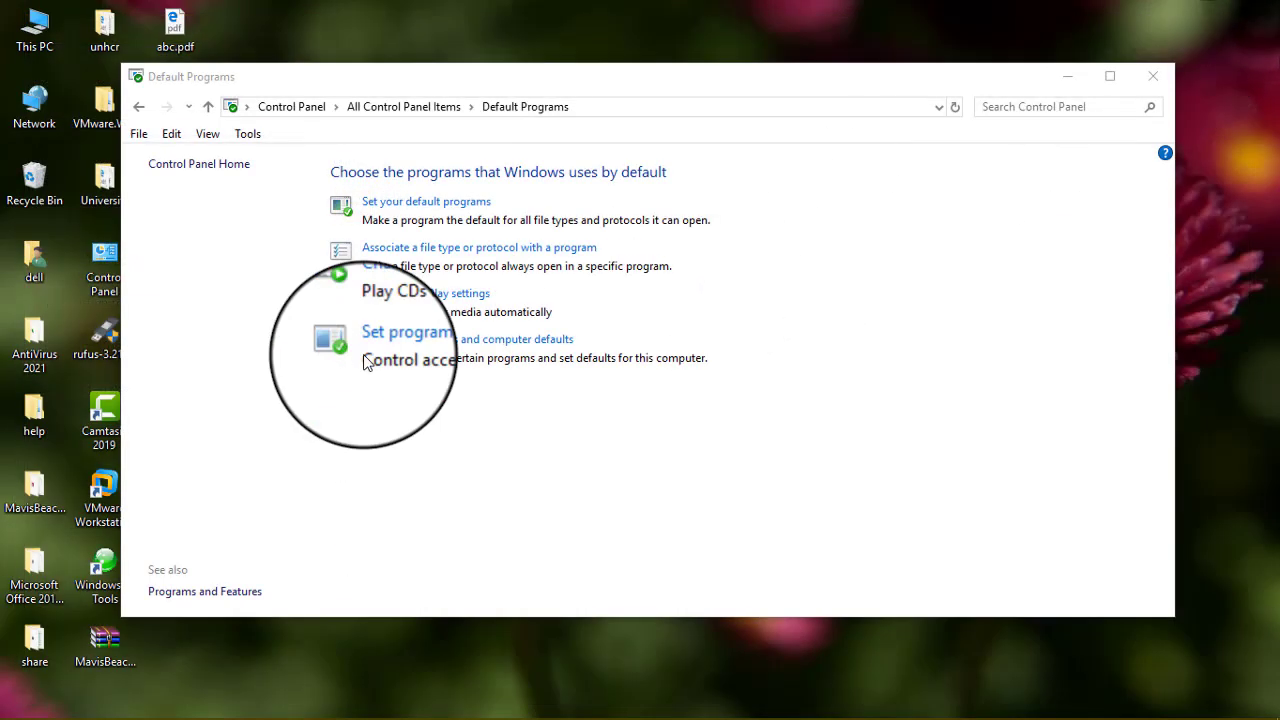
pyautogui.click(415, 296)
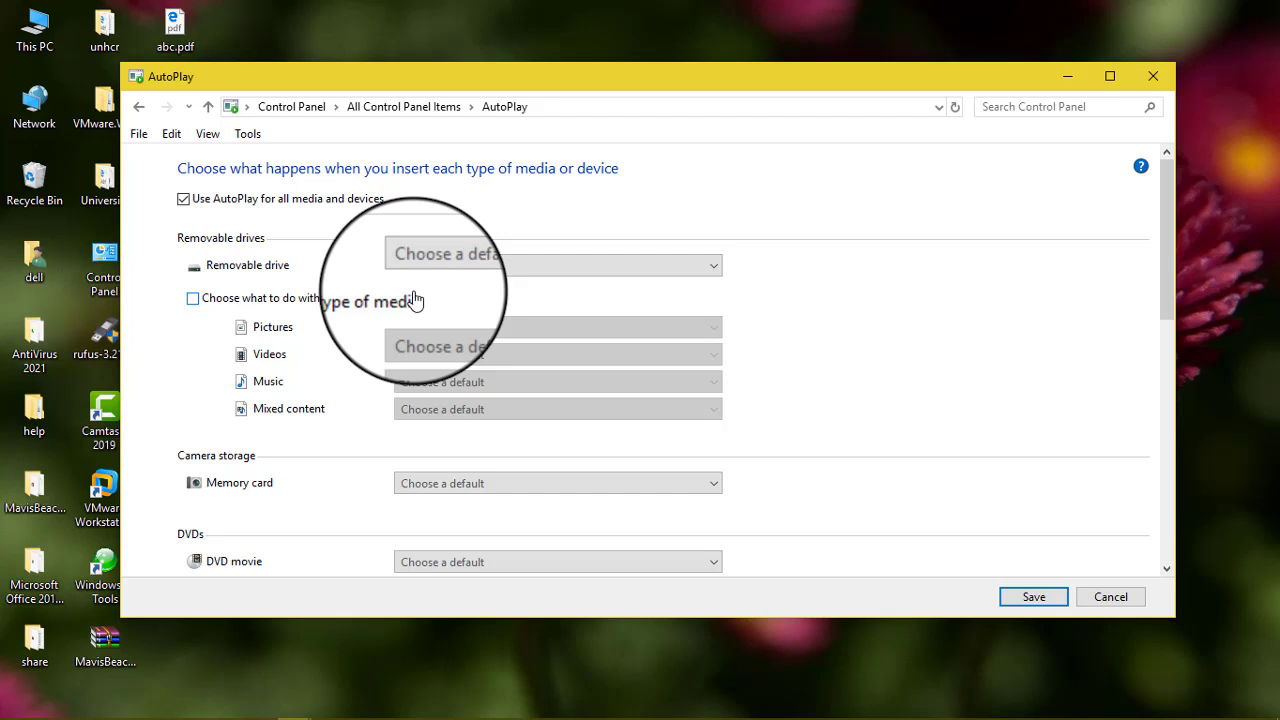
pyautogui.click(138, 106)
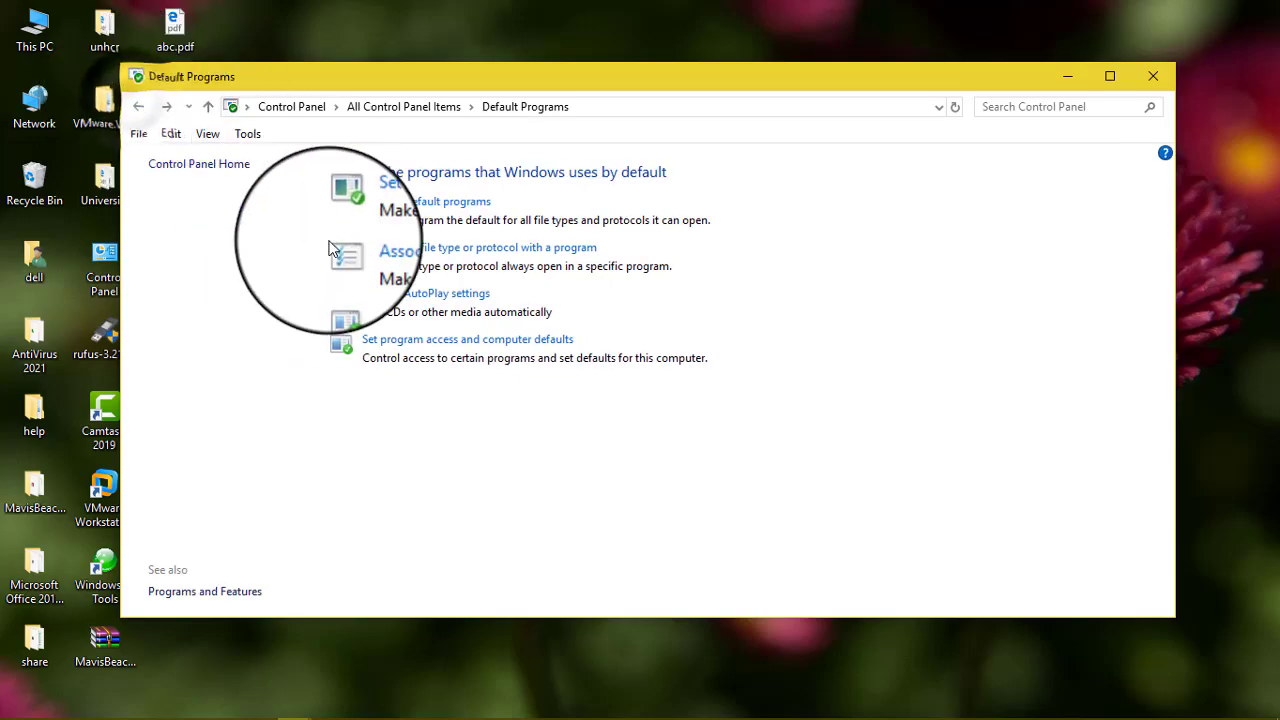
pyautogui.click(454, 352)
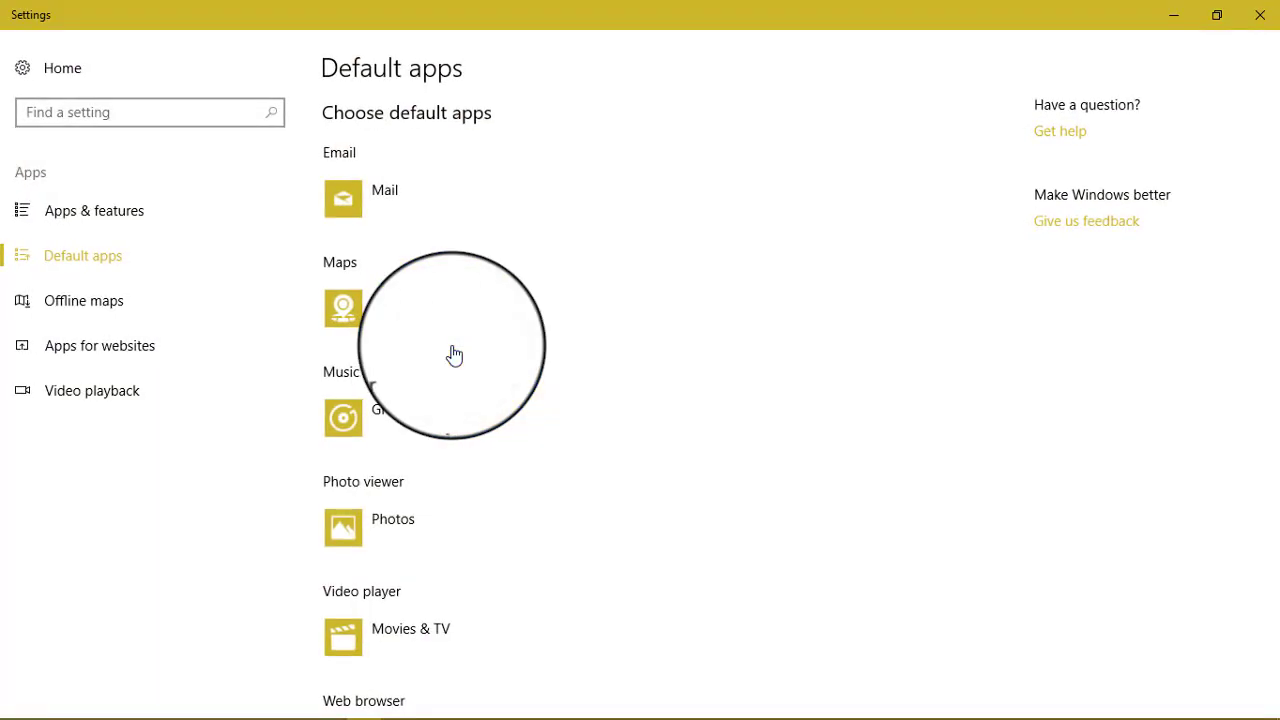
pyautogui.click(1257, 16)
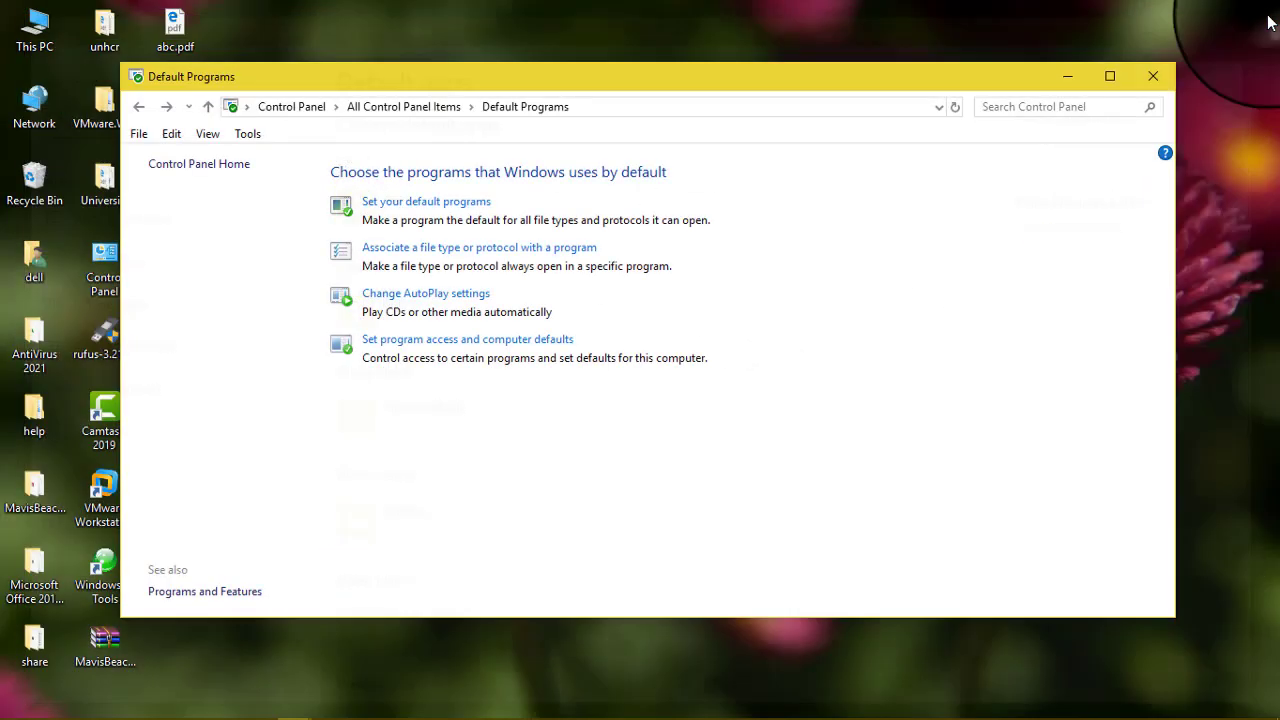
pyautogui.click(130, 108)
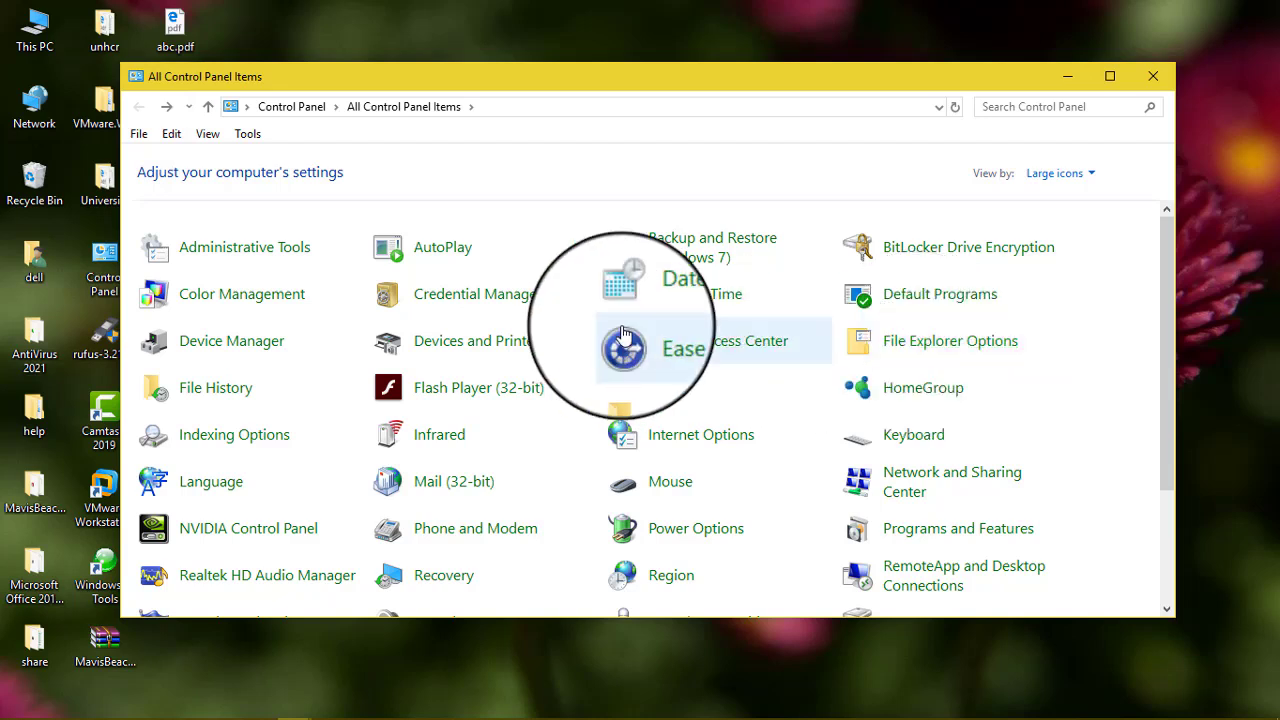
# View the hardware list in Device Manager and again through Computer Management in Administrative Tools, closing each window.
pyautogui.click(232, 345)
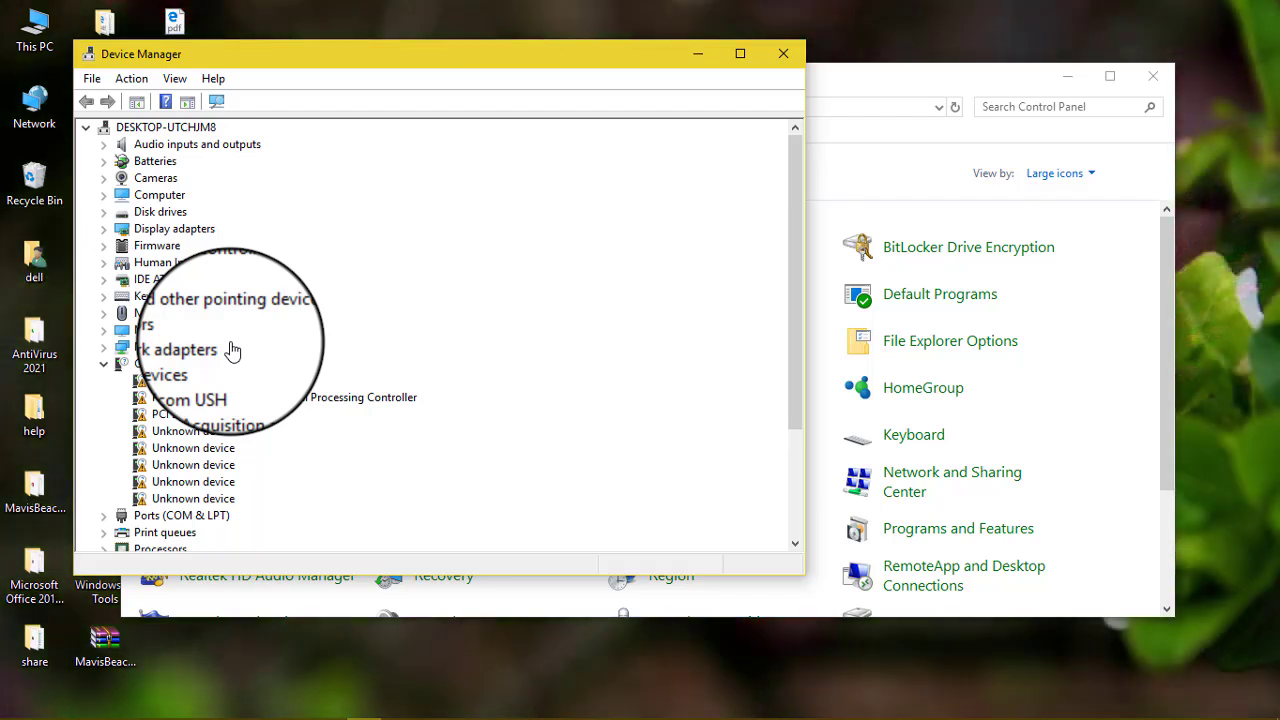
pyautogui.click(784, 60)
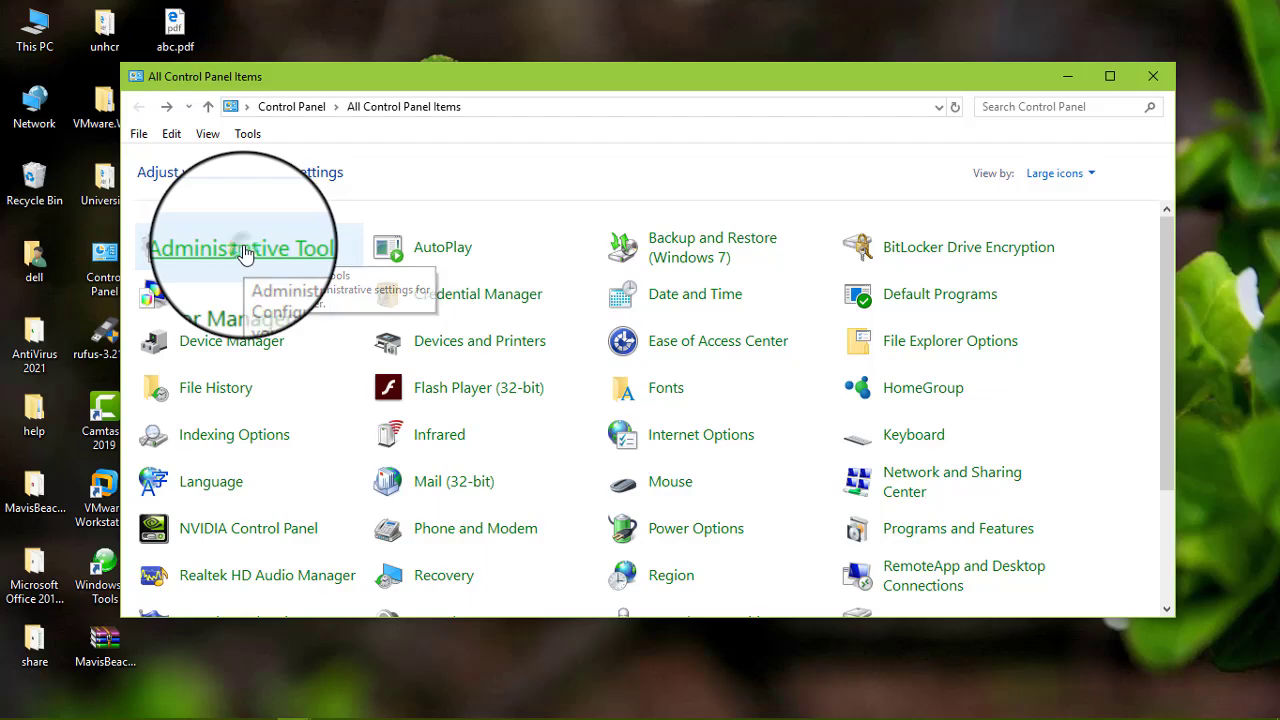
pyautogui.click(243, 250)
pyautogui.doubleClick(361, 236)
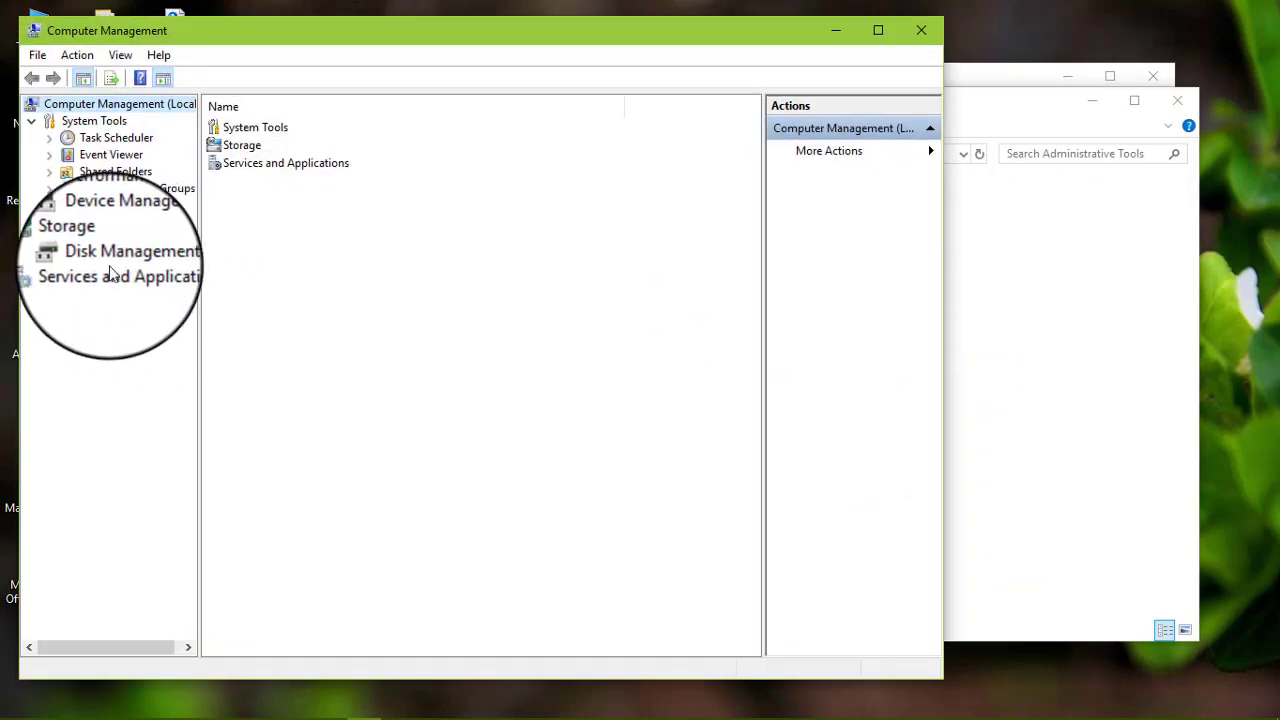
pyautogui.click(109, 222)
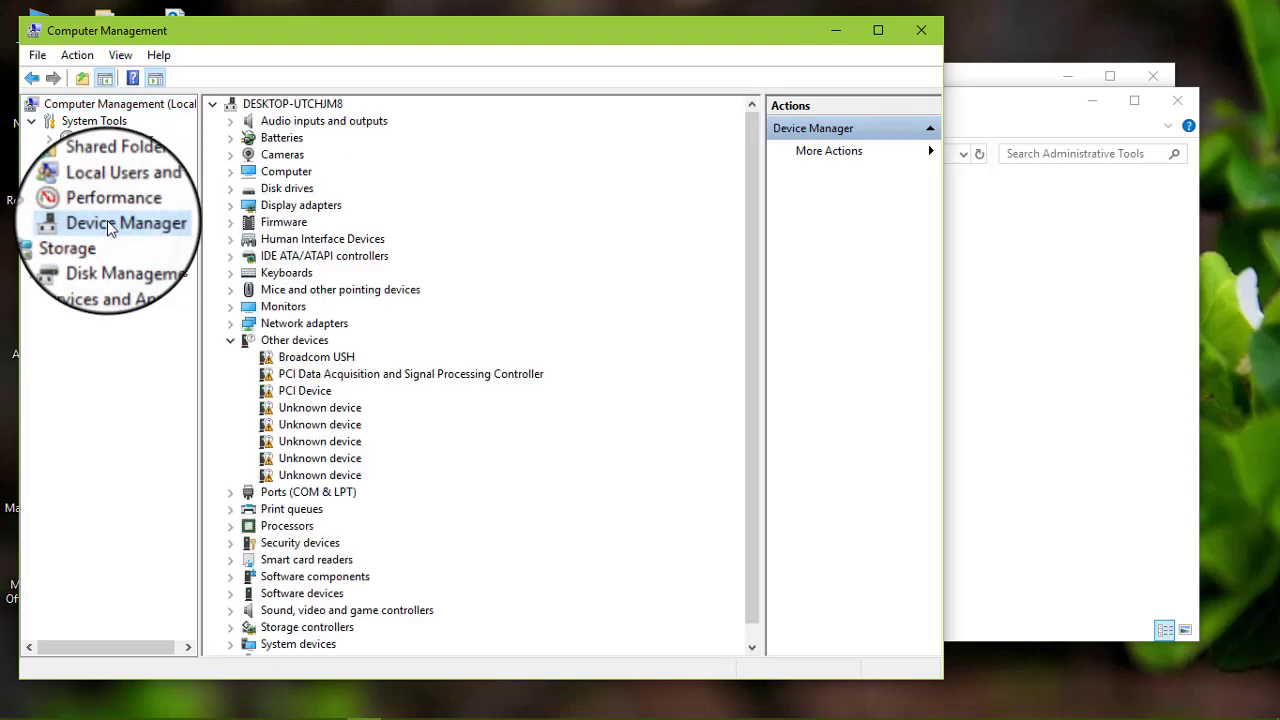
pyautogui.click(909, 30)
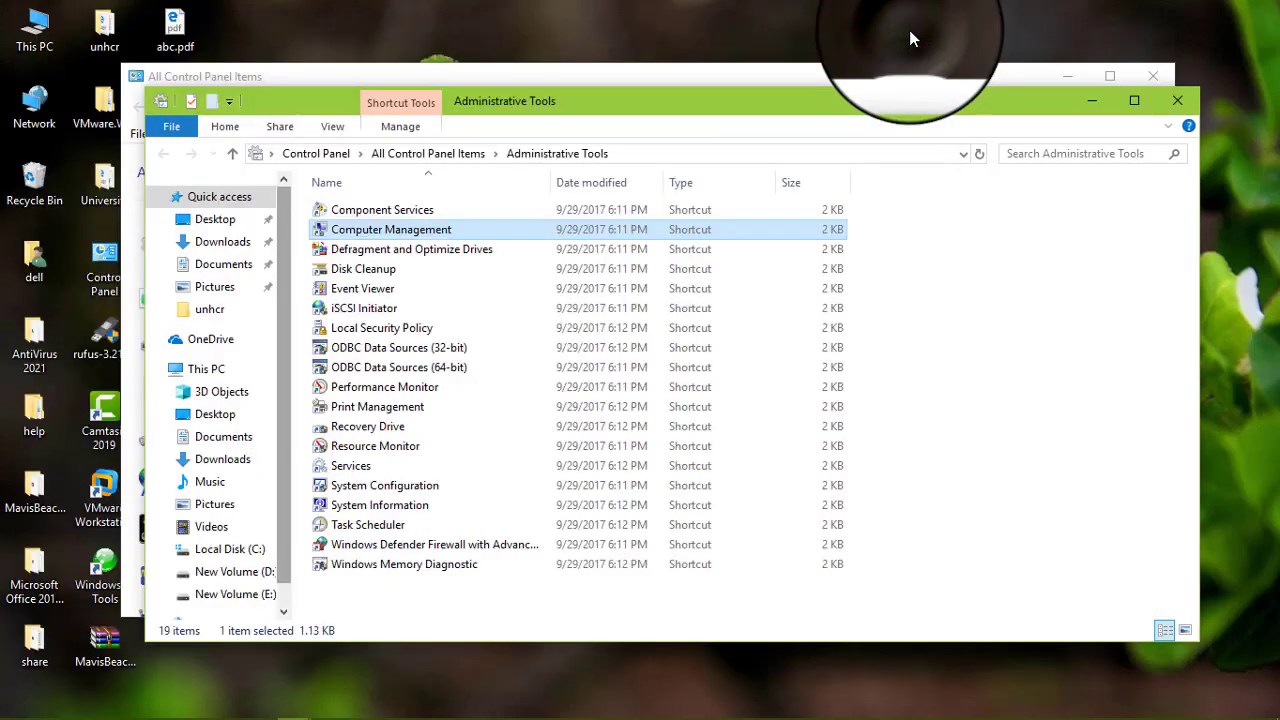
pyautogui.click(1172, 105)
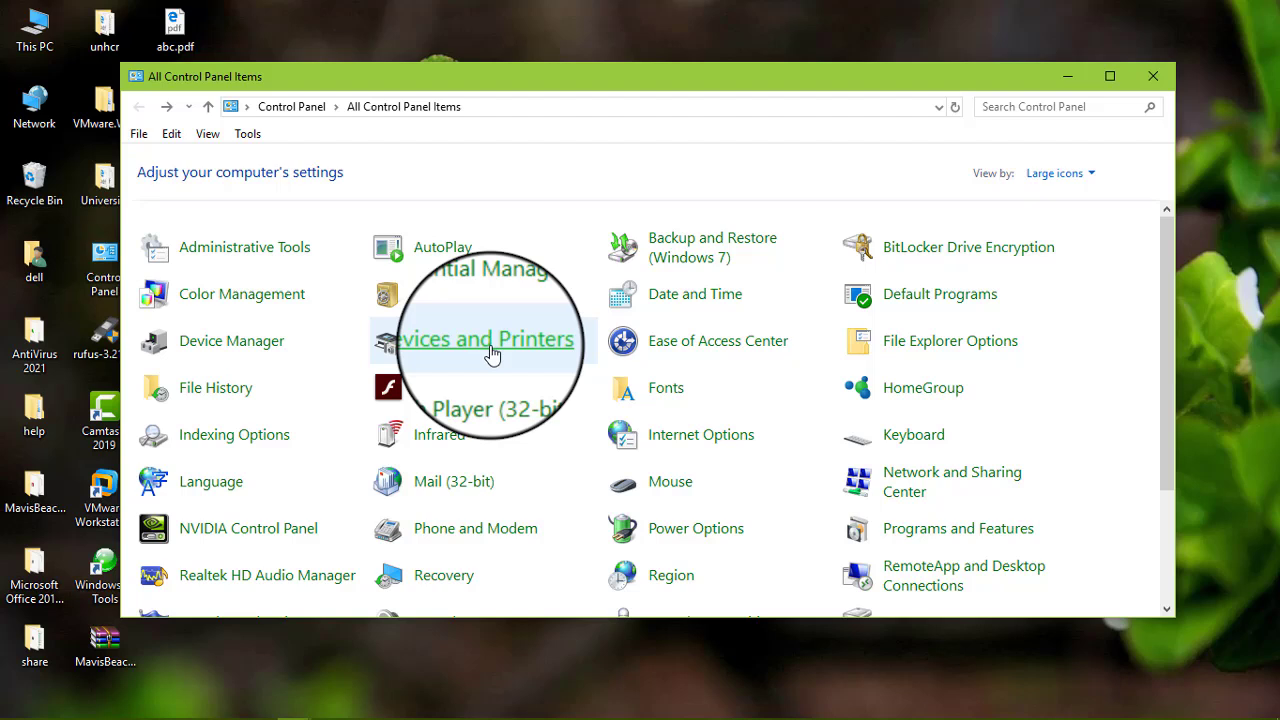
# Examine the computer, monitor and printers in Devices and Printers, and return to all Control Panel items.
pyautogui.click(491, 350)
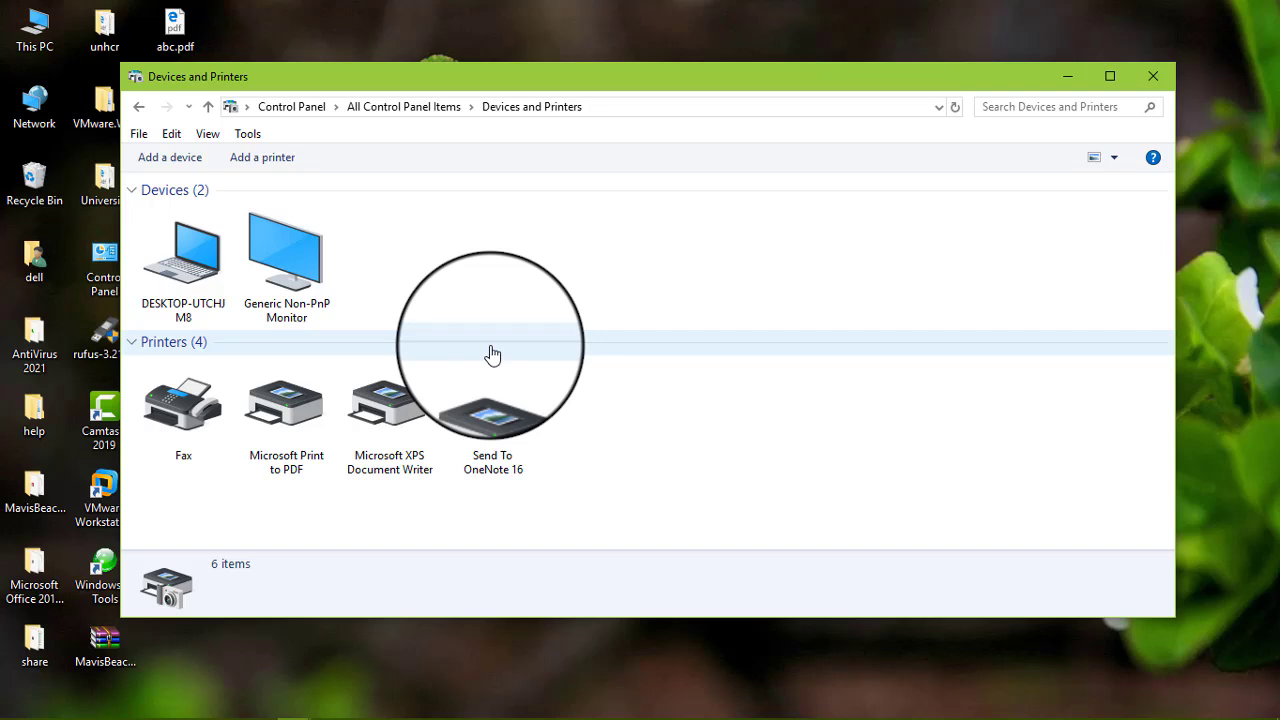
pyautogui.click(201, 273)
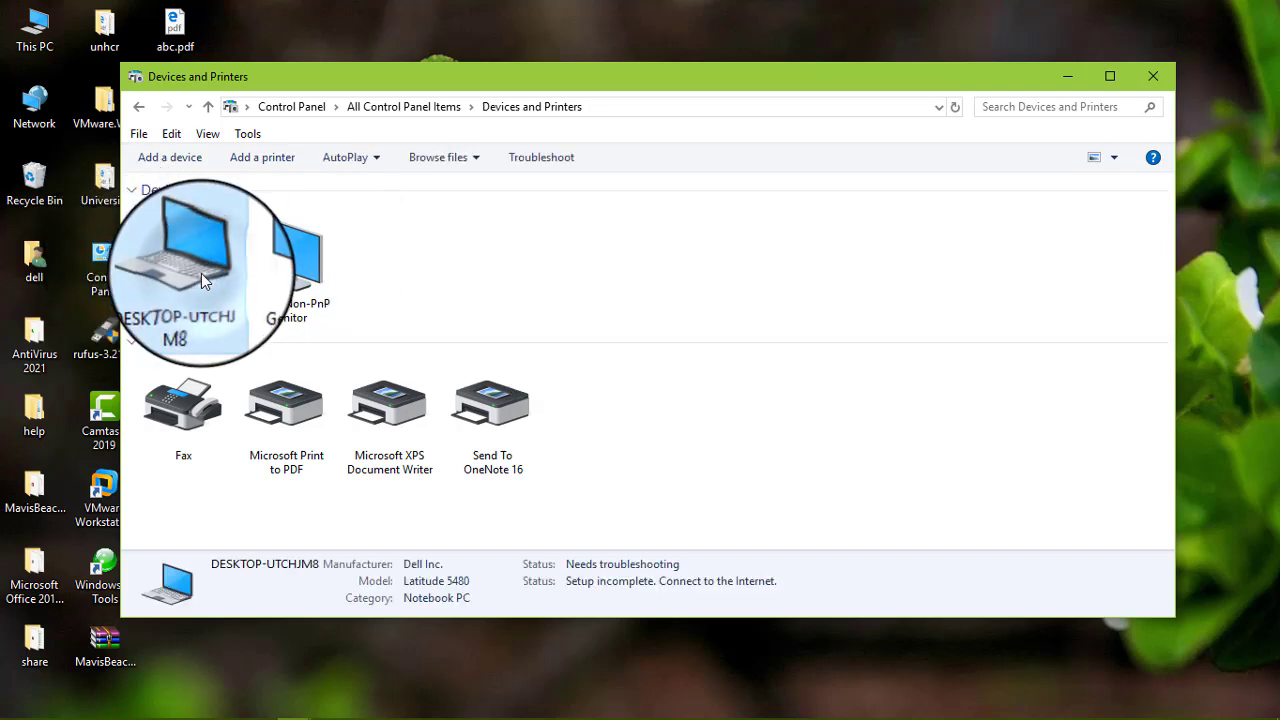
pyautogui.click(294, 303)
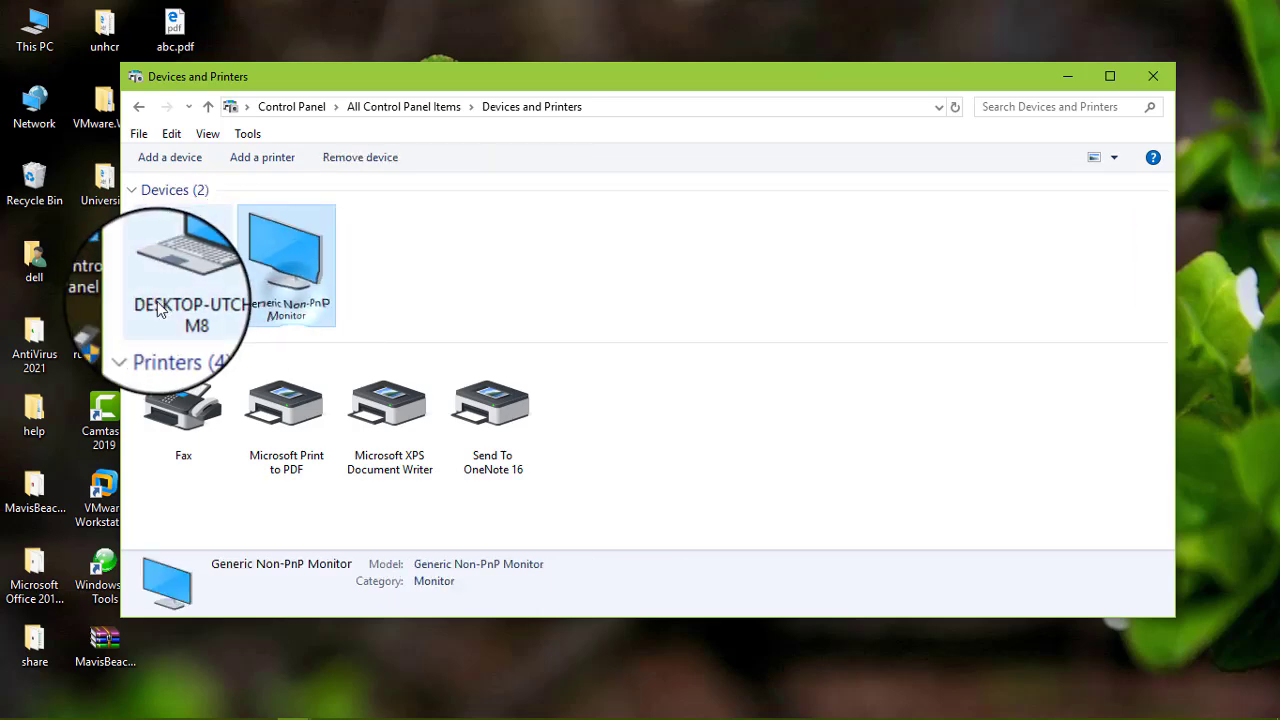
pyautogui.moveTo(557, 455); pyautogui.dragTo(172, 443)
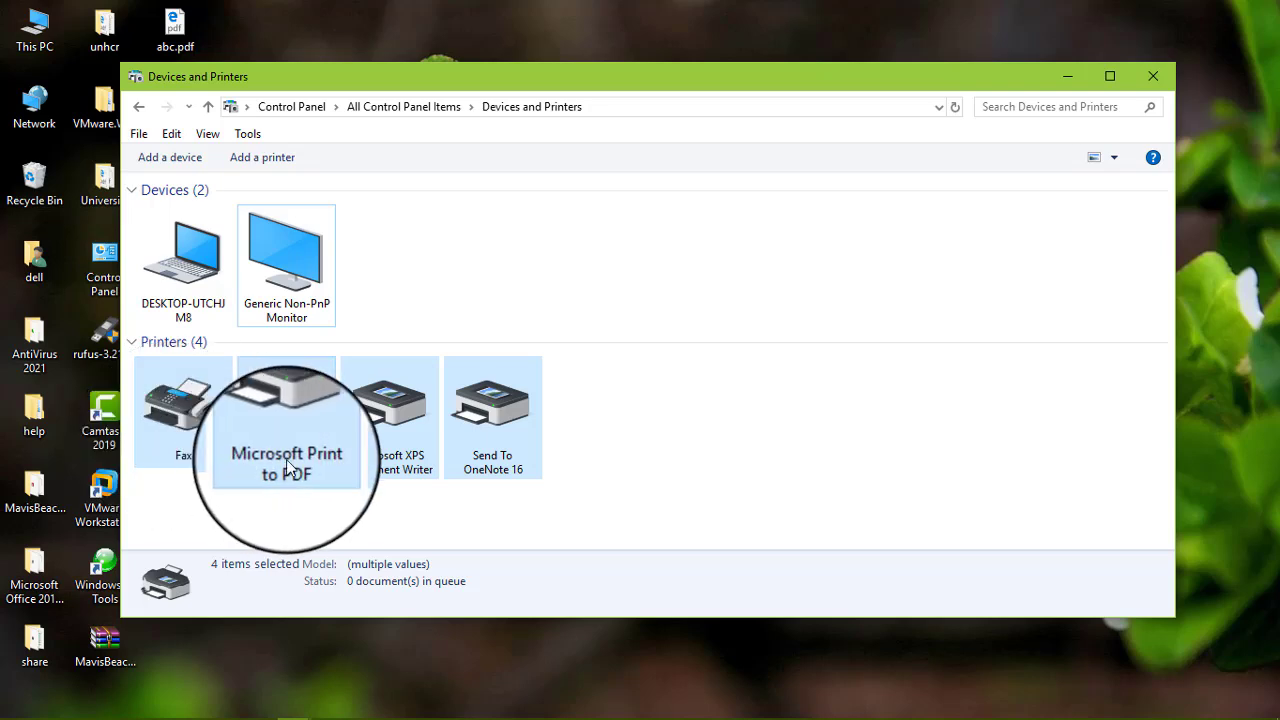
pyautogui.click(645, 440)
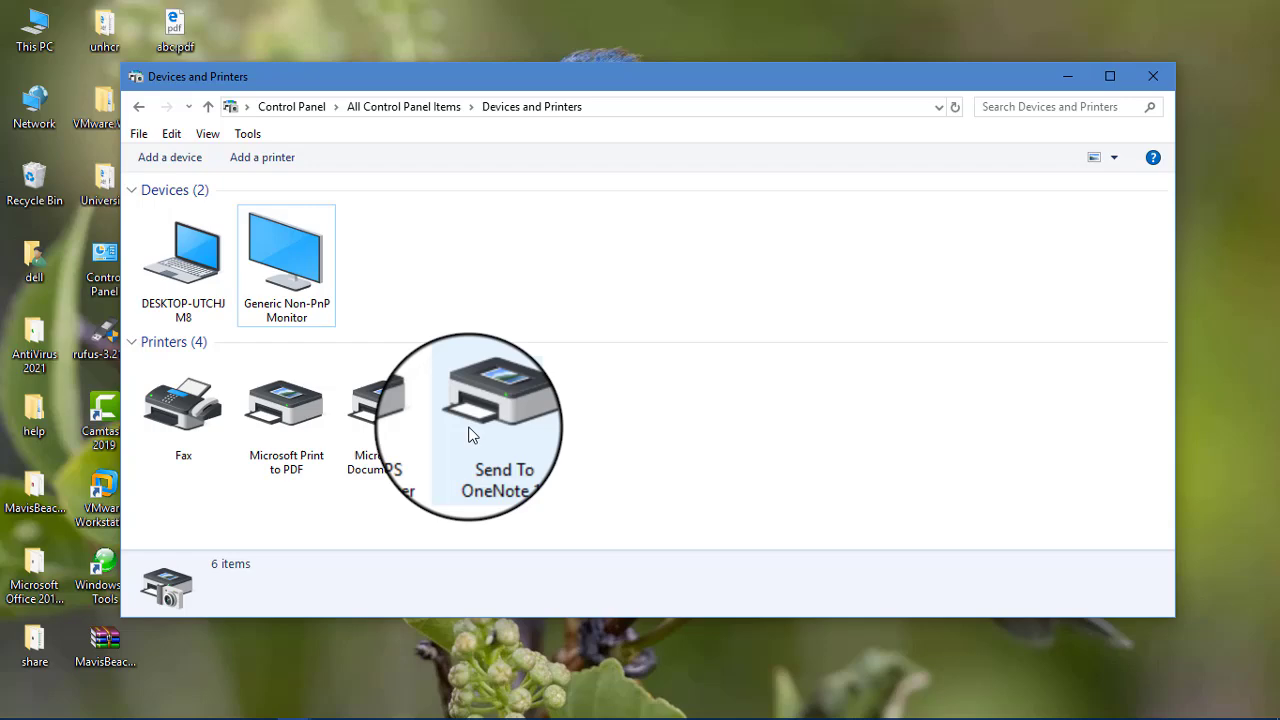
pyautogui.click(138, 106)
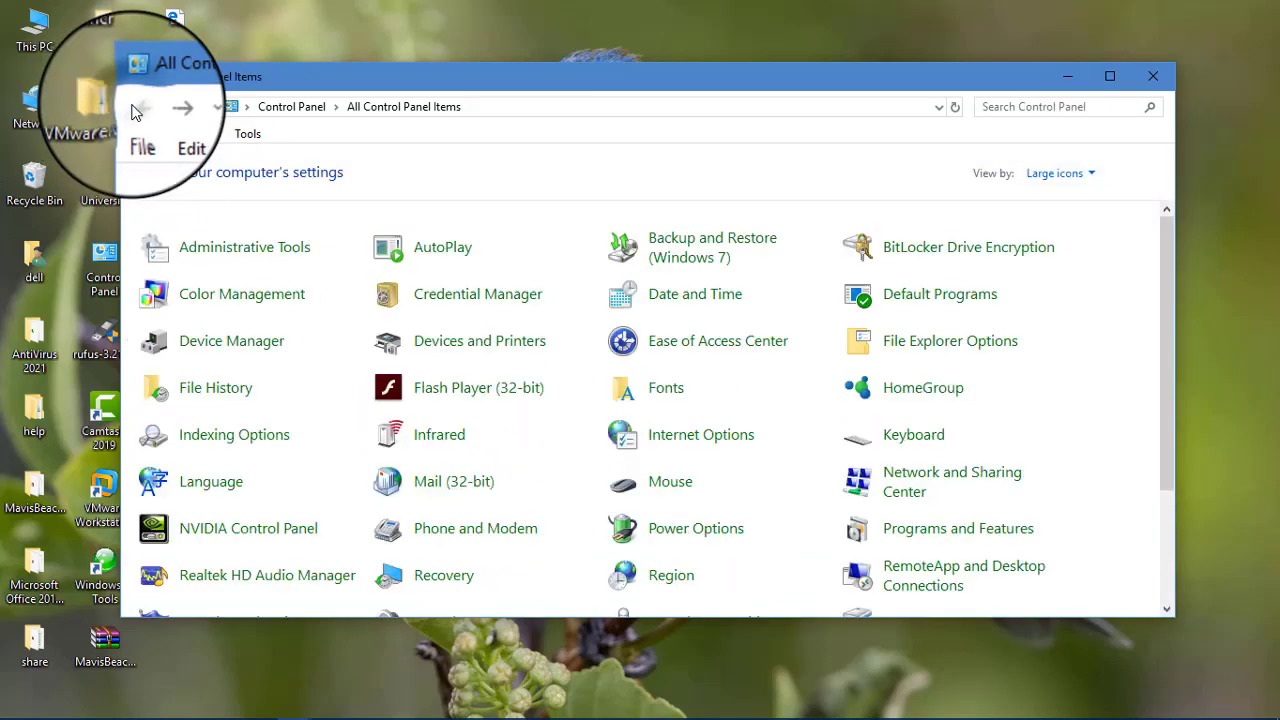
# Show the Ease of Access Center and lower the speaker volume.
pyautogui.click(704, 355)
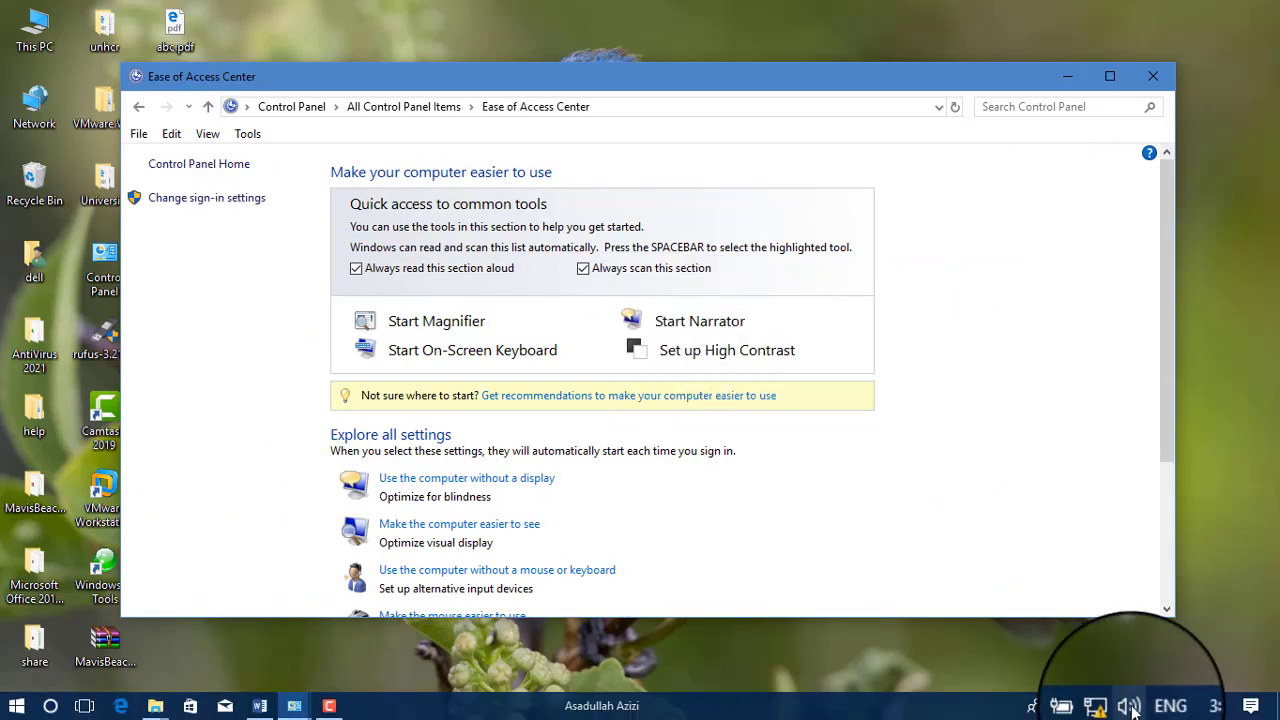
pyautogui.click(1131, 708)
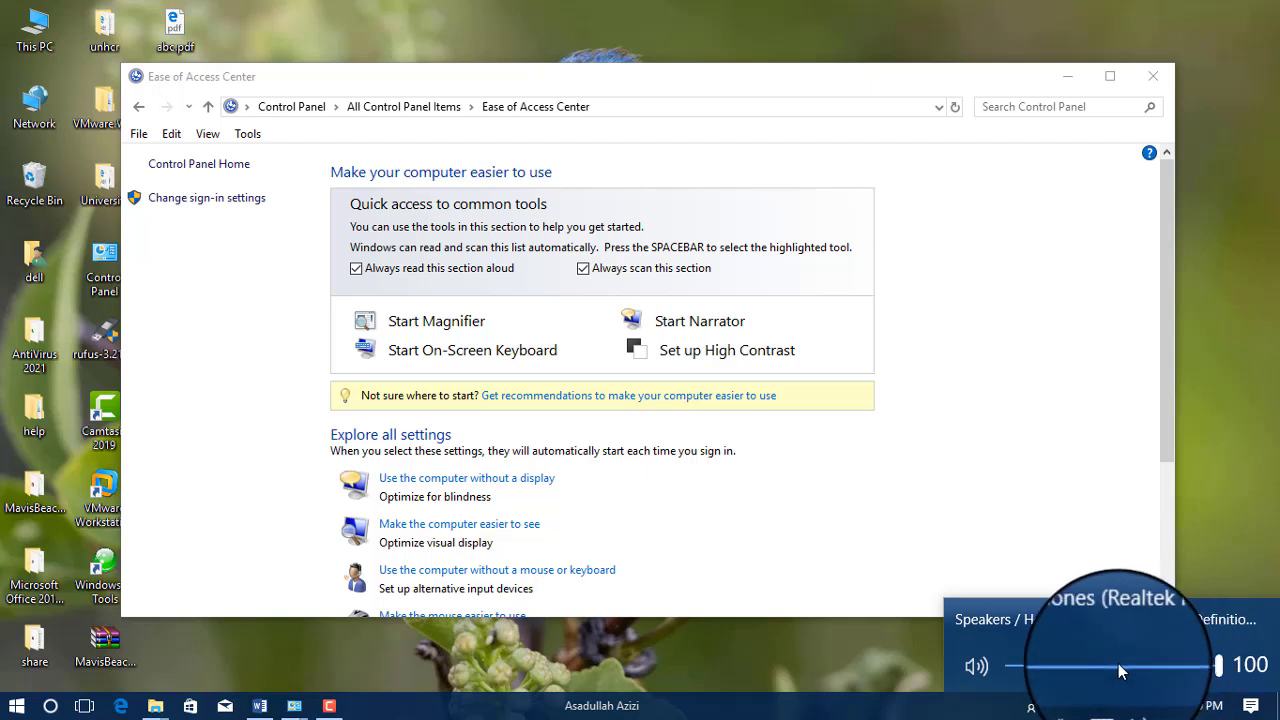
pyautogui.click(1118, 664)
pyautogui.click(1165, 420)
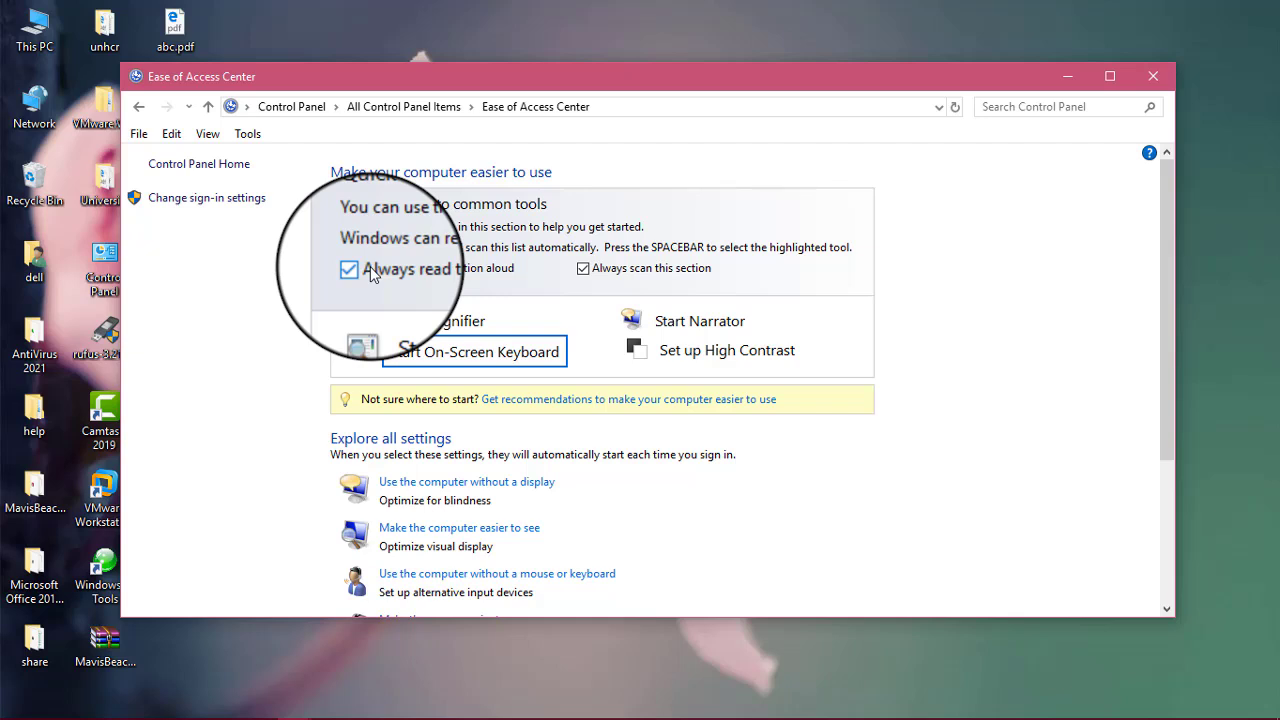
# Turn off both reading the quick access section aloud and scanning it automatically.
pyautogui.click(370, 268)
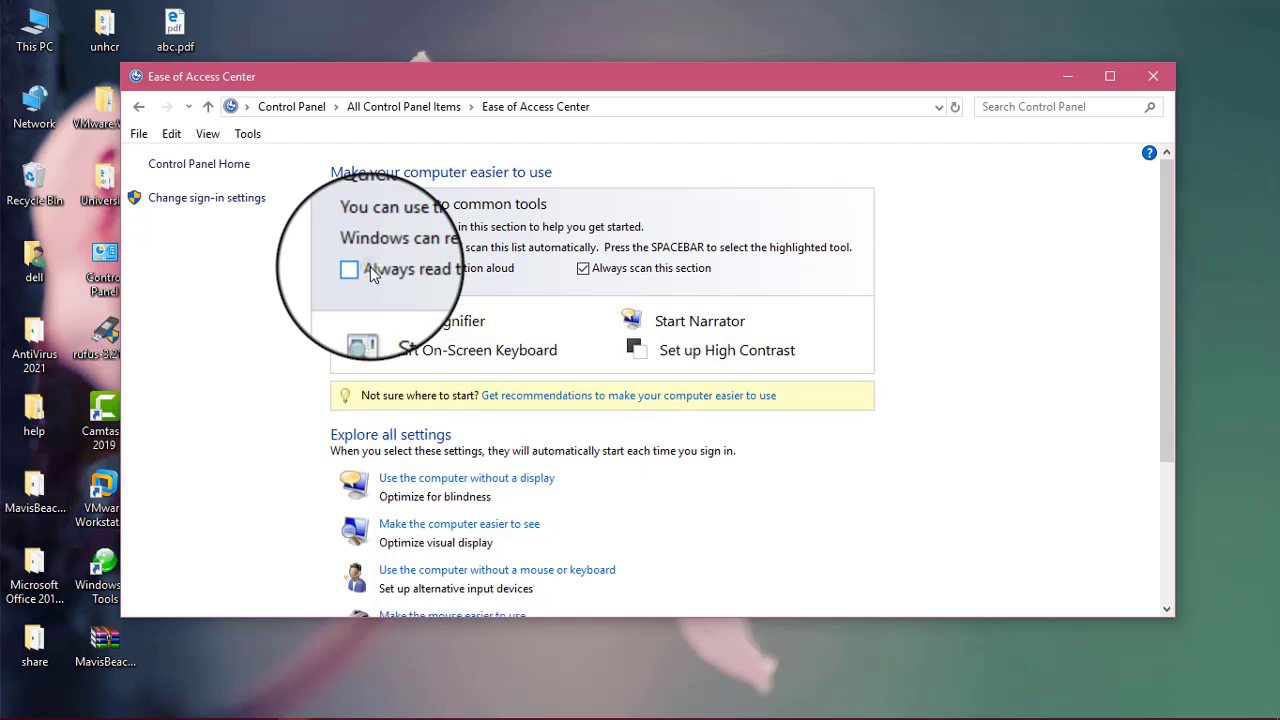
pyautogui.click(370, 268)
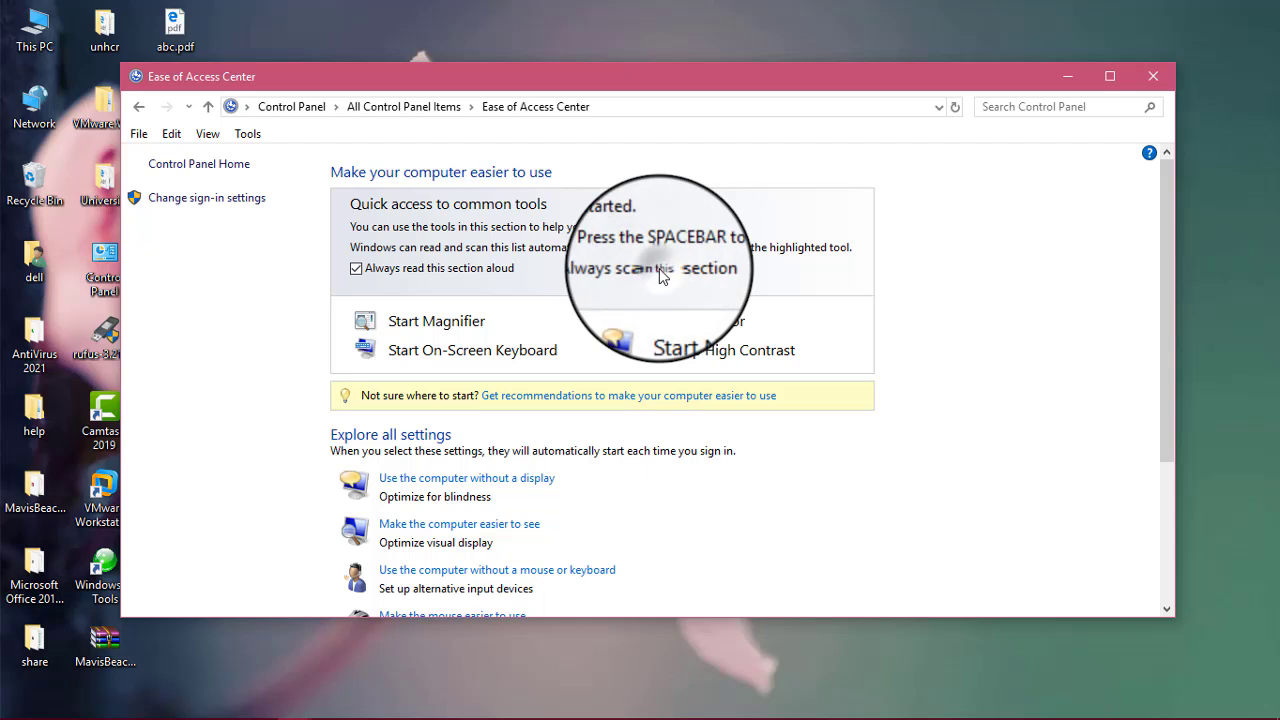
pyautogui.click(659, 268)
pyautogui.click(370, 268)
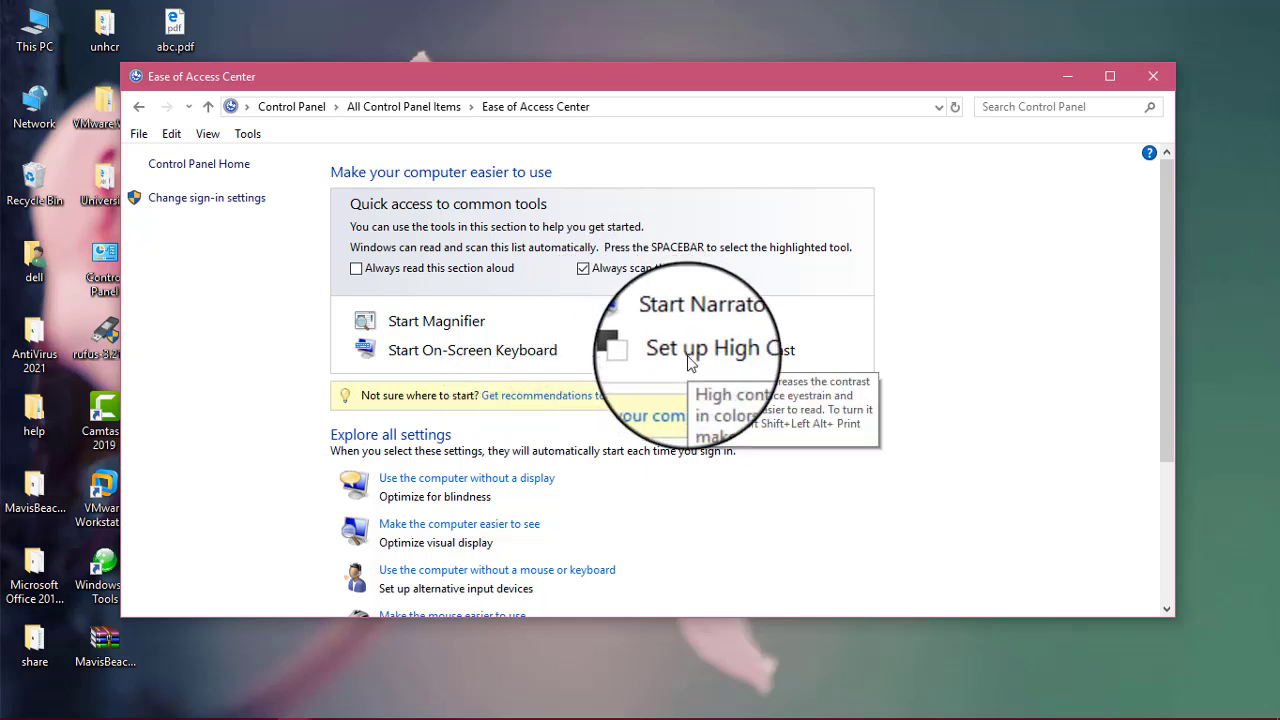
pyautogui.click(583, 269)
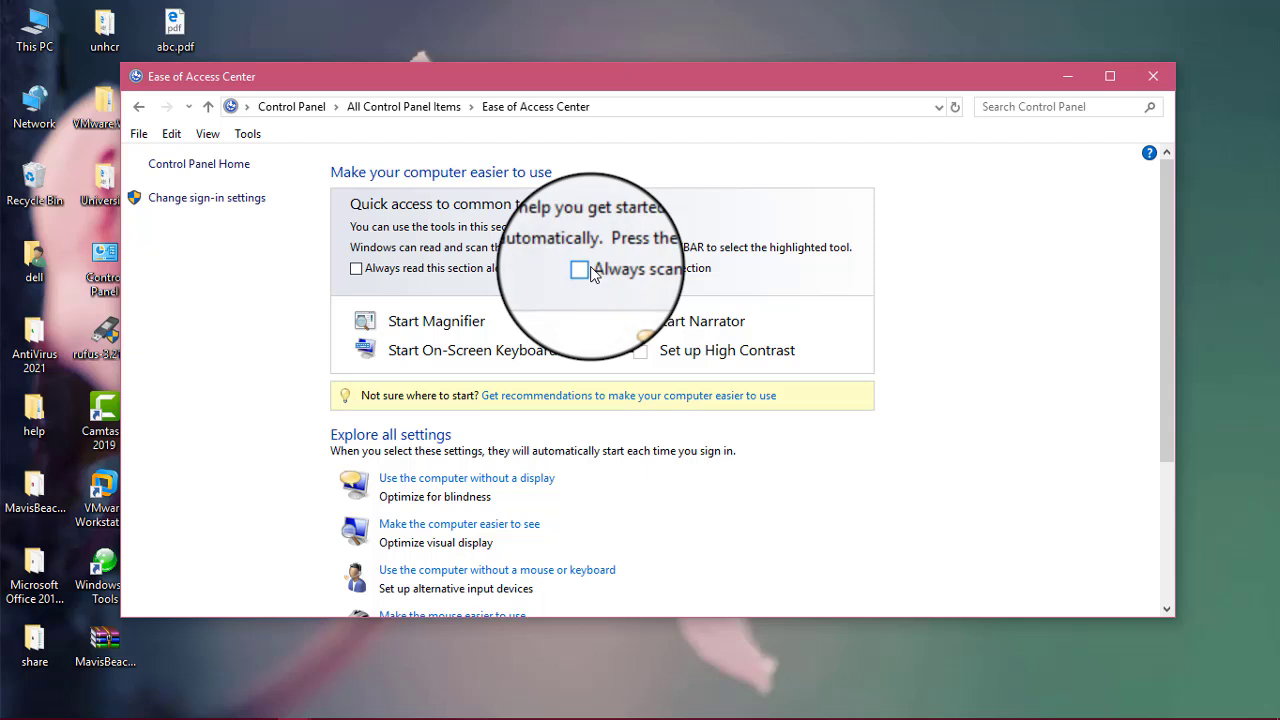
pyautogui.click(583, 269)
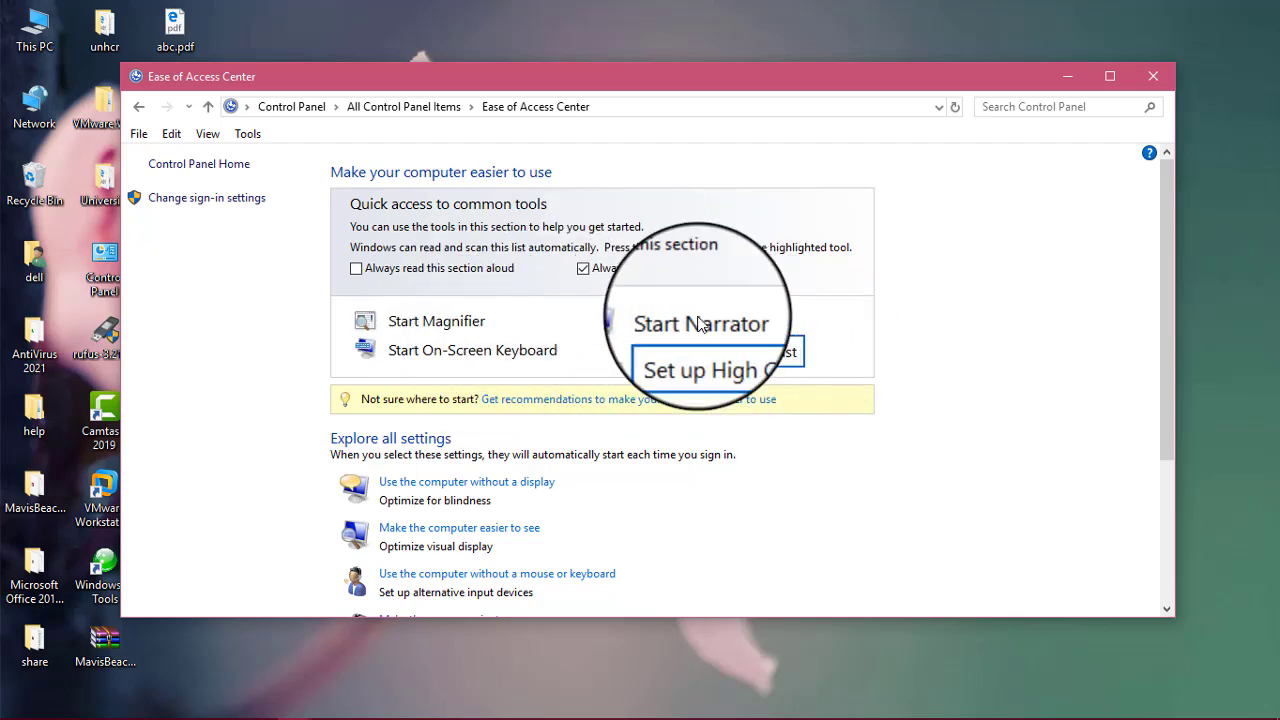
pyautogui.click(600, 270)
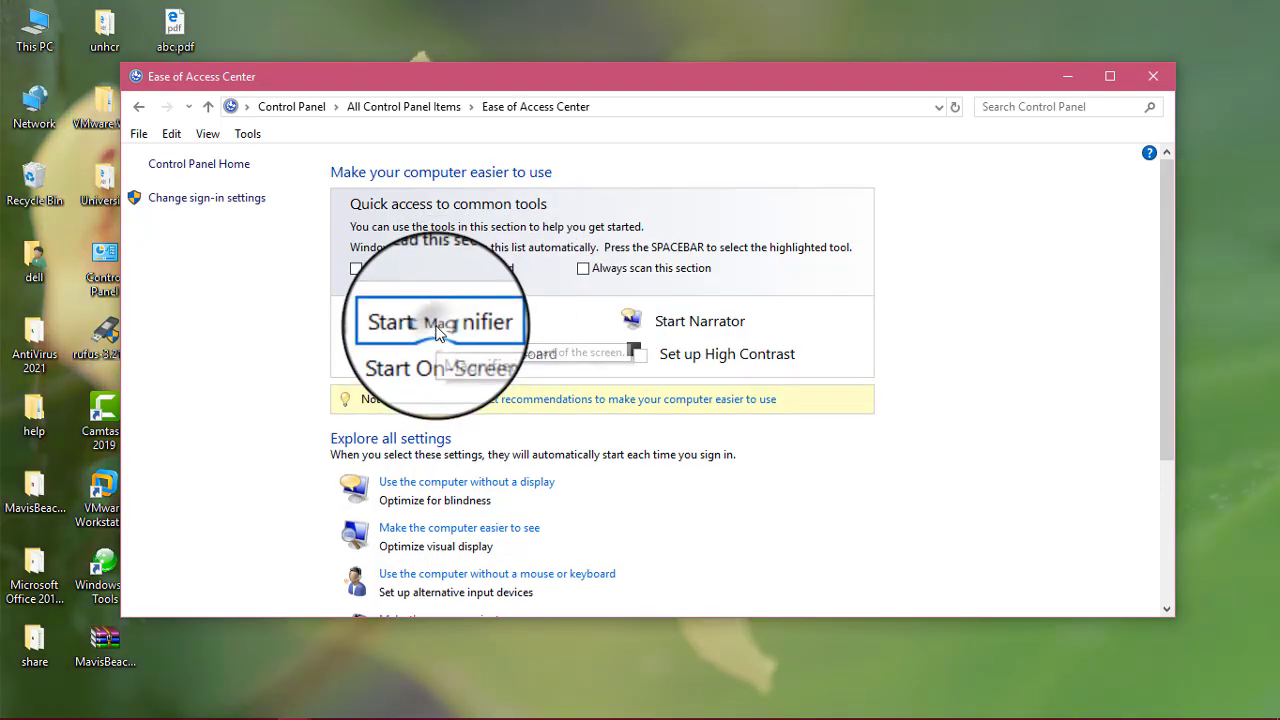
# Start Magnifier and zoom the screen in to 1600%.
pyautogui.click(437, 325)
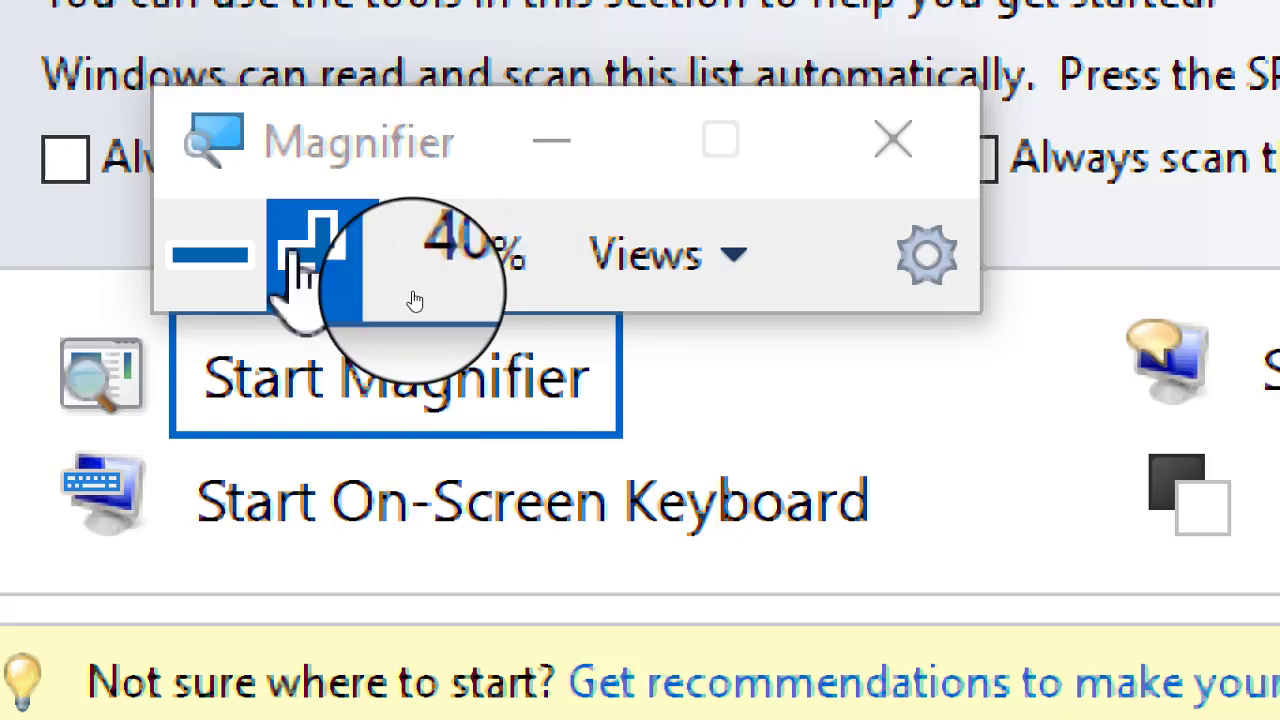
pyautogui.click(305, 255)
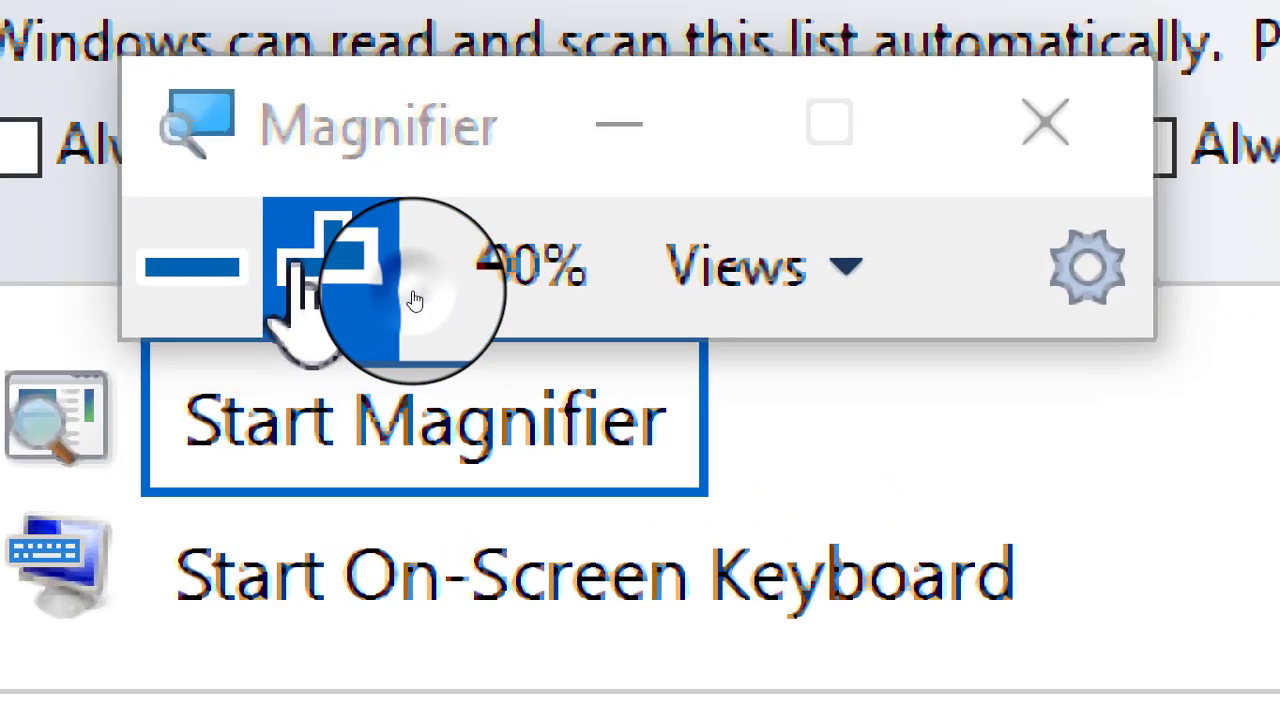
pyautogui.click(305, 255)
pyautogui.click(305, 255)
pyautogui.click(415, 300)
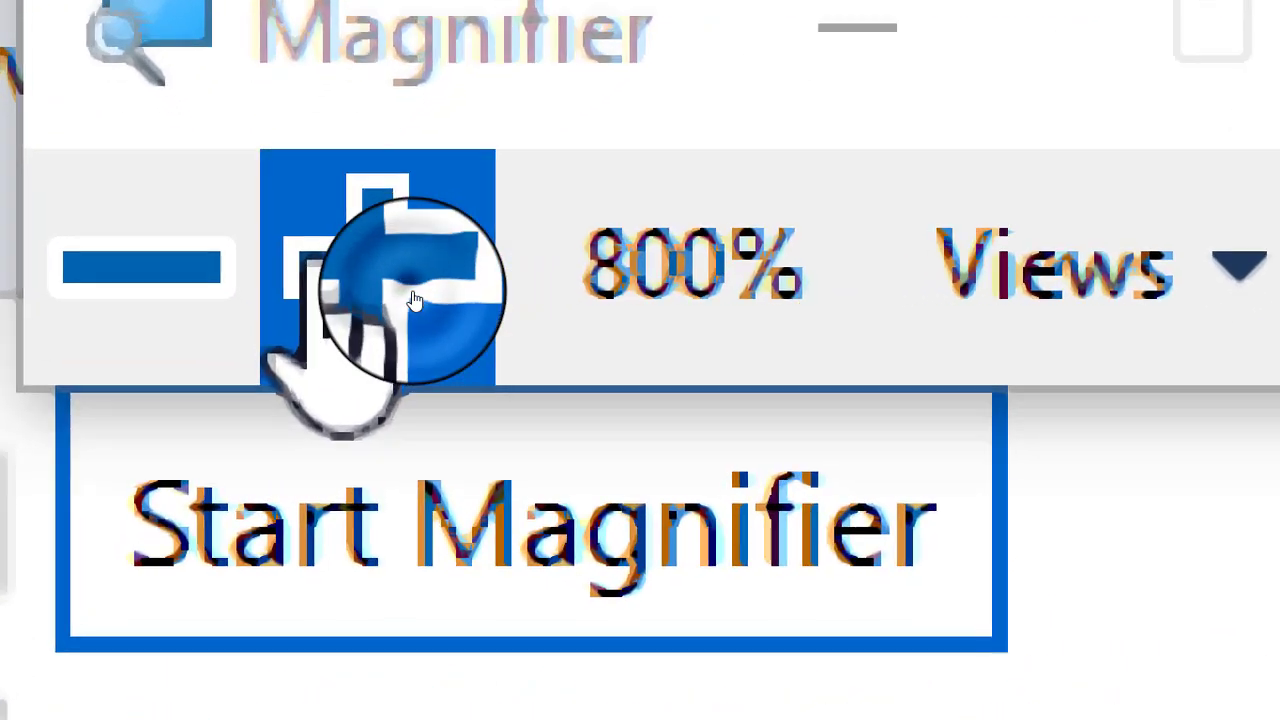
pyautogui.click(415, 300)
pyautogui.click(415, 300)
pyautogui.click(415, 300)
pyautogui.click(415, 300)
pyautogui.click(415, 300)
pyautogui.click(415, 300)
pyautogui.click(415, 300)
pyautogui.click(415, 300)
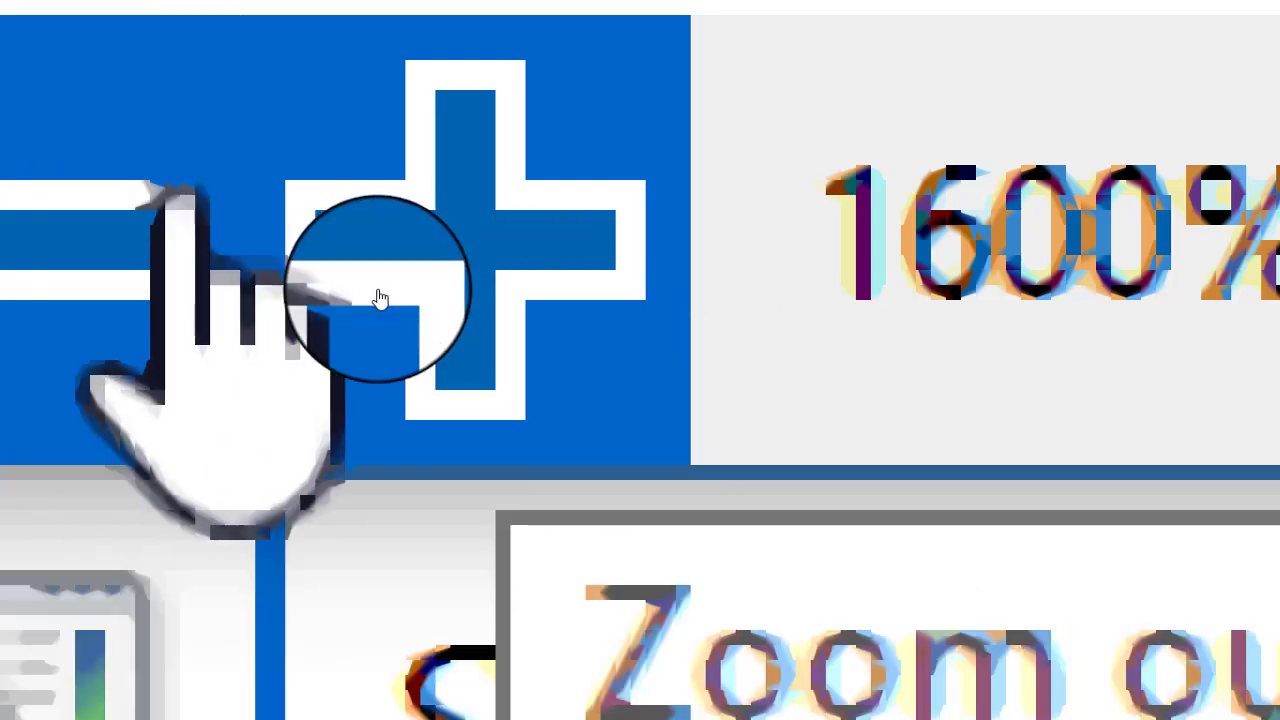
# Zoom the magnified screen back out to 100% and close Magnifier.
pyautogui.click(190, 215)
pyautogui.click(190, 215)
pyautogui.click(190, 215)
pyautogui.click(190, 215)
pyautogui.click(190, 215)
pyautogui.click(190, 215)
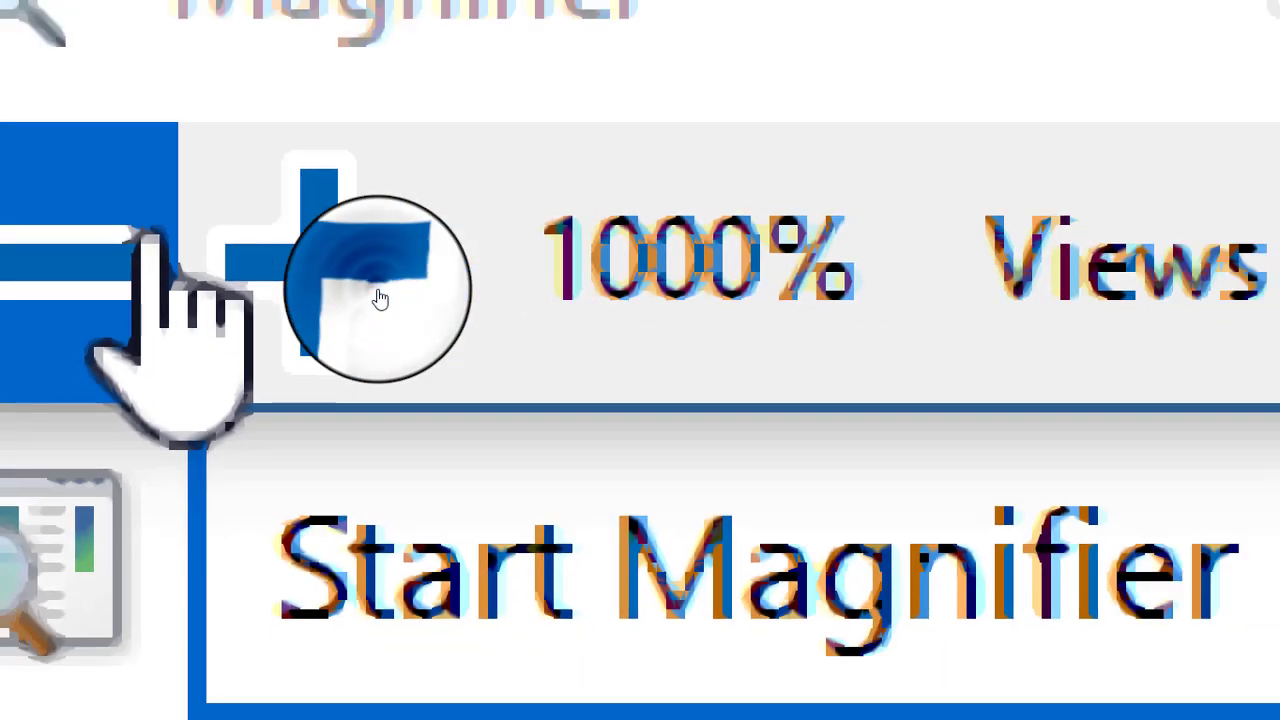
pyautogui.click(140, 255)
pyautogui.click(140, 255)
pyautogui.click(140, 255)
pyautogui.click(140, 255)
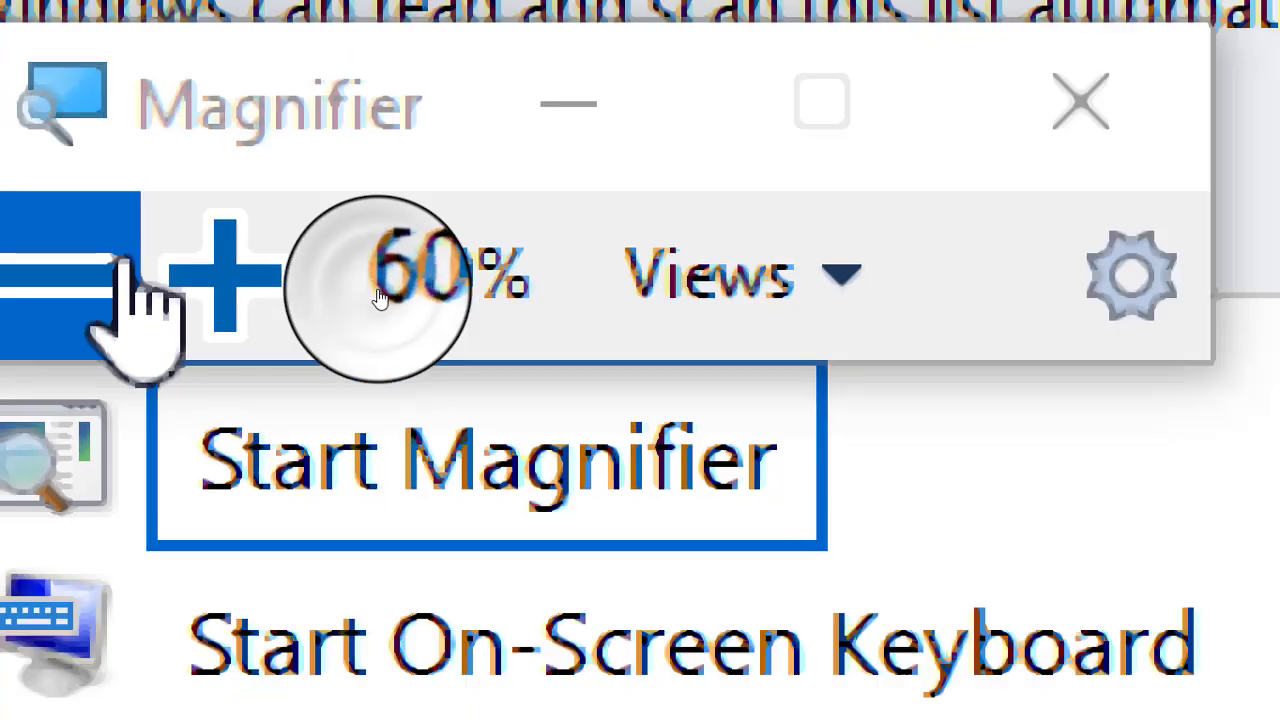
pyautogui.click(140, 255)
pyautogui.click(140, 255)
pyautogui.click(140, 265)
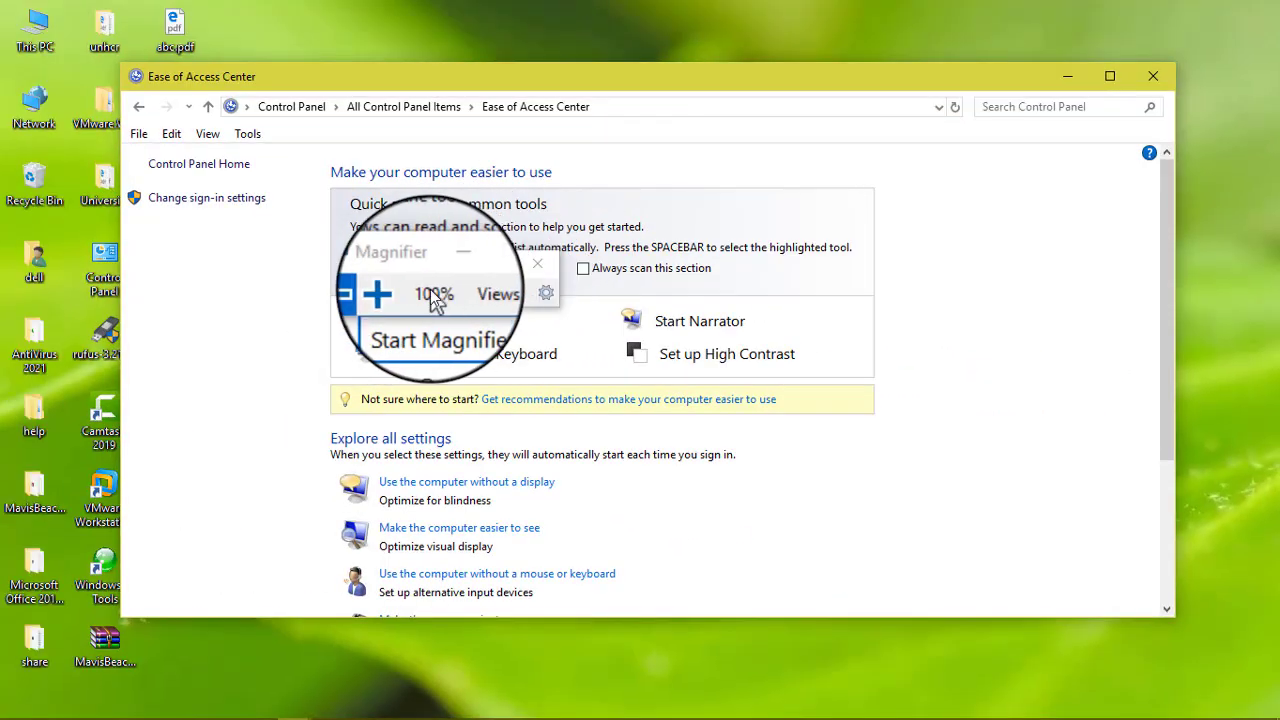
pyautogui.click(530, 275)
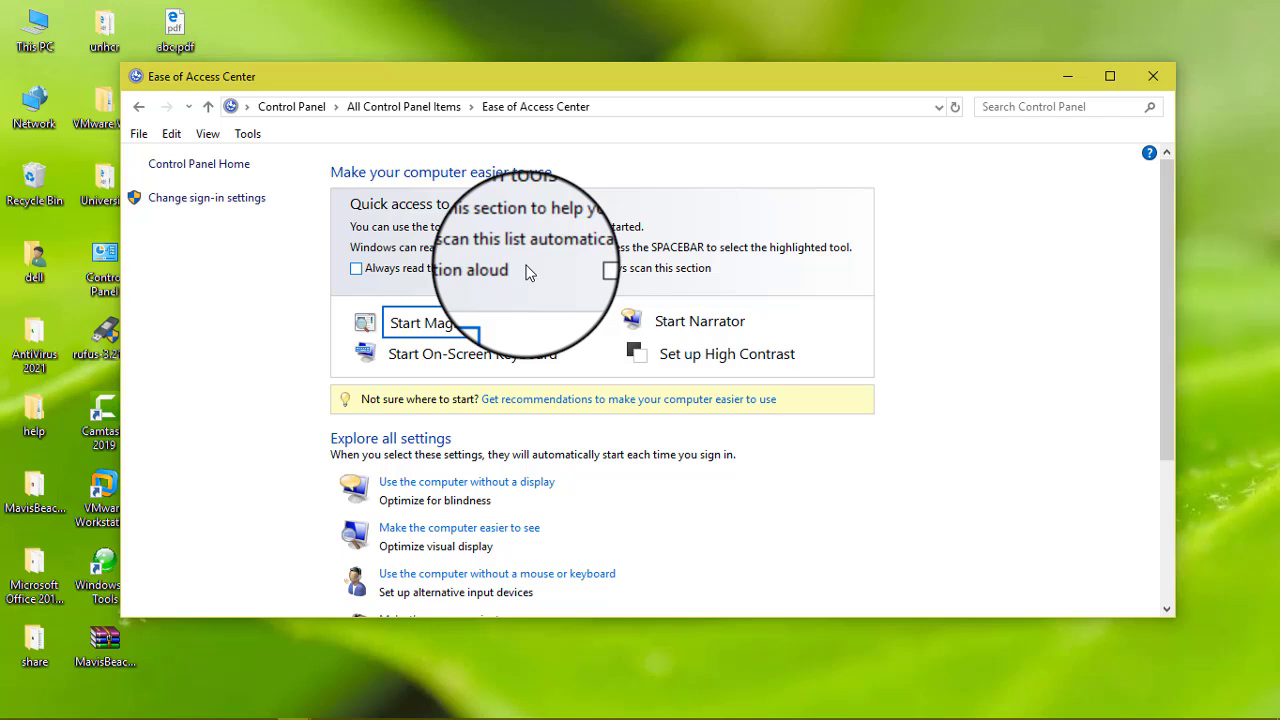
# Start Narrator from the quick access tools and try it on the Magnifier, Narrator and automatic scanning options.
pyautogui.click(684, 325)
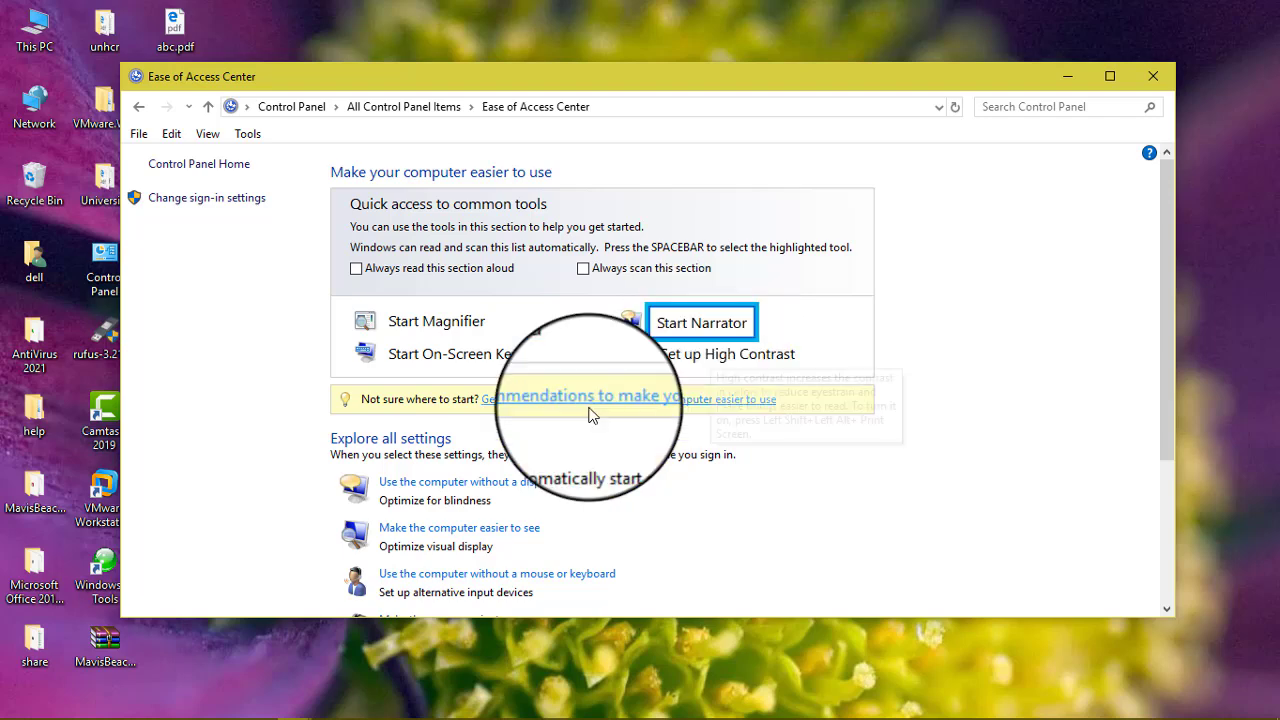
pyautogui.click(440, 325)
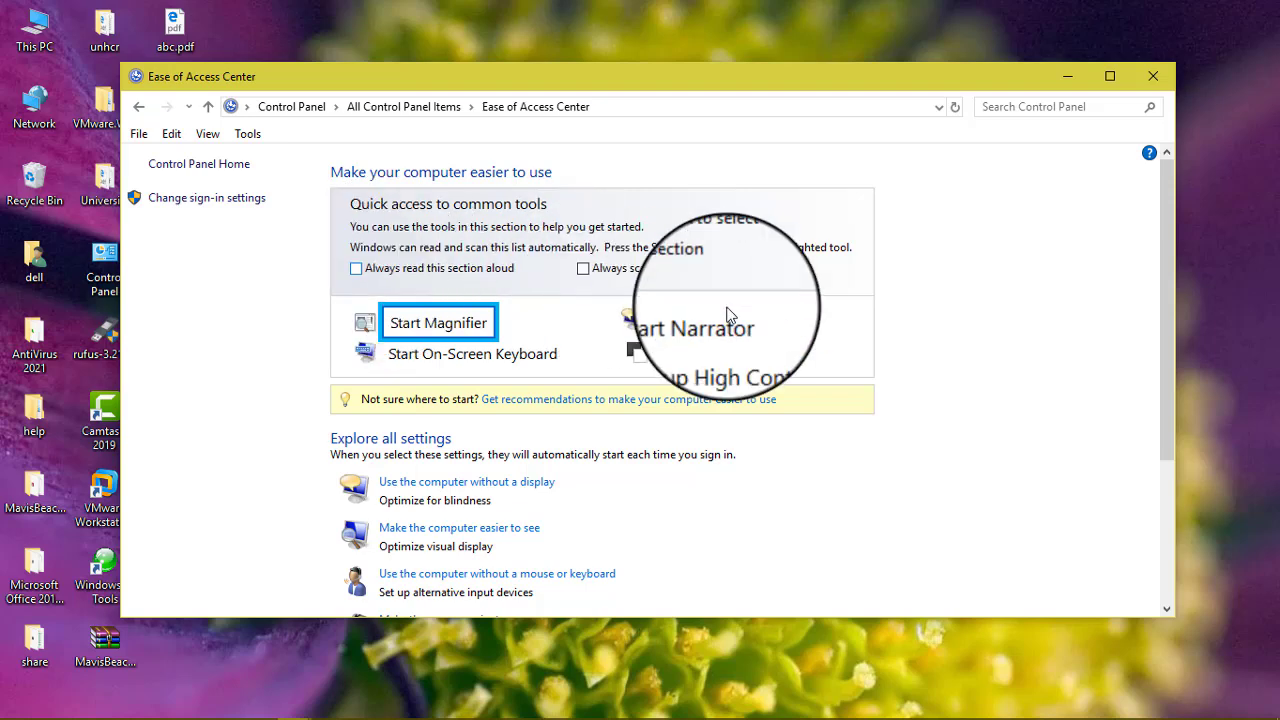
pyautogui.click(665, 323)
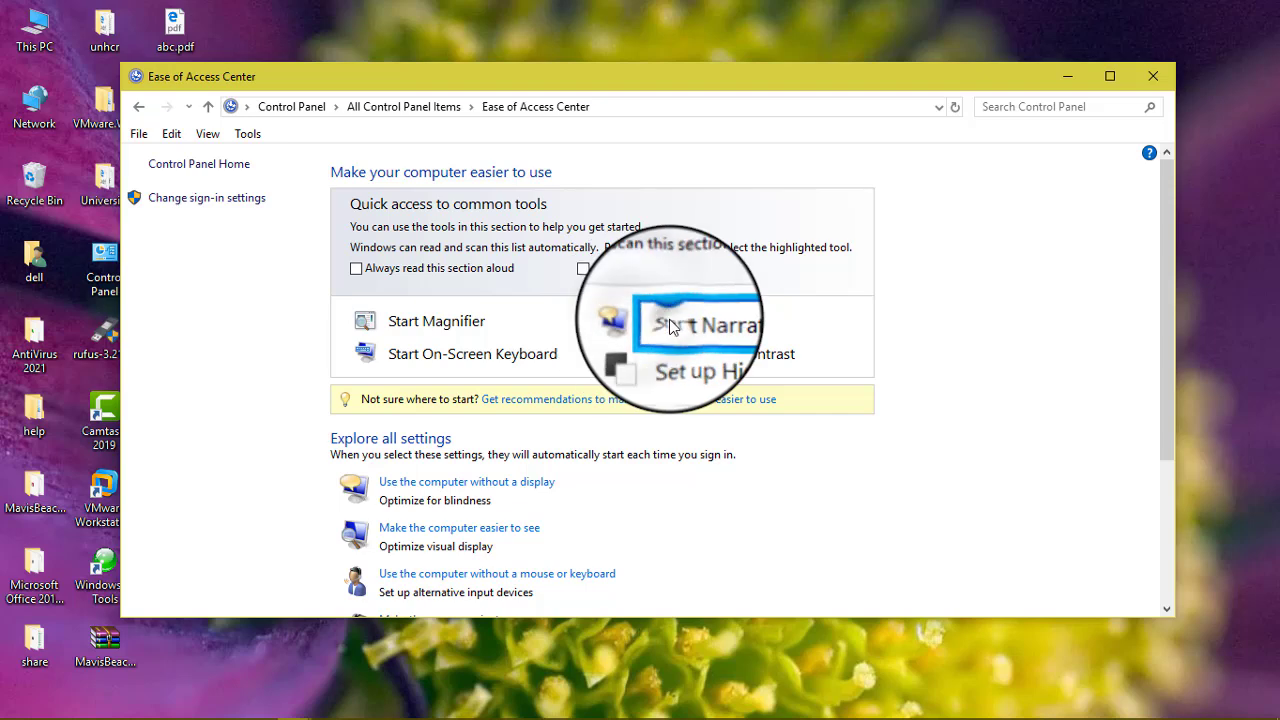
pyautogui.click(462, 322)
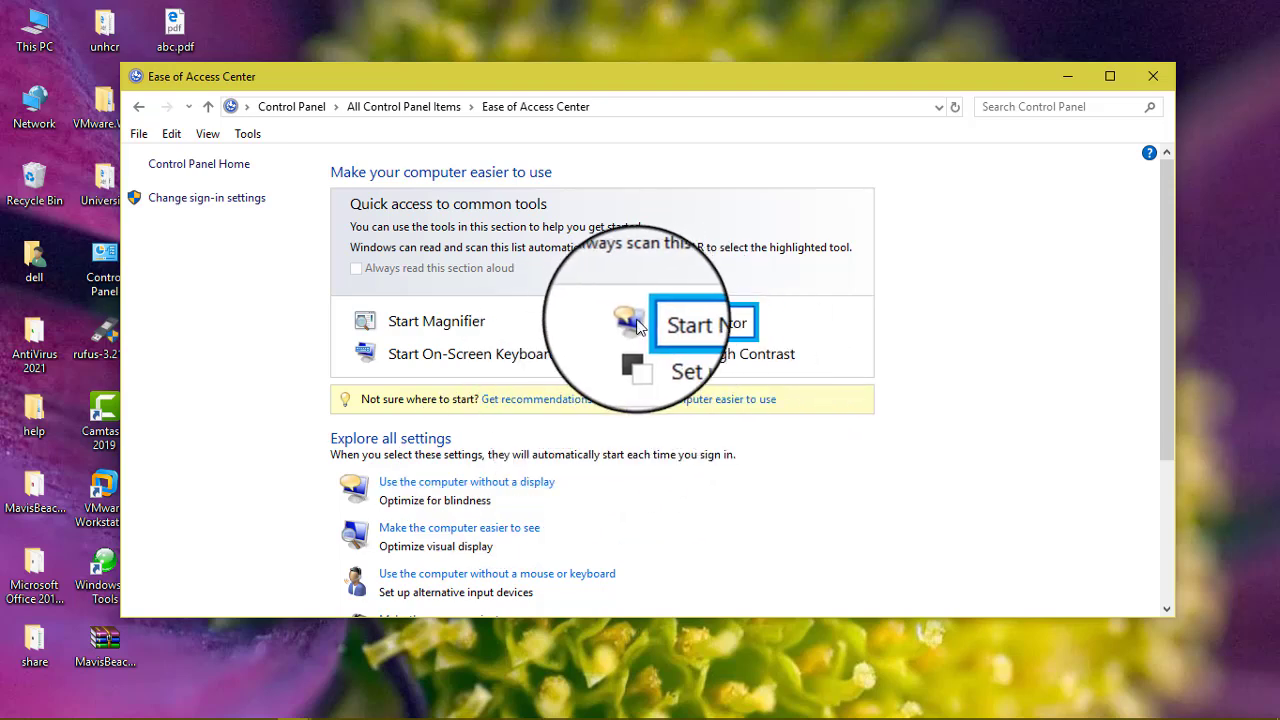
pyautogui.click(583, 268)
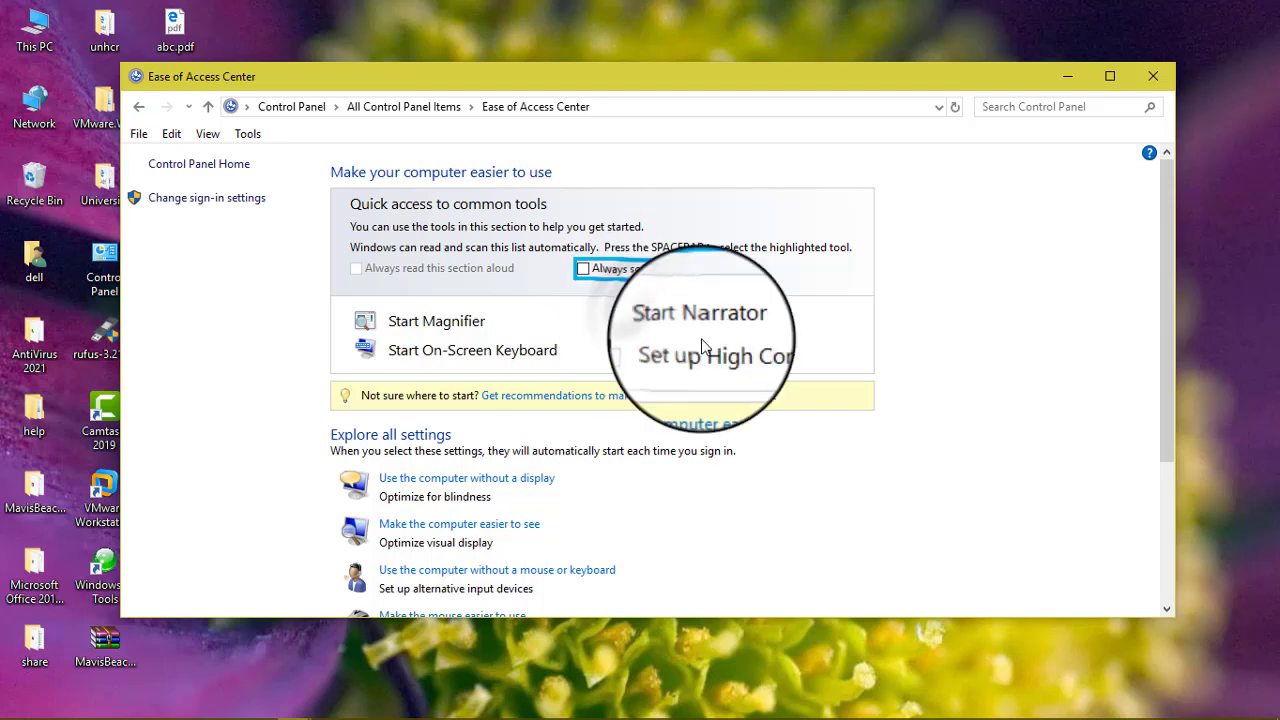
# Turn on Narrator in the settings for using the computer without a display and accept the change.
pyautogui.click(480, 480)
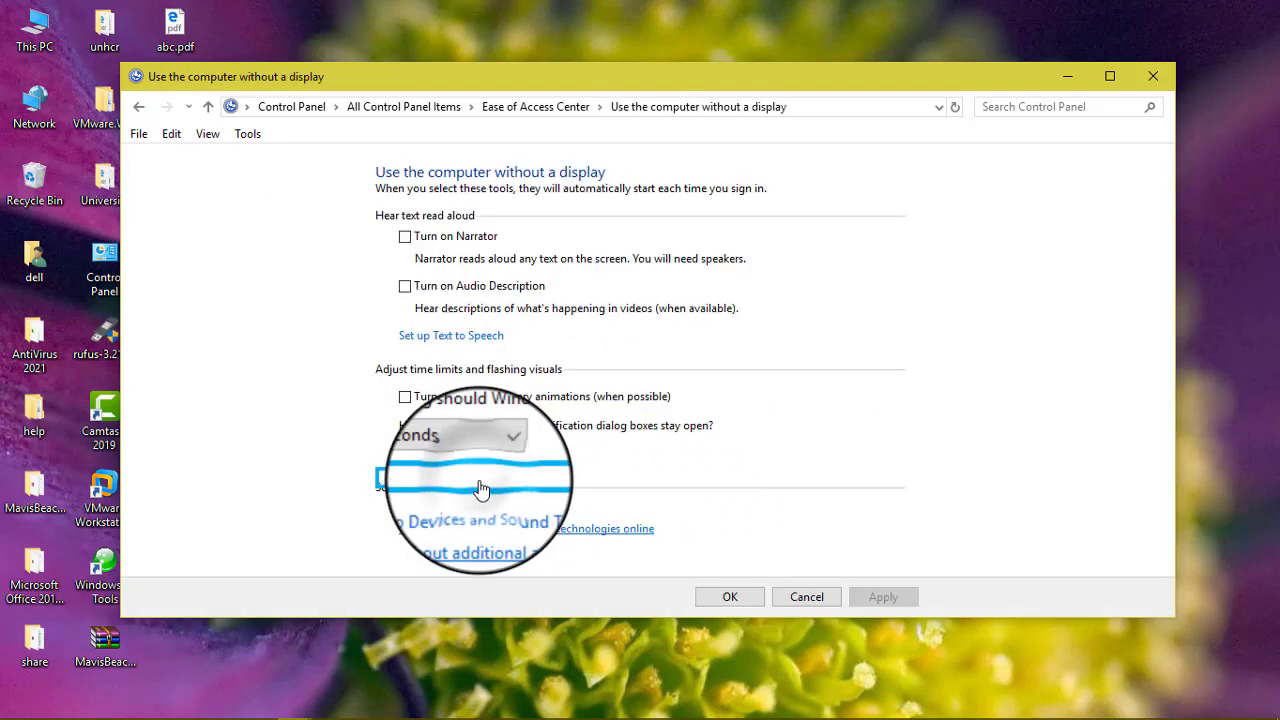
pyautogui.click(408, 240)
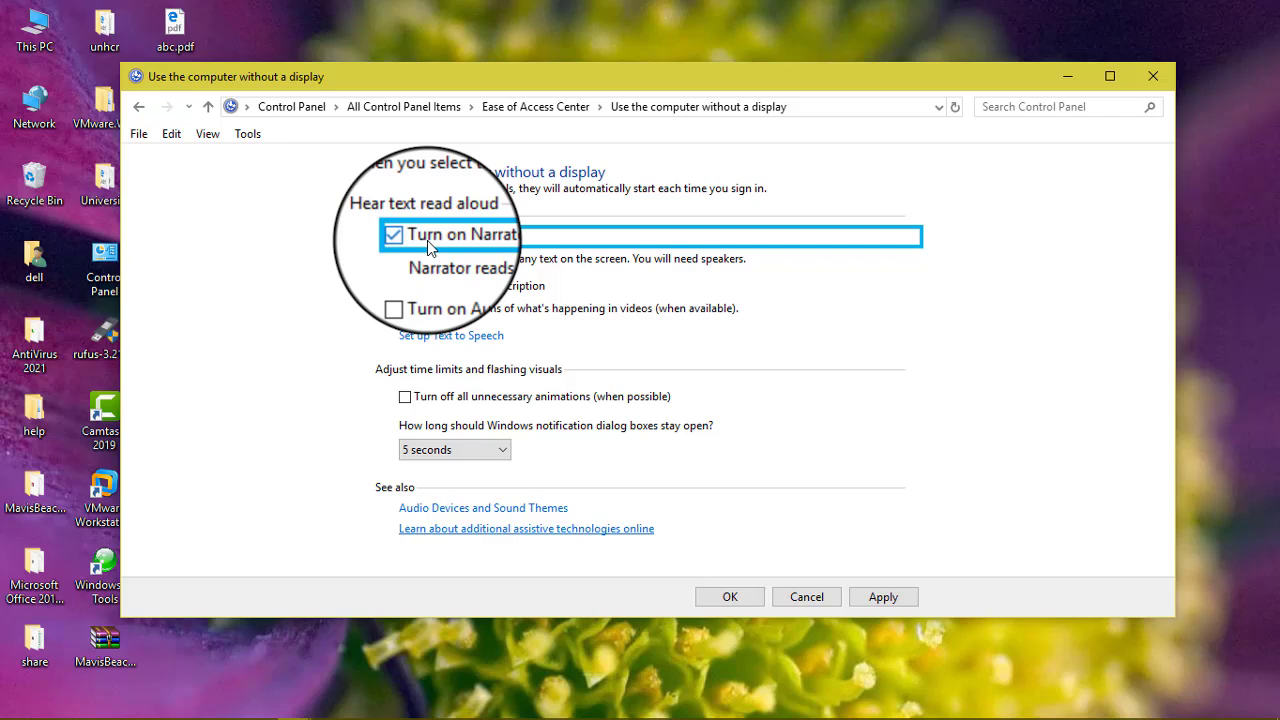
pyautogui.click(730, 597)
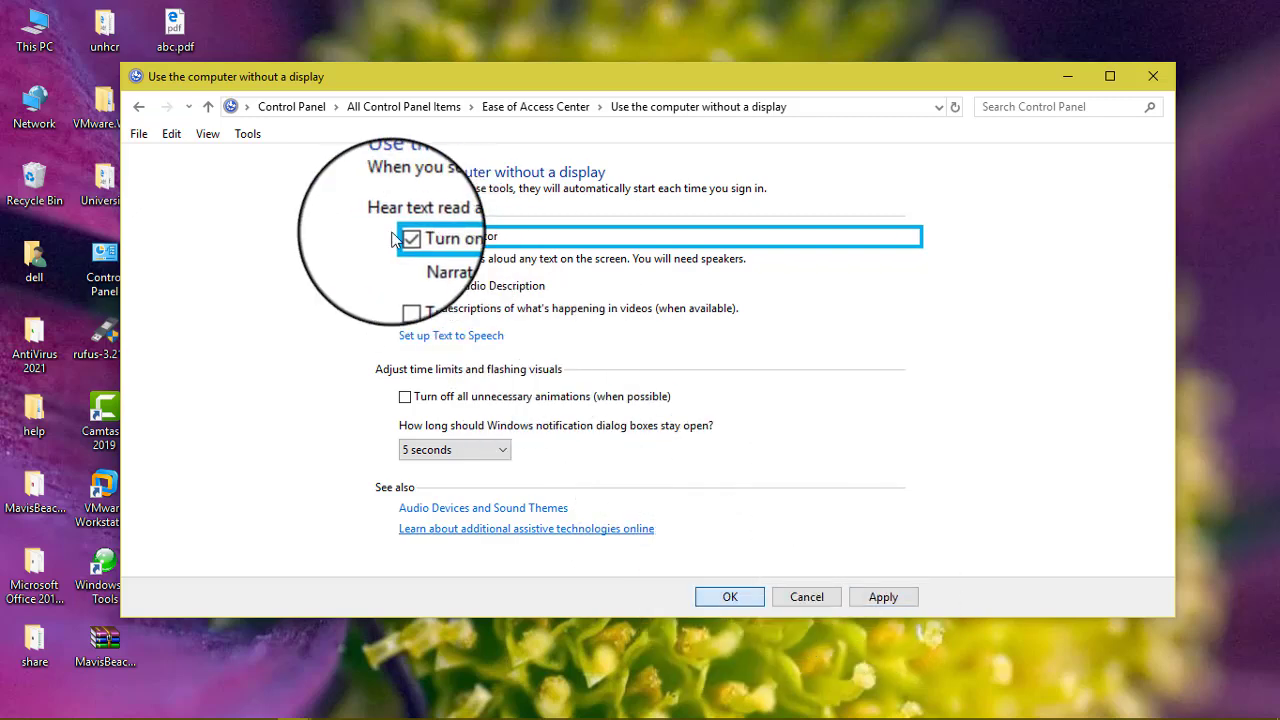
pyautogui.click(738, 599)
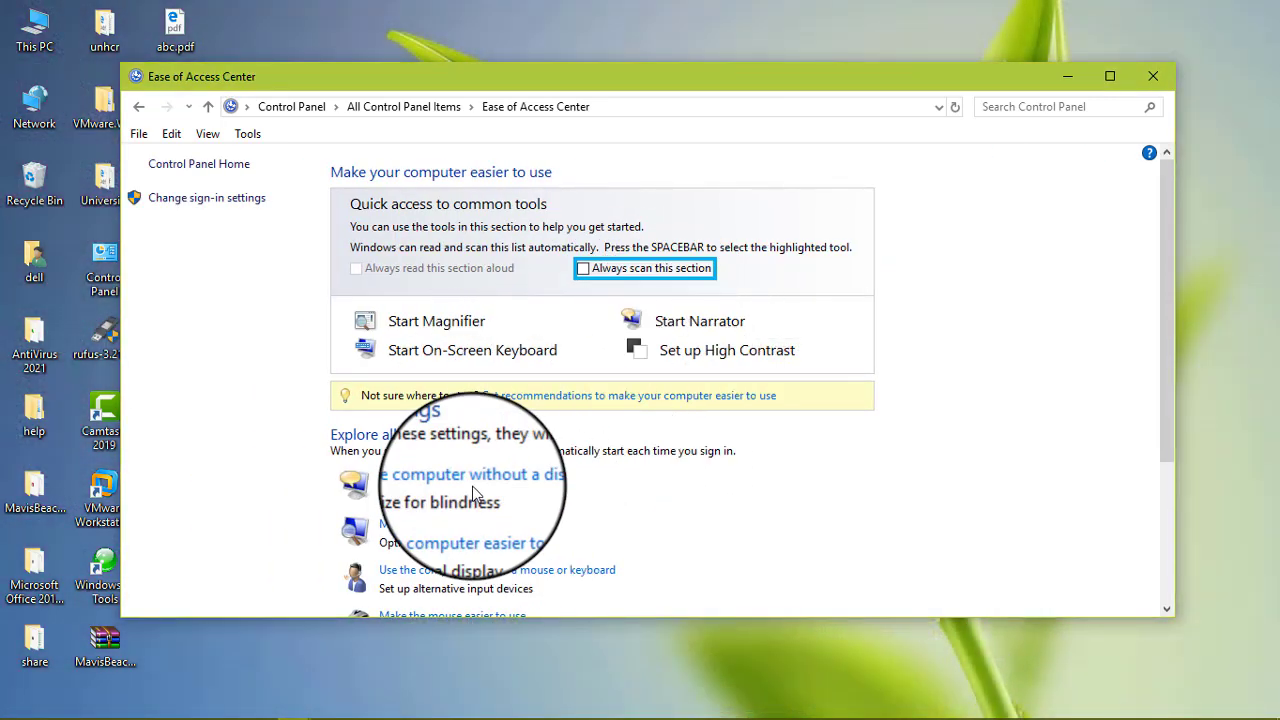
# Reopen the settings for using the computer without a display, turn off Narrator and accept the change.
pyautogui.click(471, 482)
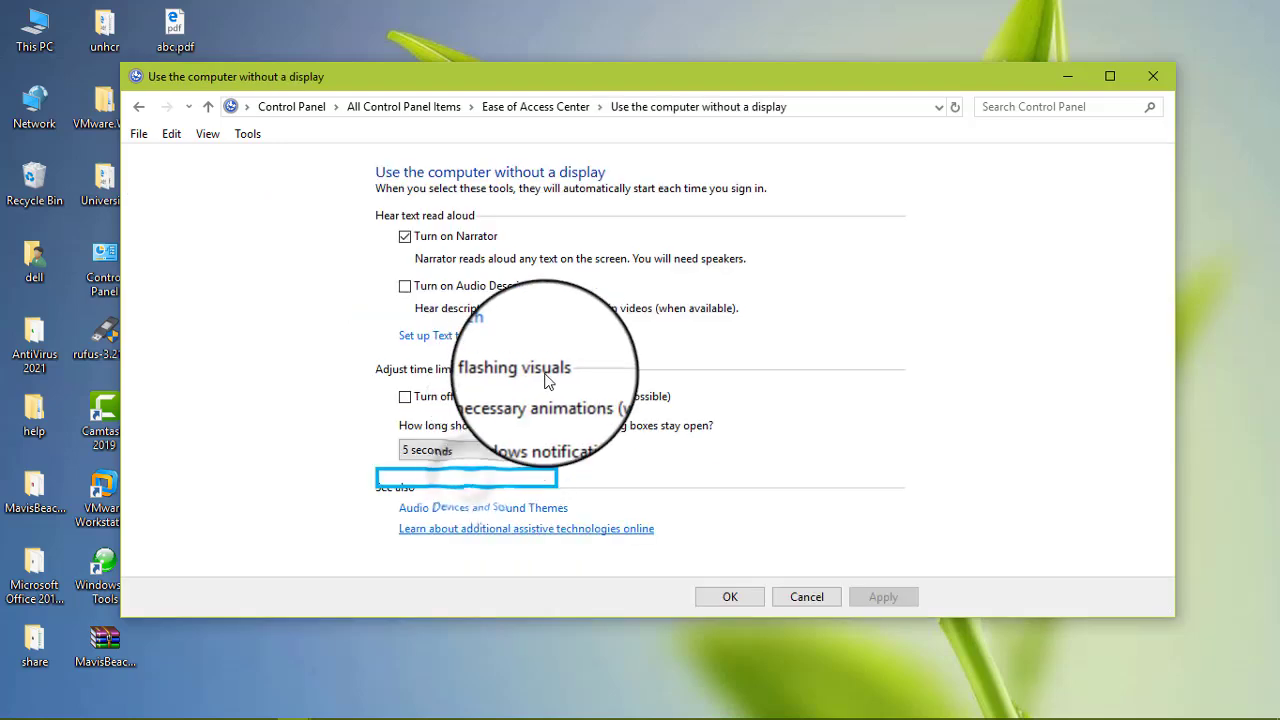
pyautogui.click(404, 237)
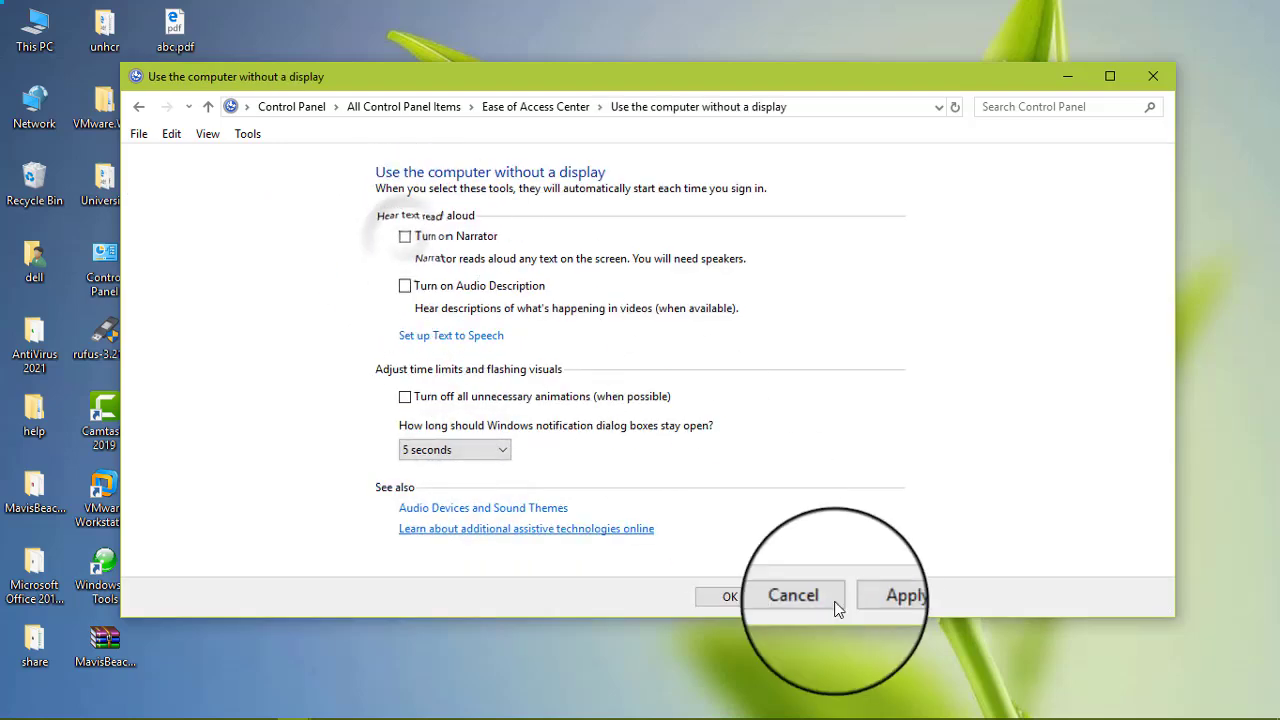
pyautogui.click(734, 596)
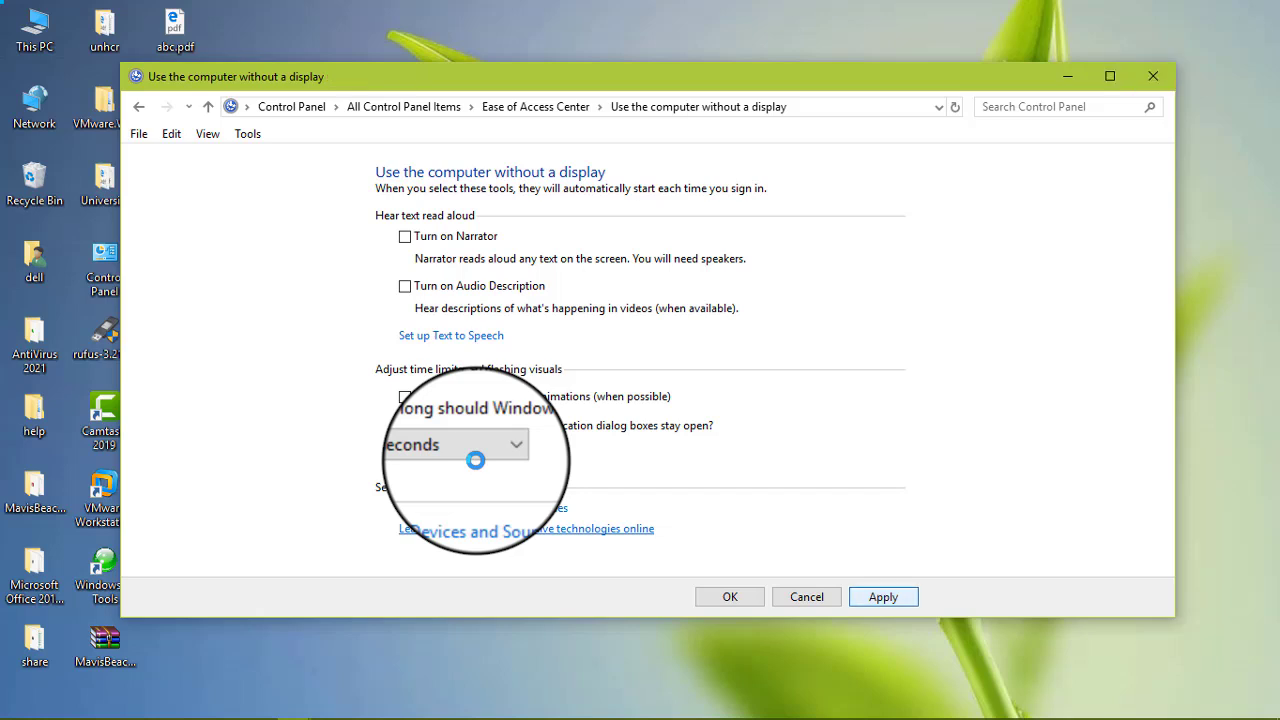
pyautogui.click(733, 598)
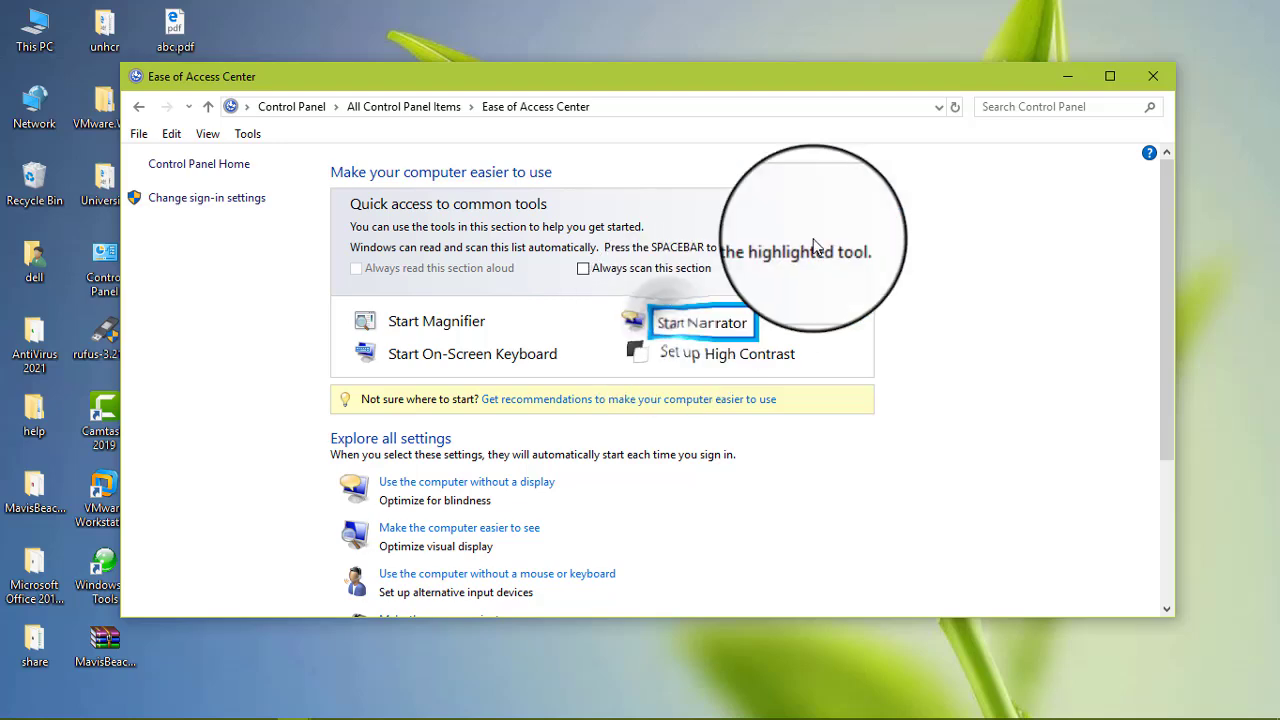
# Close the Ease of Access Center window and refresh the desktop.
pyautogui.click(1153, 76)
pyautogui.rightClick(653, 190)
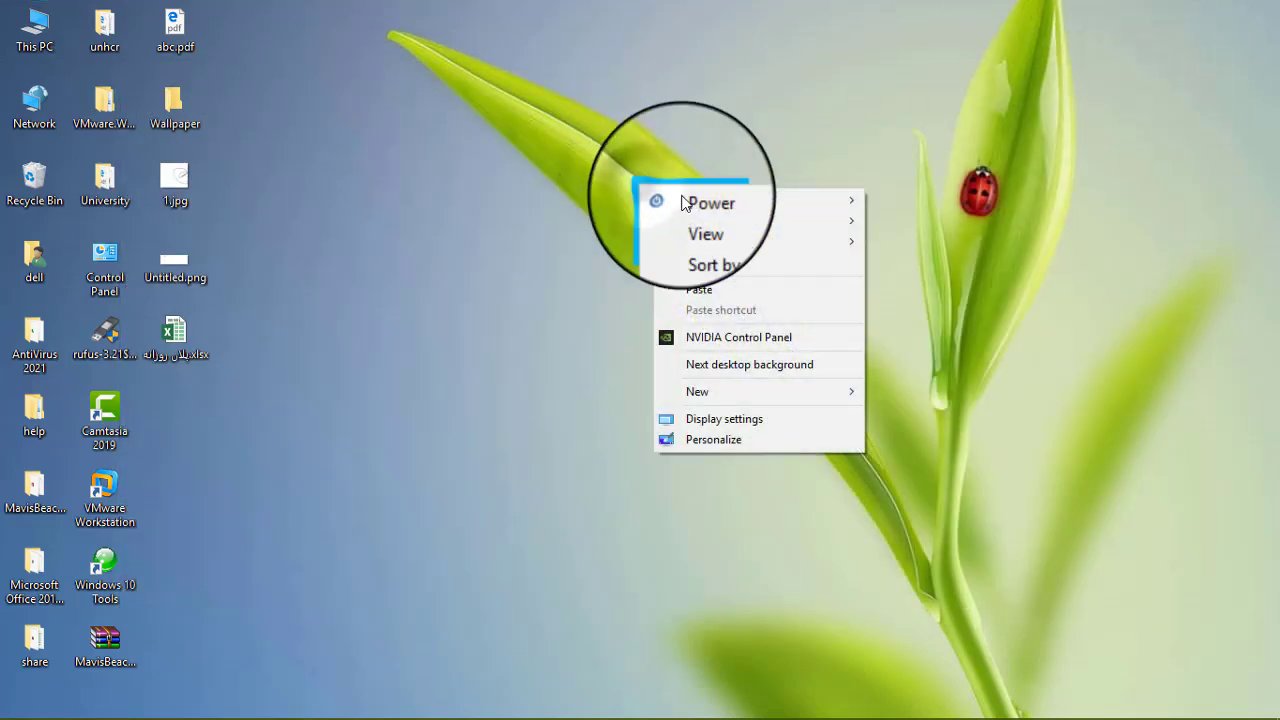
pyautogui.click(730, 253)
# Bring up Narrator Settings and show its General options.
pyautogui.moveTo(694, 714)
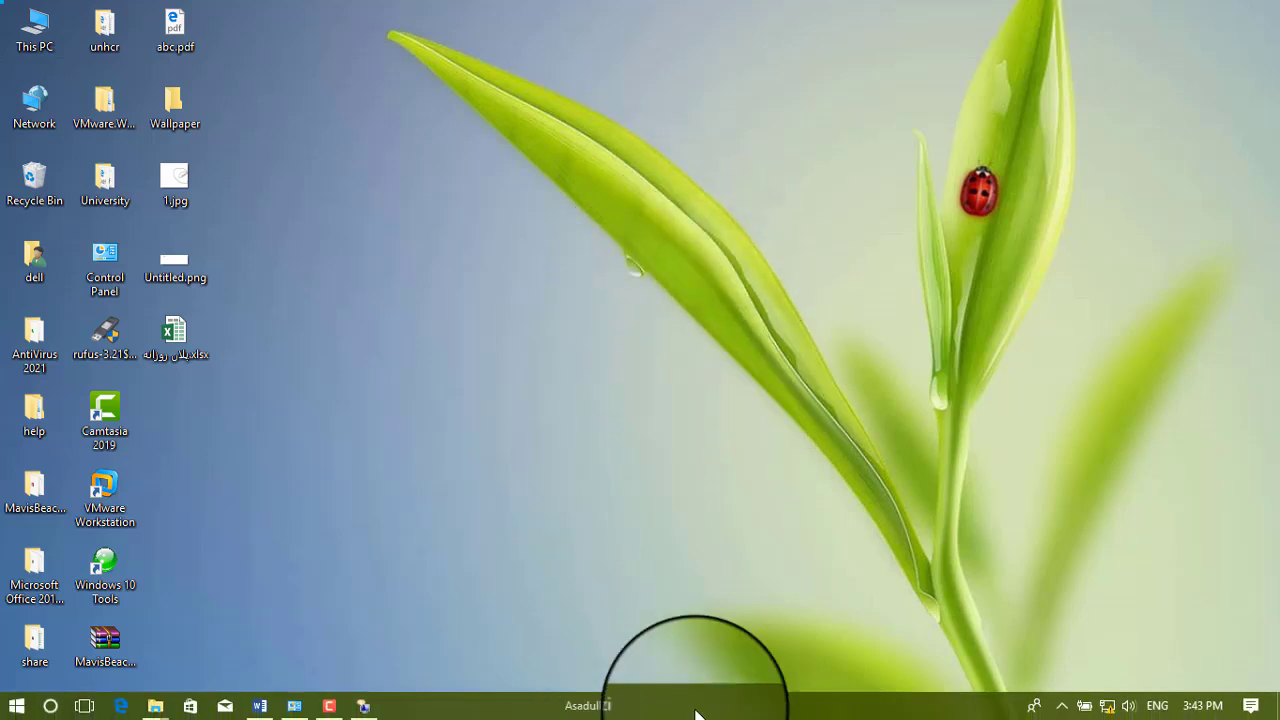
pyautogui.click(1063, 708)
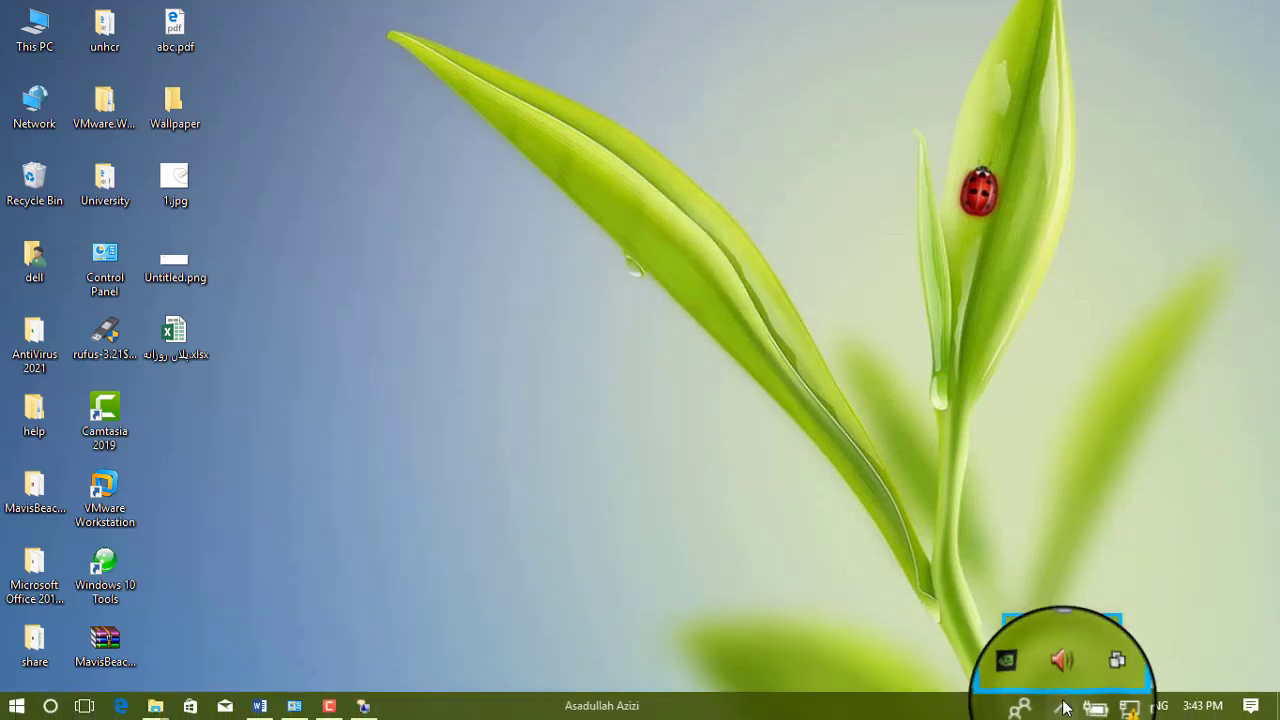
pyautogui.click(365, 706)
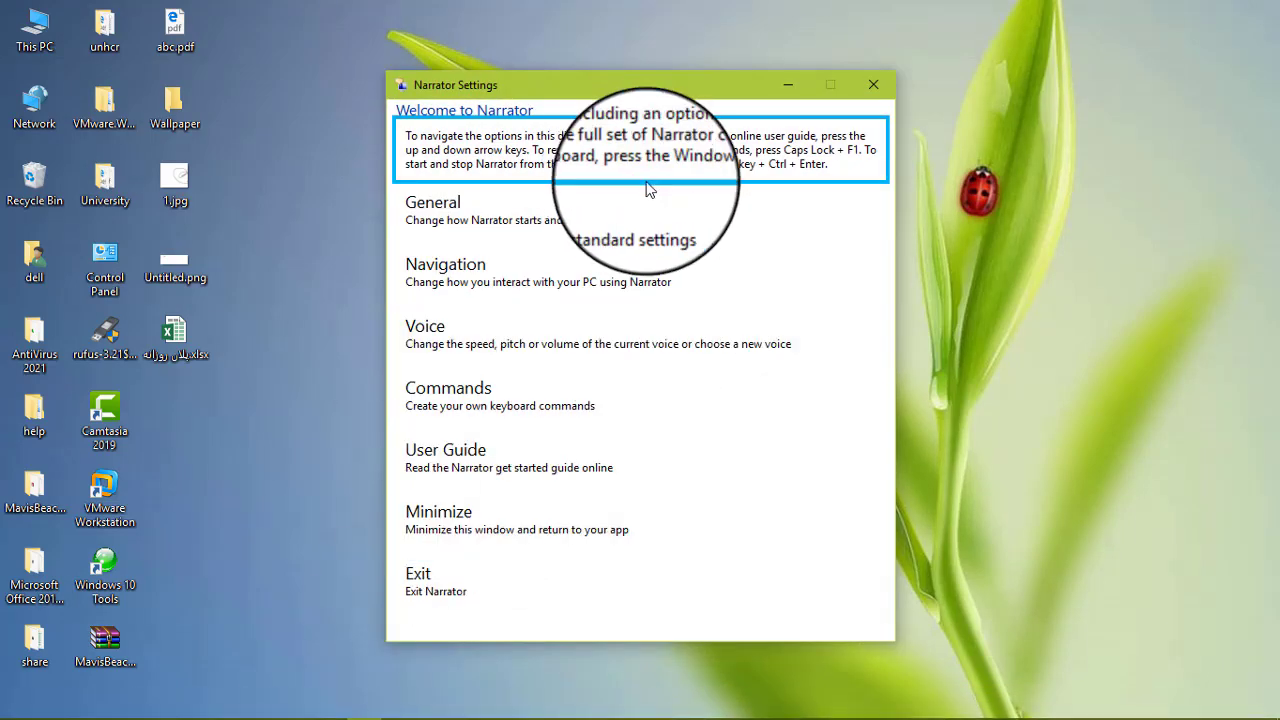
pyautogui.click(508, 222)
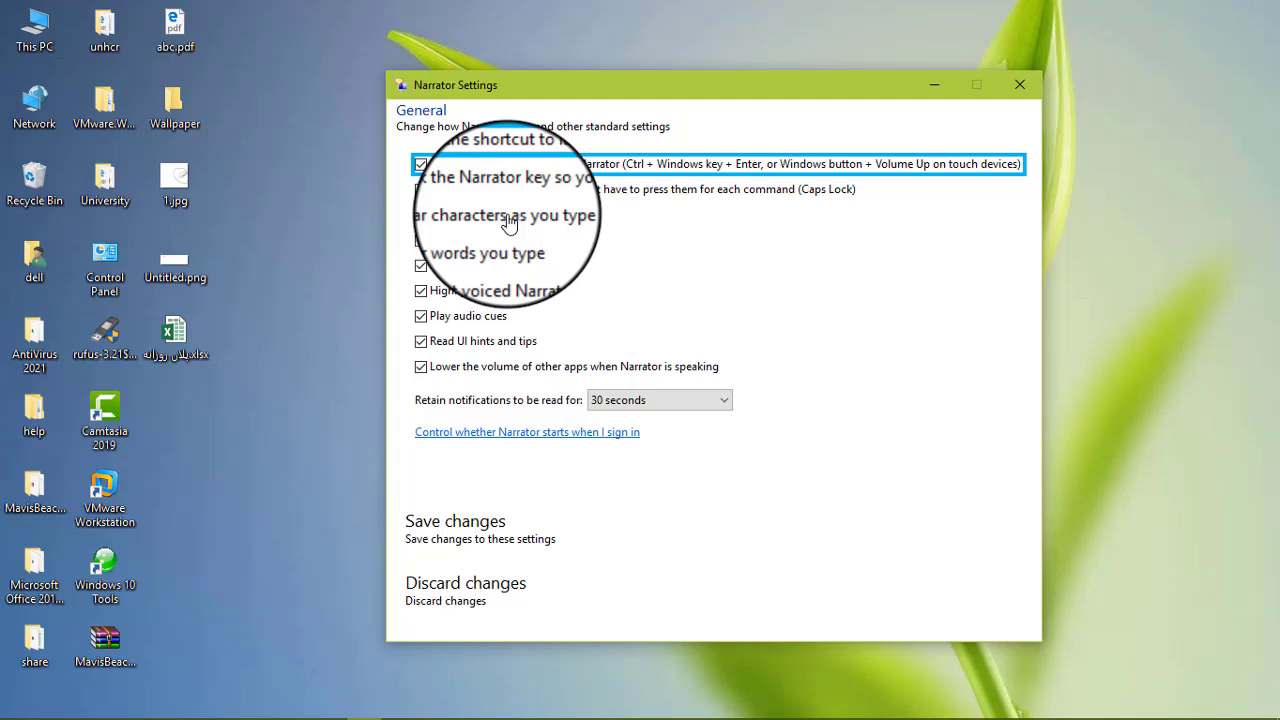
# Hide the Narrator Settings window and lower the speaker volume to 8.
pyautogui.hotkey('alt', 'F4')
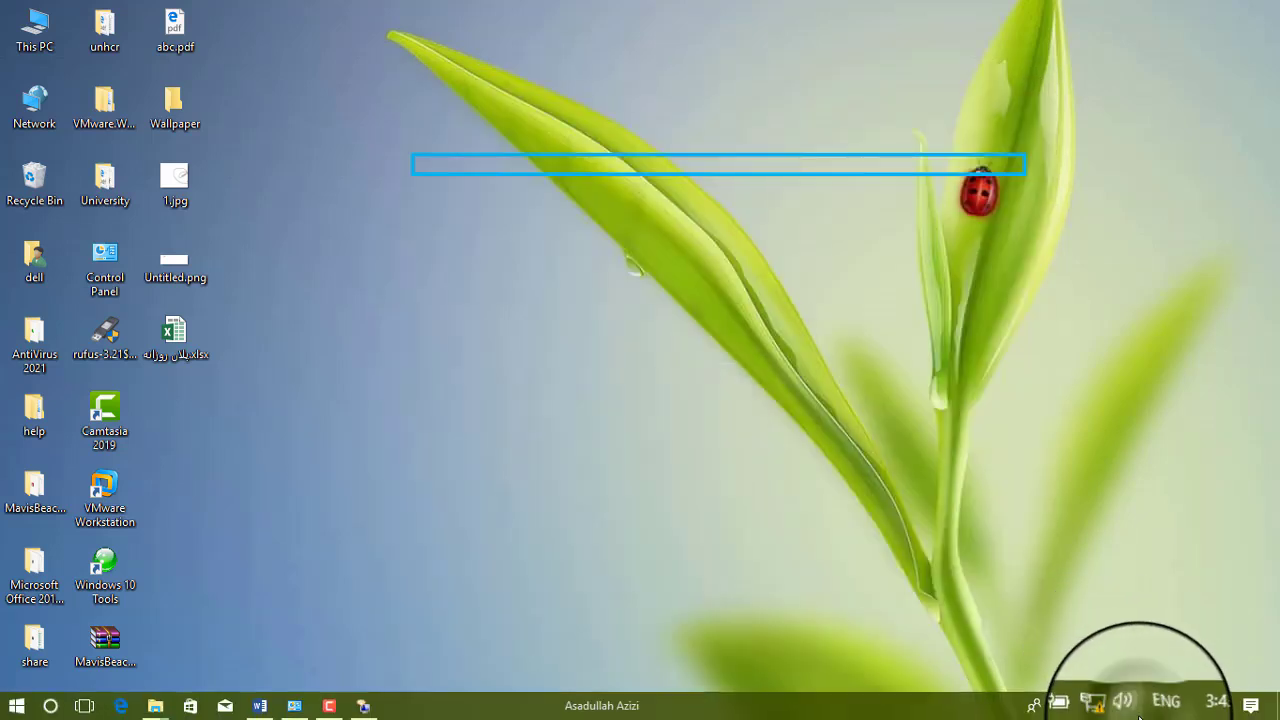
pyautogui.click(1127, 705)
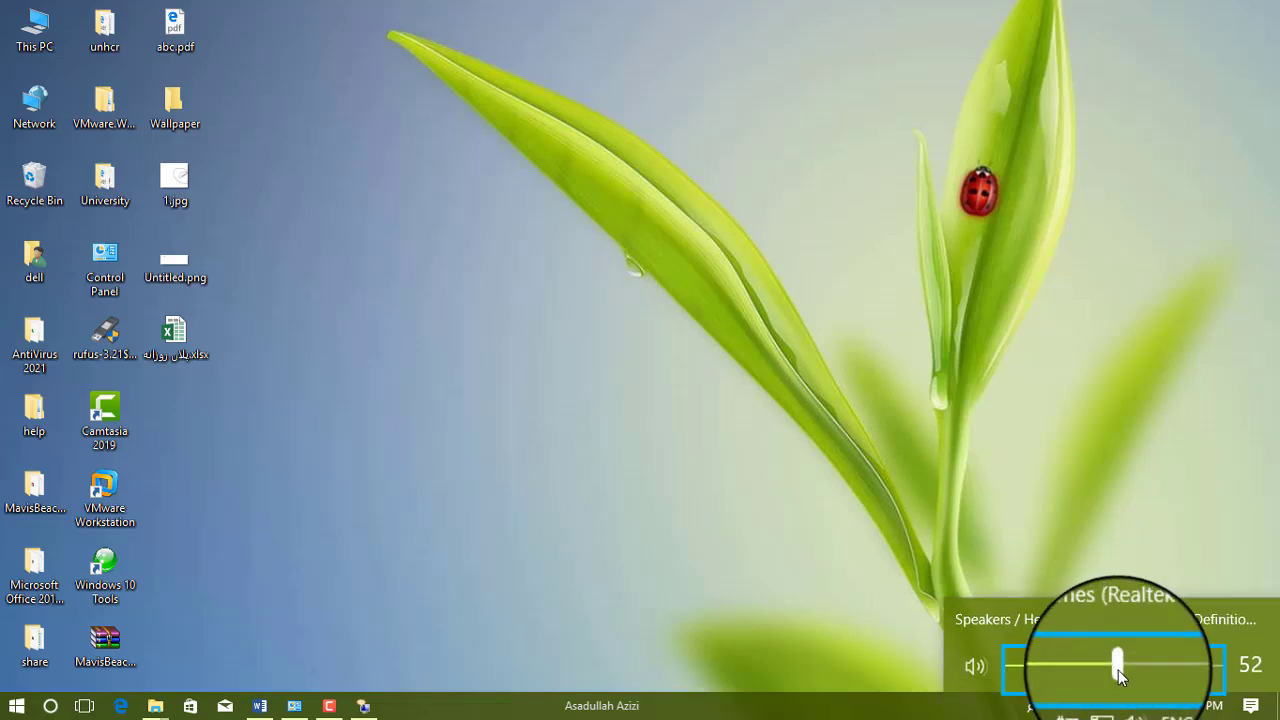
pyautogui.moveTo(1110, 665); pyautogui.dragTo(1028, 668)
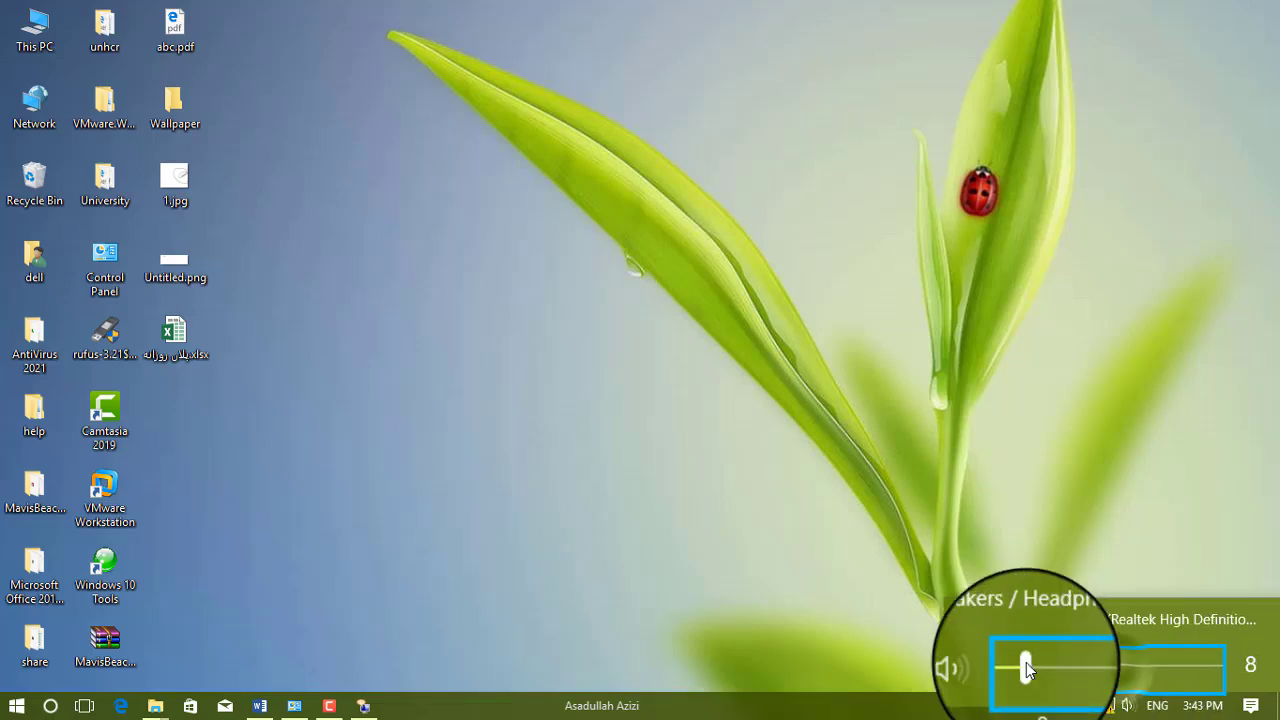
# Show Narrator's General settings again and reduce the speaker volume to 6.
pyautogui.click(363, 705)
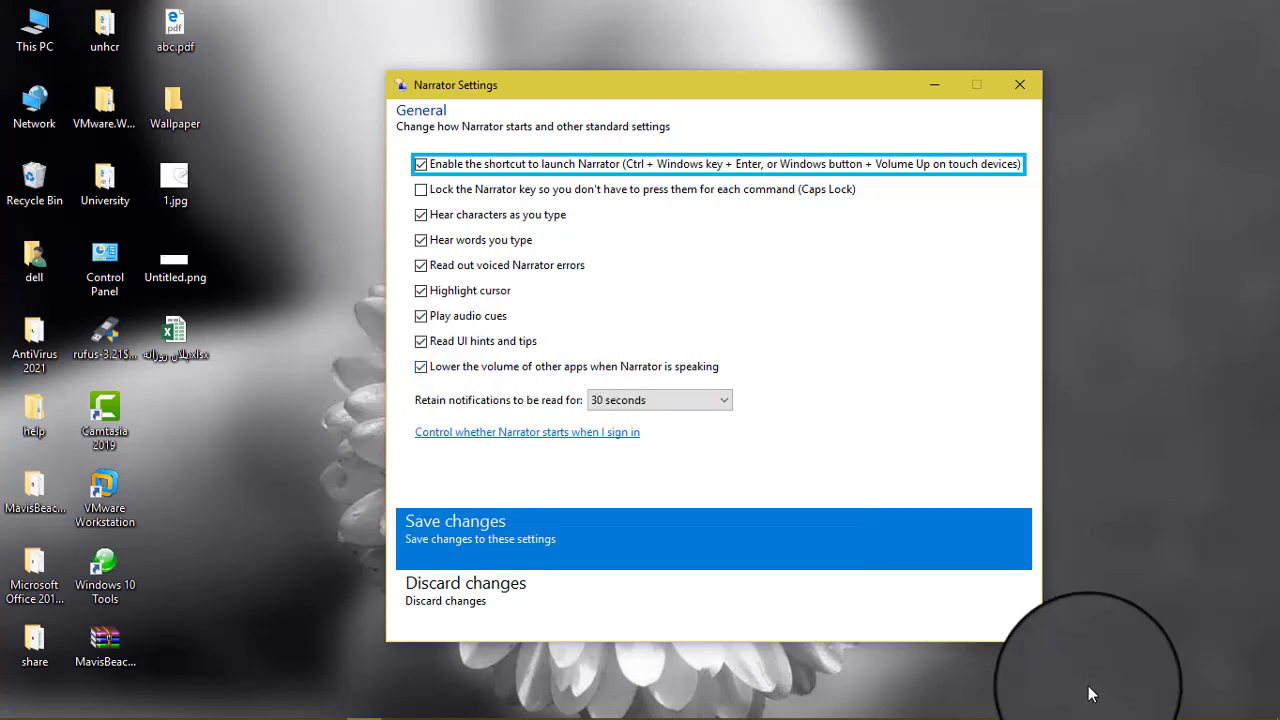
pyautogui.click(1127, 706)
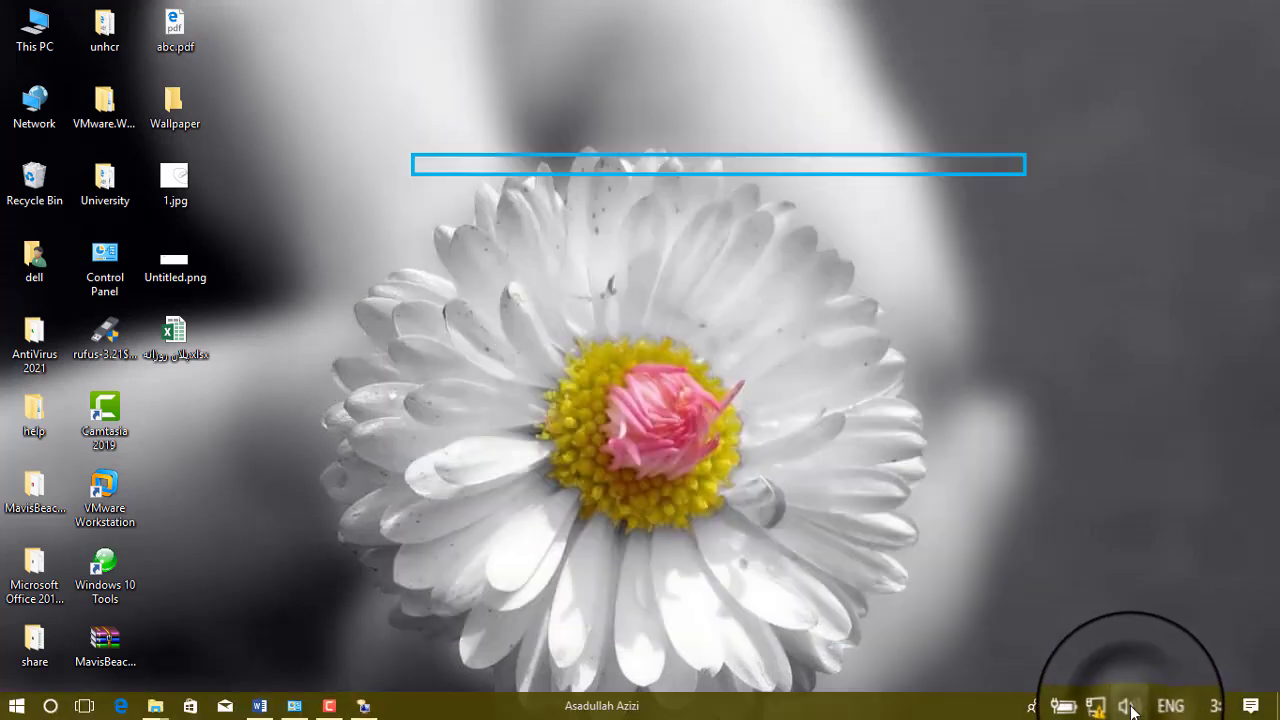
pyautogui.click(1127, 706)
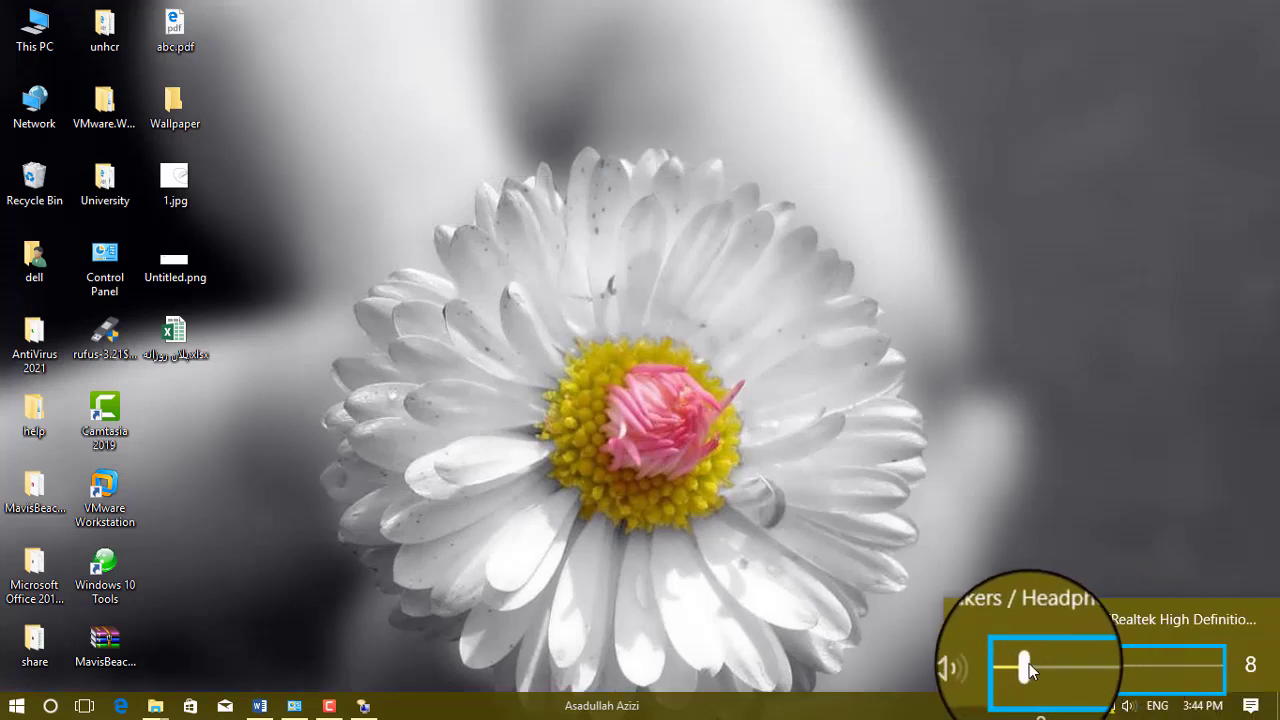
pyautogui.scroll(2, 1030, 668)
pyautogui.scroll(-3, 1030, 668)
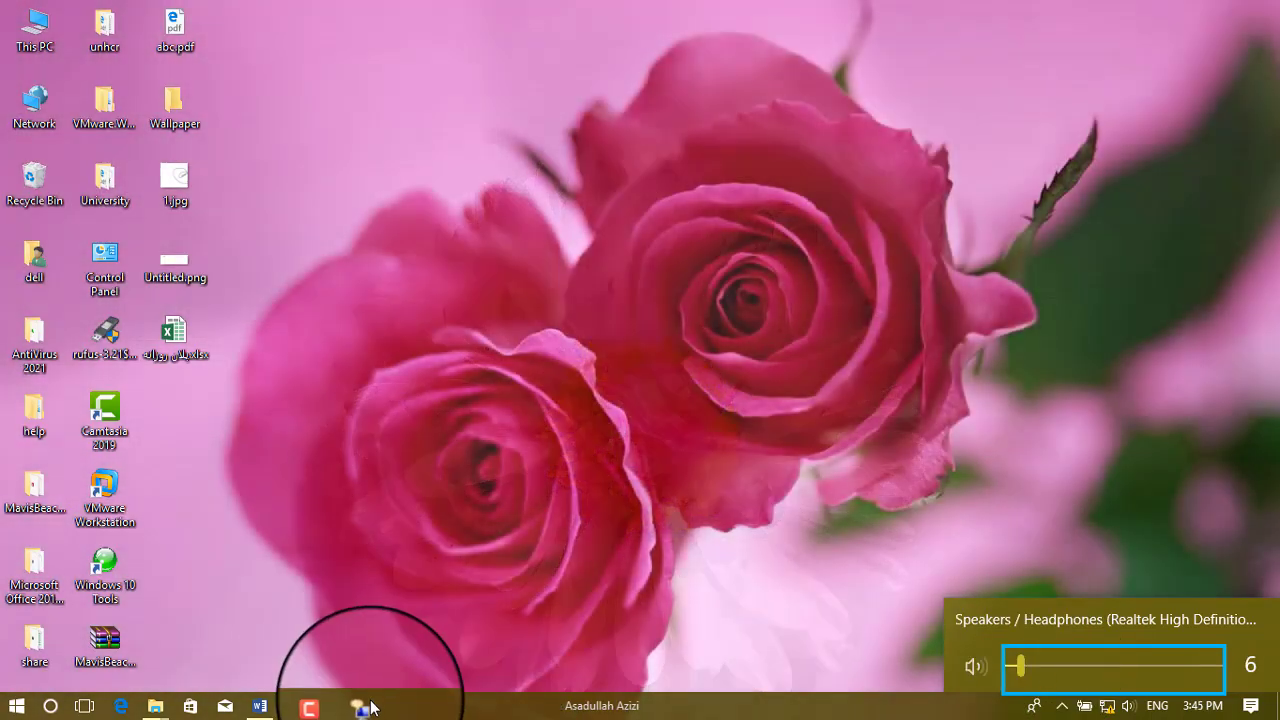
# Exit Narrator and close the BitLocker Drive Encryption window.
pyautogui.click(366, 706)
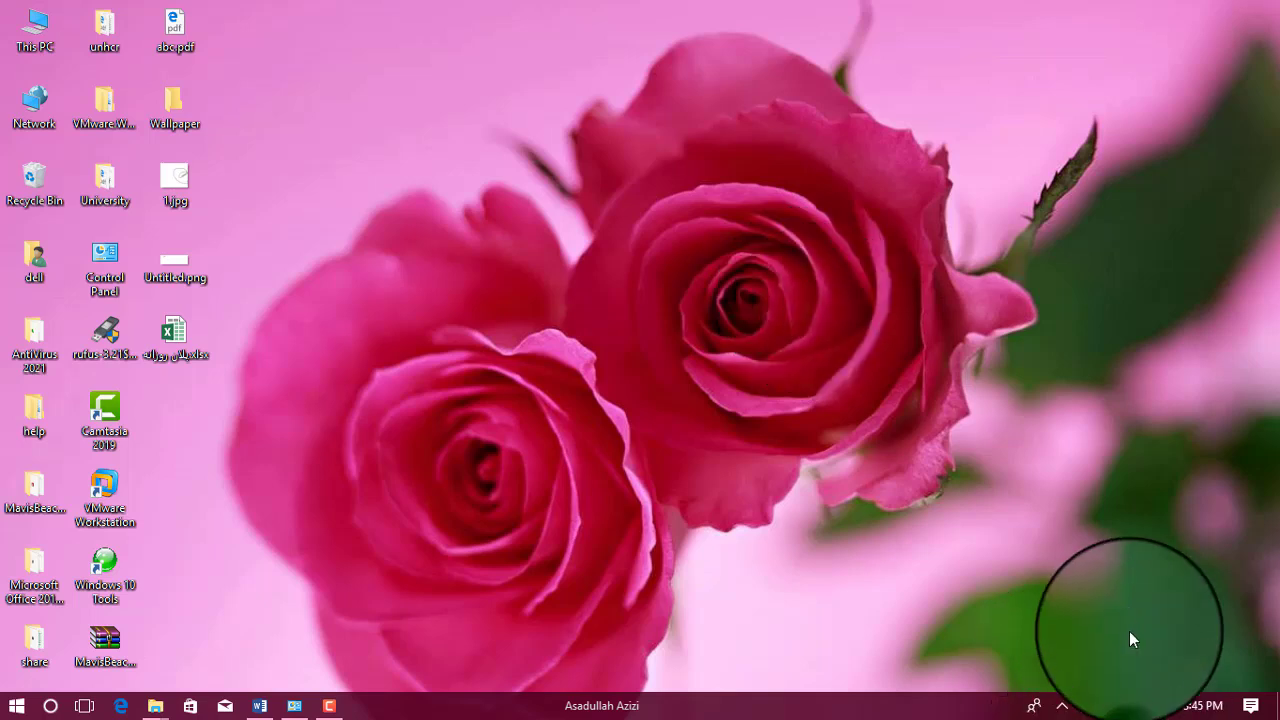
pyautogui.click(1128, 706)
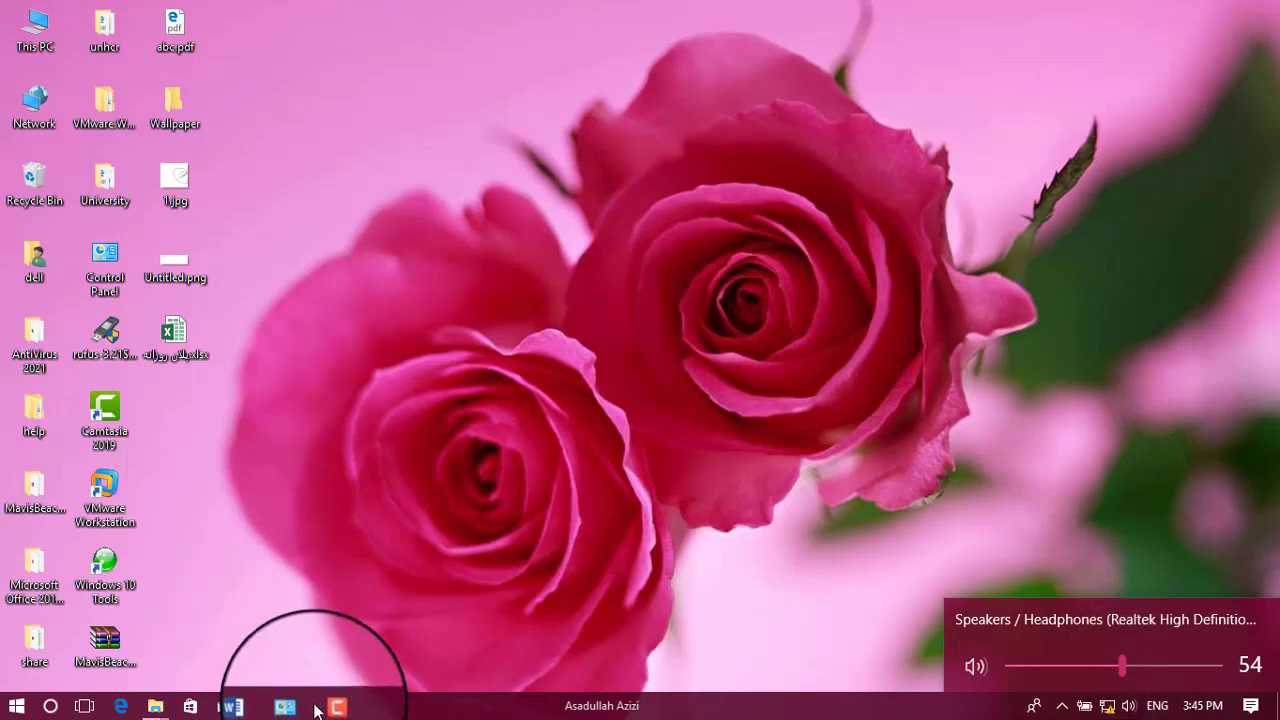
pyautogui.click(285, 707)
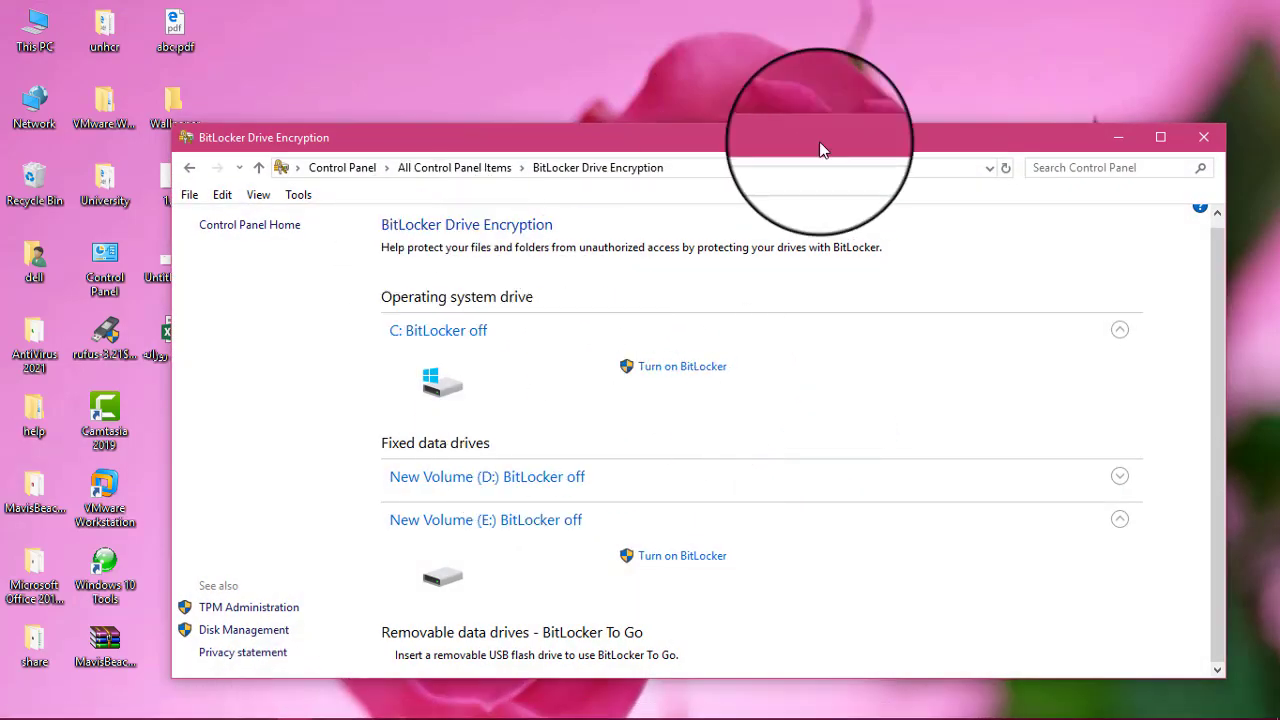
pyautogui.click(1203, 136)
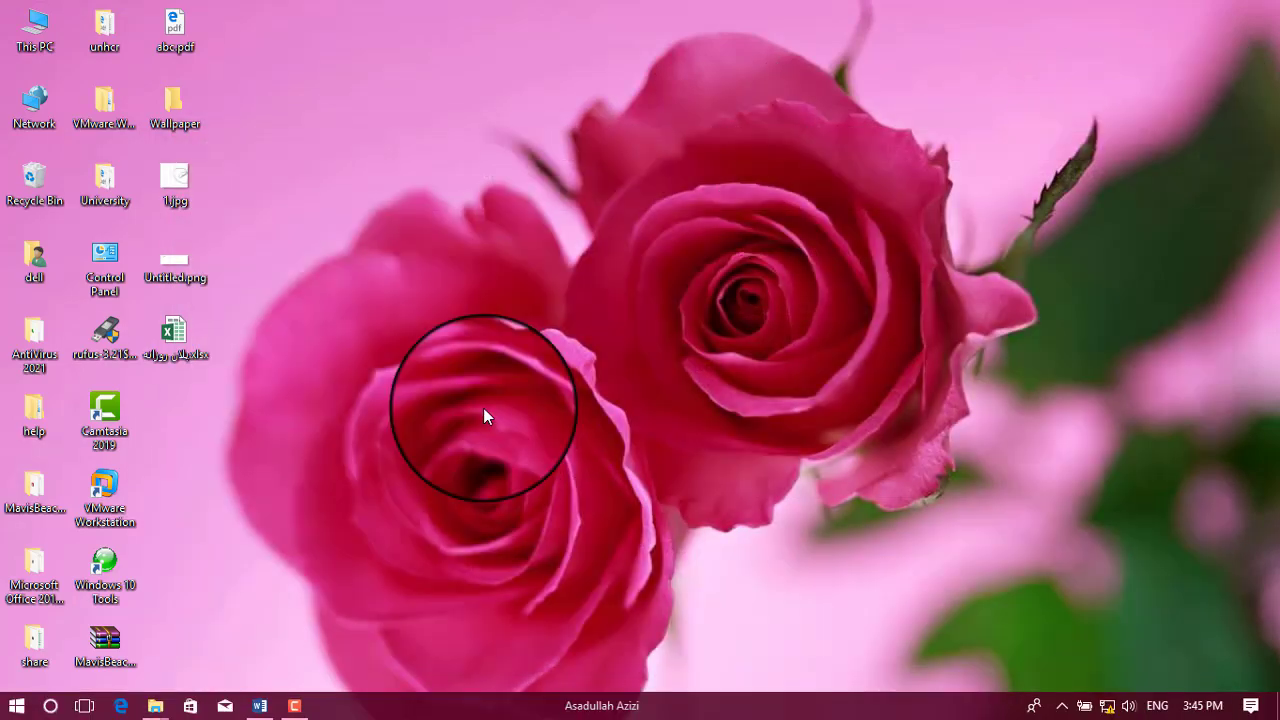
# Find Control Panel by searching for "con" and open its Ease of Access Center.
pyautogui.press('super')
pyautogui.write('con')
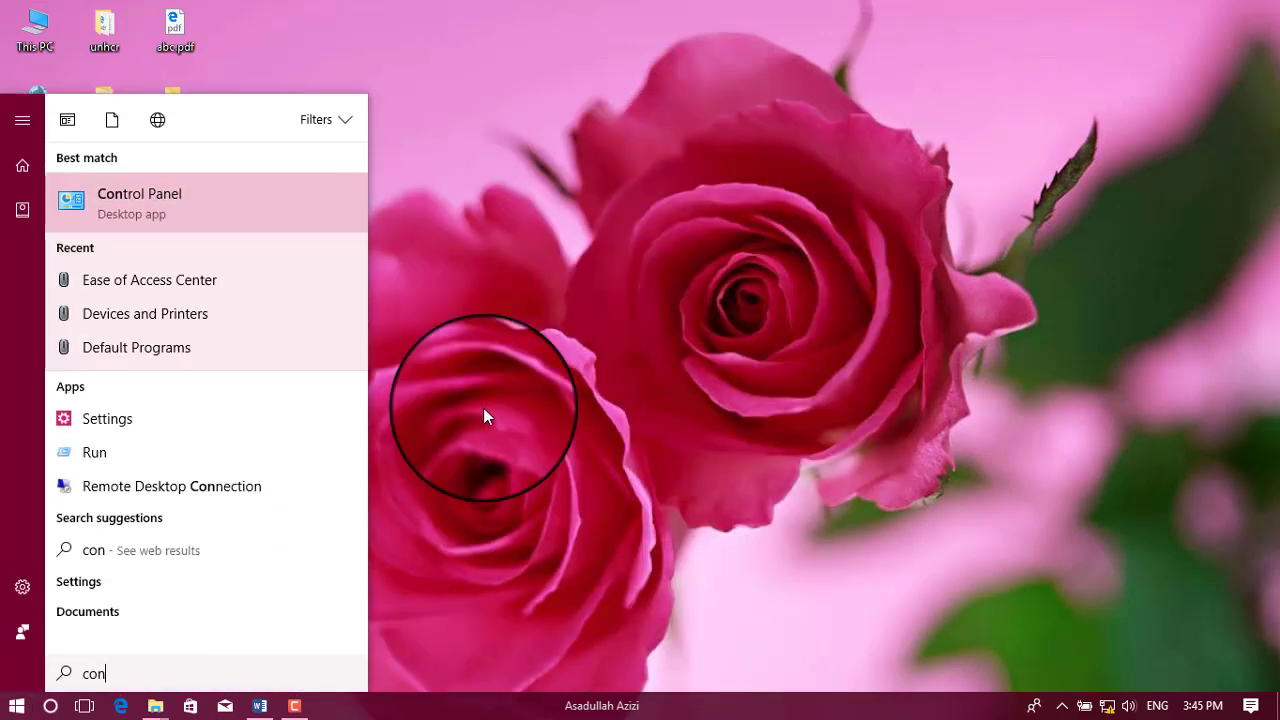
pyautogui.press('Return')
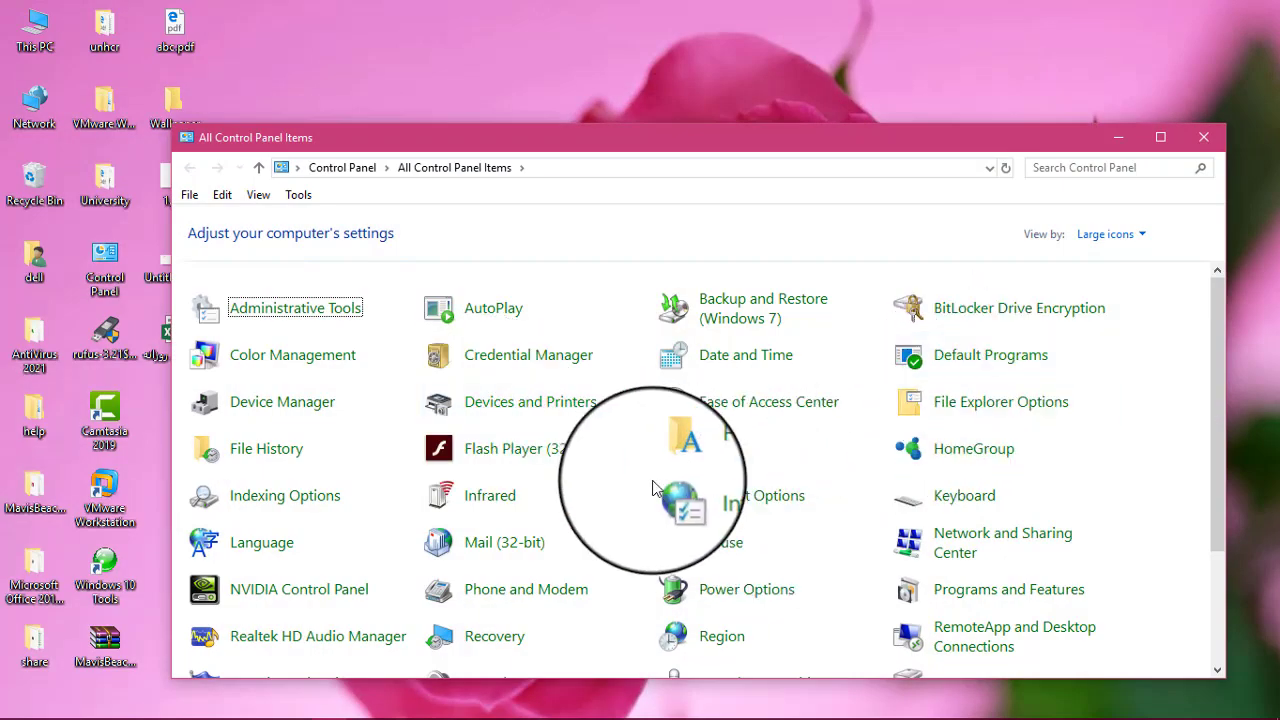
pyautogui.click(737, 404)
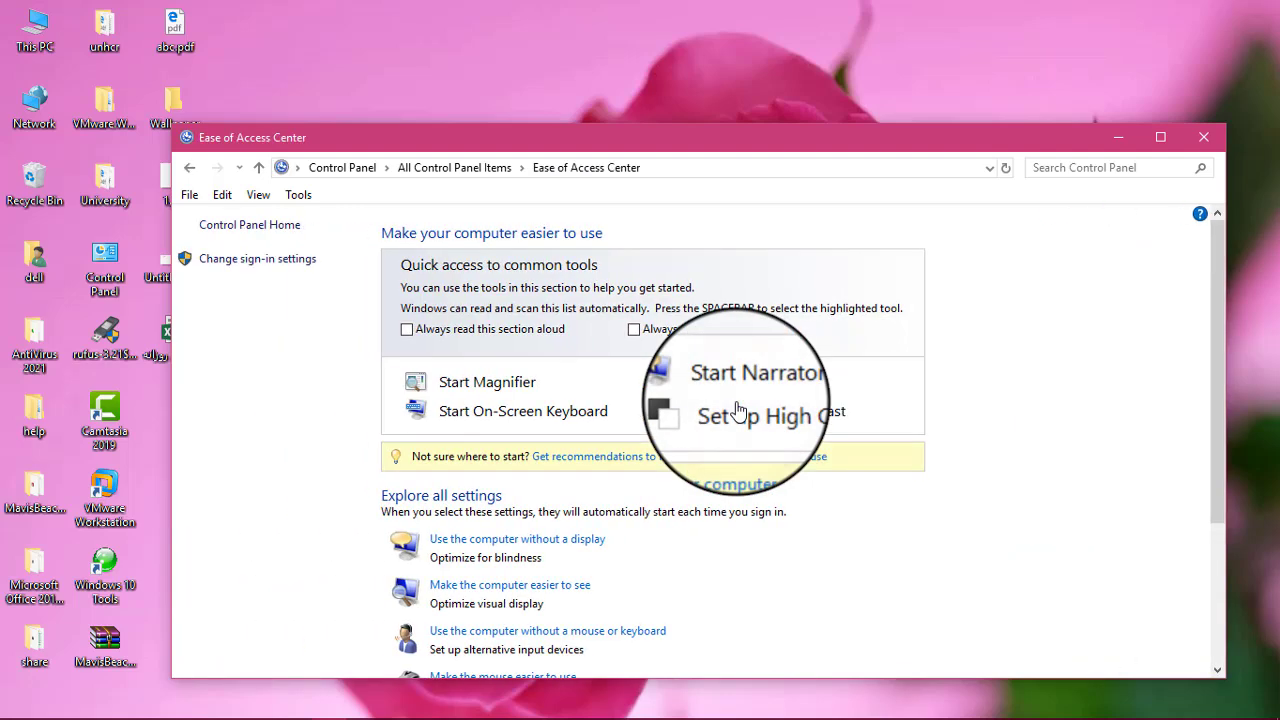
# Start the On-Screen Keyboard, move it lower on the screen and try the File Explorer shortcut.
pyautogui.click(499, 420)
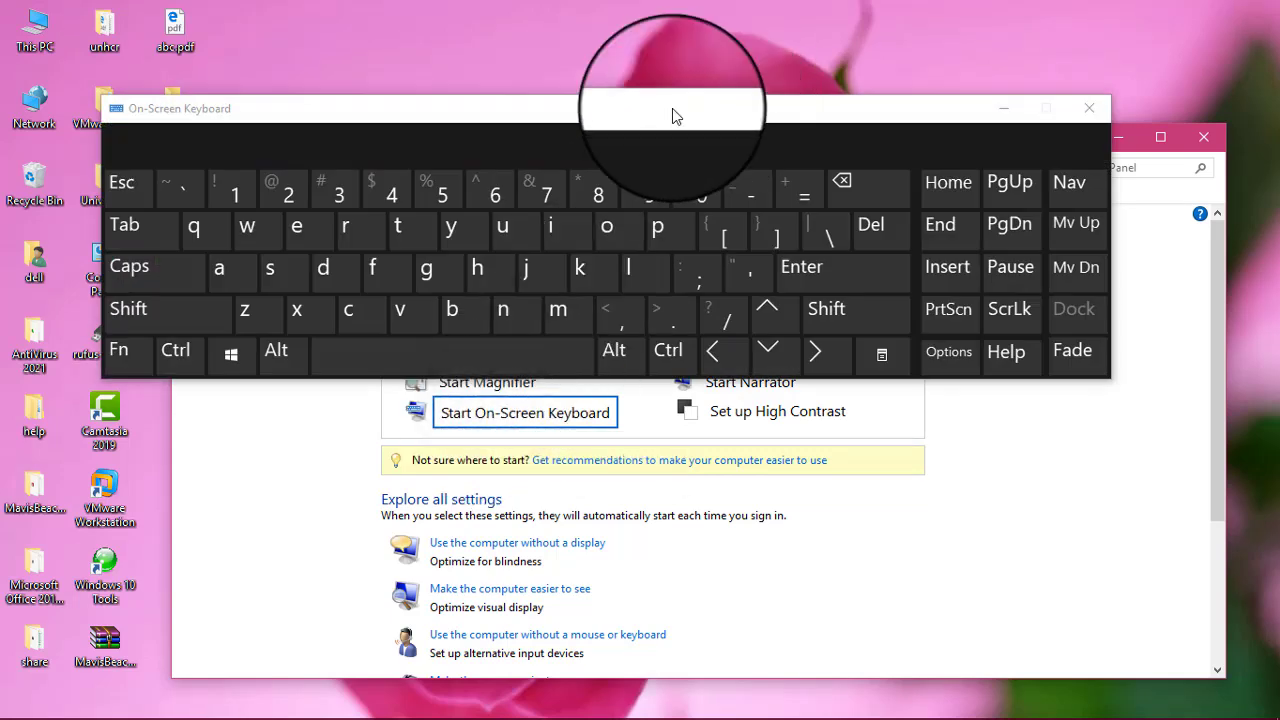
pyautogui.moveTo(672, 108); pyautogui.dragTo(729, 320)
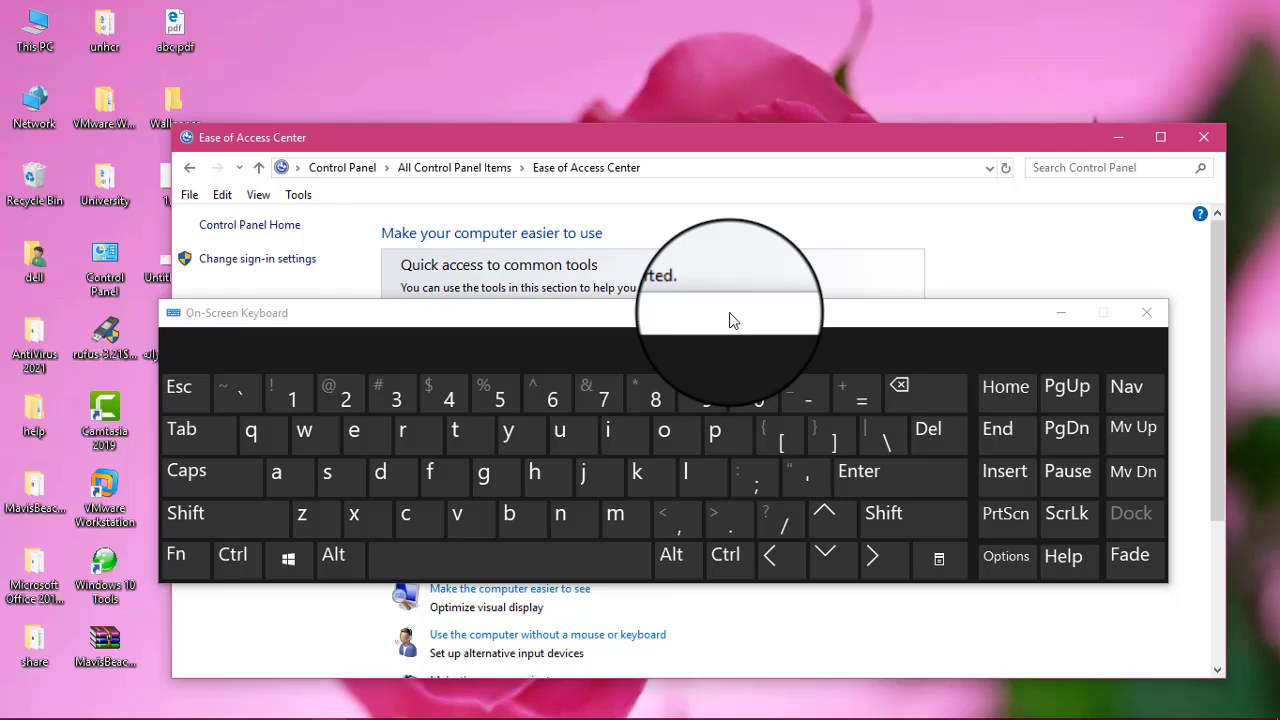
pyautogui.press('super+e')
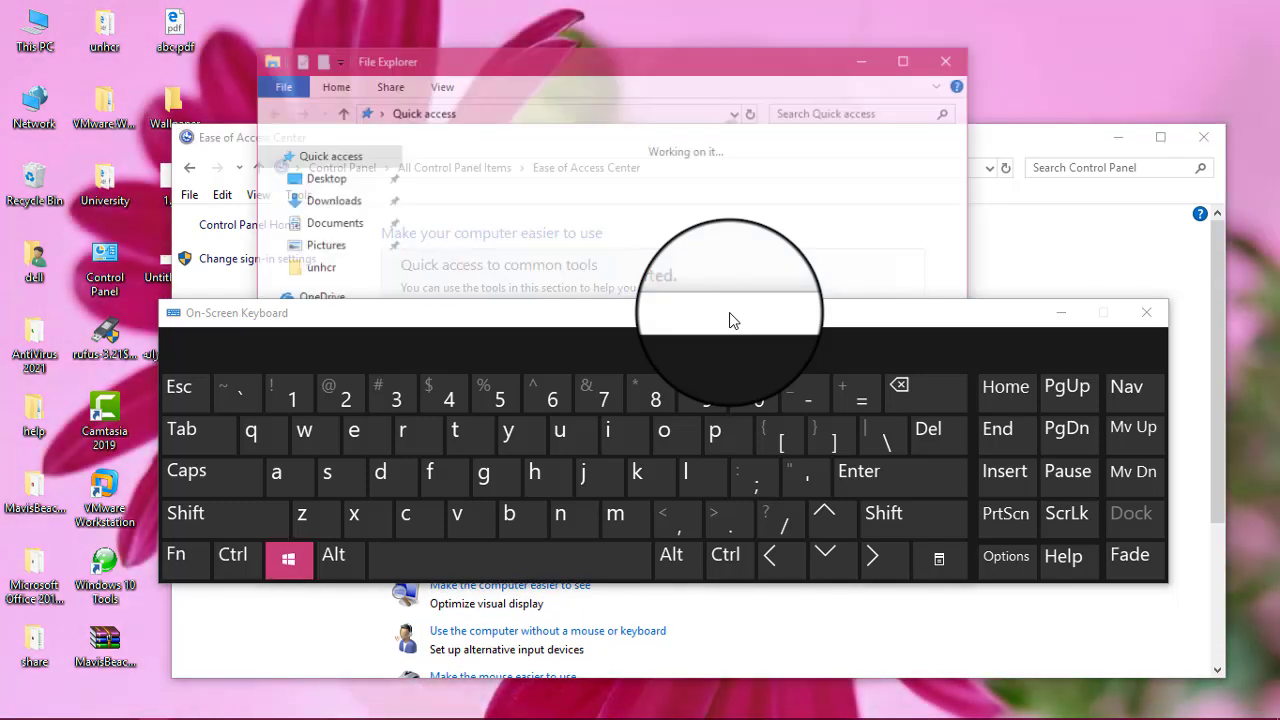
# Open the Run dialog and enter "ms" in its Open field, using the On-Screen Keyboard for the second letter.
pyautogui.press('super+r')
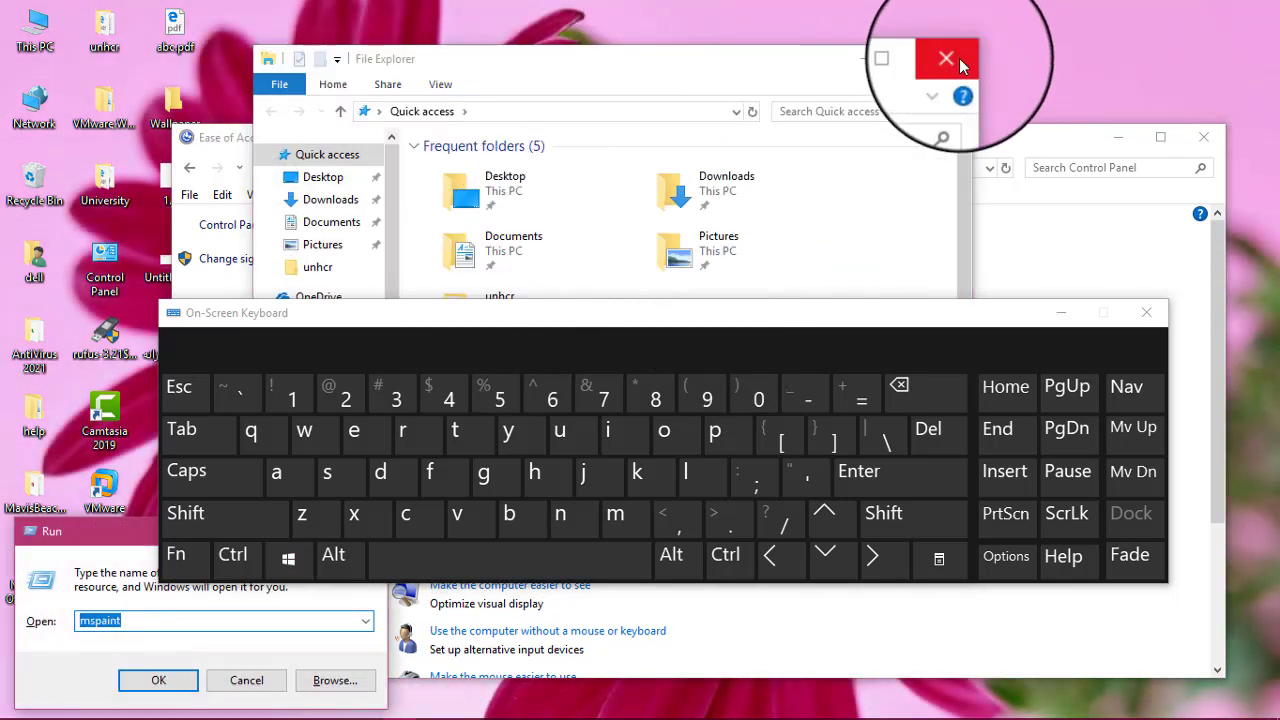
pyautogui.click(141, 625)
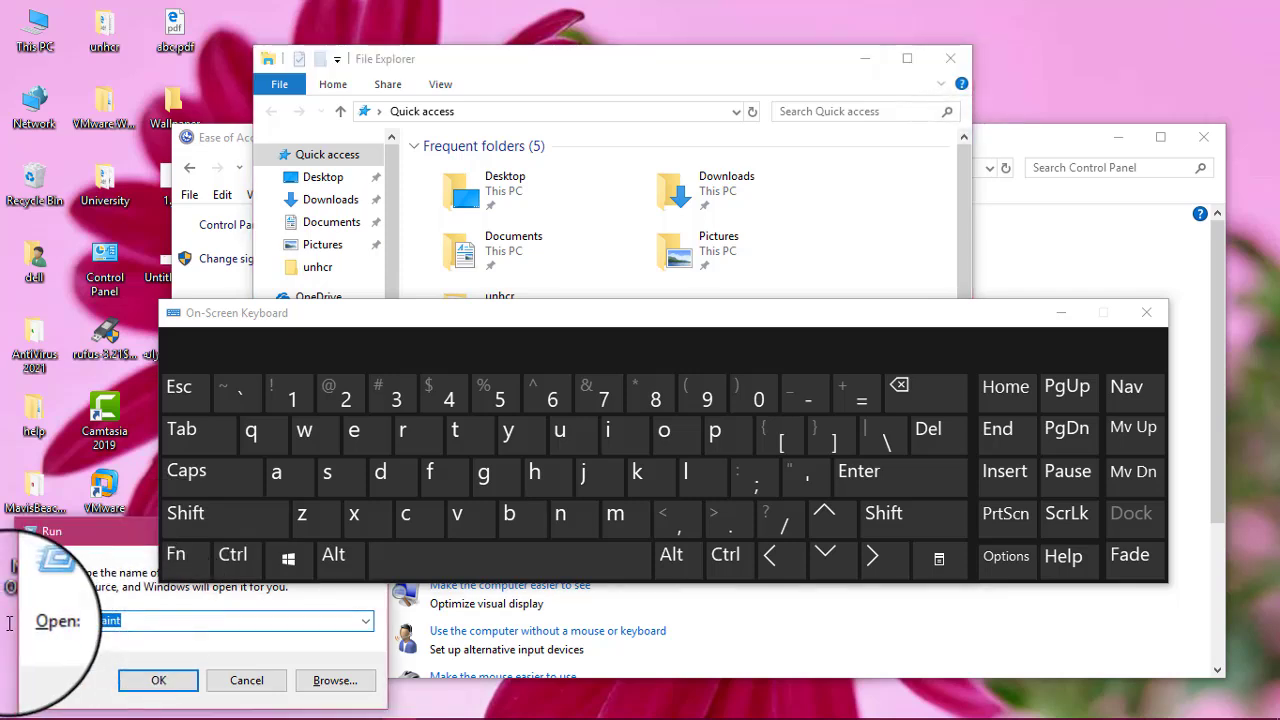
pyautogui.write('m')
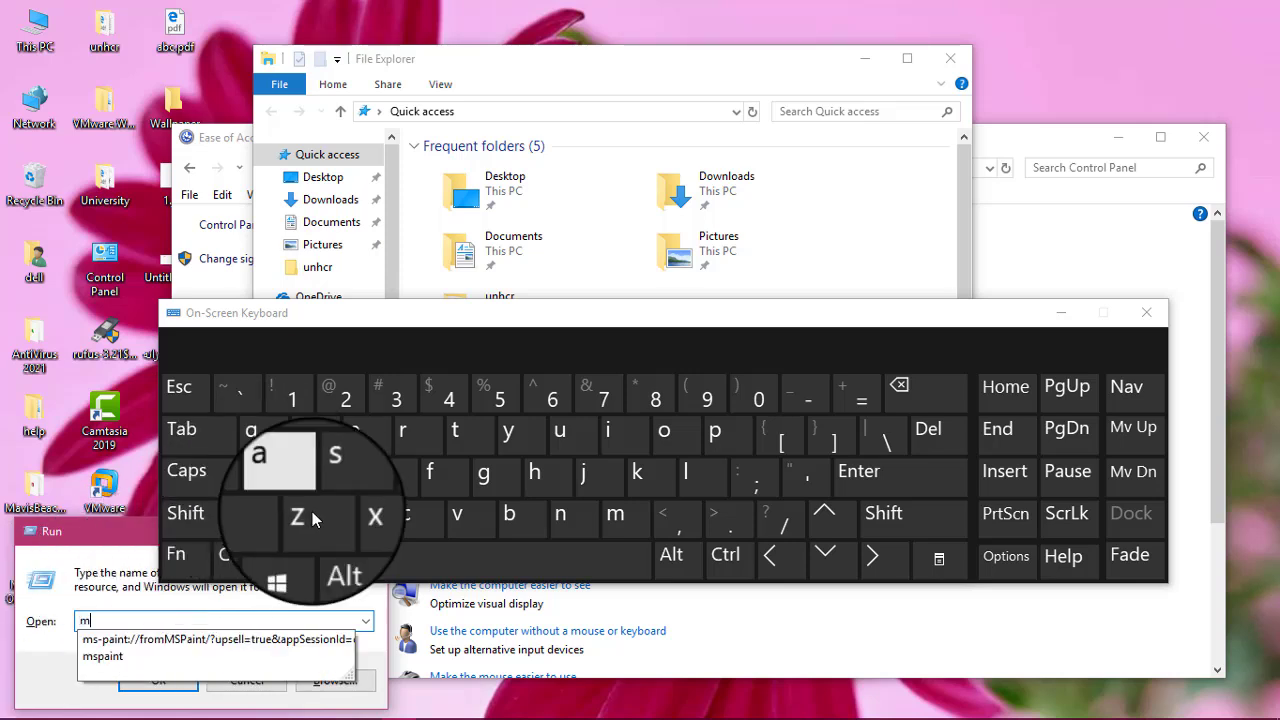
pyautogui.click(327, 471)
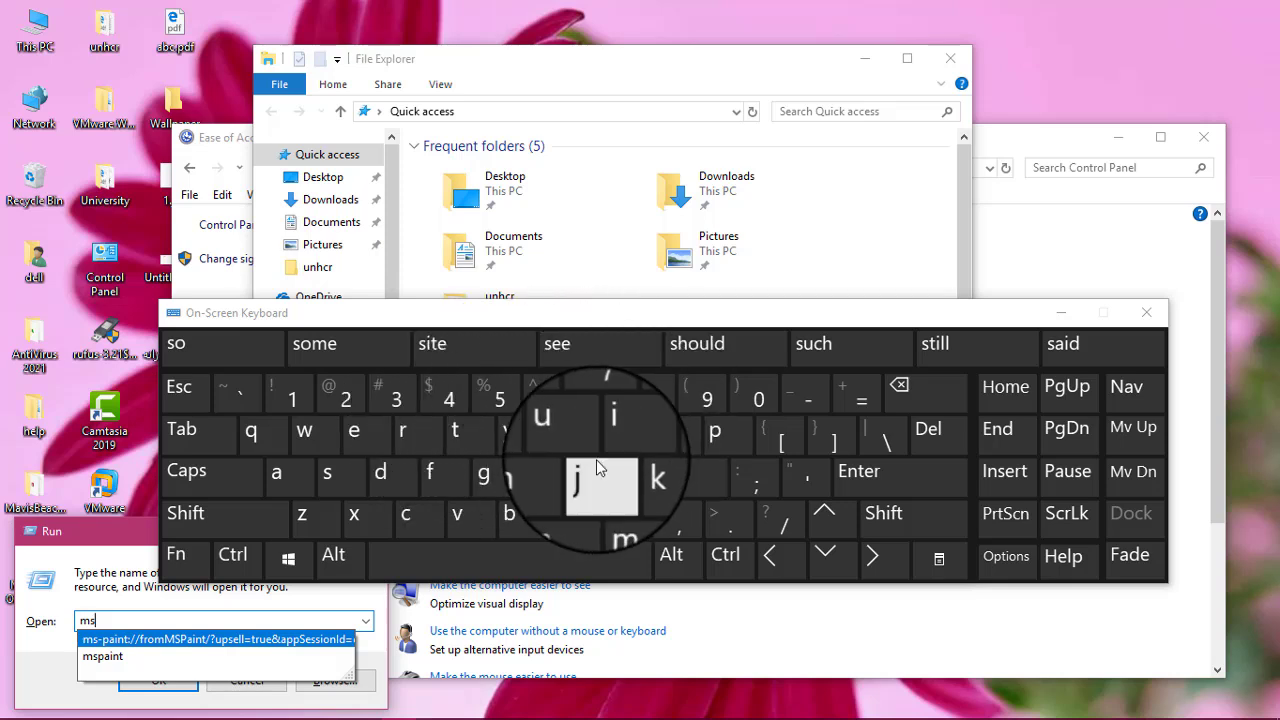
# Show the On-Screen Keyboard's shifted characters, switch the input language to Persian and show that layout's shifted characters.
pyautogui.press('shift')
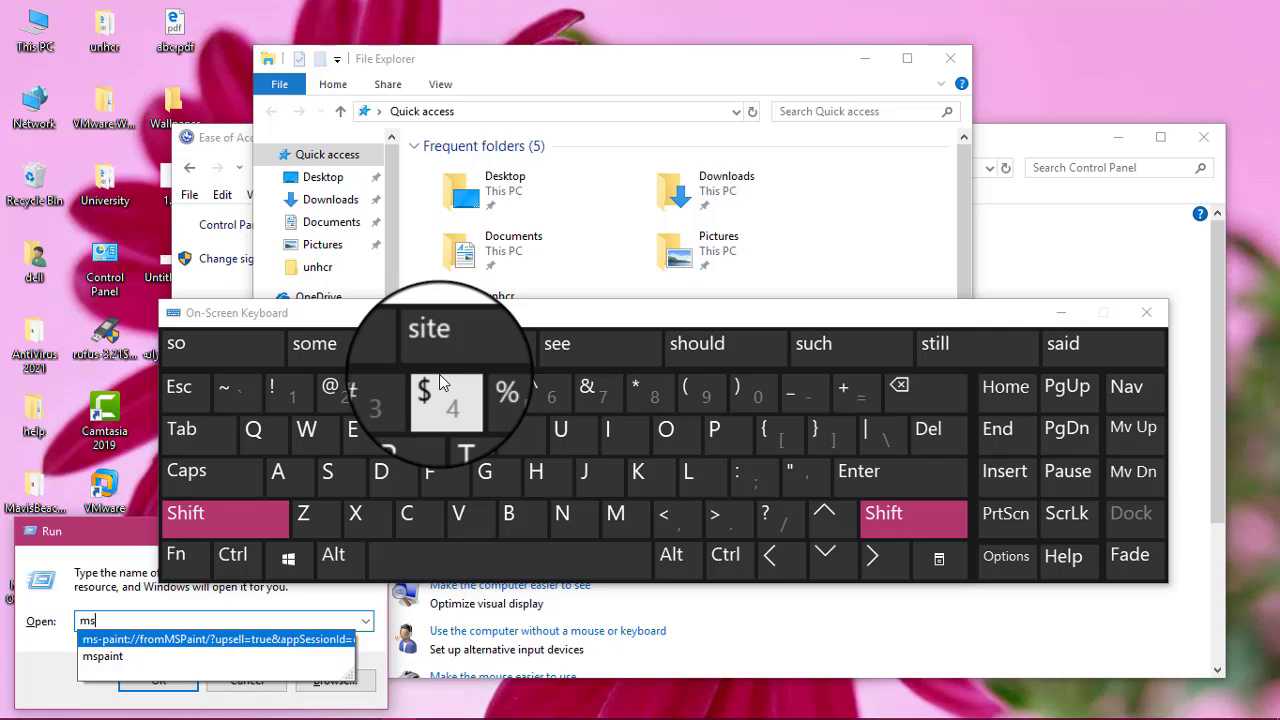
pyautogui.press('shift')
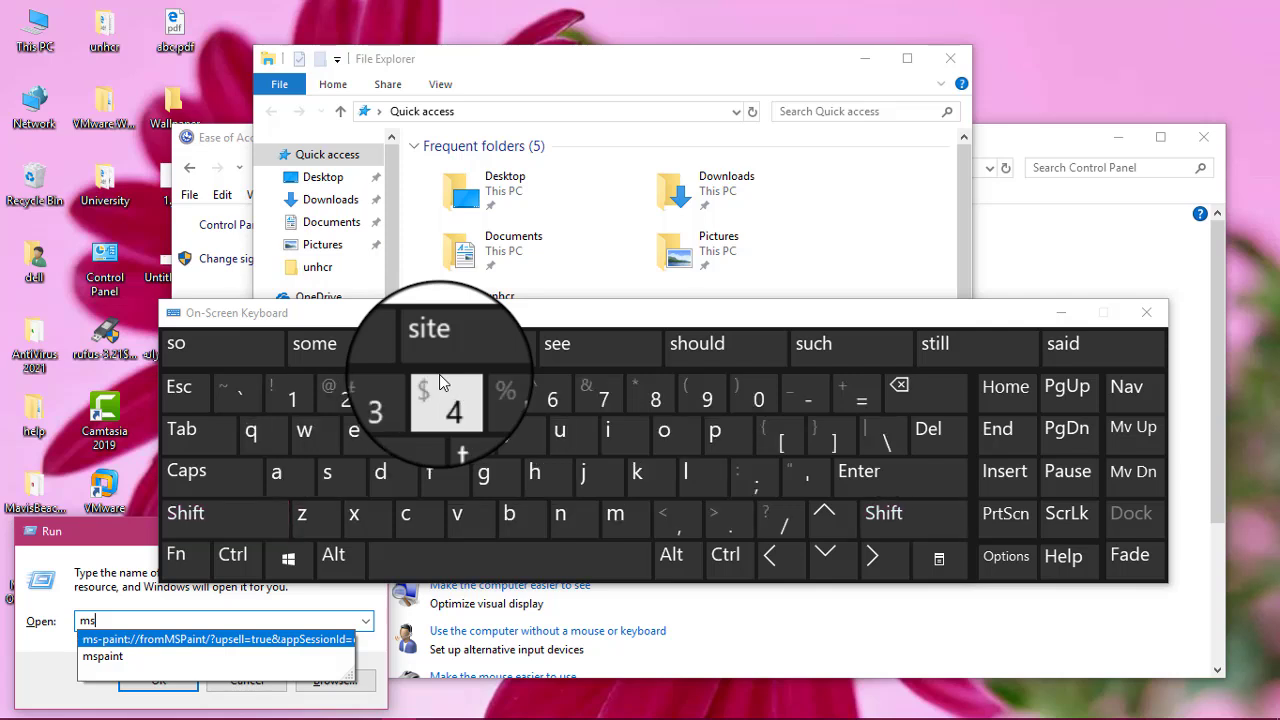
pyautogui.hotkey('alt', 'shift')
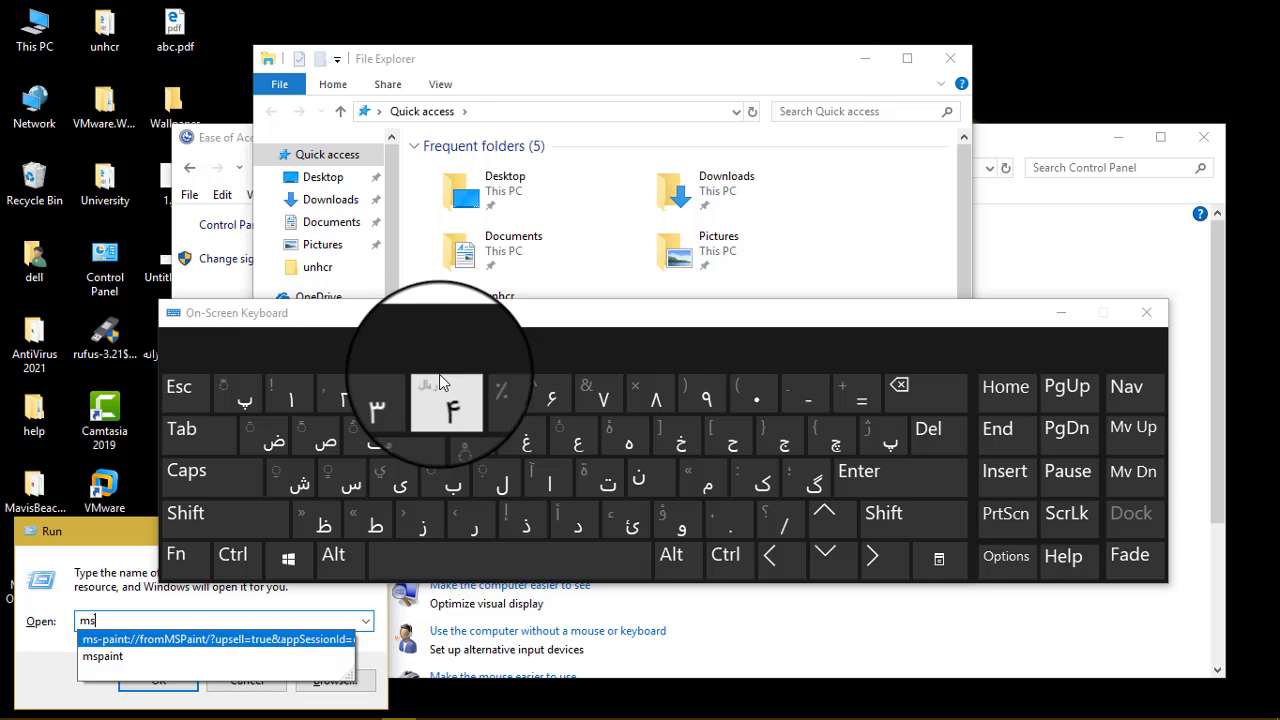
pyautogui.press('shift')
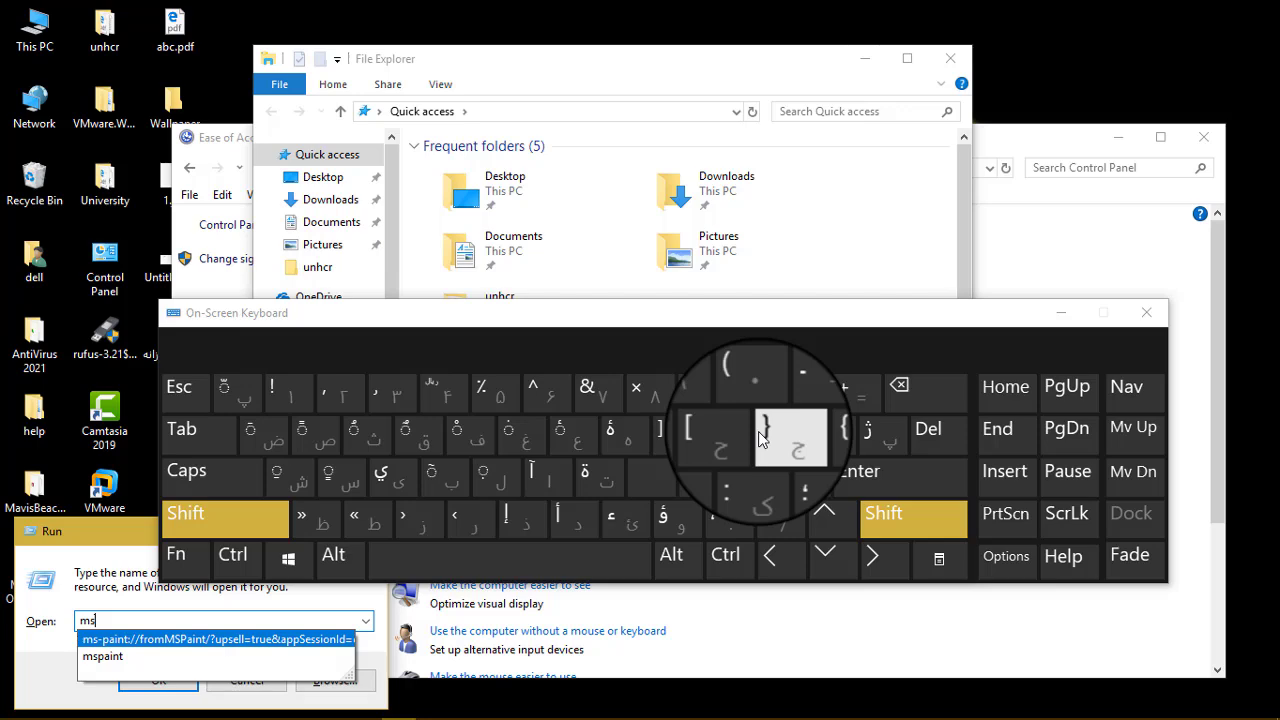
# Close the On-Screen Keyboard, the Run dialog and the File Explorer window.
pyautogui.click(1146, 312)
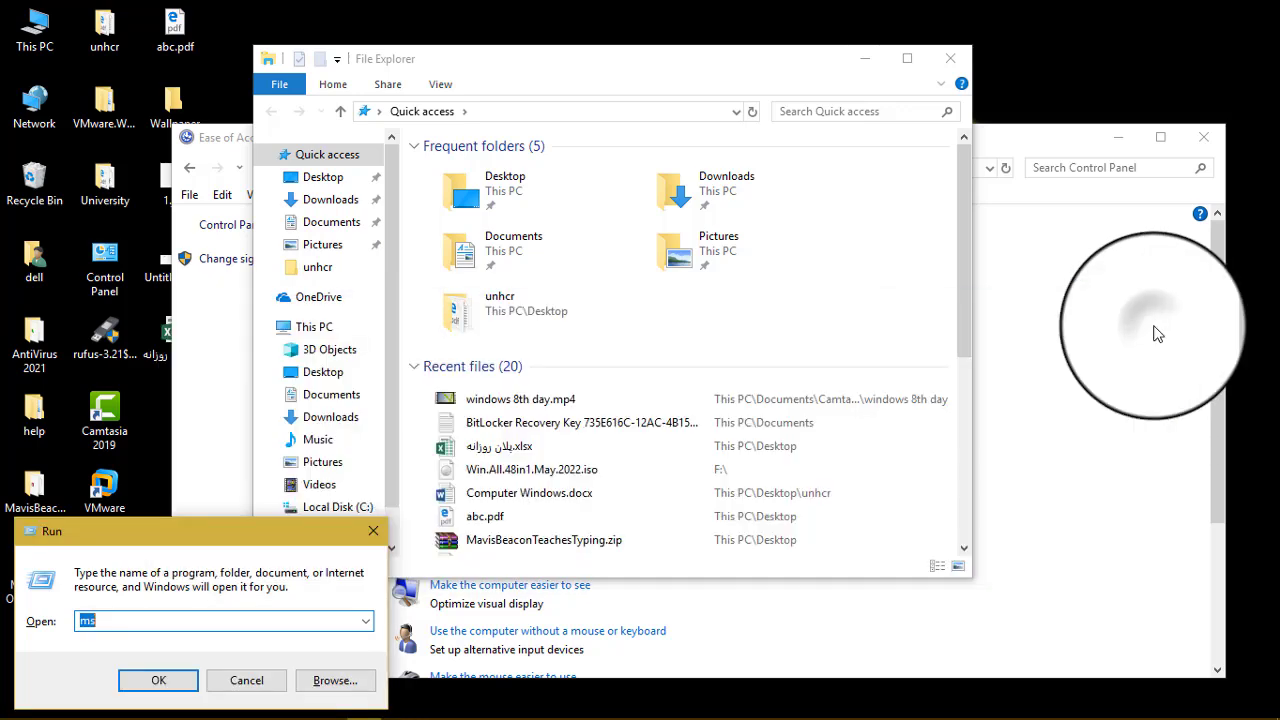
pyautogui.click(365, 531)
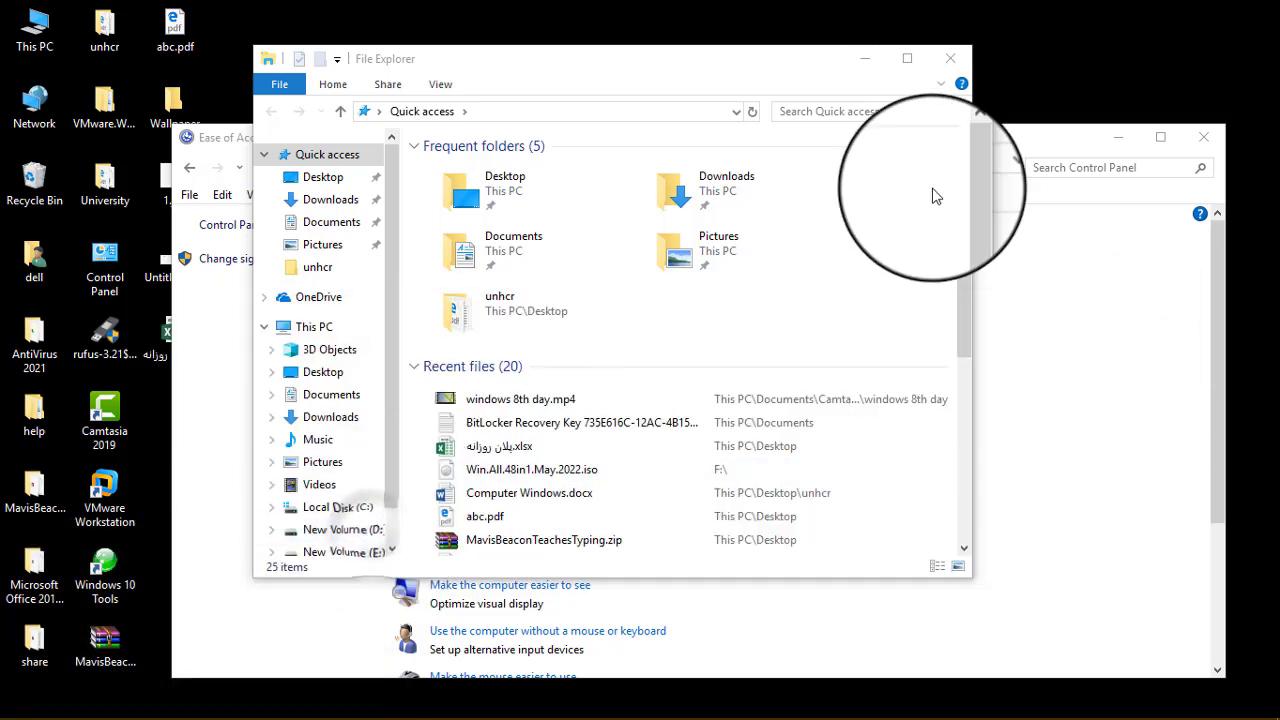
pyautogui.click(951, 59)
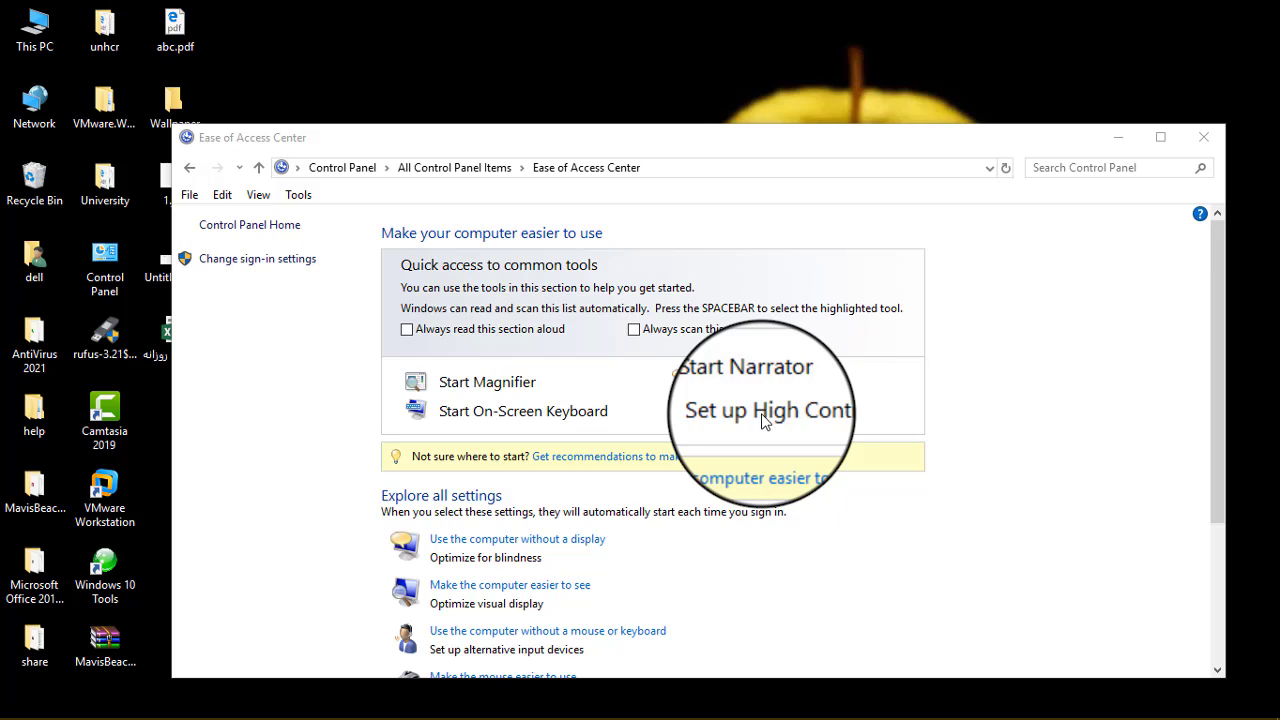
# Open the High Contrast setup from the Ease of Access Center and turn on High Contrast, accepting its confirmation.
pyautogui.click(762, 420)
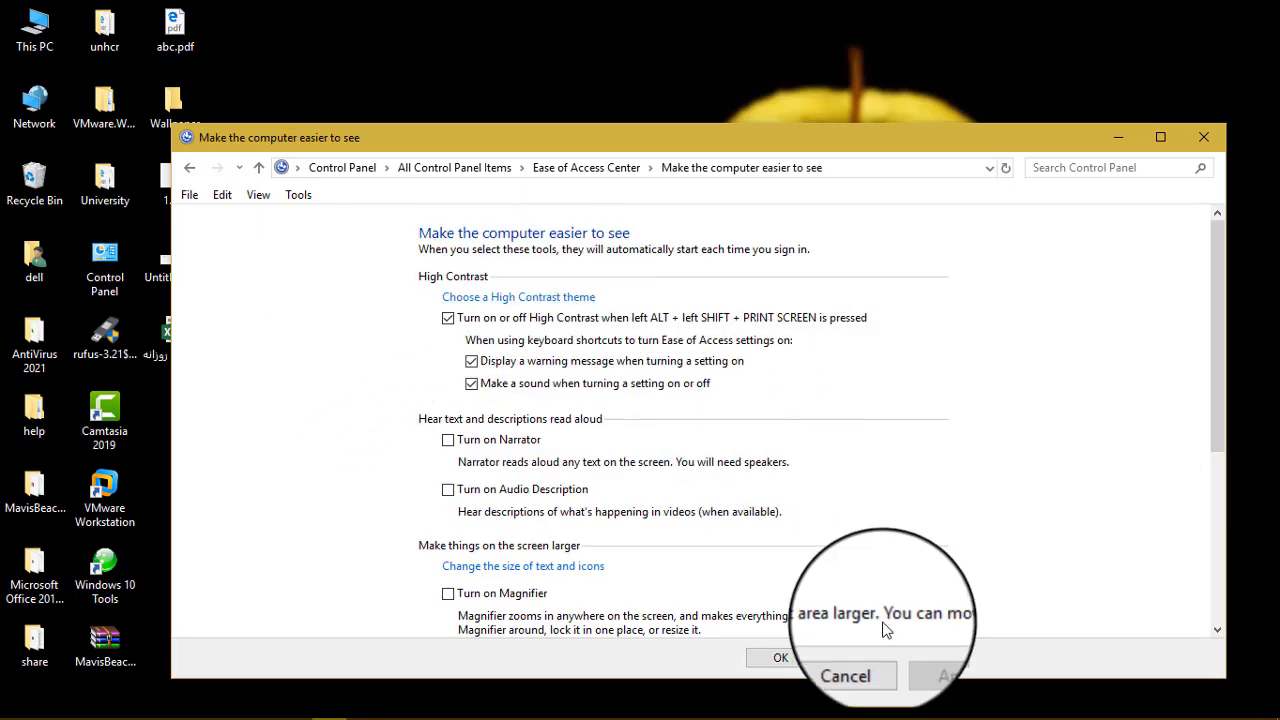
pyautogui.click(786, 658)
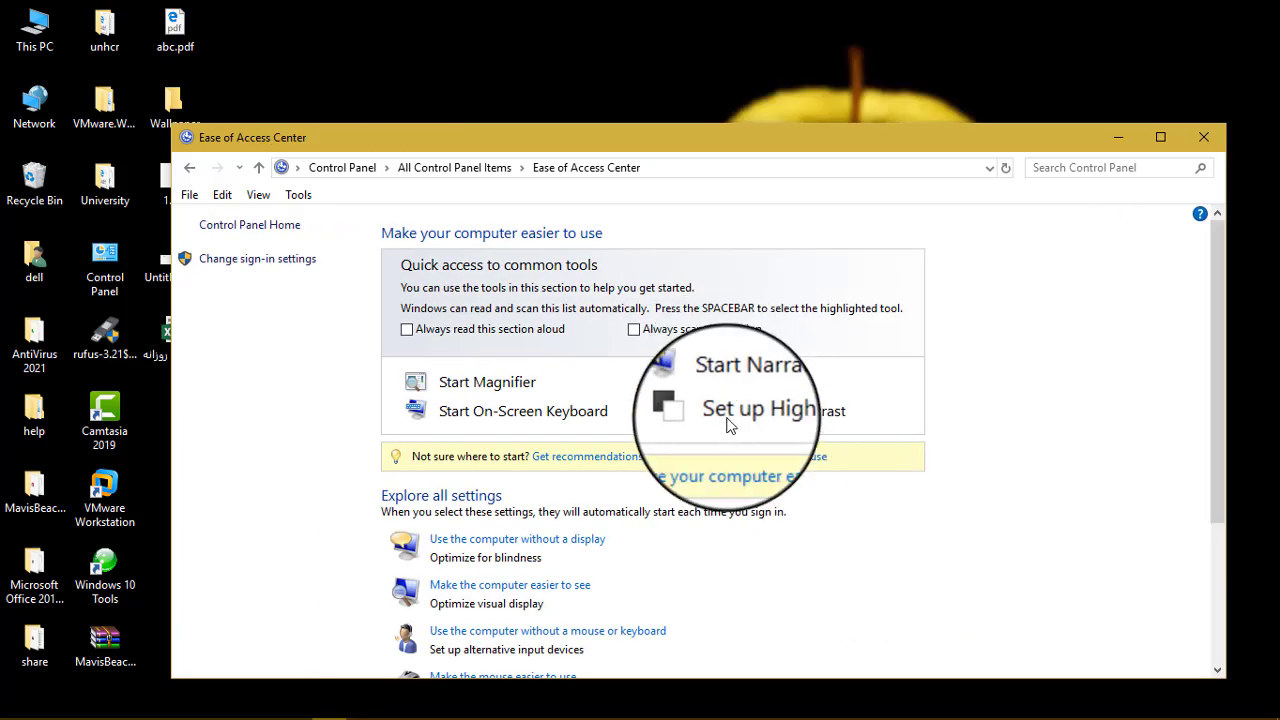
pyautogui.click(779, 410)
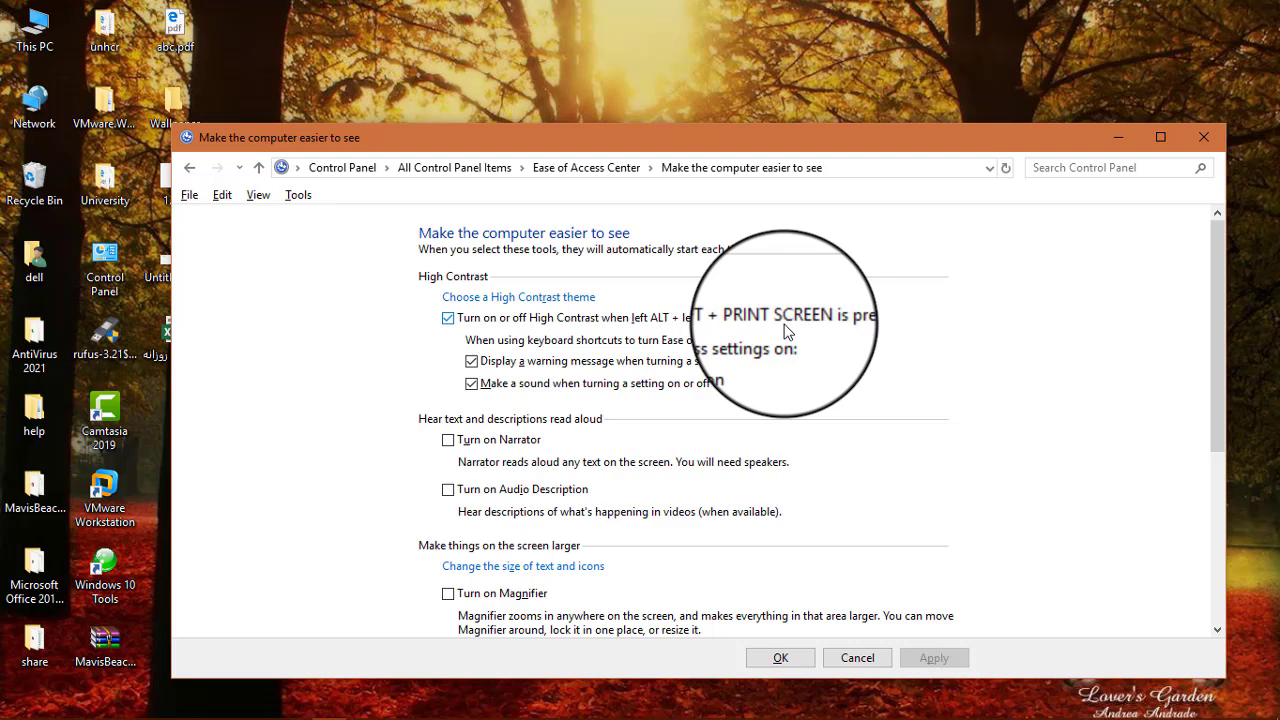
pyautogui.press('shift+alt+Print')
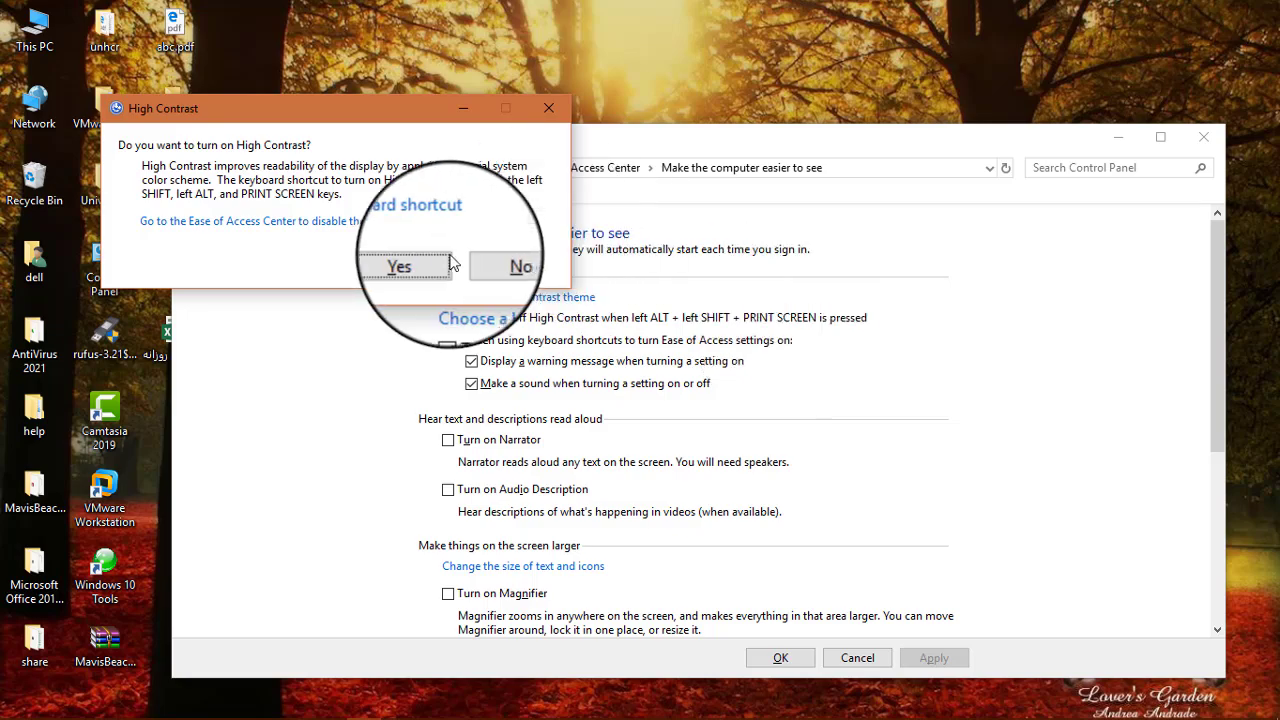
pyautogui.click(414, 263)
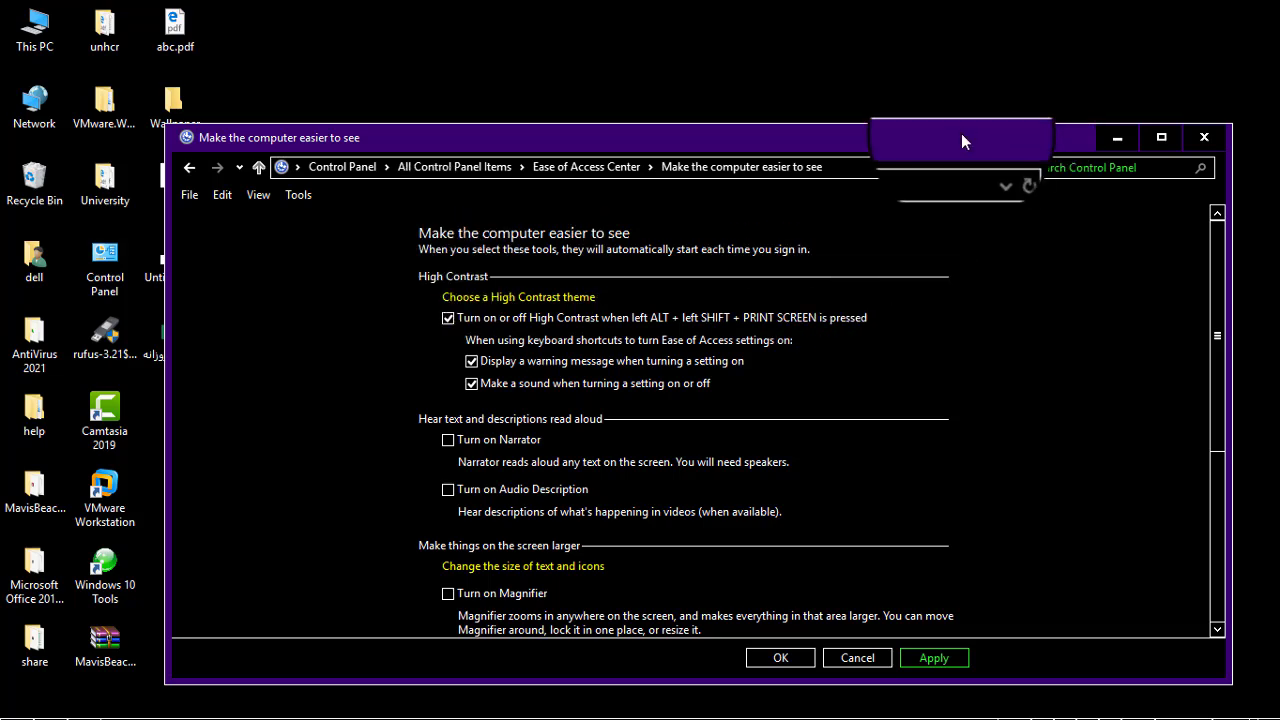
# Move the "Make the computer easier to see" window higher, look through its options and minimize it.
pyautogui.moveTo(961, 134); pyautogui.dragTo(972, 60)
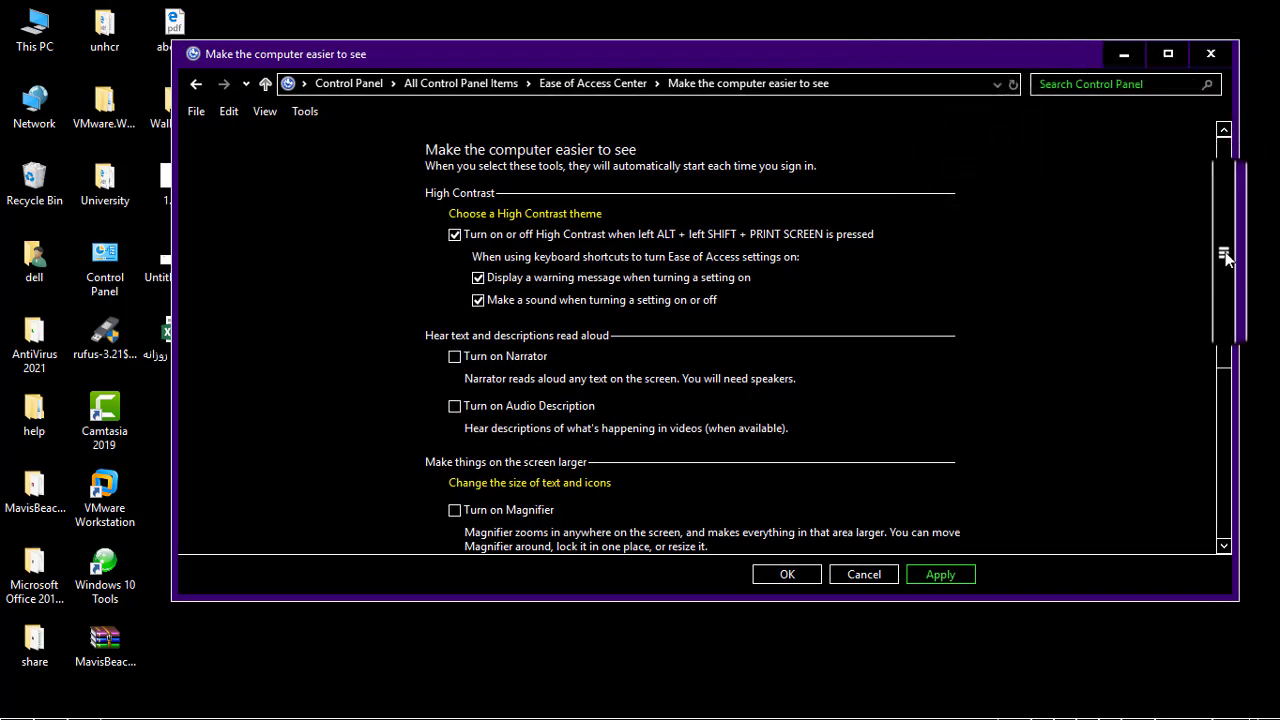
pyautogui.moveTo(1225, 252); pyautogui.dragTo(1226, 348)
pyautogui.click(1210, 53)
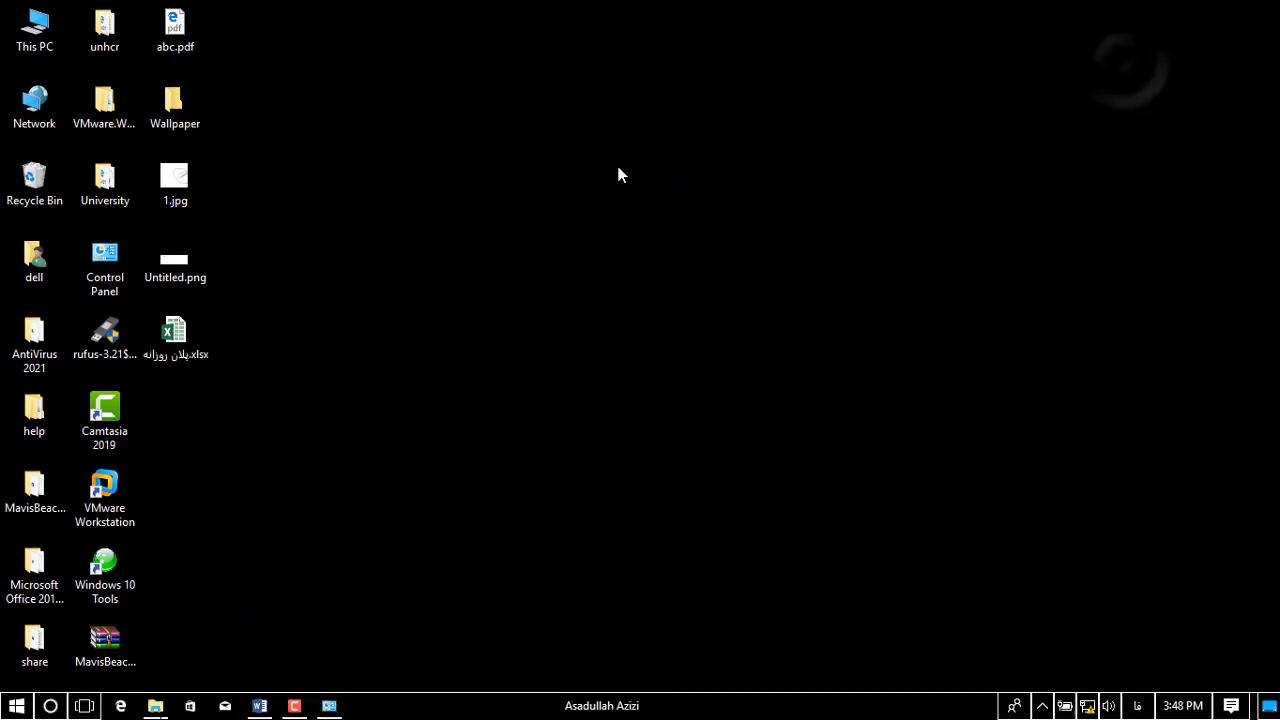
# Refresh the desktop several times while High Contrast is on.
pyautogui.rightClick(617, 174)
pyautogui.click(664, 240)
pyautogui.rightClick(664, 234)
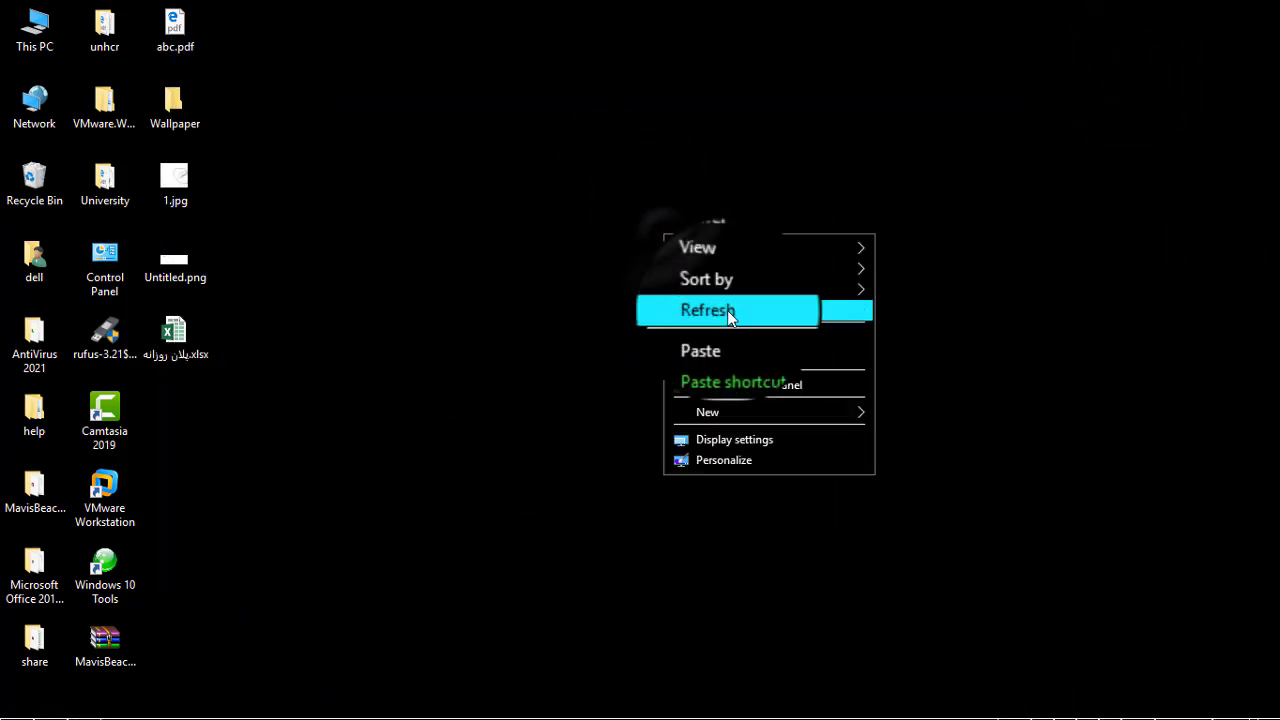
pyautogui.click(727, 311)
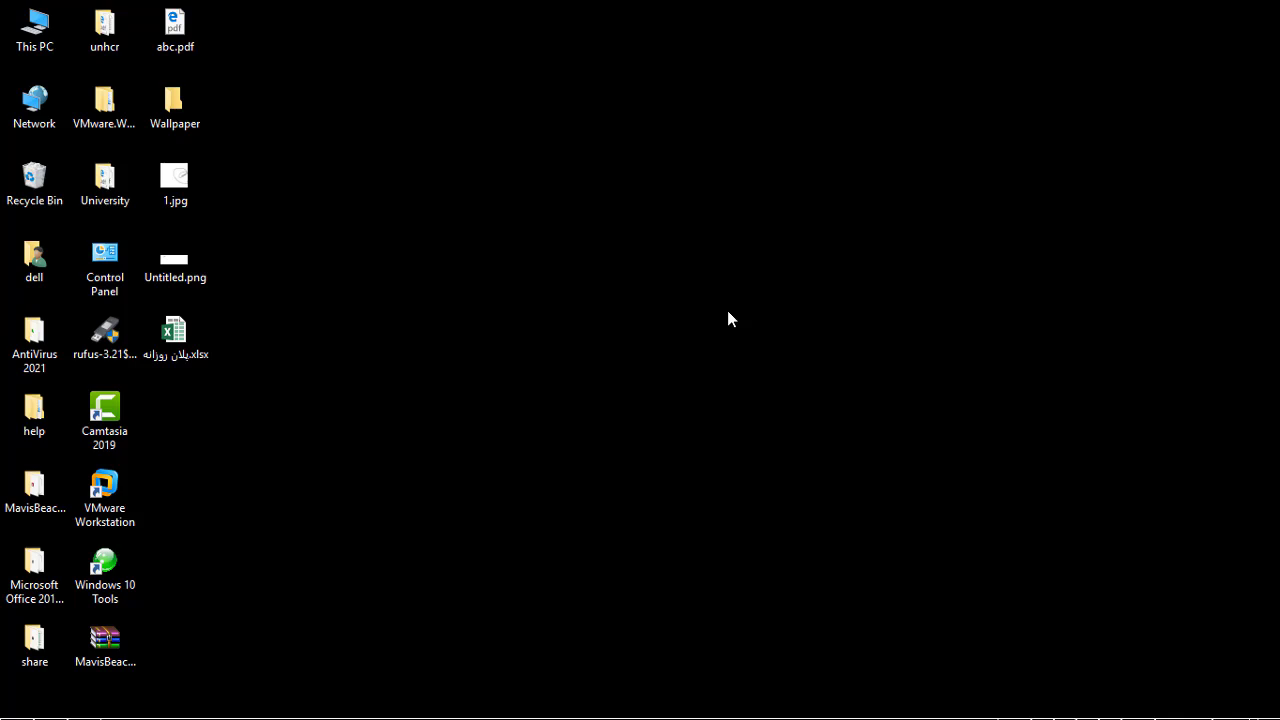
pyautogui.rightClick(728, 312)
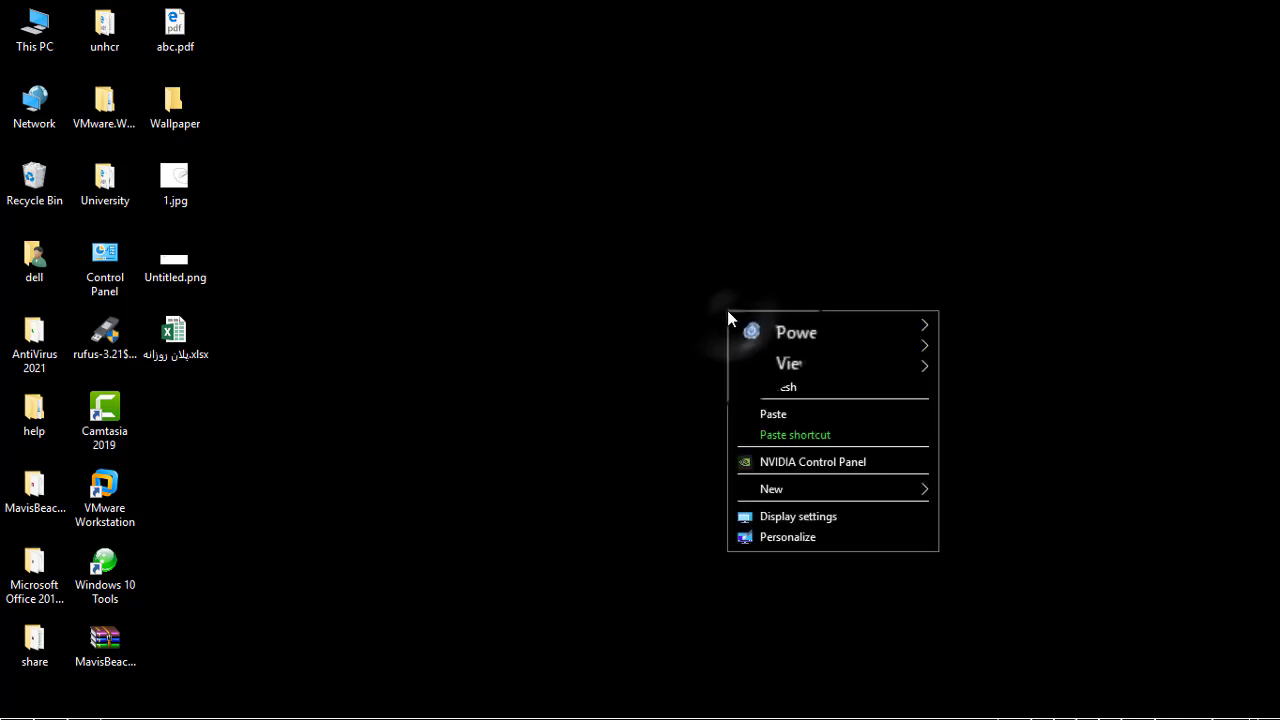
pyautogui.click(788, 385)
# Restore the "Make the computer easier to see" window and return to its High Contrast section.
pyautogui.moveTo(506, 690)
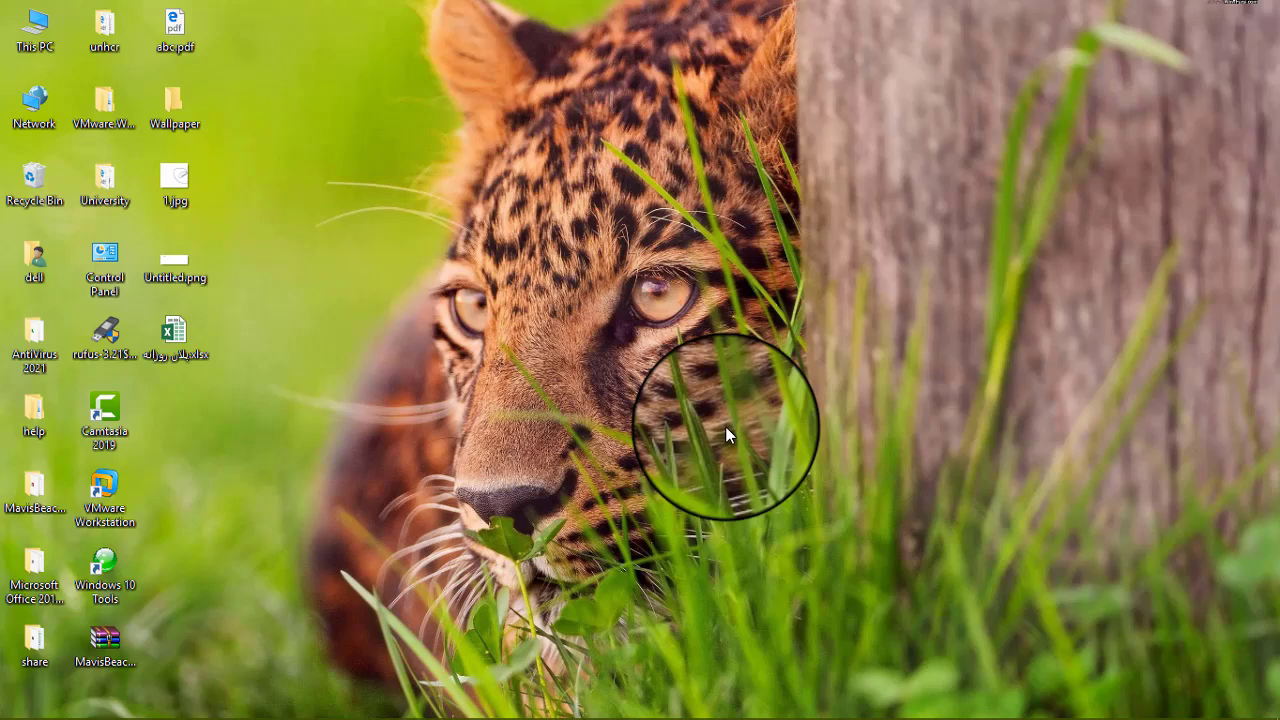
pyautogui.moveTo(505, 714)
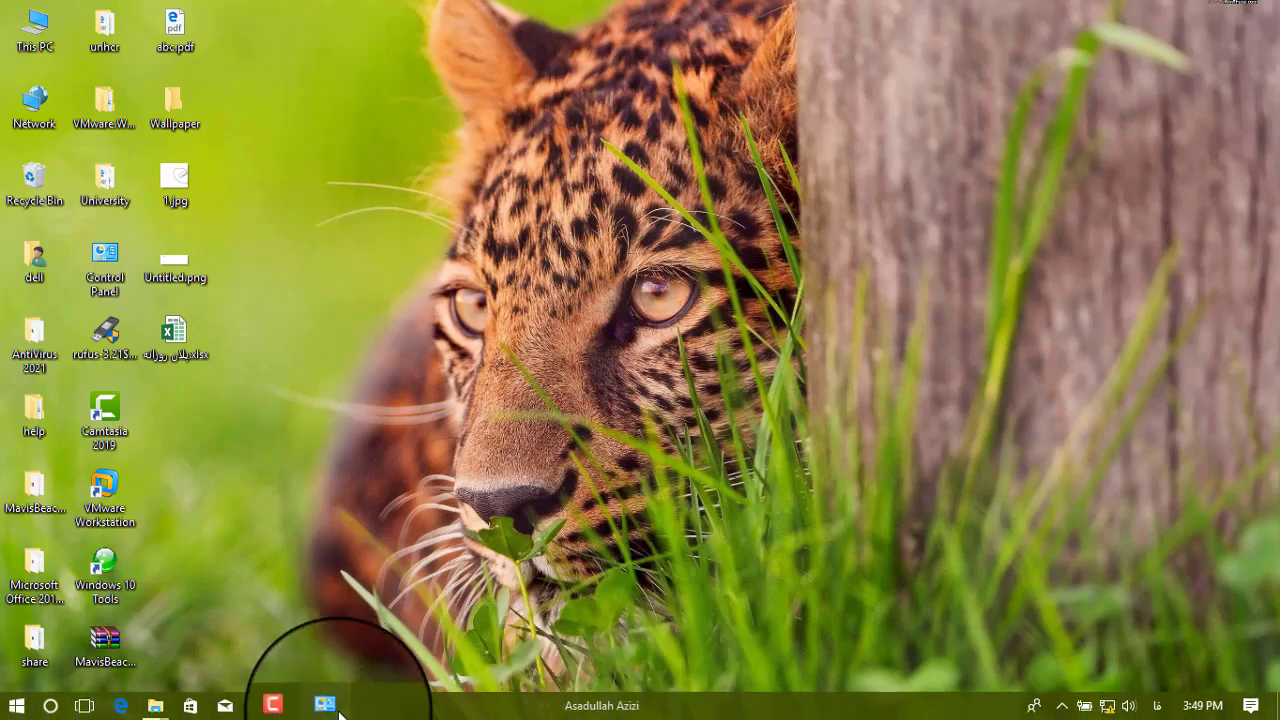
pyautogui.click(337, 708)
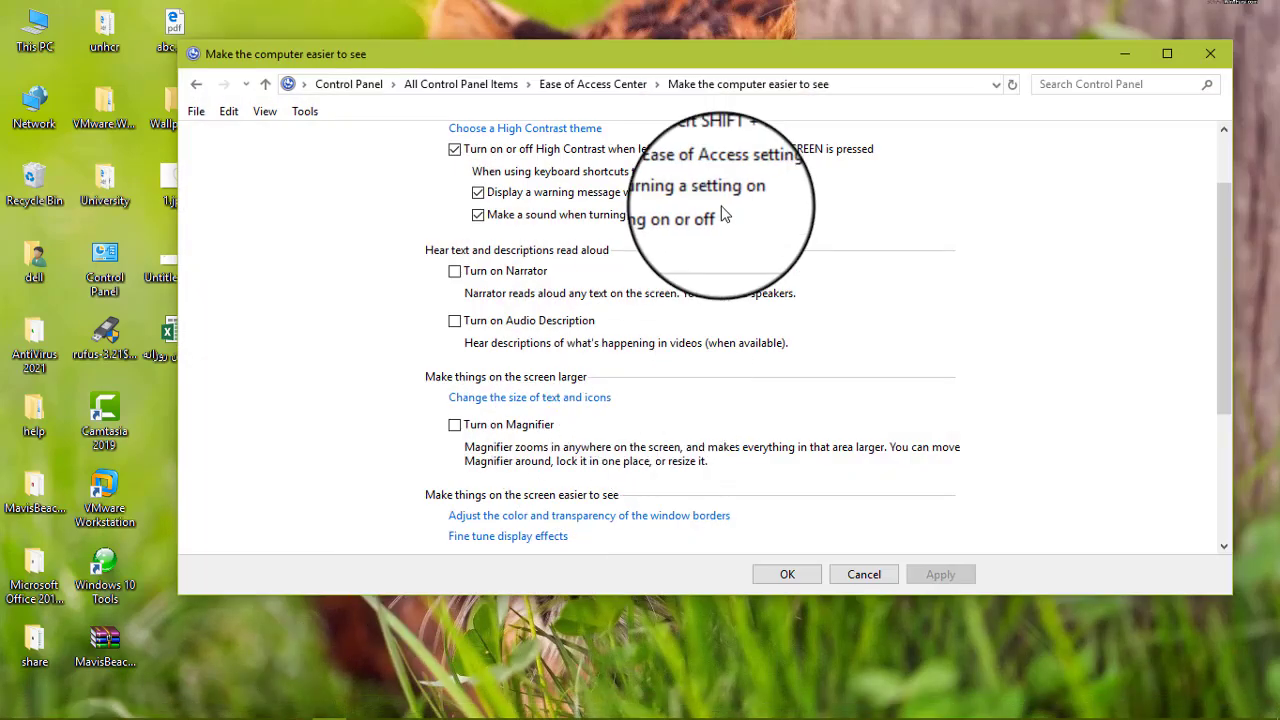
pyautogui.moveTo(1225, 300); pyautogui.dragTo(1225, 258)
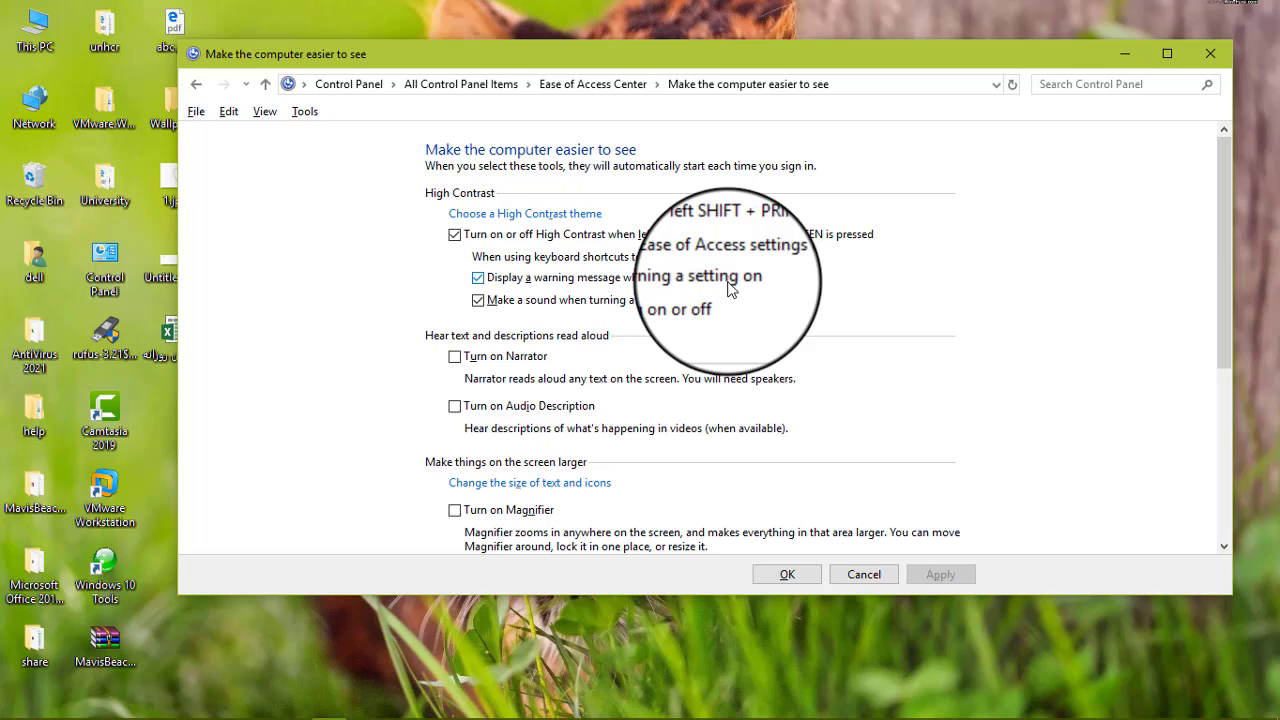
# Bring up the High Contrast confirmation, move it over the settings window and decline it.
pyautogui.press('alt+shift+Print')
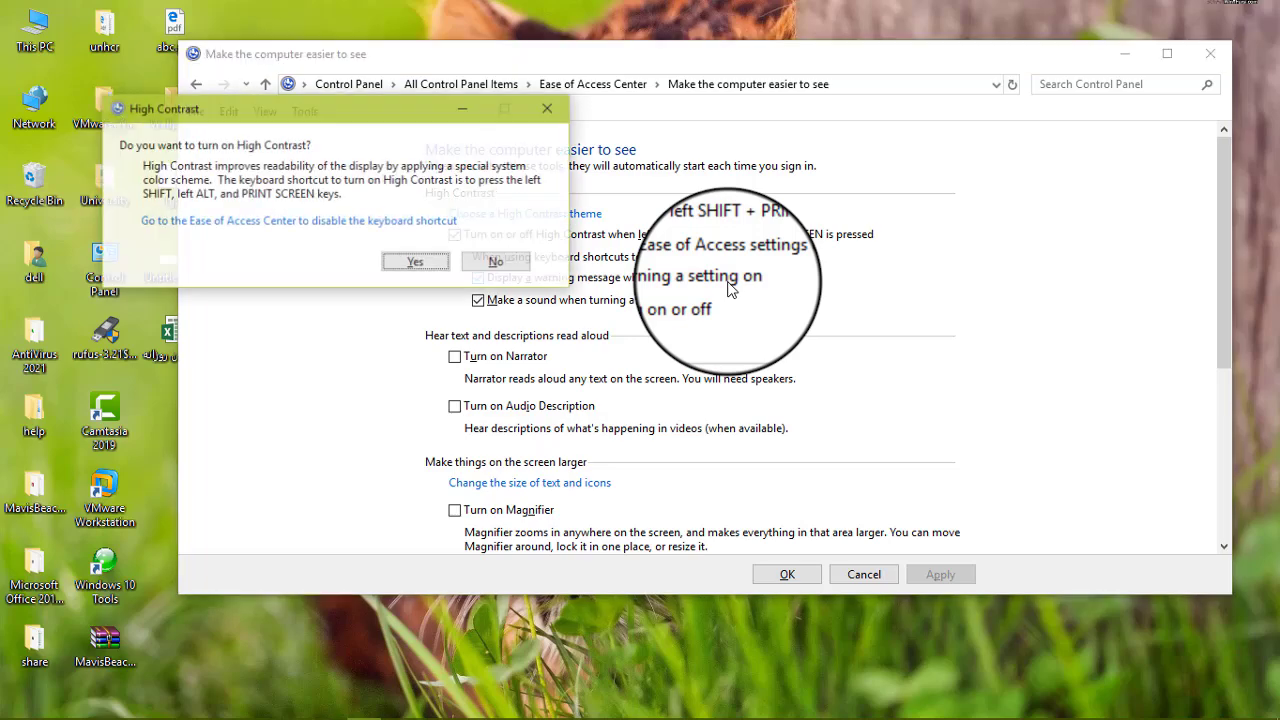
pyautogui.moveTo(254, 103); pyautogui.dragTo(720, 108)
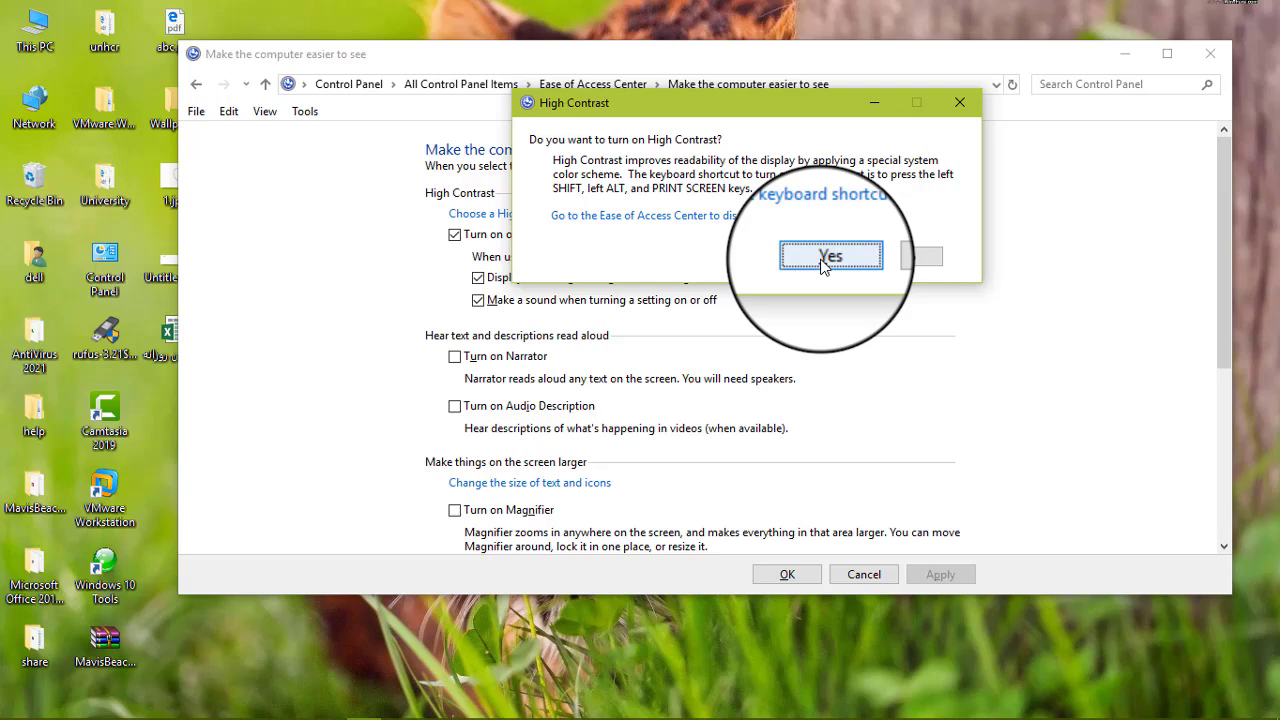
pyautogui.click(896, 258)
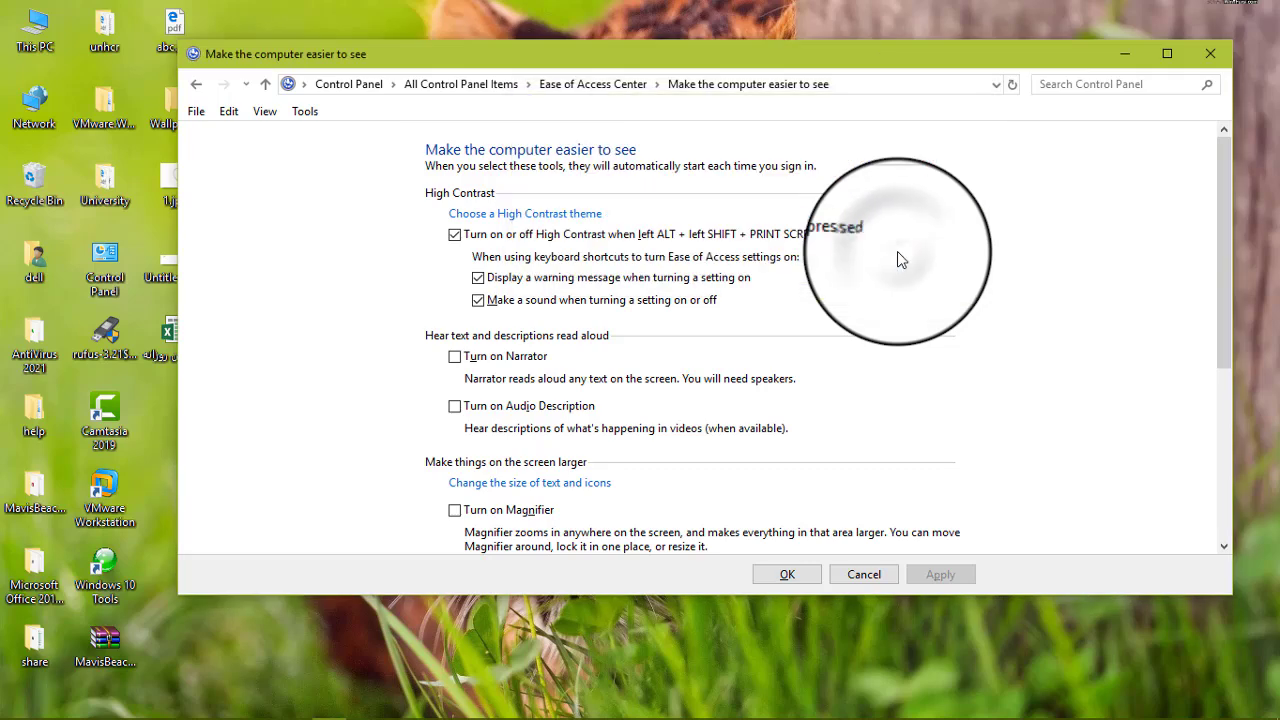
# Disable "Display a warning message when turning a setting on", save the change, and toggle High Contrast on and off.
pyautogui.click(480, 282)
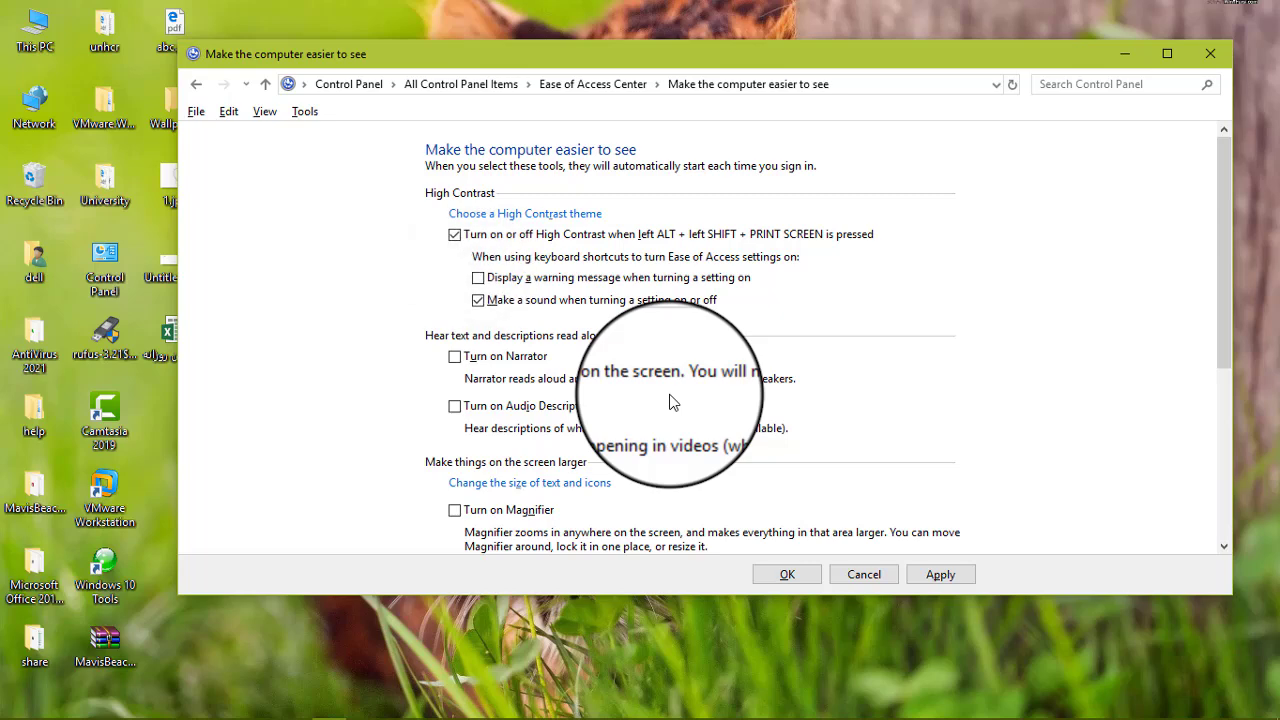
pyautogui.press('alt+shift+Print')
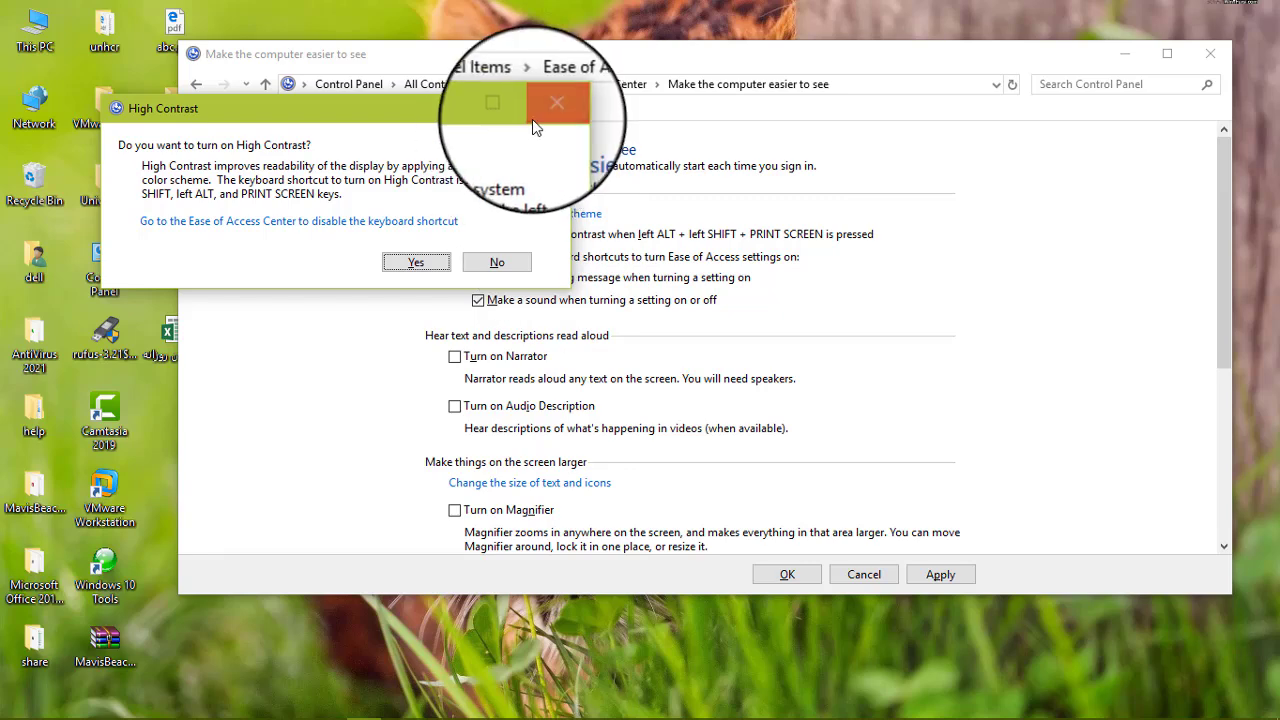
pyautogui.click(537, 114)
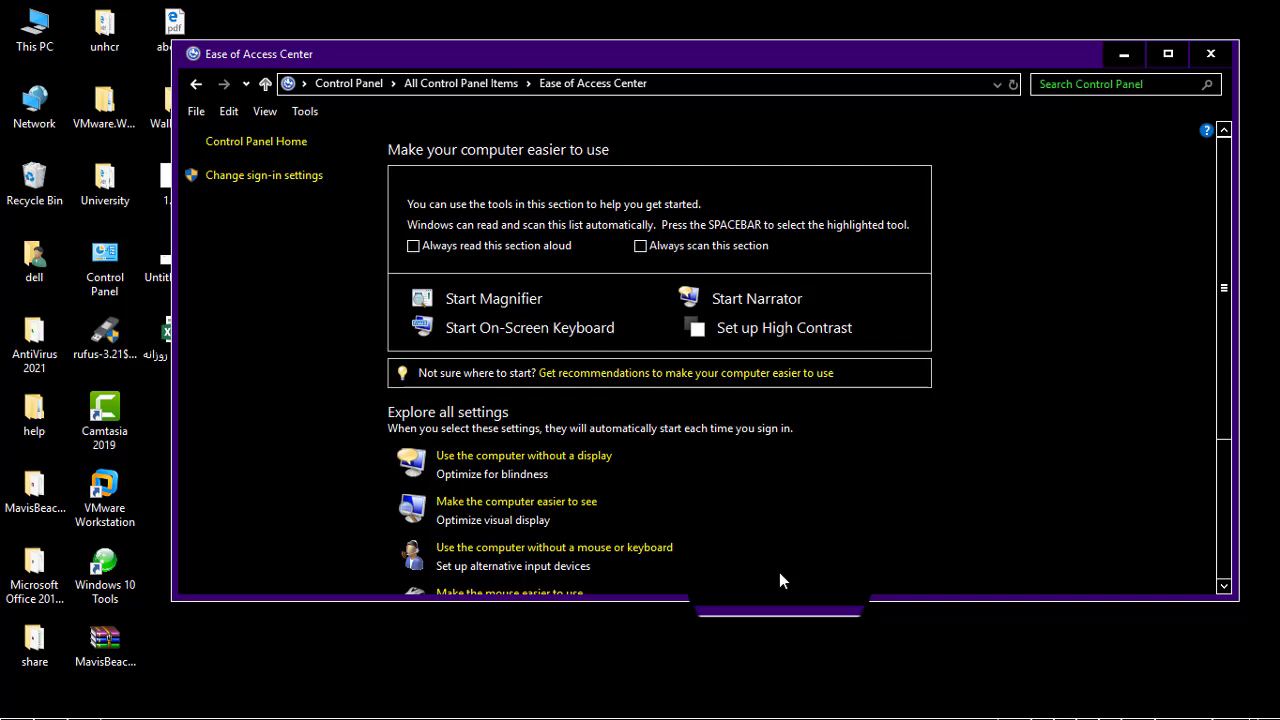
pyautogui.press('alt+shift+Print')
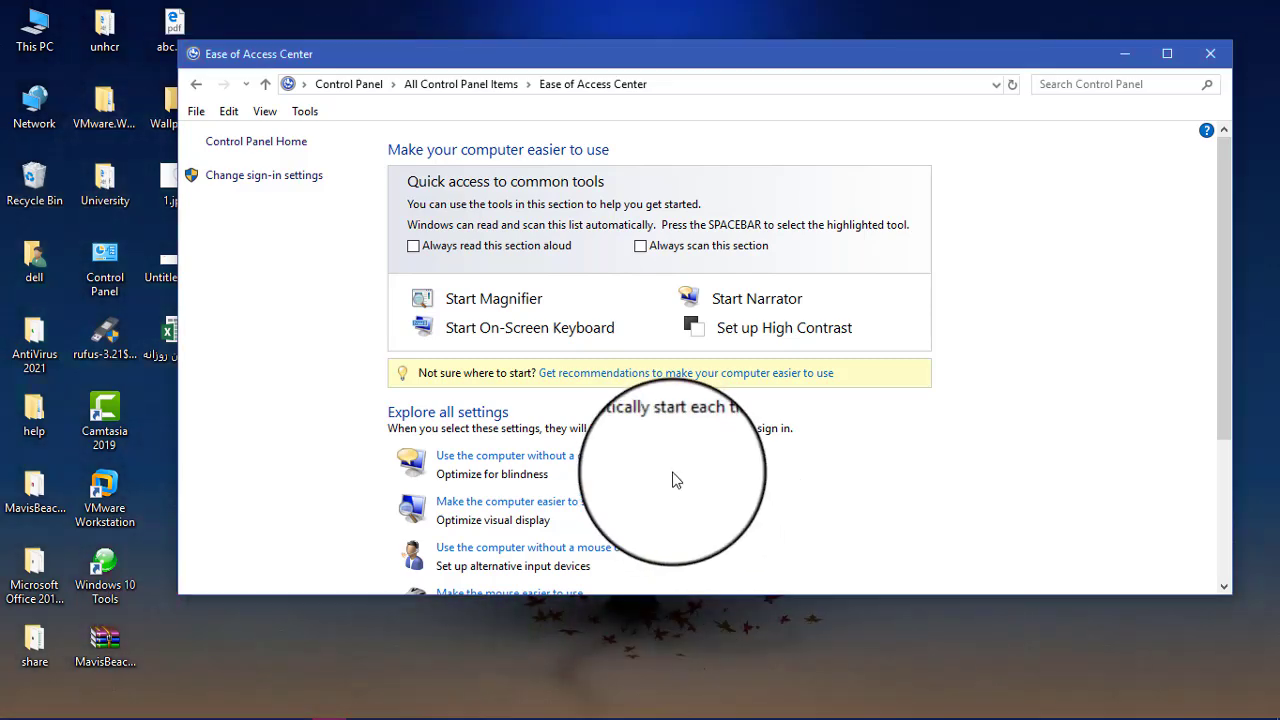
# Reopen the High Contrast setup, re-enable the warning message option and turn High Contrast on.
pyautogui.click(756, 334)
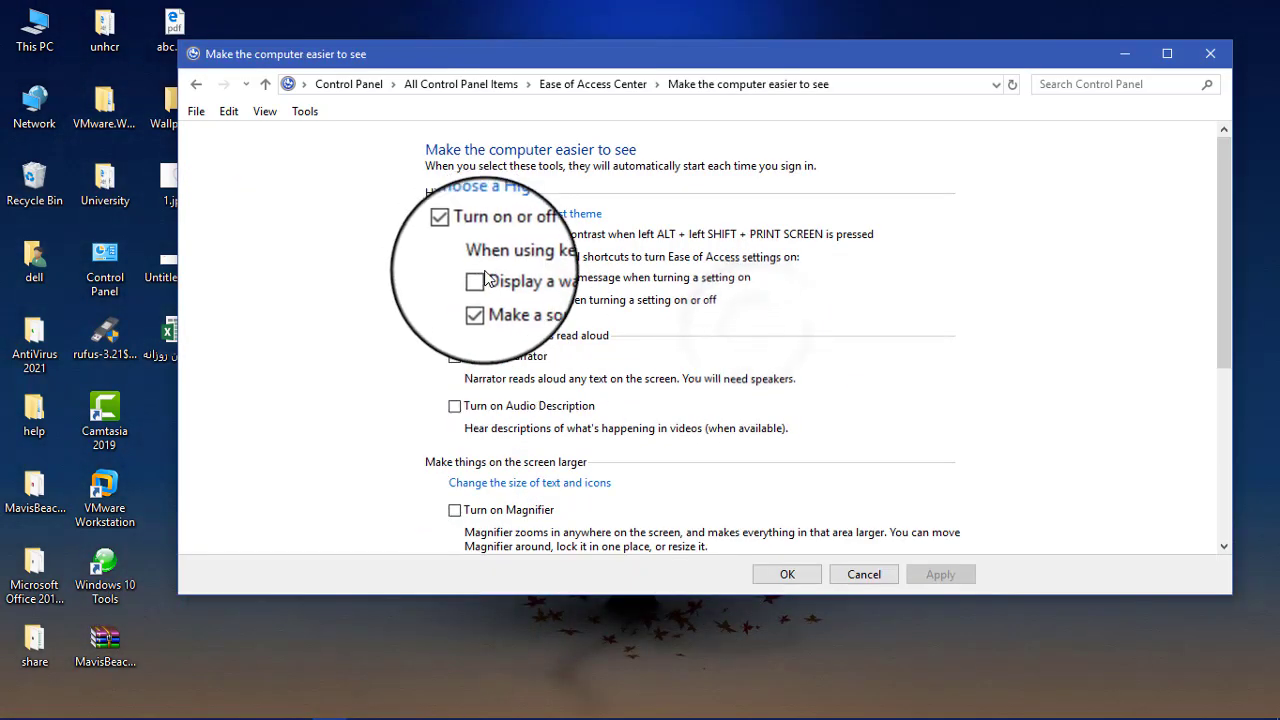
pyautogui.click(478, 280)
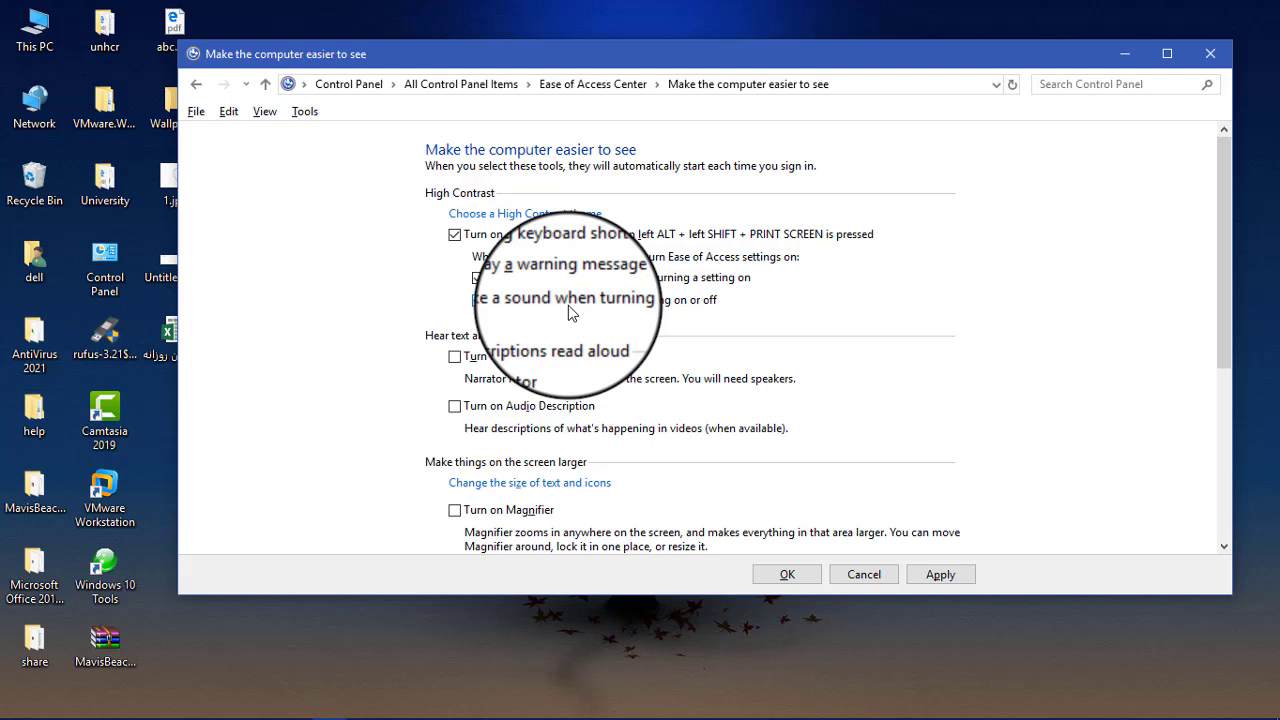
pyautogui.press('alt+shift+Print')
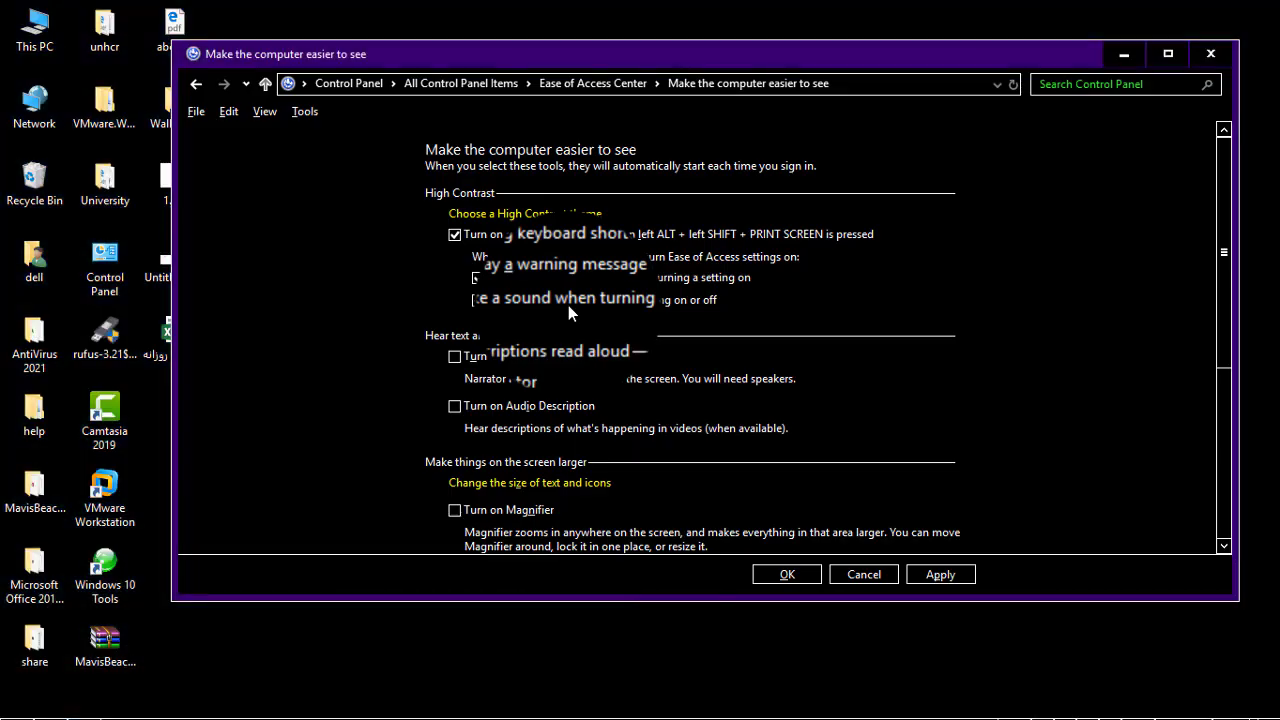
# Turn High Contrast off, disable "Make a sound when turning a setting on or off", and bring up and decline the High Contrast confirmation.
pyautogui.press('alt+shift+Print')
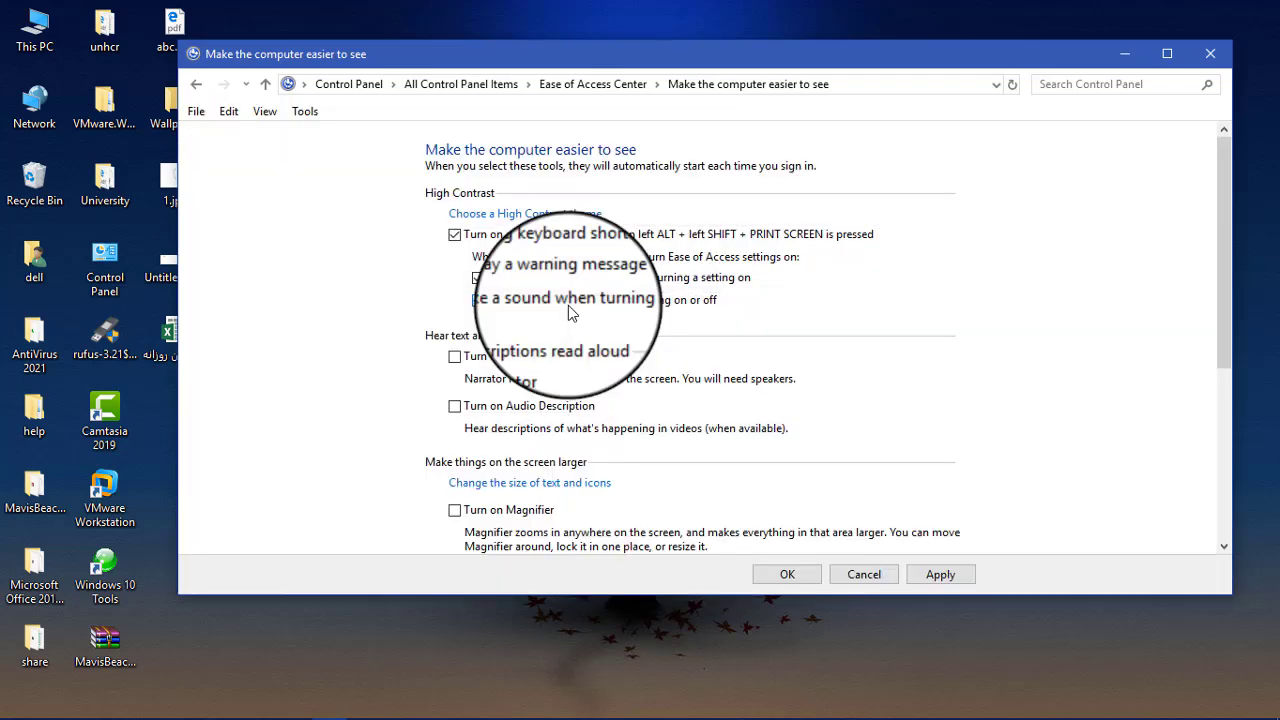
pyautogui.click(478, 301)
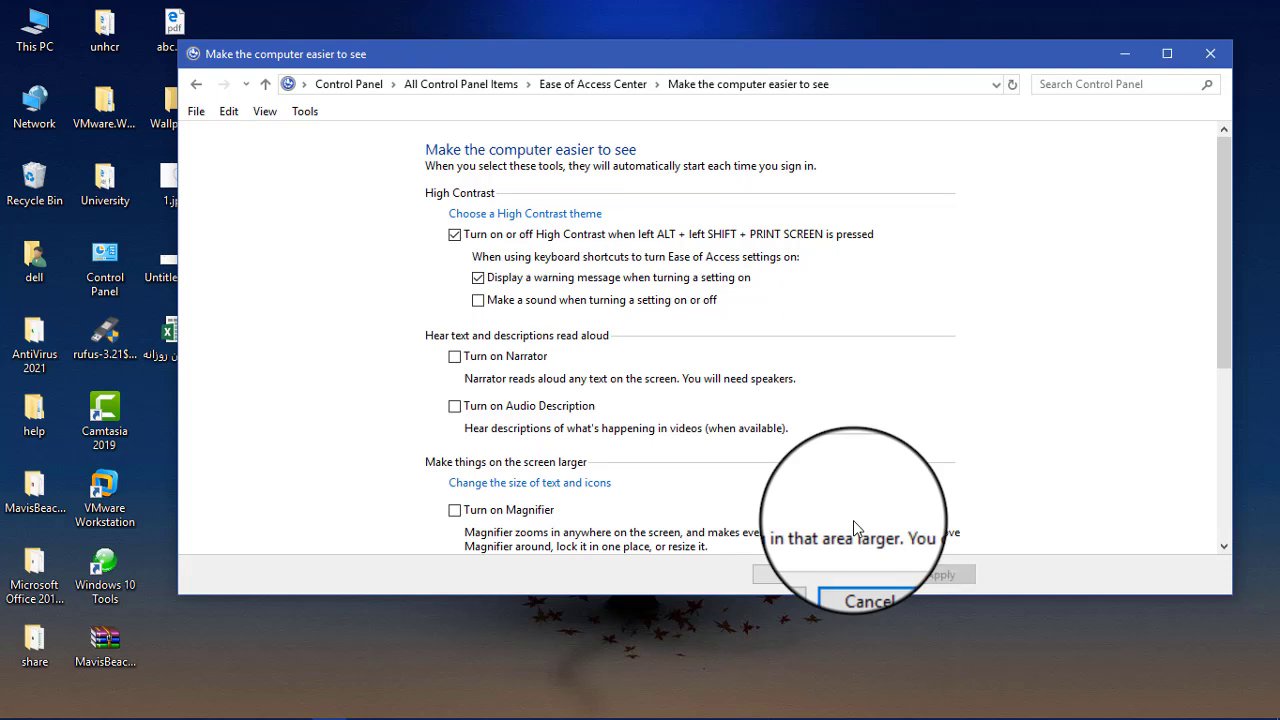
pyautogui.press('alt+shift+Print')
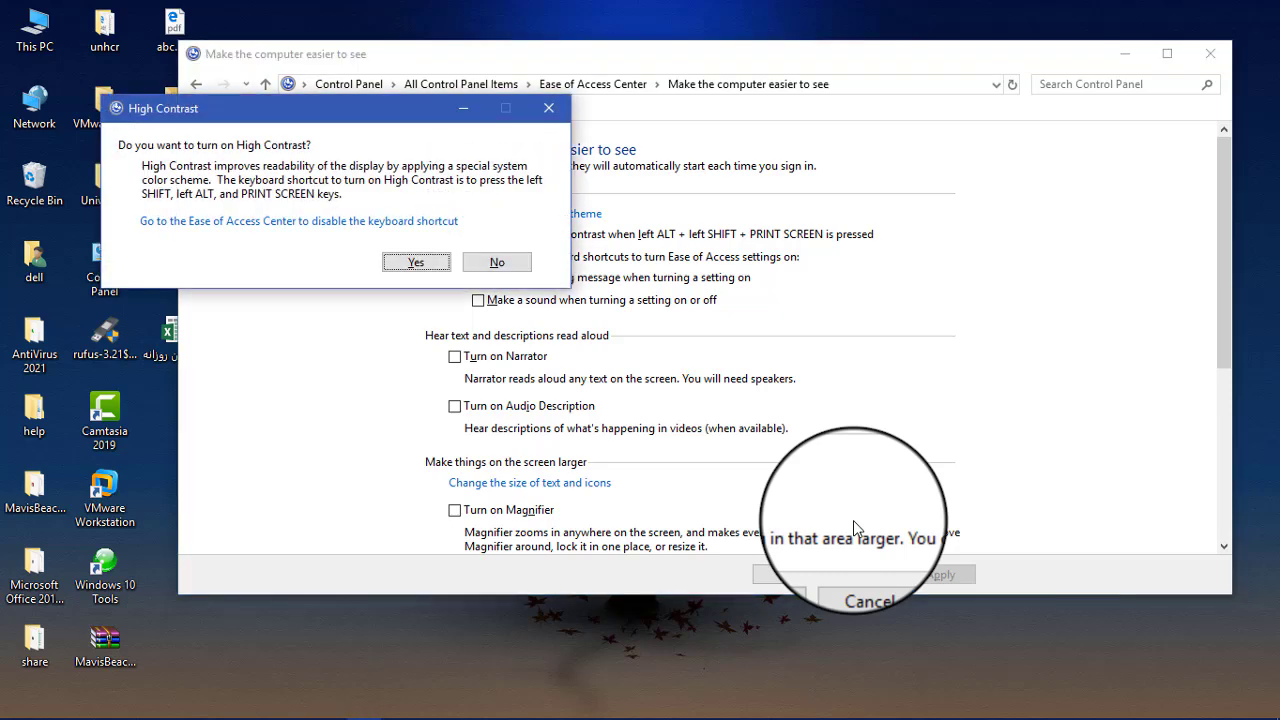
pyautogui.click(497, 262)
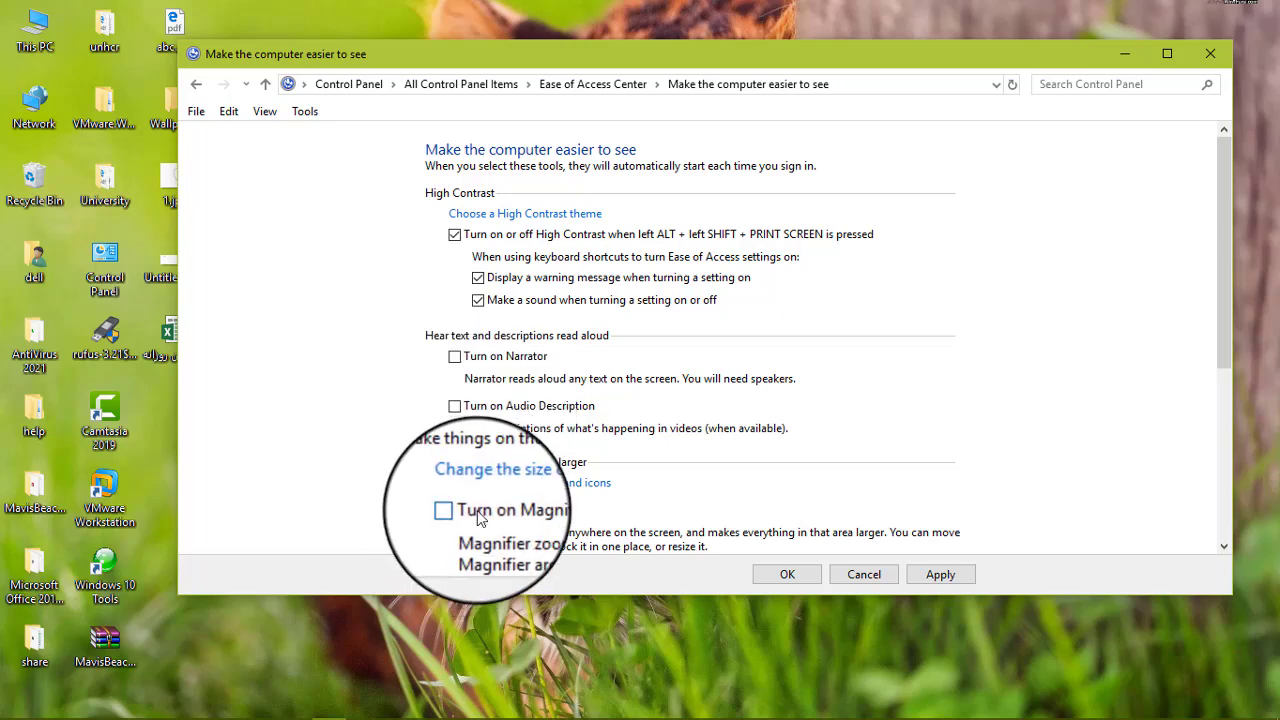
# Search for "word" with the English keyboard layout, launch Word 2016 and minimize its blank document.
pyautogui.moveTo(1226, 374); pyautogui.dragTo(1224, 481)
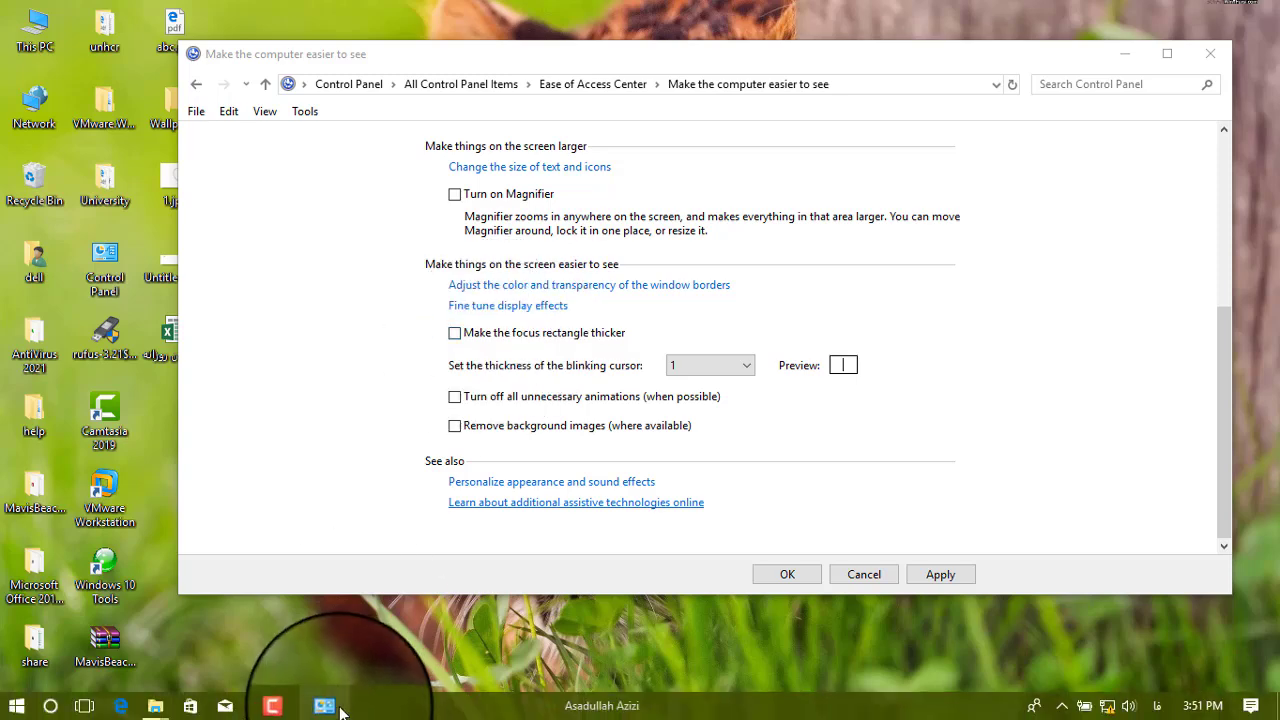
pyautogui.press('super')
pyautogui.press('super')
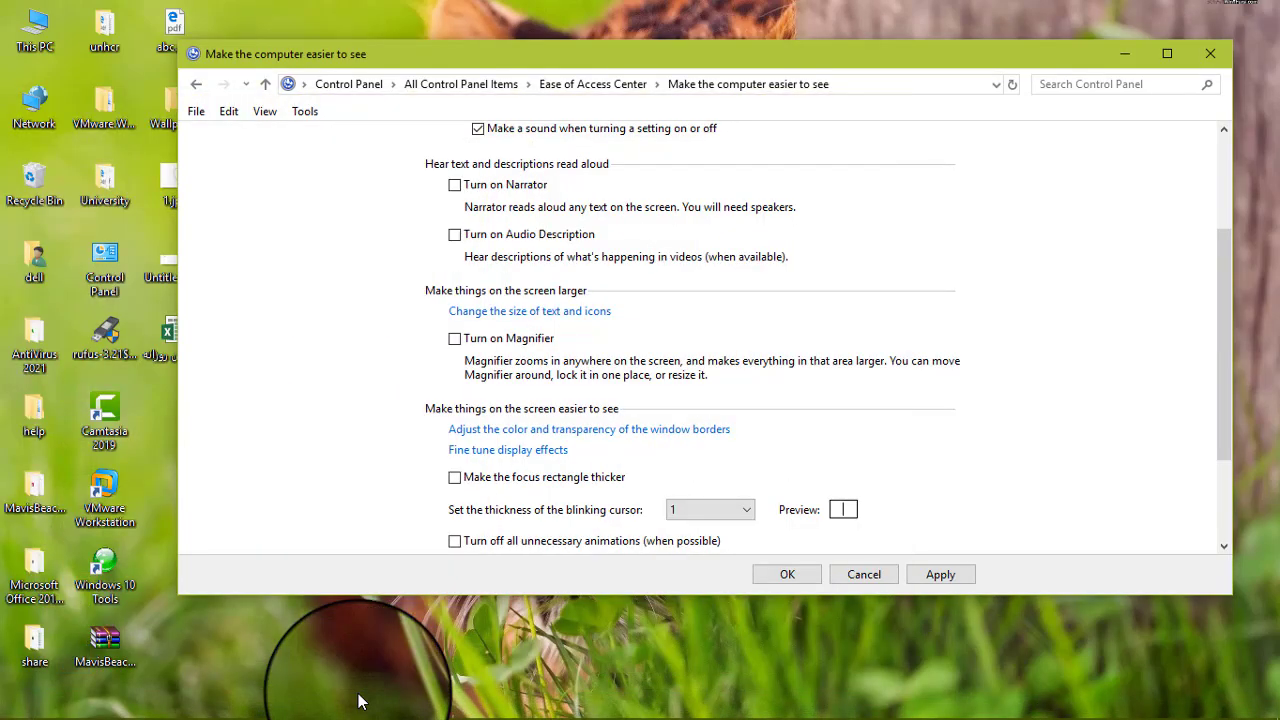
pyautogui.press('super')
pyautogui.write('صحق')
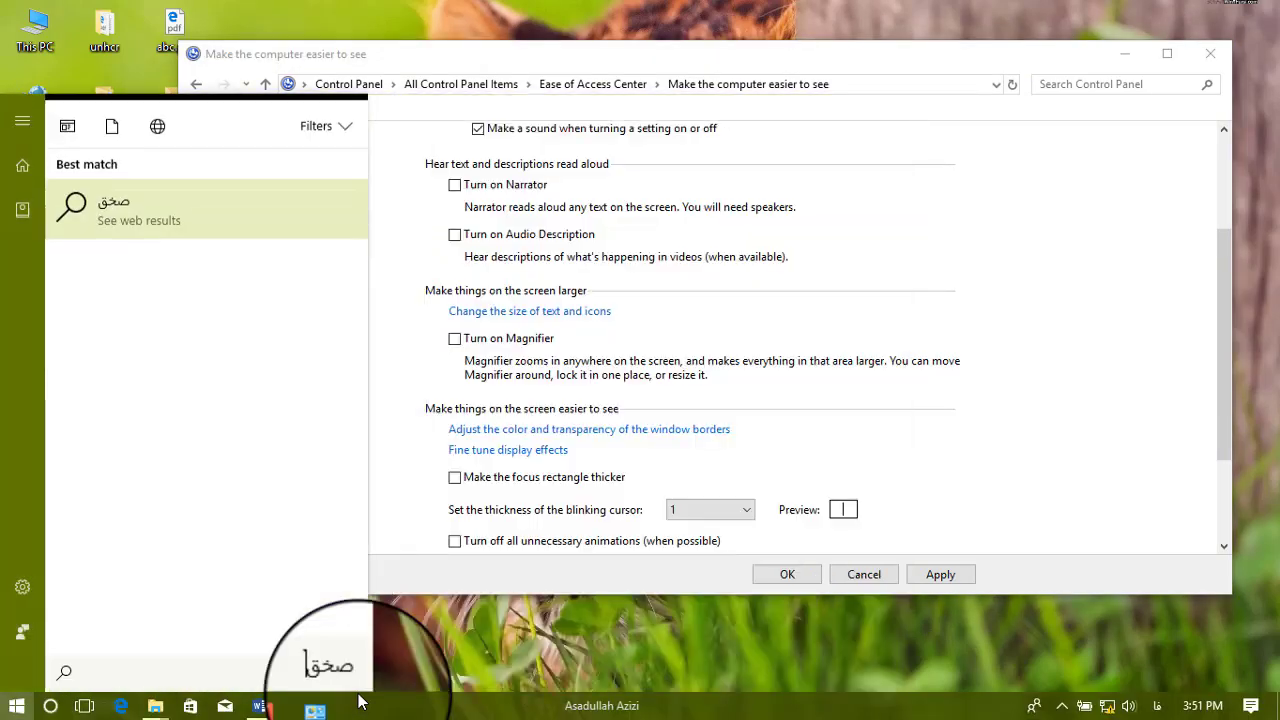
pyautogui.press('BackSpace')
pyautogui.press('BackSpace')
pyautogui.press('BackSpace')
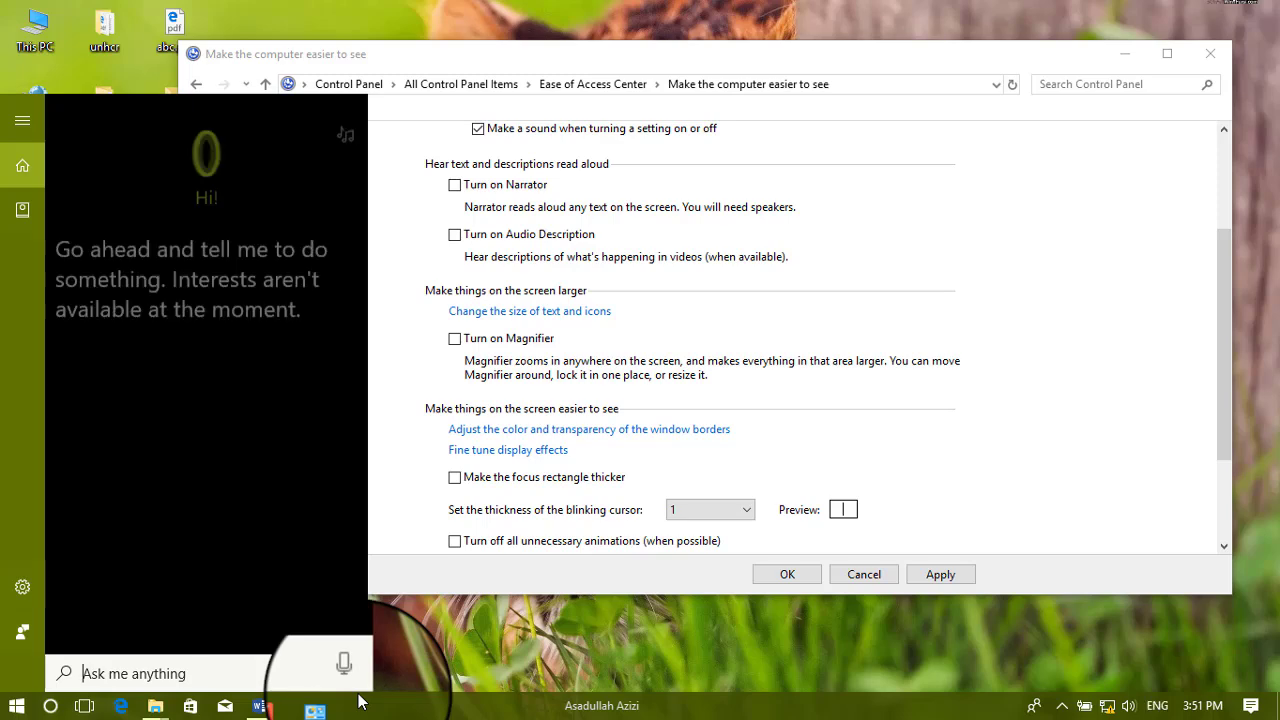
pyautogui.hotkey('alt', 'shift')
pyautogui.write('word')
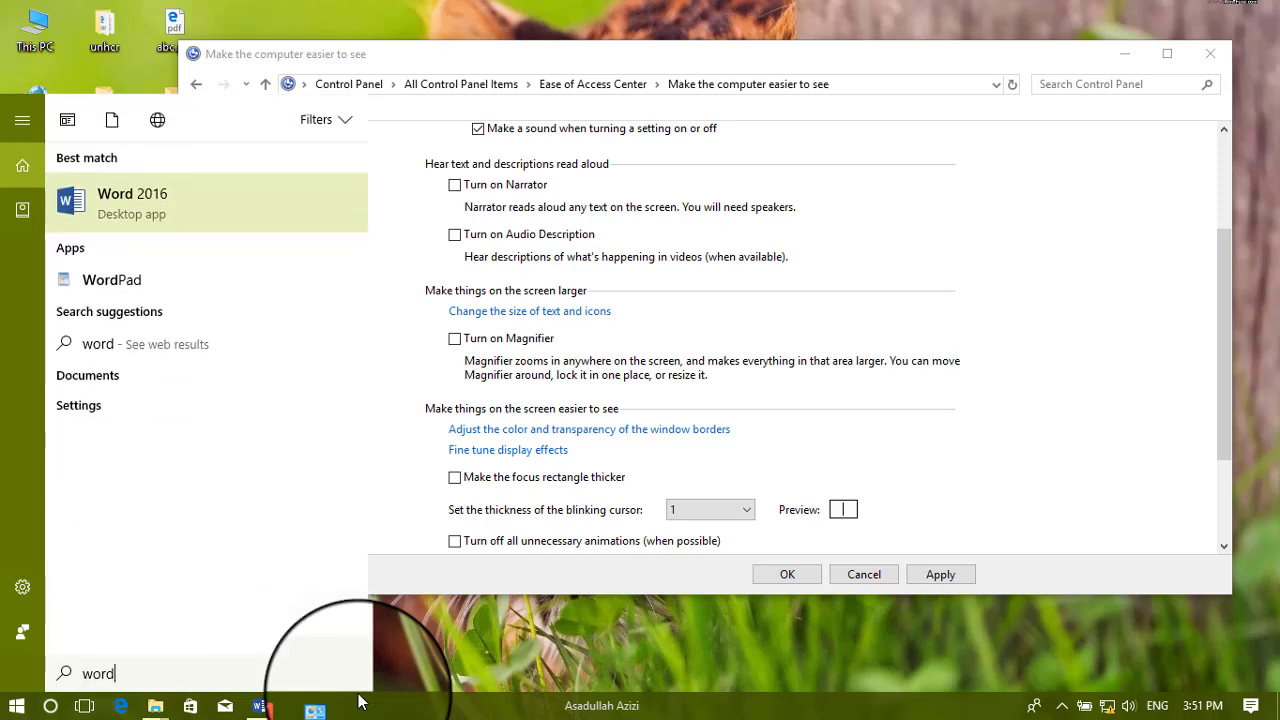
pyautogui.press('Return')
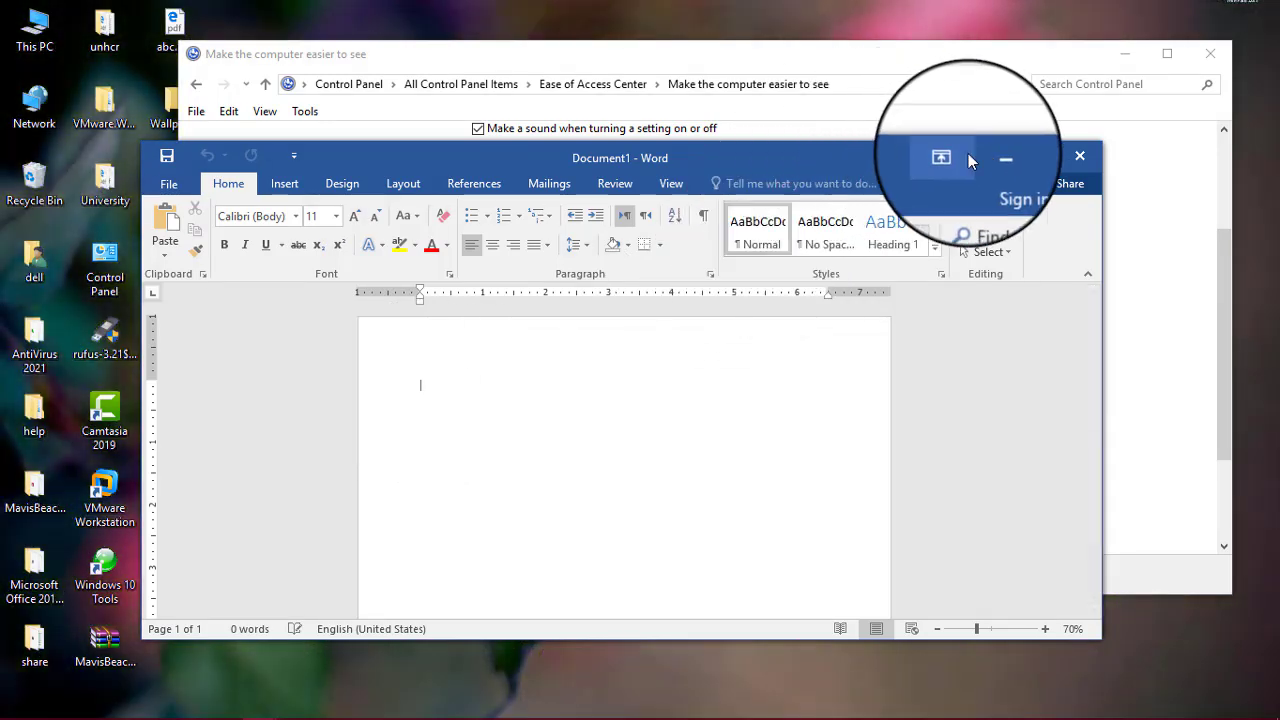
pyautogui.click(993, 157)
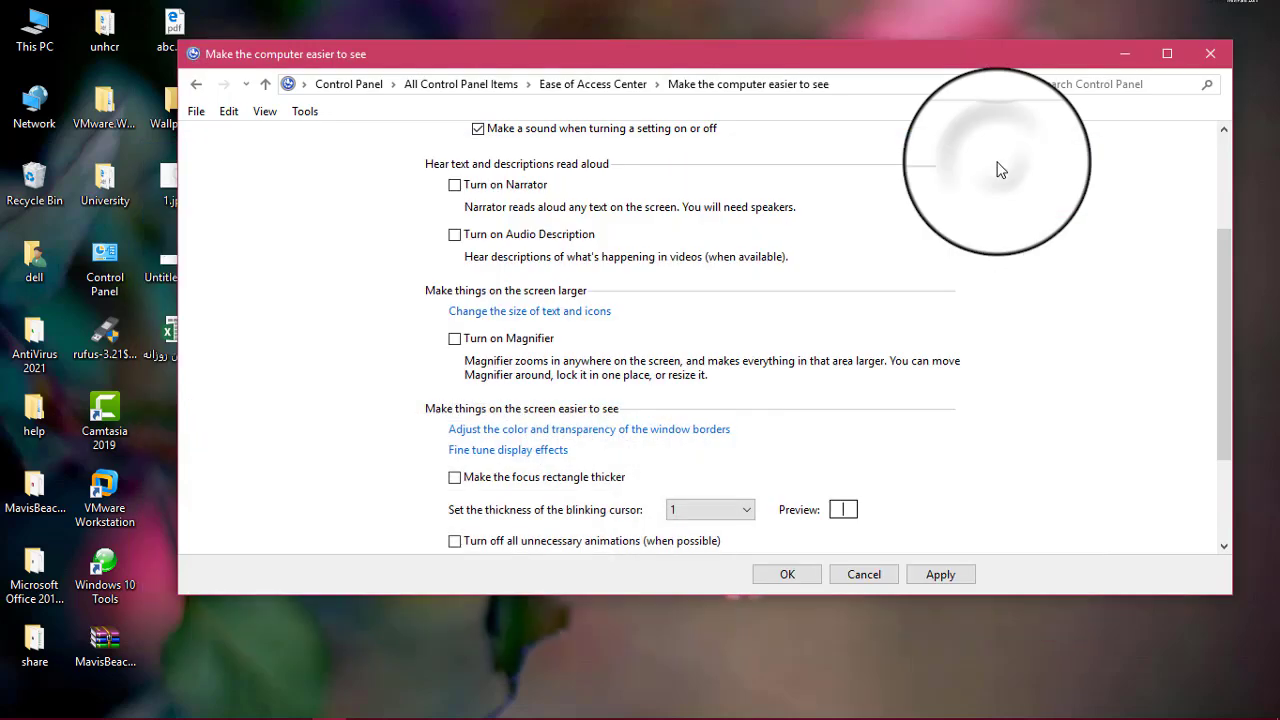
# Enable "Make the focus rectangle thicker" and set the blinking cursor thickness to 13, applying both changes.
pyautogui.click(488, 482)
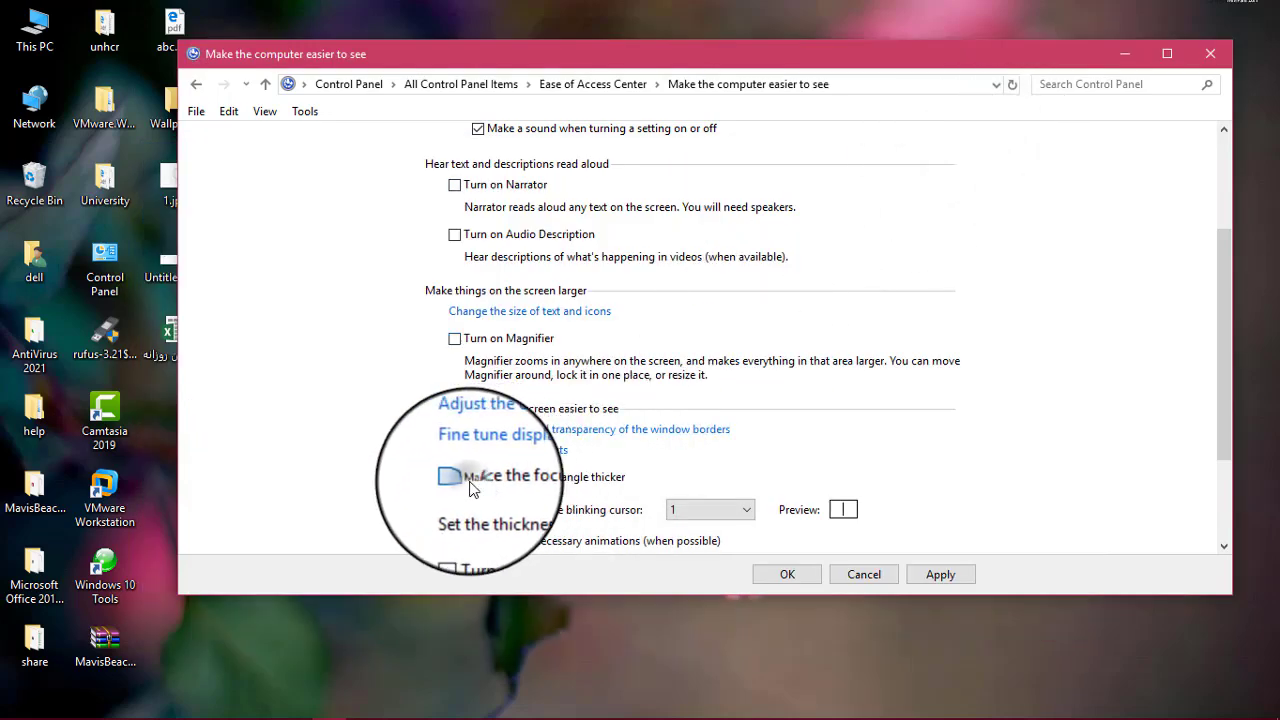
pyautogui.click(958, 580)
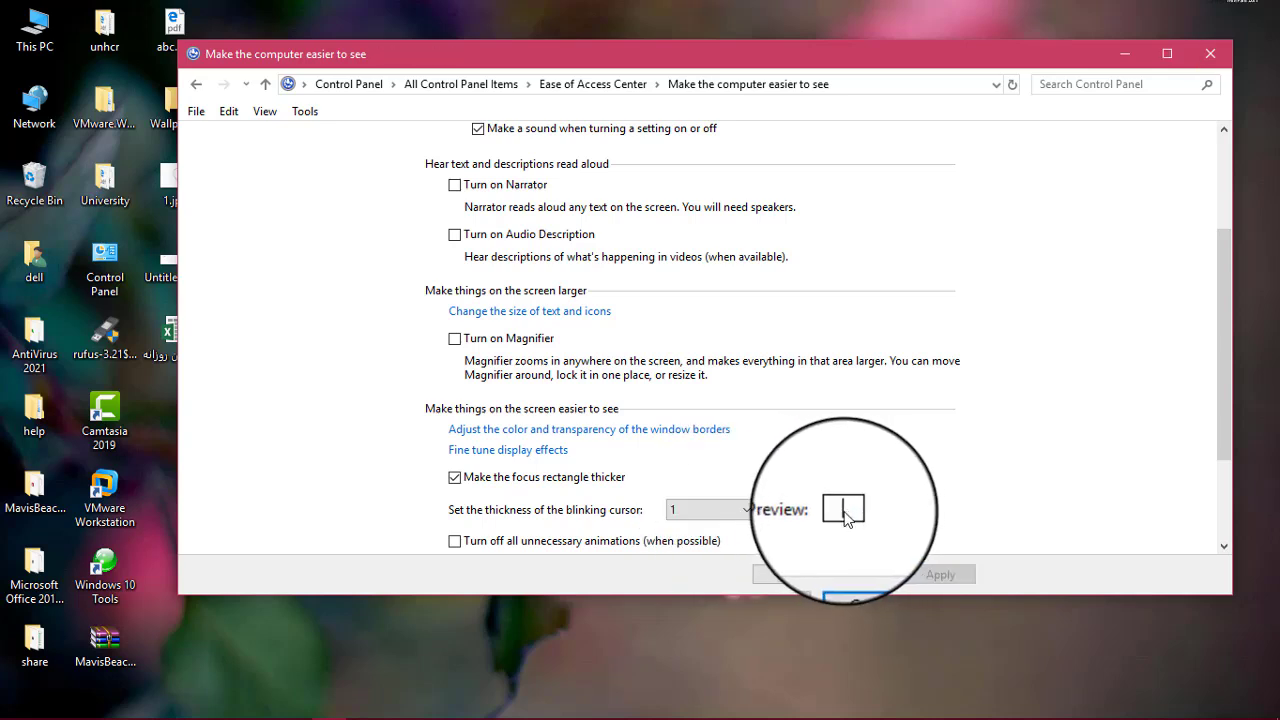
pyautogui.click(748, 511)
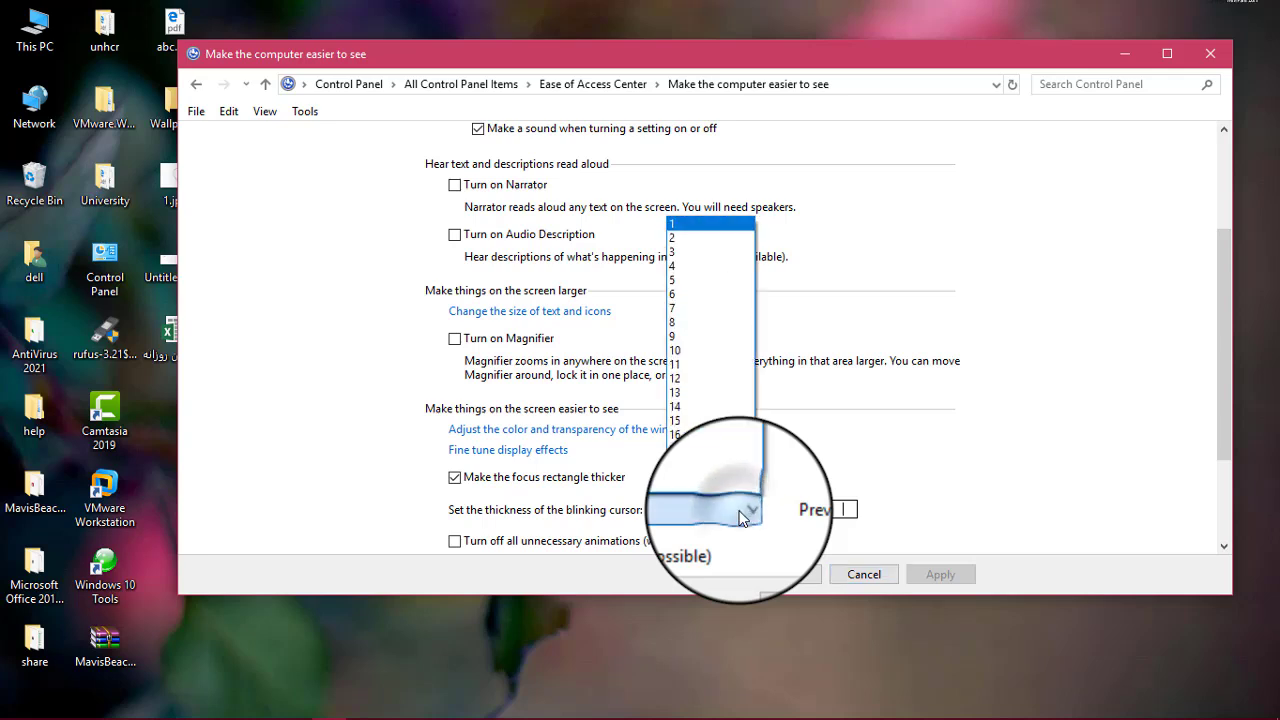
pyautogui.click(713, 394)
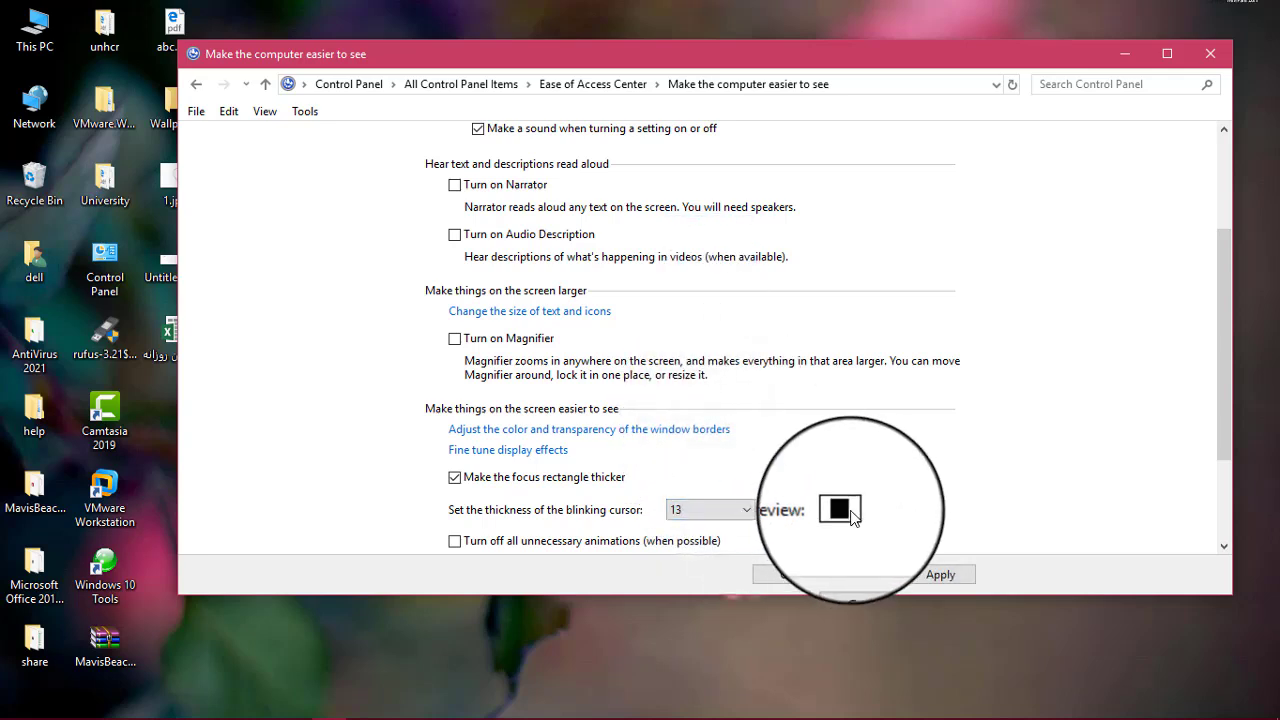
pyautogui.click(940, 574)
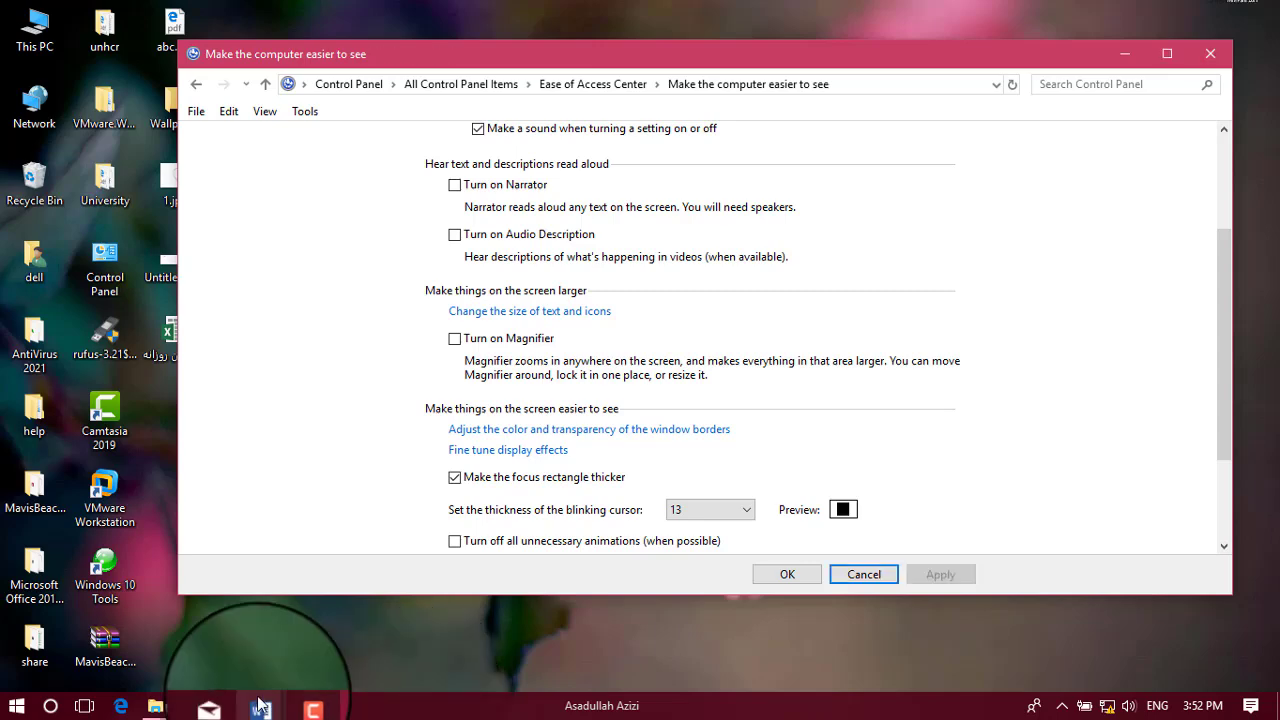
# Switch to the blank Word document to check its blinking cursor, and minimize Word again.
pyautogui.moveTo(260, 705)
pyautogui.click(343, 634)
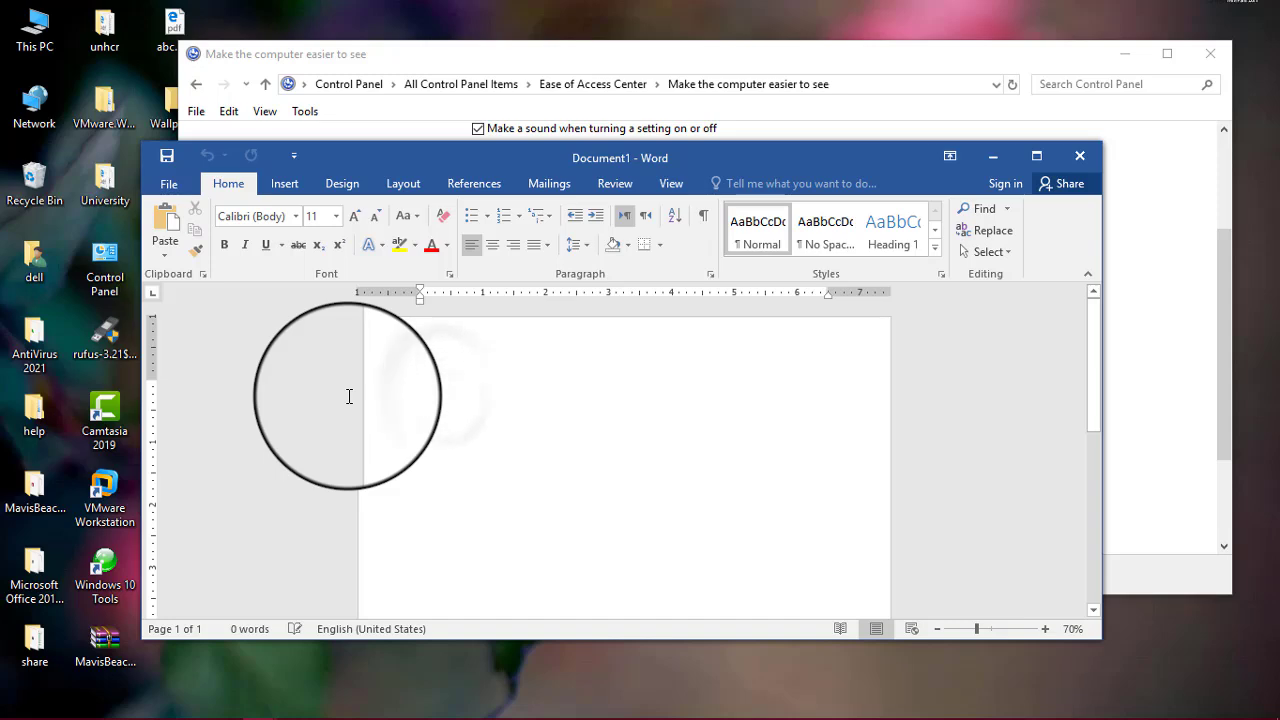
pyautogui.click(993, 156)
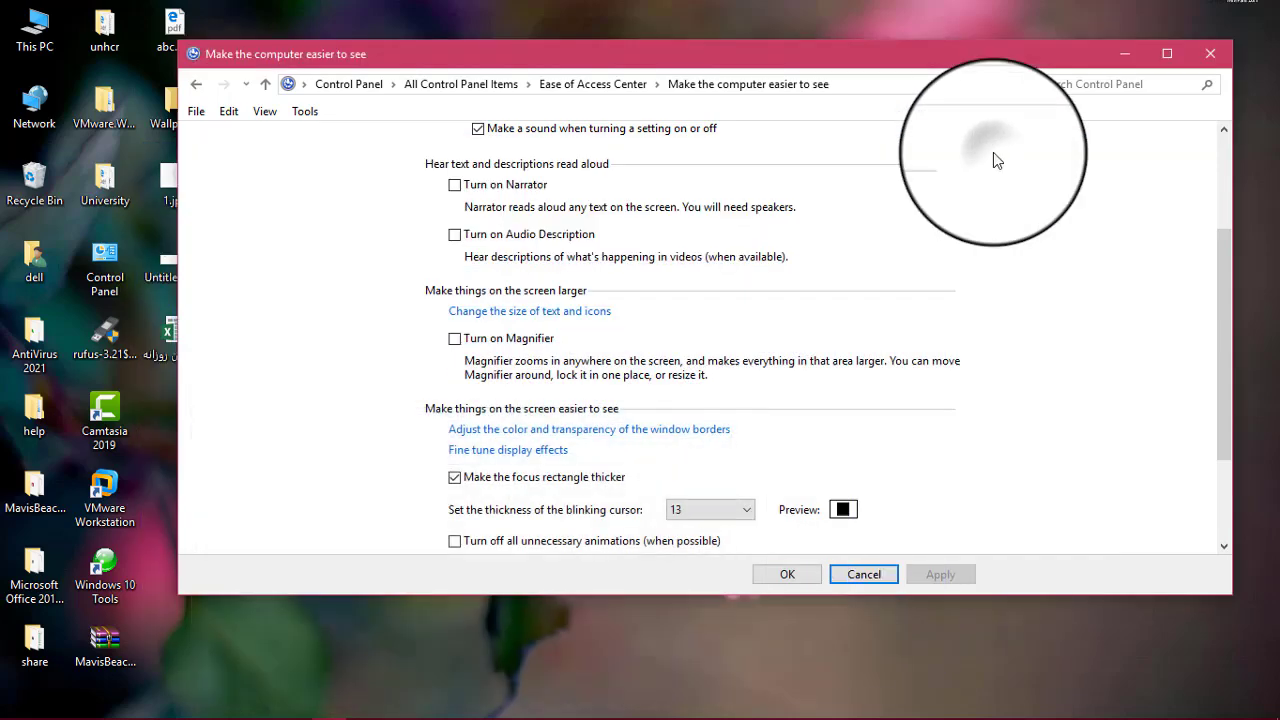
# Set the blinking cursor thickness to 1, minimize and restore the settings window once, and save the settings.
pyautogui.click(744, 509)
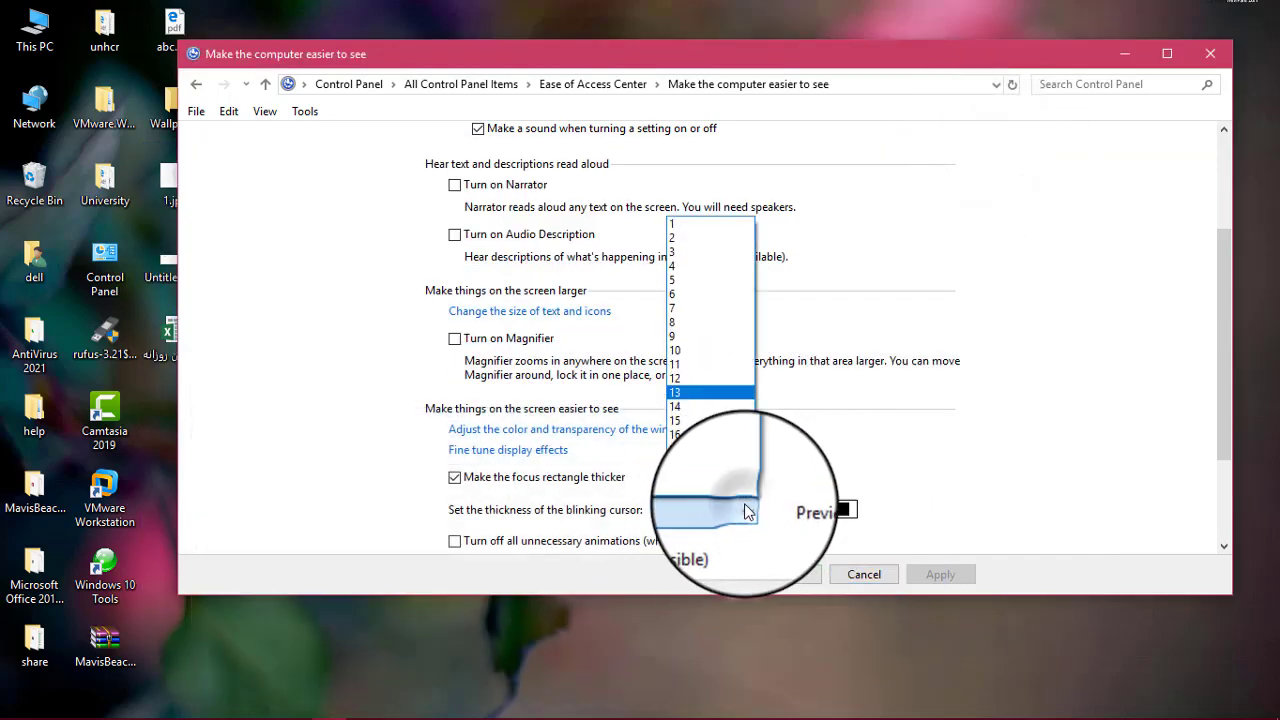
pyautogui.click(684, 228)
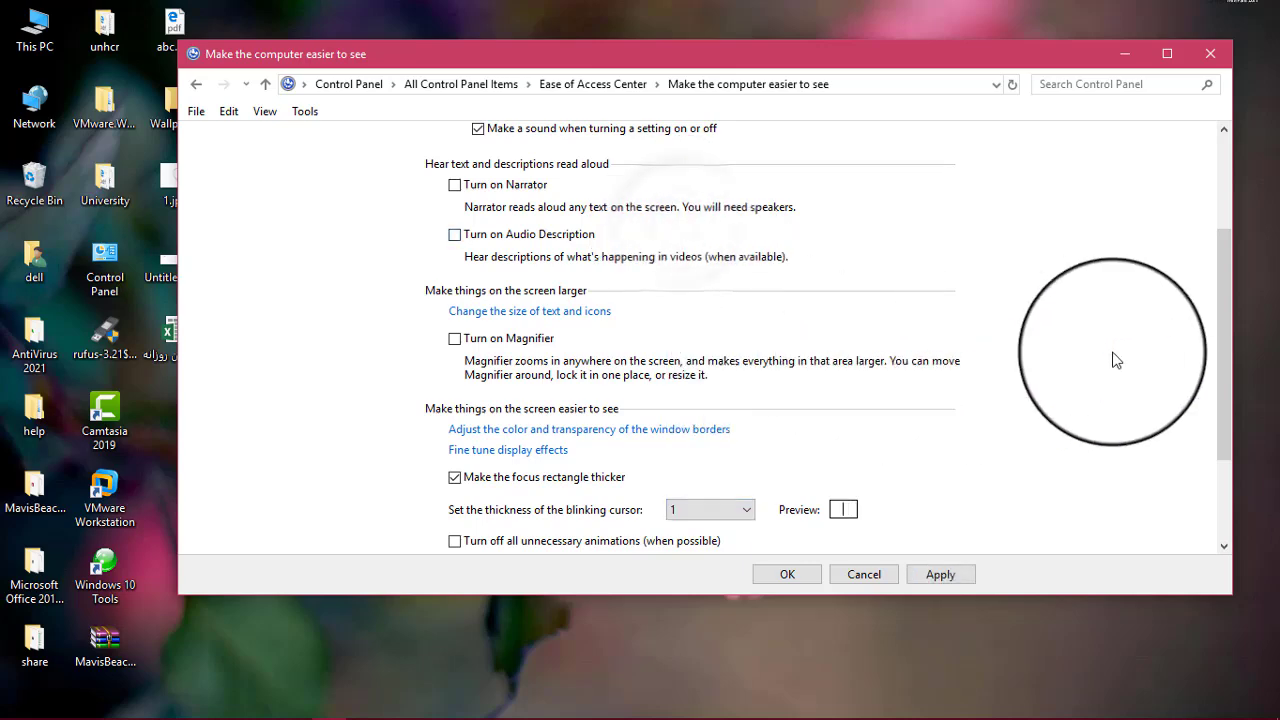
pyautogui.moveTo(1230, 335); pyautogui.dragTo(1227, 423)
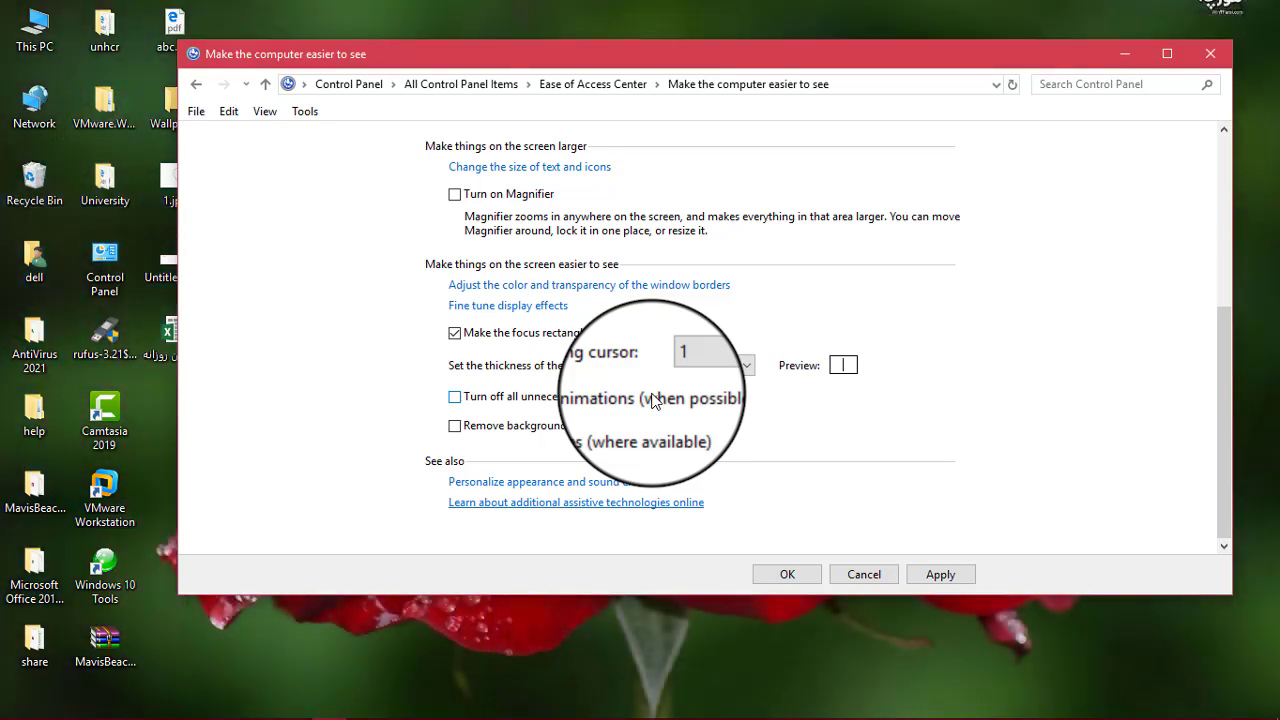
pyautogui.click(1126, 50)
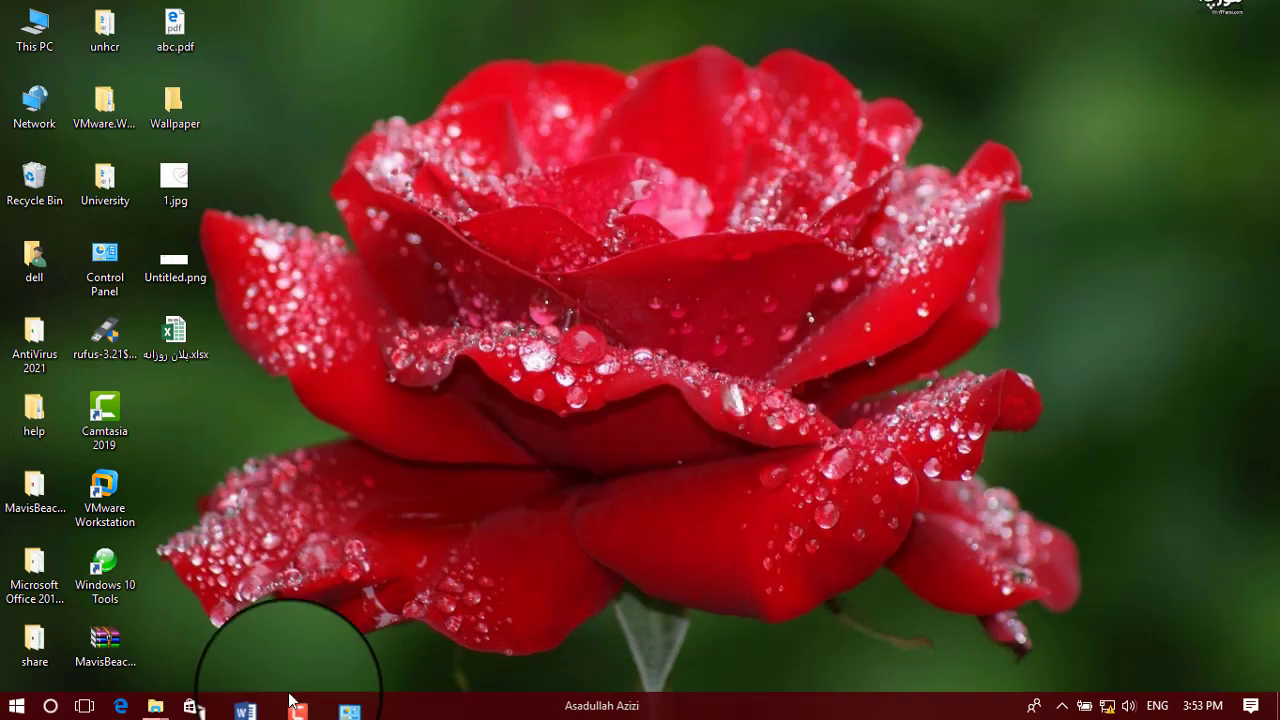
pyautogui.click(330, 706)
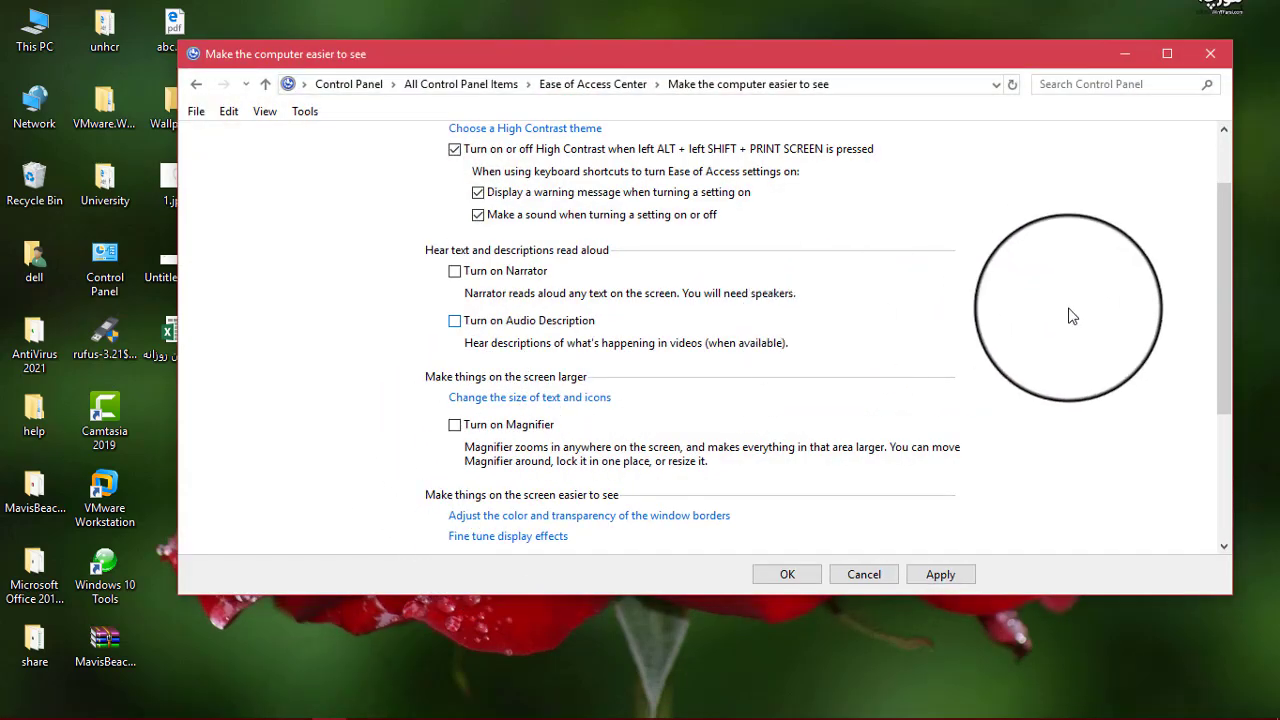
pyautogui.moveTo(1225, 342); pyautogui.dragTo(1213, 515)
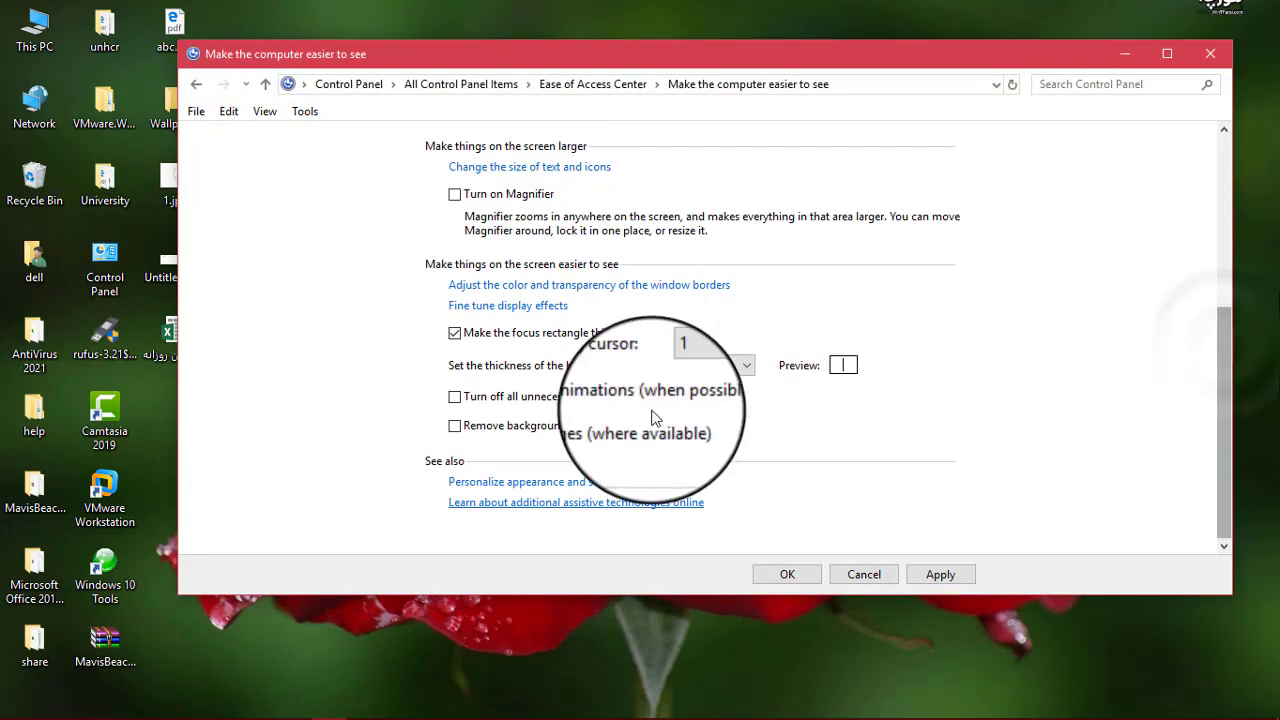
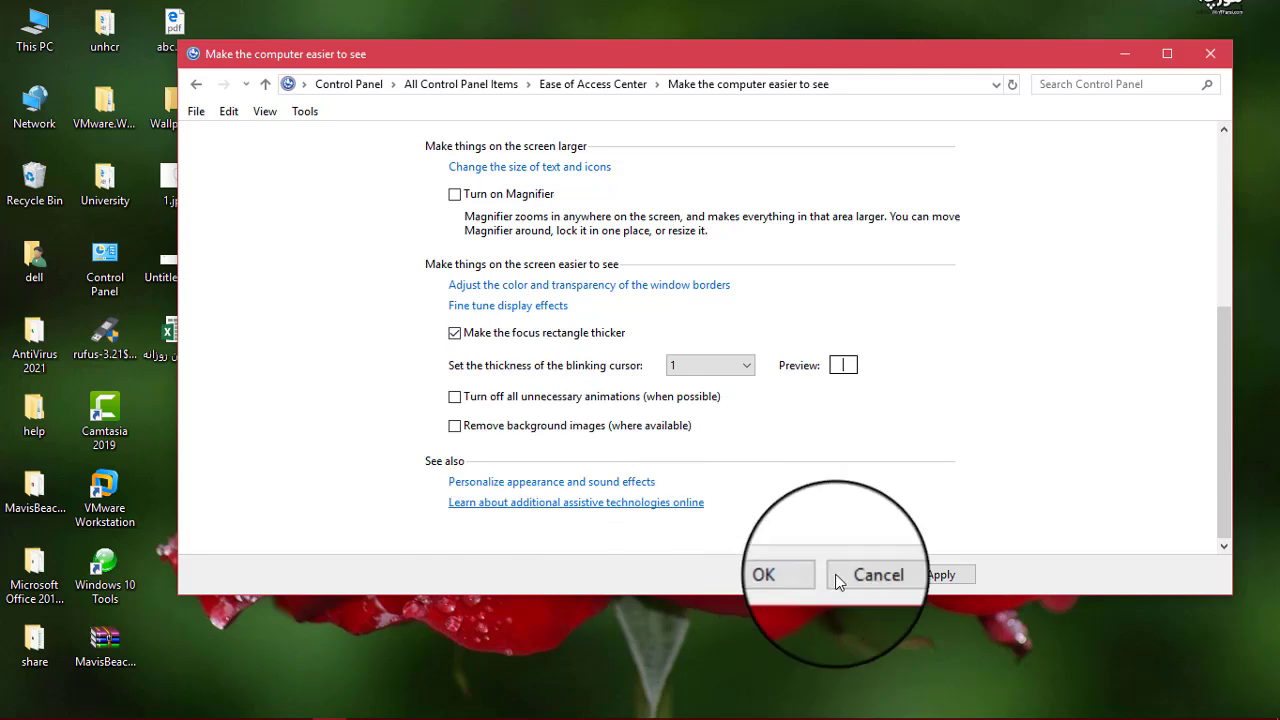
pyautogui.click(782, 577)
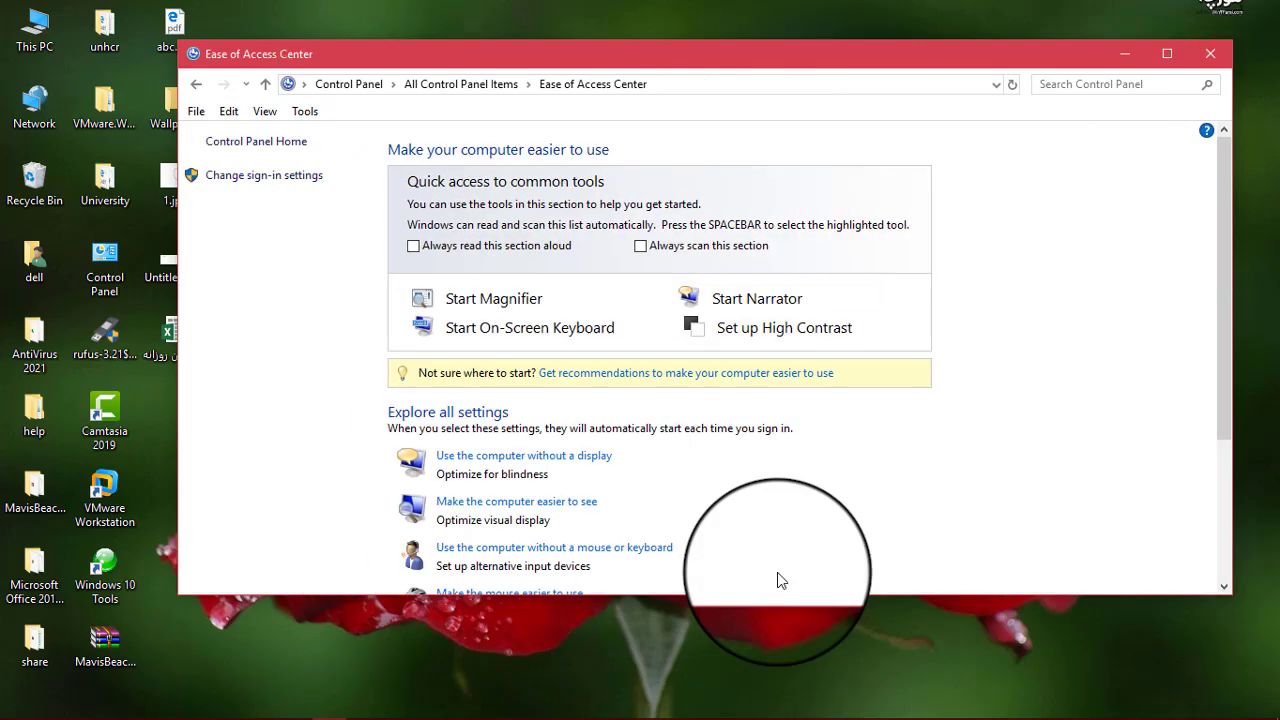
# Open "Use the computer without a display" and view the Windows notifications in the Action Center, closing it again.
pyautogui.click(530, 460)
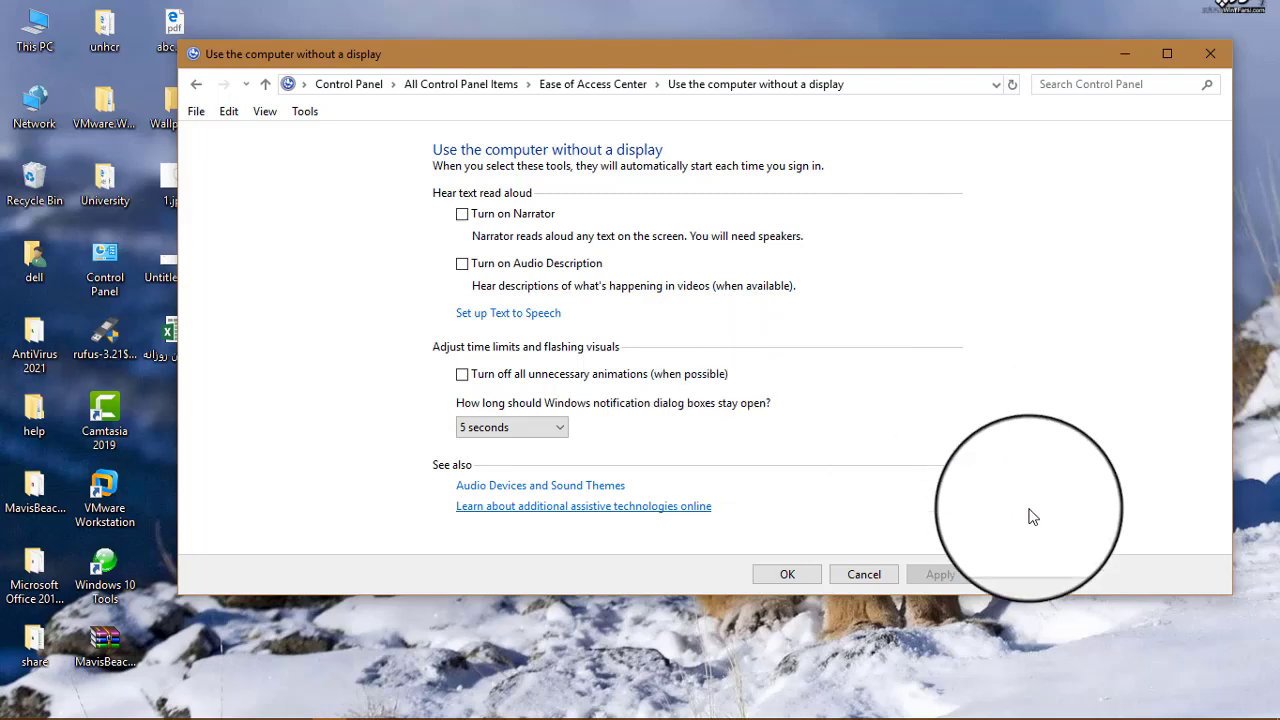
pyautogui.moveTo(1272, 712)
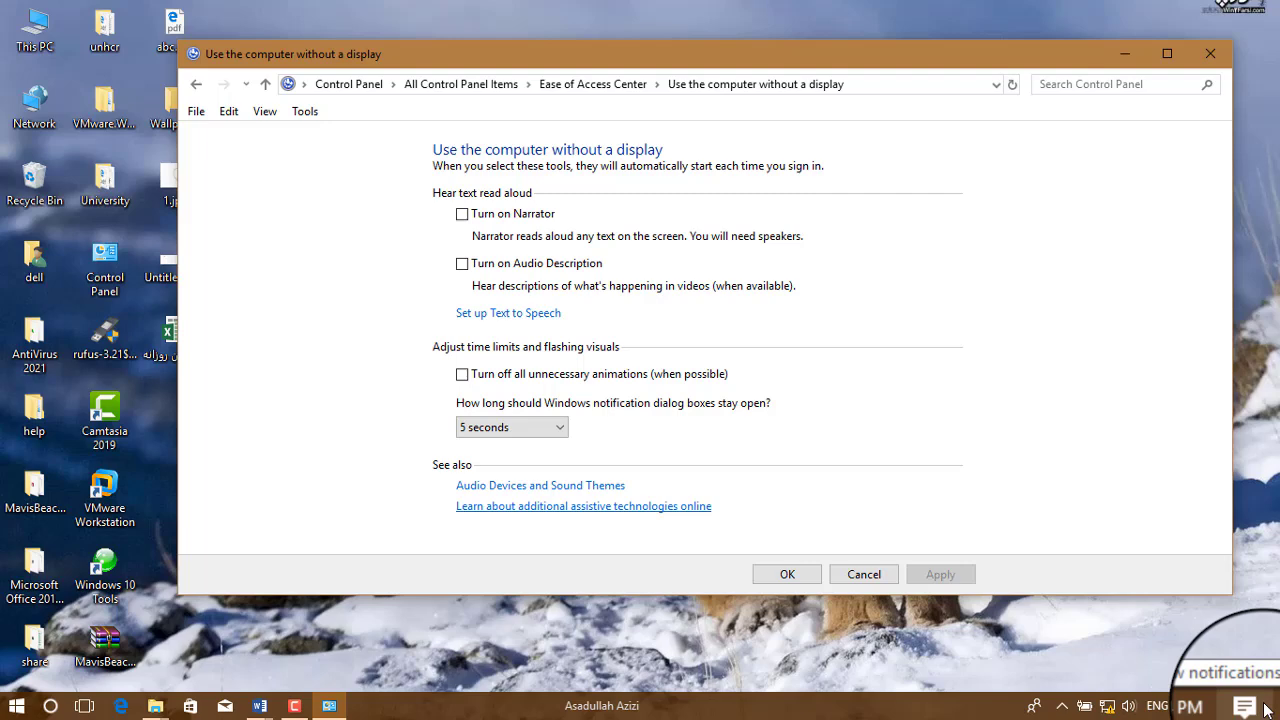
pyautogui.click(1266, 710)
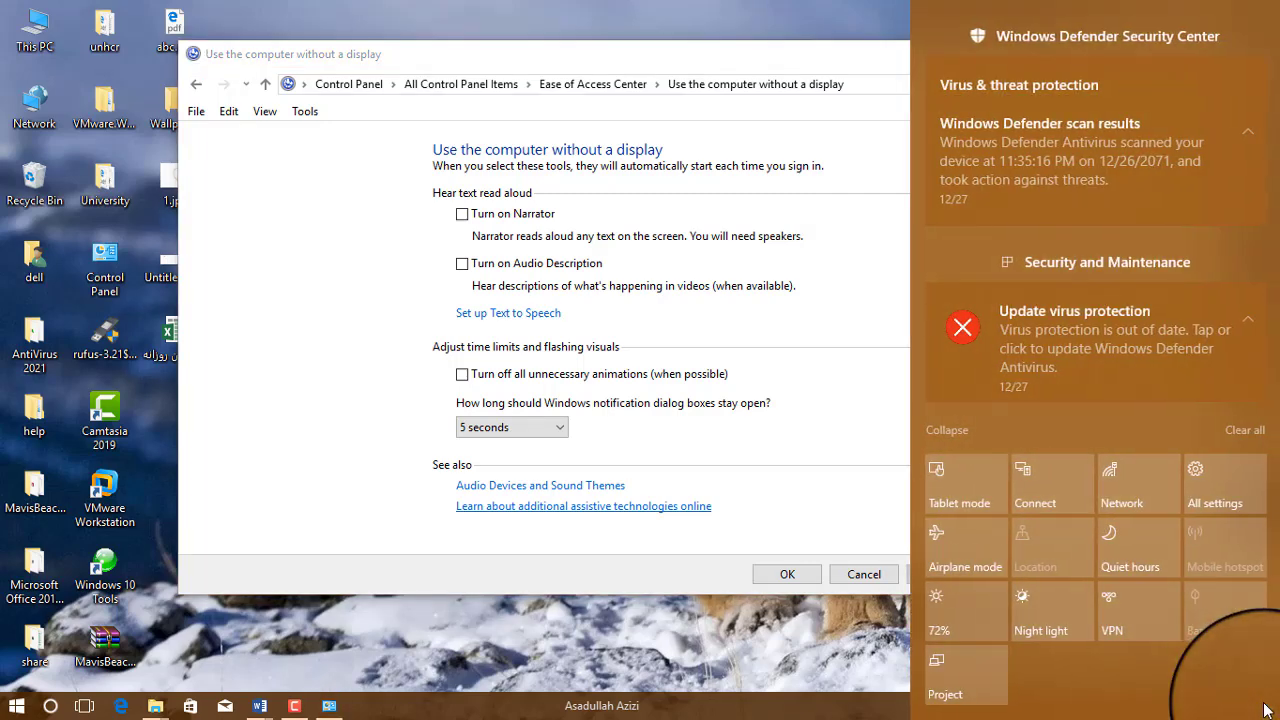
pyautogui.click(872, 627)
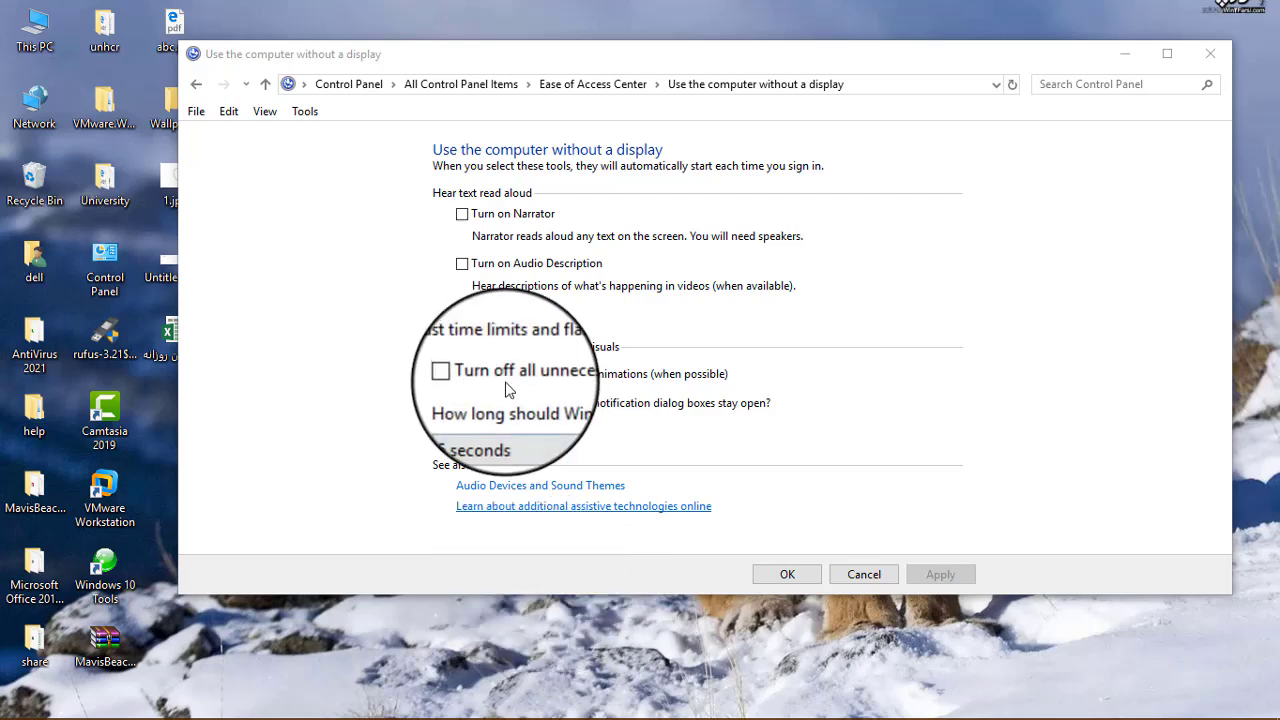
# Review the available notification display durations, keep 5 seconds selected and cancel out of the page.
pyautogui.click(505, 421)
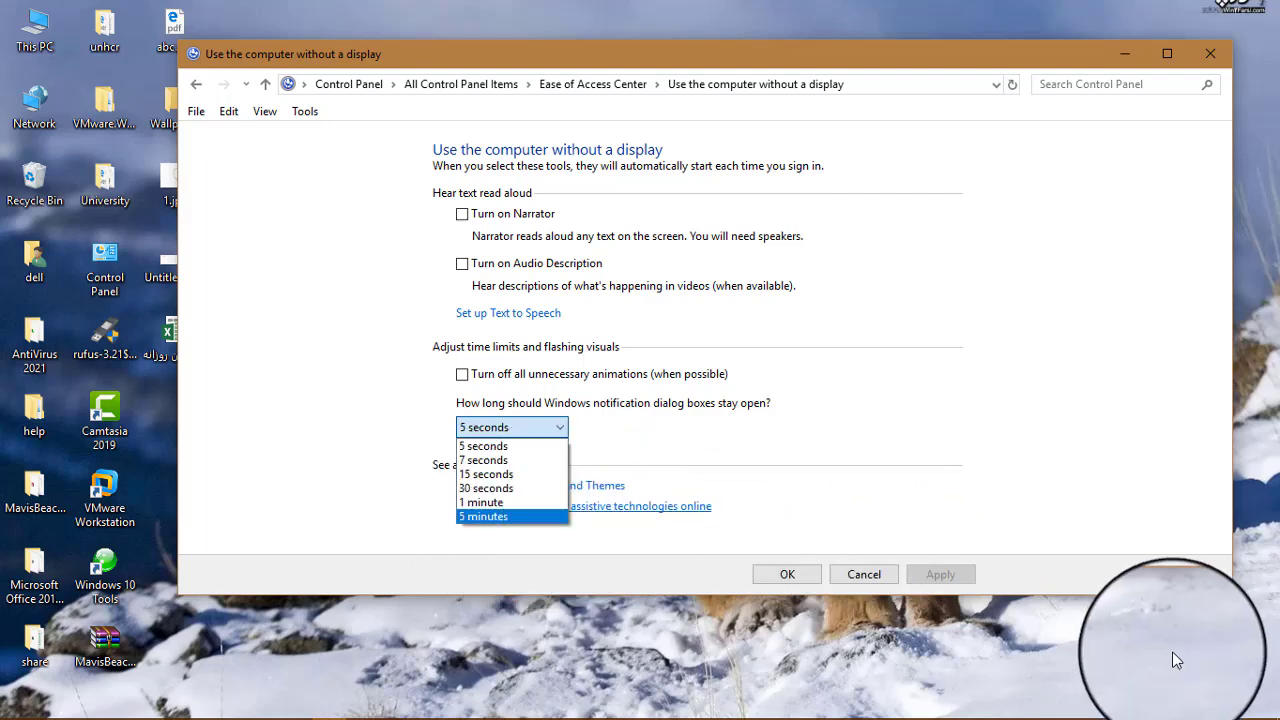
pyautogui.click(559, 437)
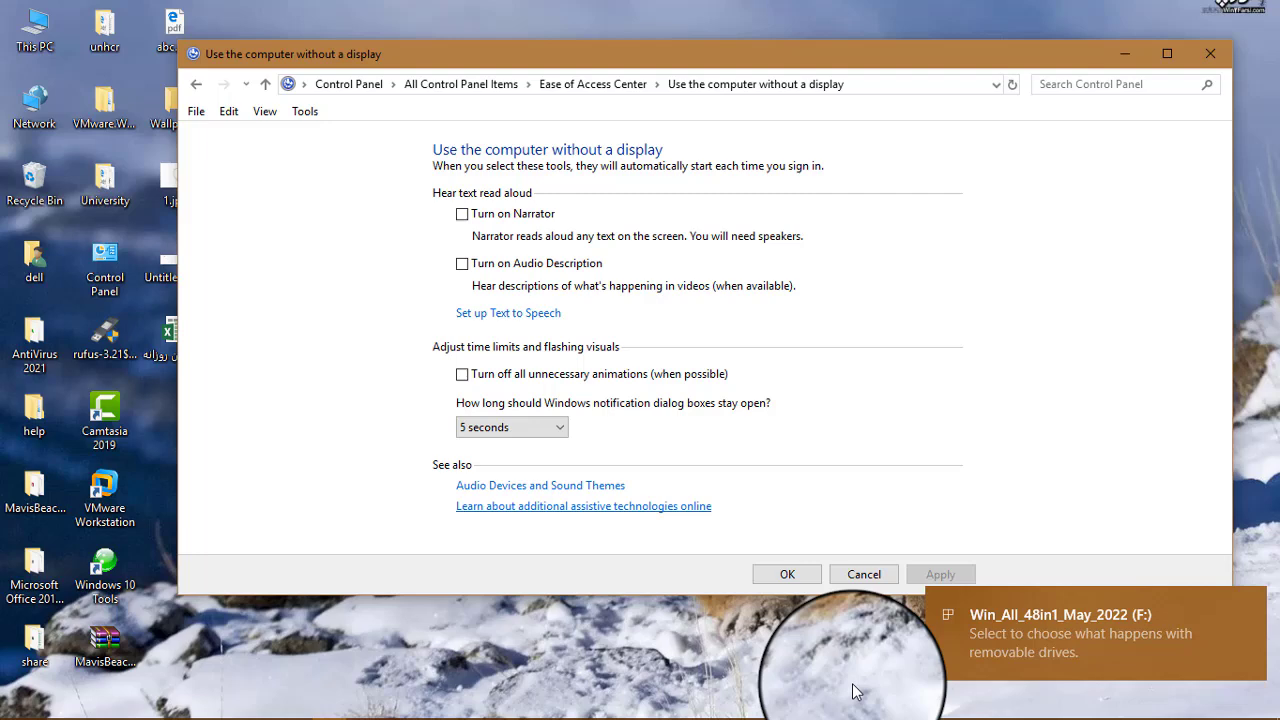
pyautogui.click(561, 432)
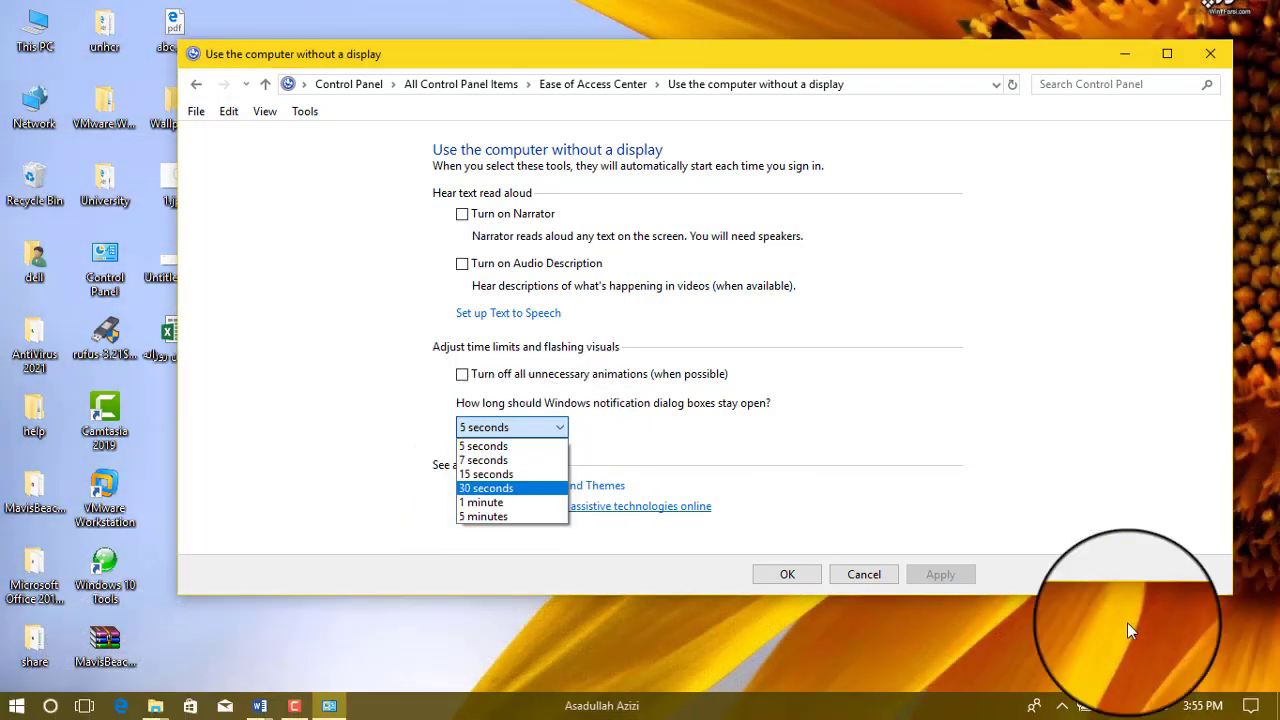
pyautogui.click(503, 446)
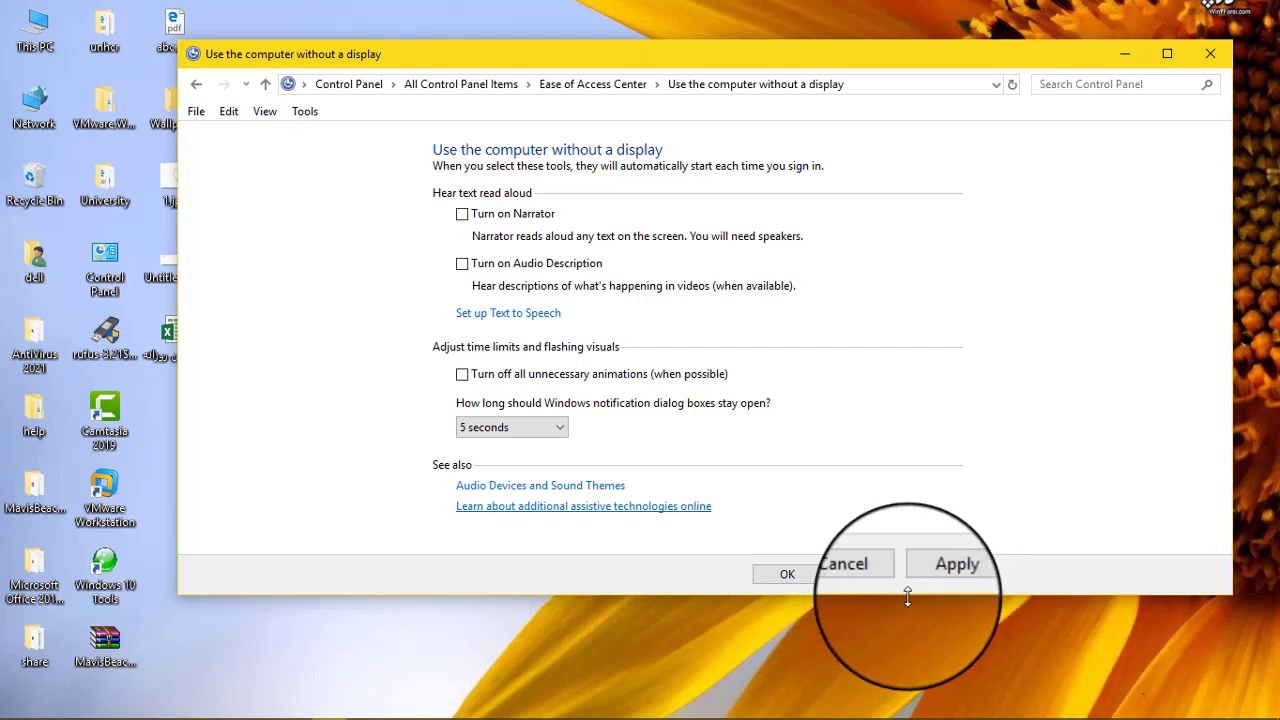
pyautogui.click(858, 575)
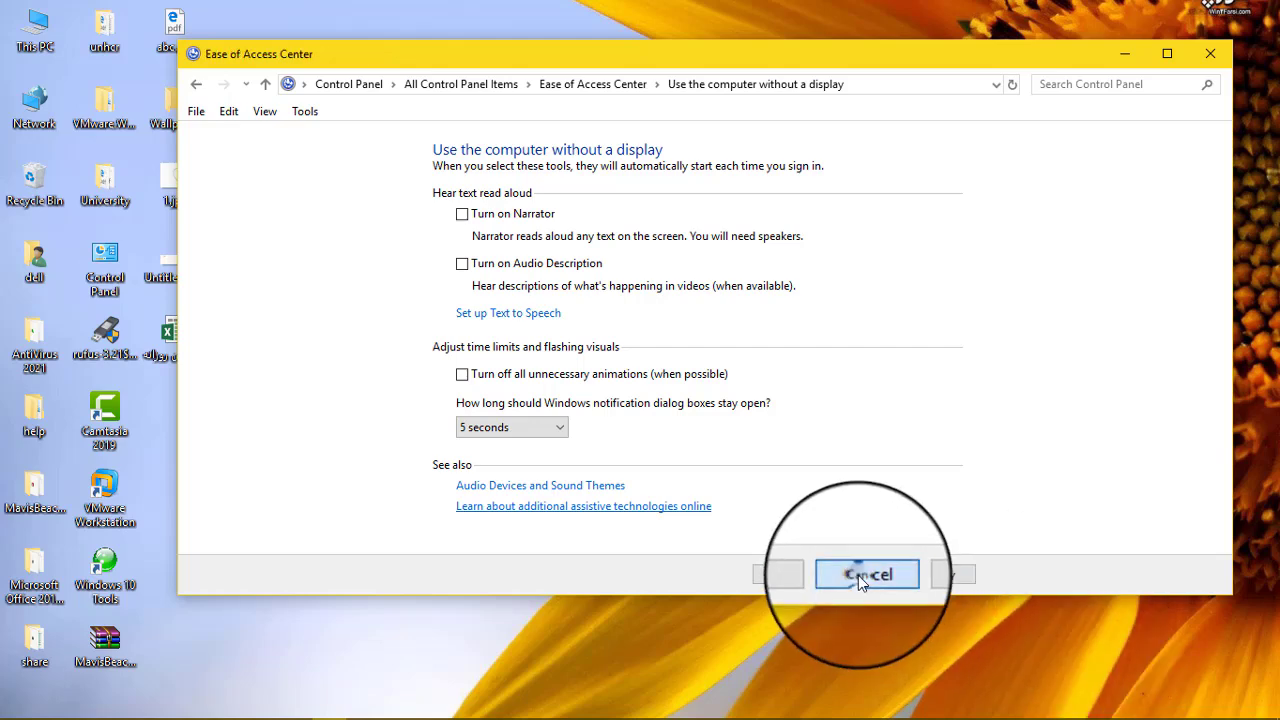
# Review the settings under "Make the computer easier to see" and "Use the computer without a mouse or keyboard", returning to the Ease of Access Center.
pyautogui.click(495, 511)
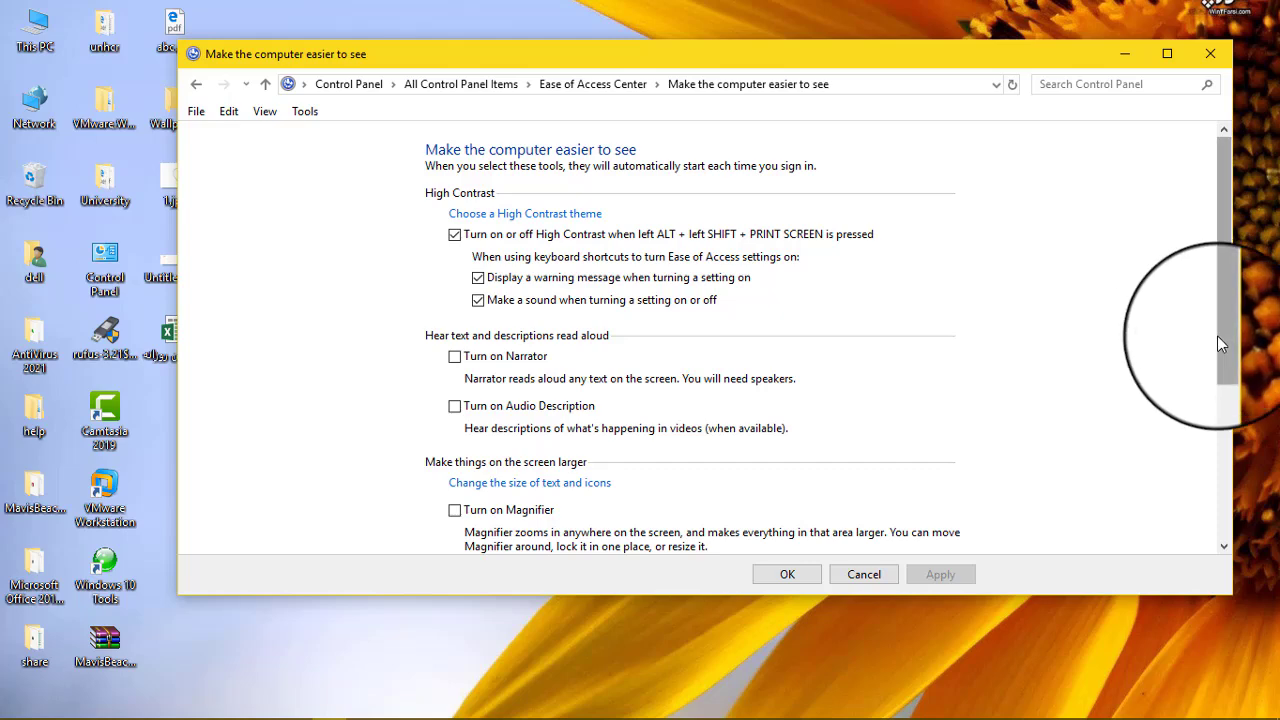
pyautogui.moveTo(1223, 340); pyautogui.dragTo(1237, 513)
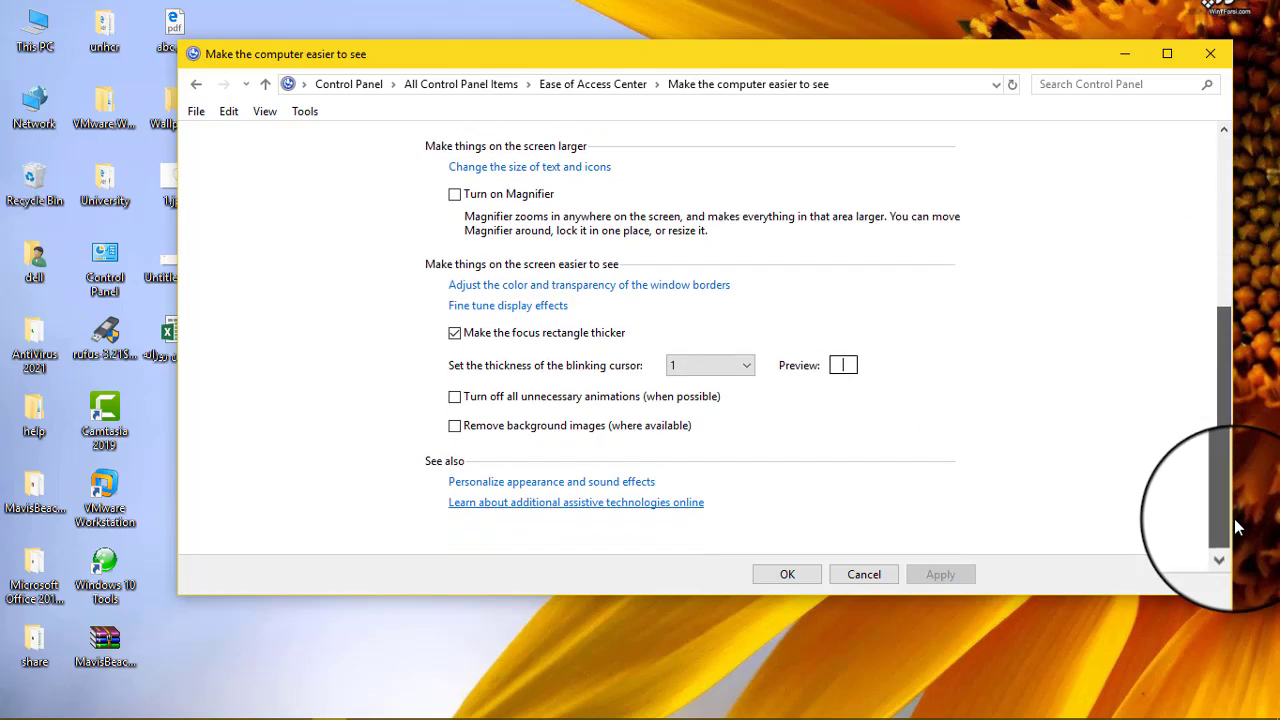
pyautogui.click(196, 84)
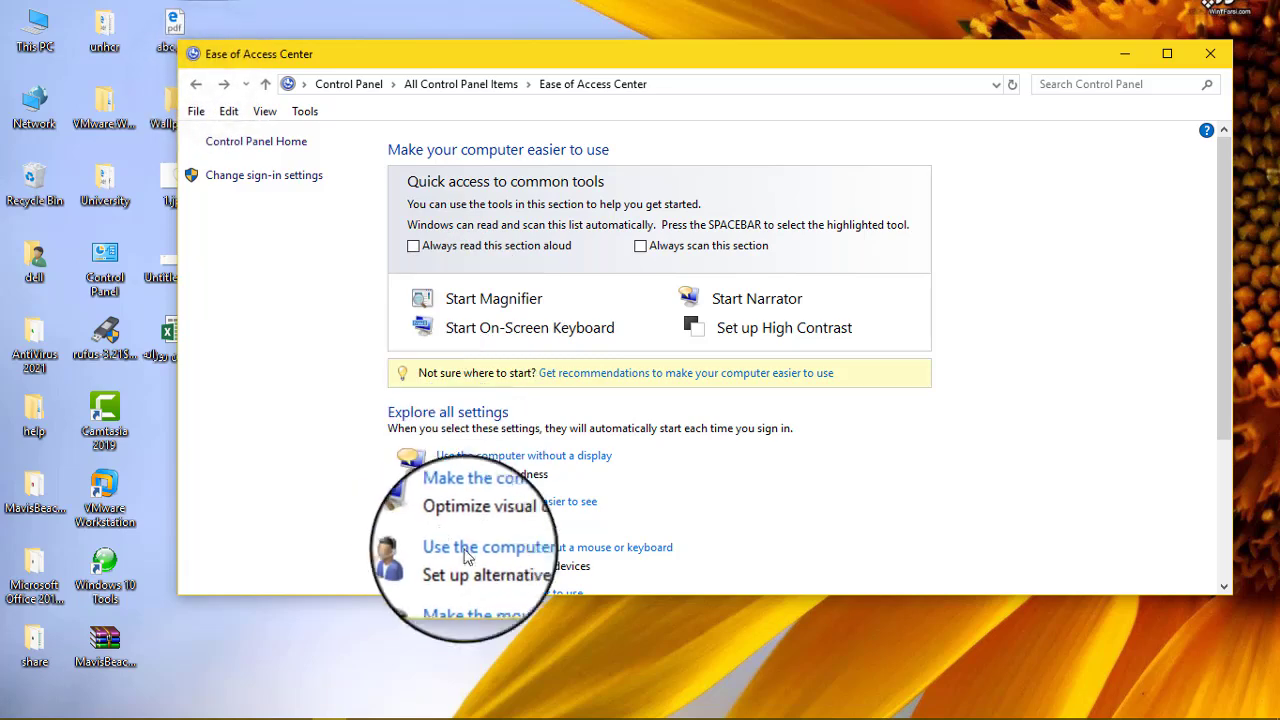
pyautogui.click(524, 551)
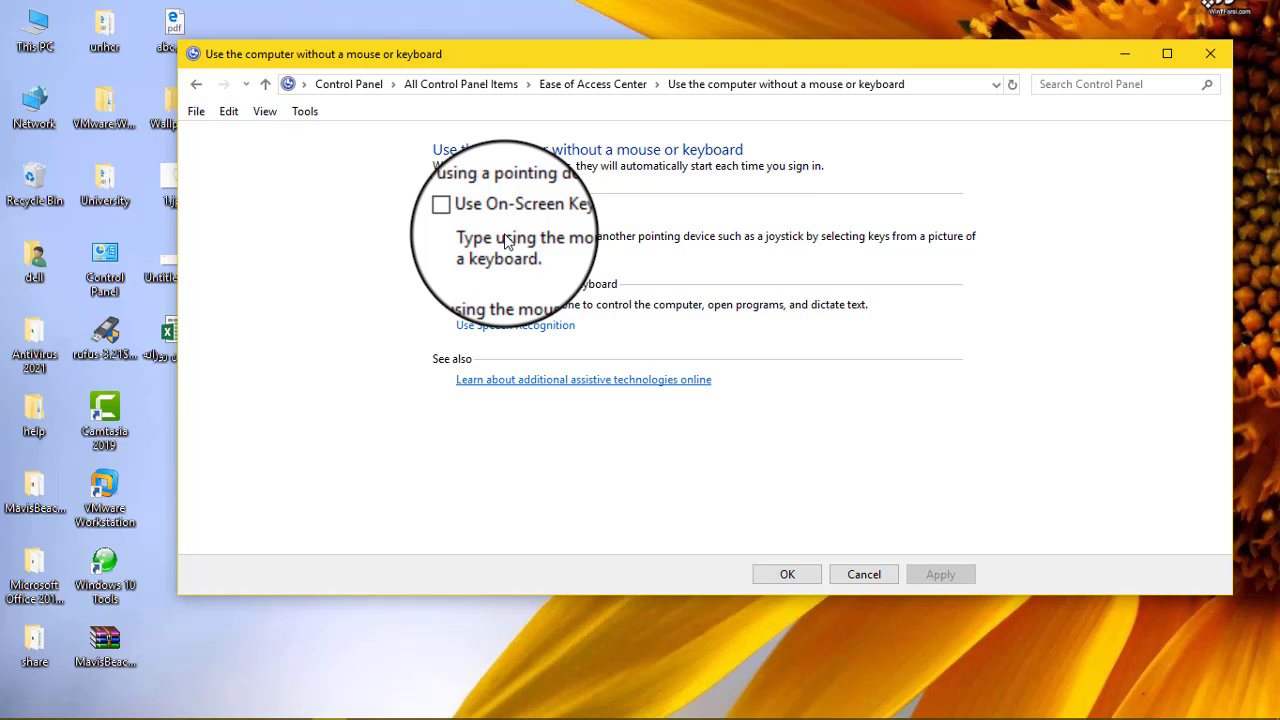
pyautogui.click(197, 88)
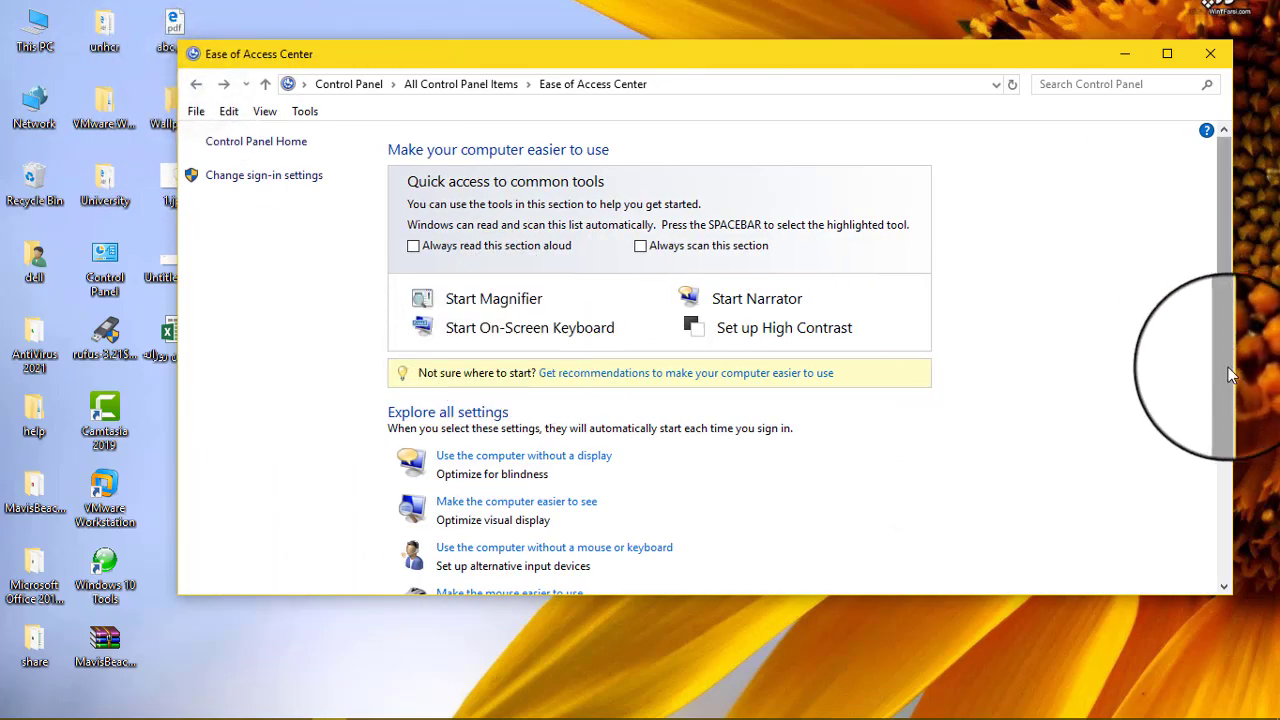
# Under "Make the mouse easier to use", try the large and extra large white, black and inverting pointers, and go back without applying.
pyautogui.moveTo(1230, 373); pyautogui.dragTo(1223, 496)
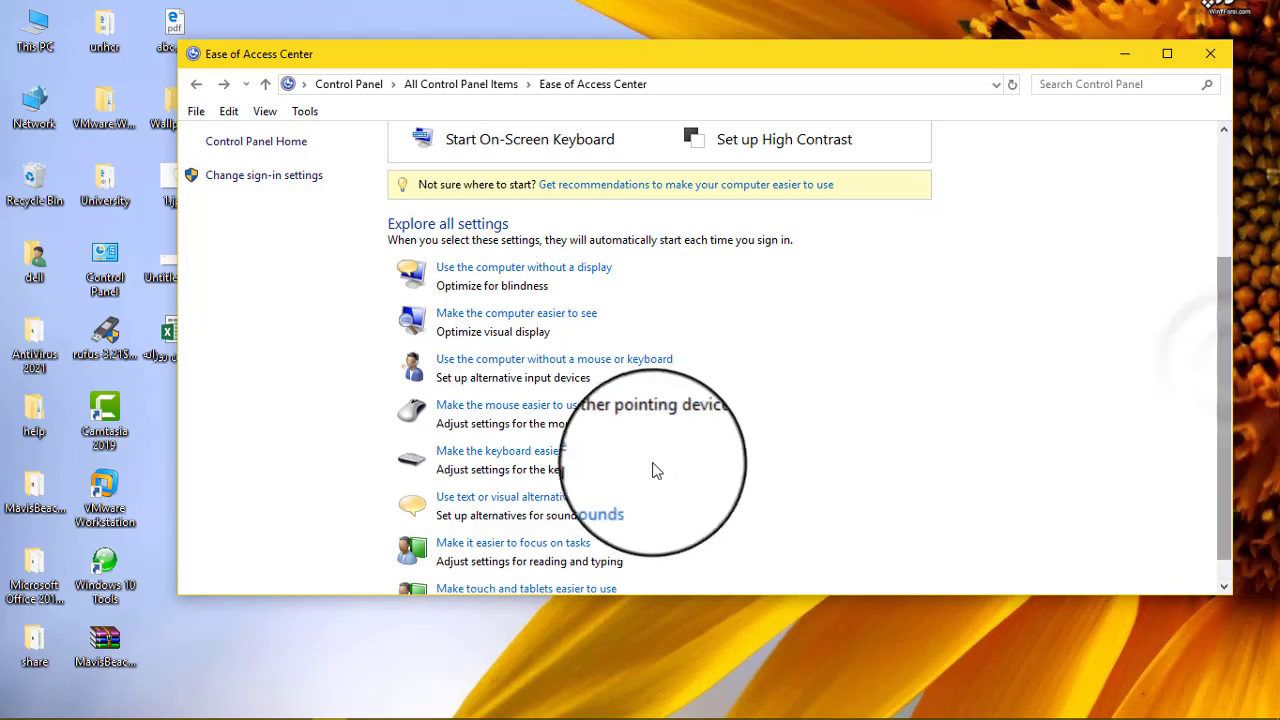
pyautogui.click(497, 408)
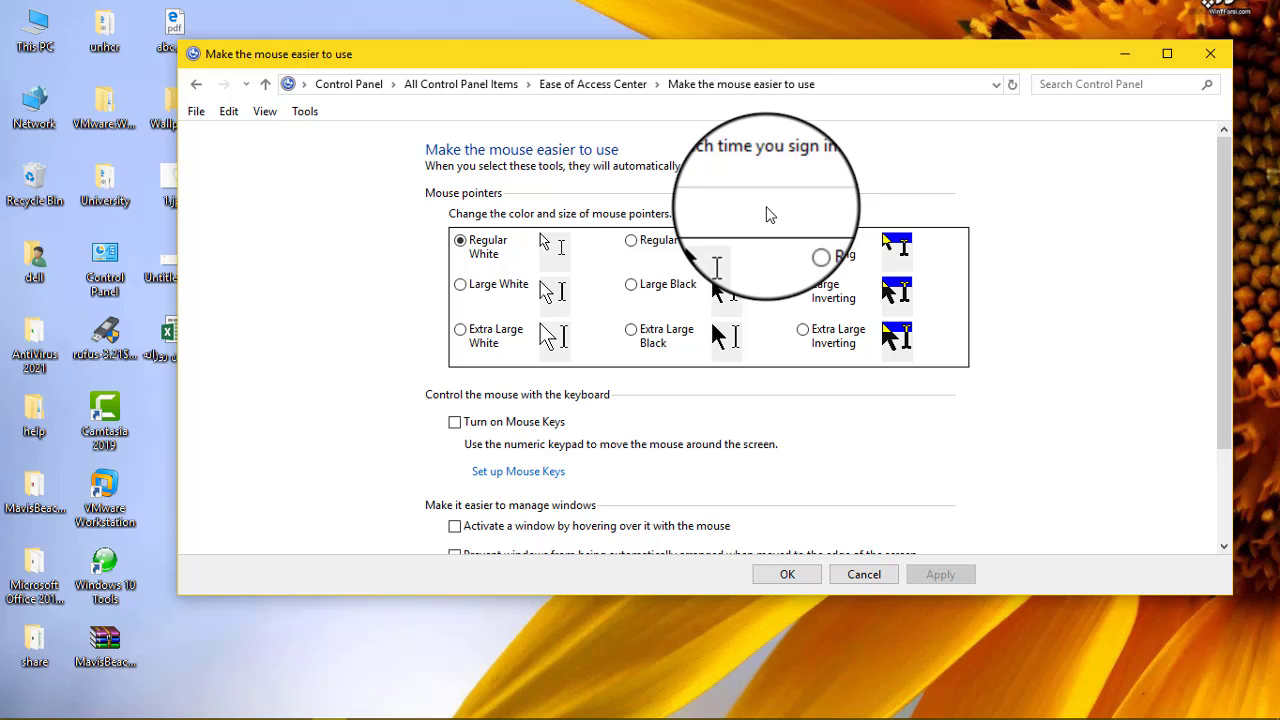
pyautogui.click(458, 286)
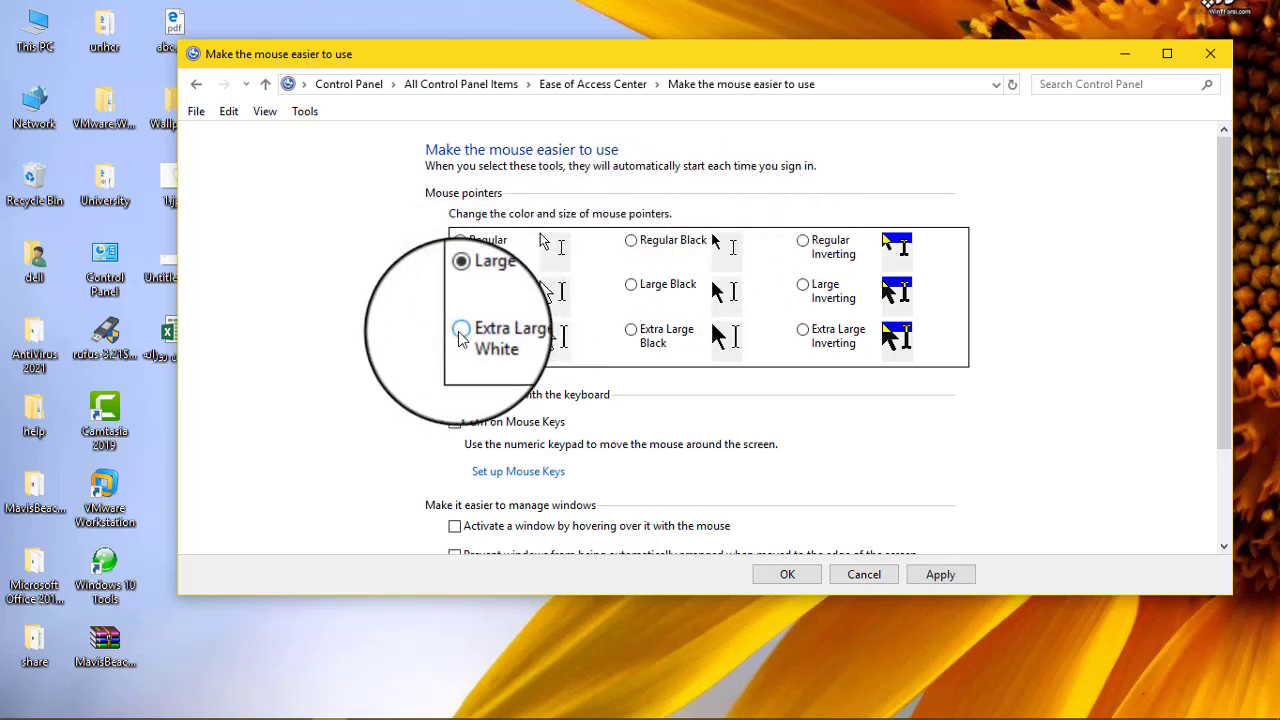
pyautogui.click(459, 333)
pyautogui.click(631, 285)
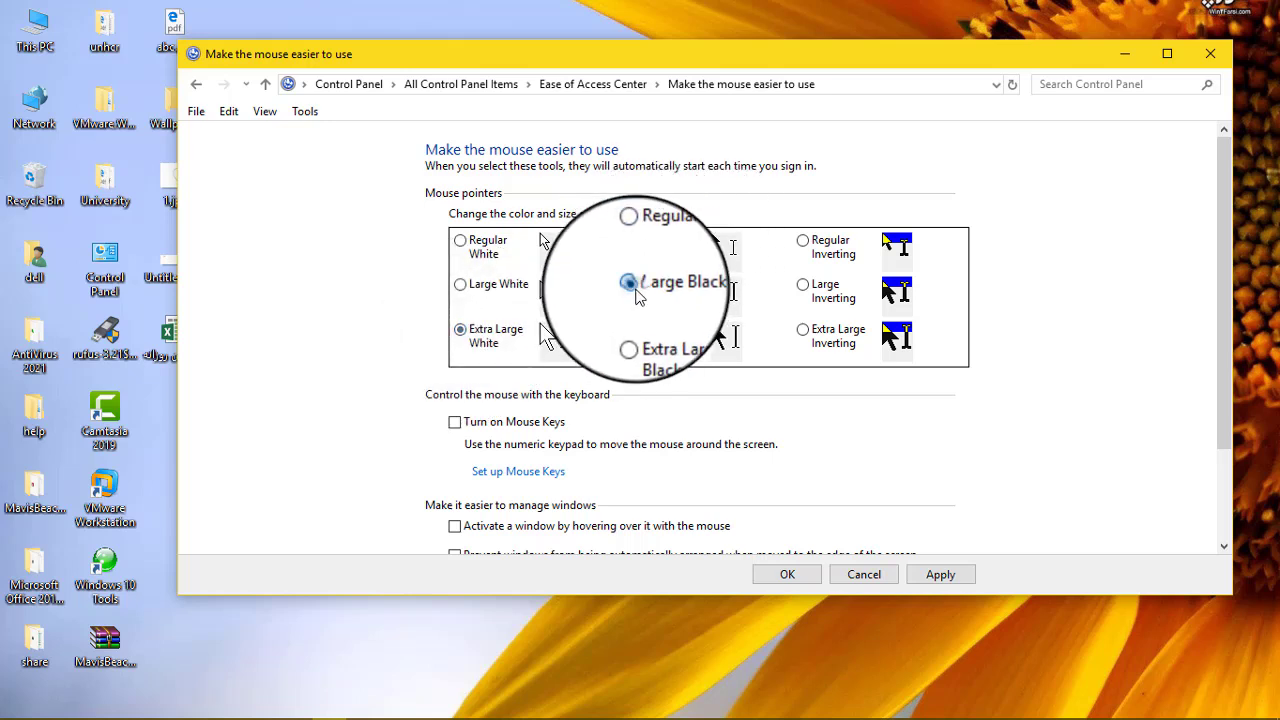
pyautogui.click(631, 330)
pyautogui.click(805, 287)
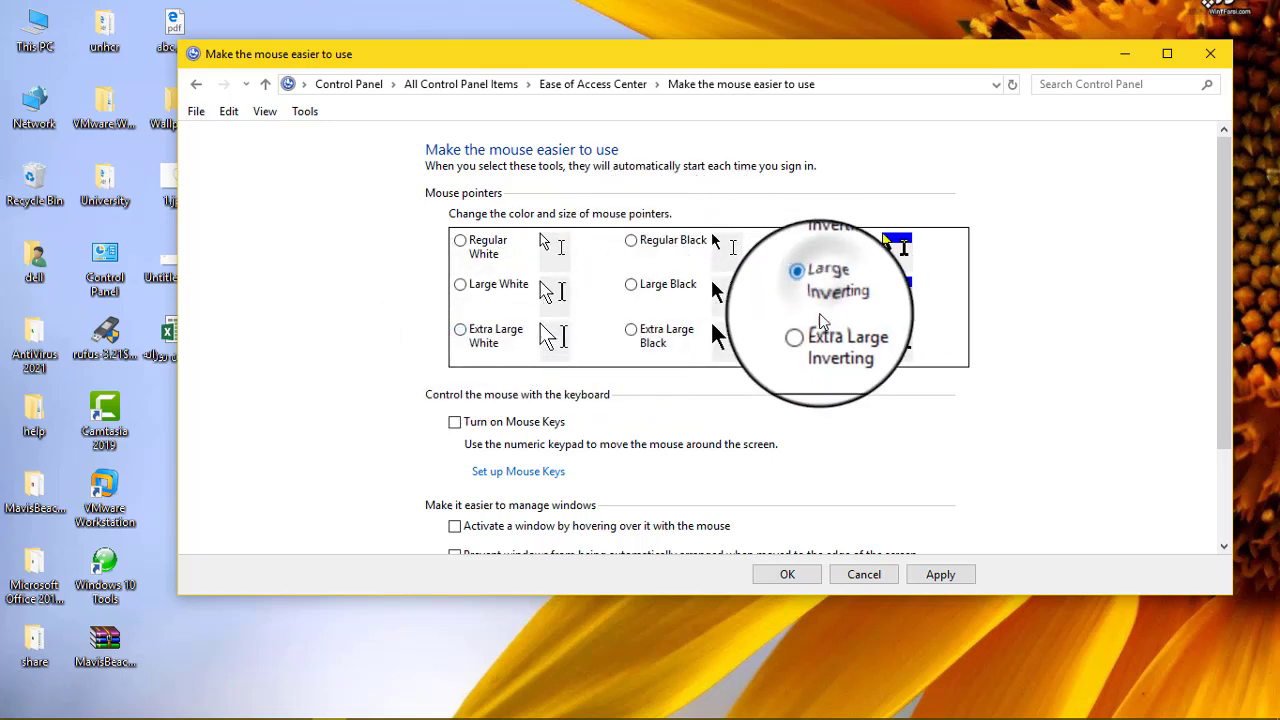
pyautogui.click(810, 331)
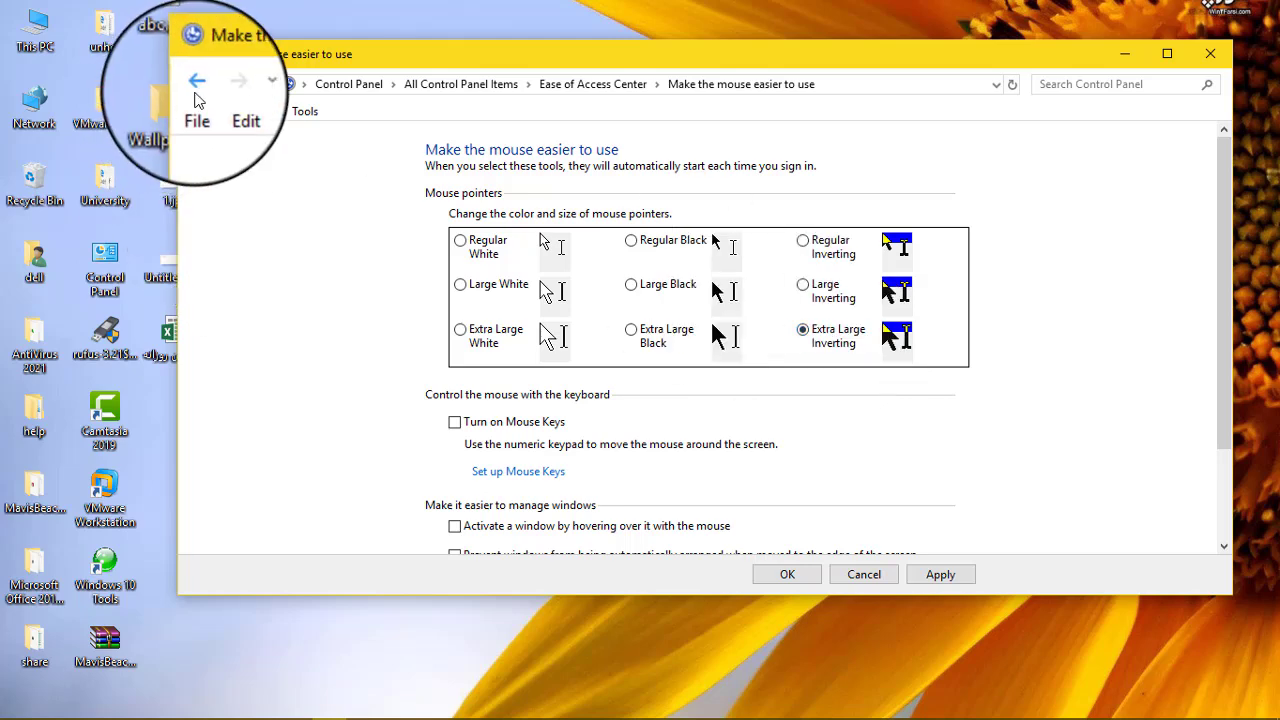
pyautogui.click(196, 85)
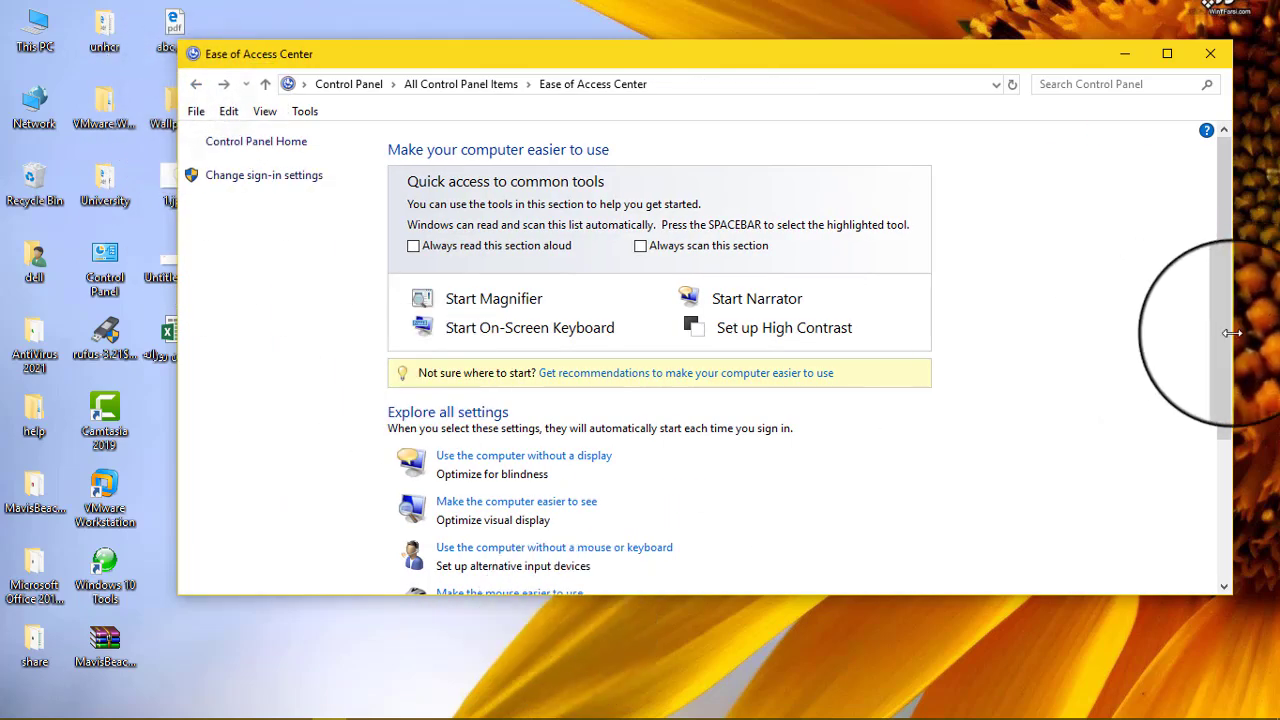
# Open "Make touch and tablets easier to use", review the accessibility tools available for launching and keep Narrator selected.
pyautogui.moveTo(1228, 348); pyautogui.dragTo(1232, 528)
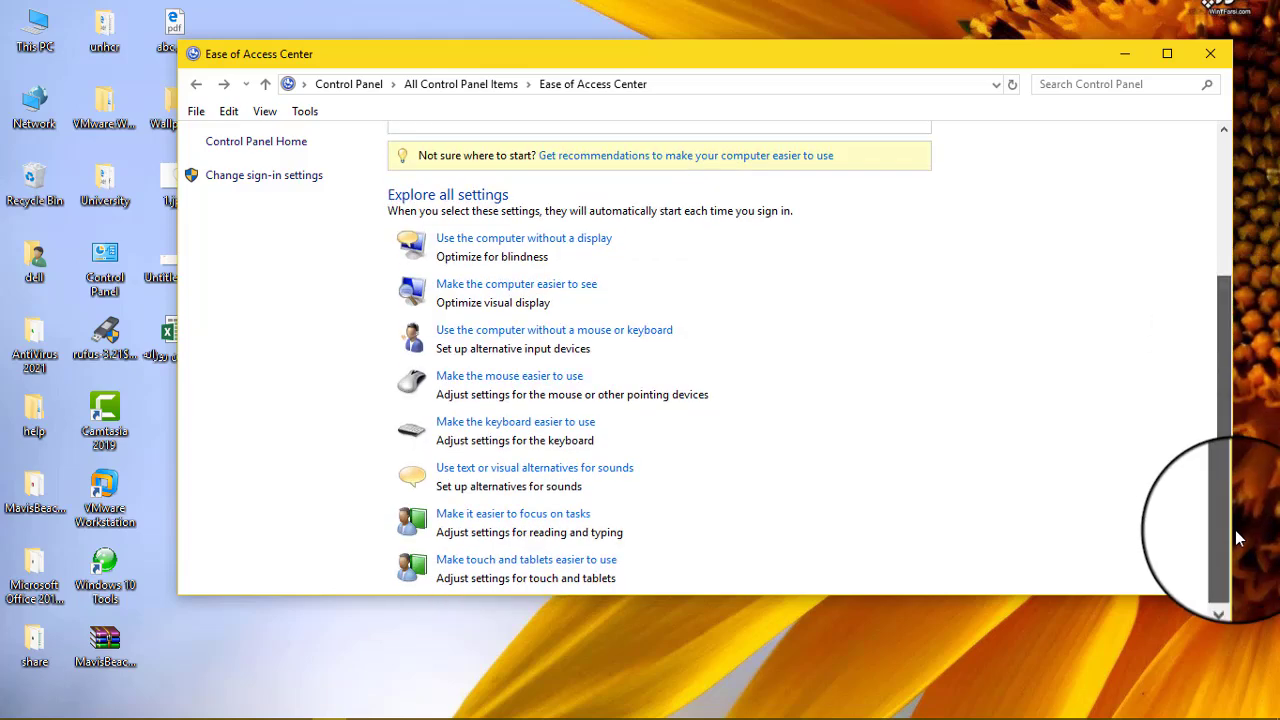
pyautogui.click(522, 560)
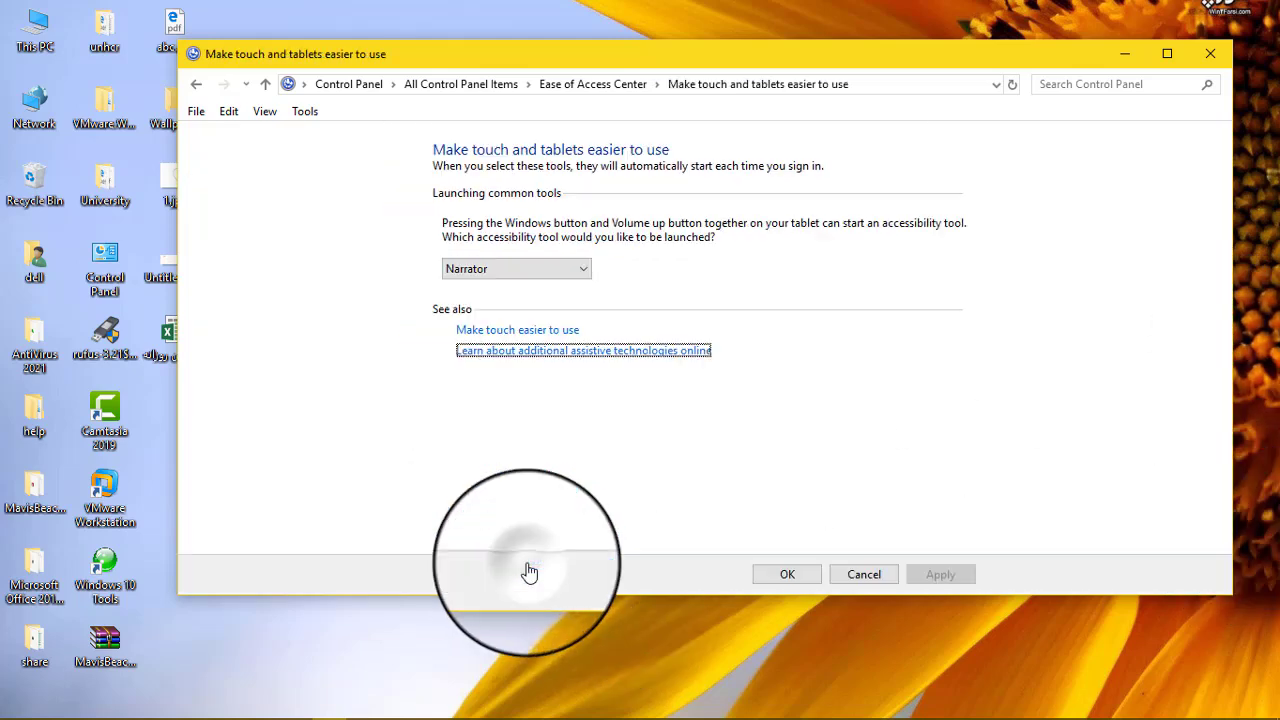
pyautogui.click(553, 268)
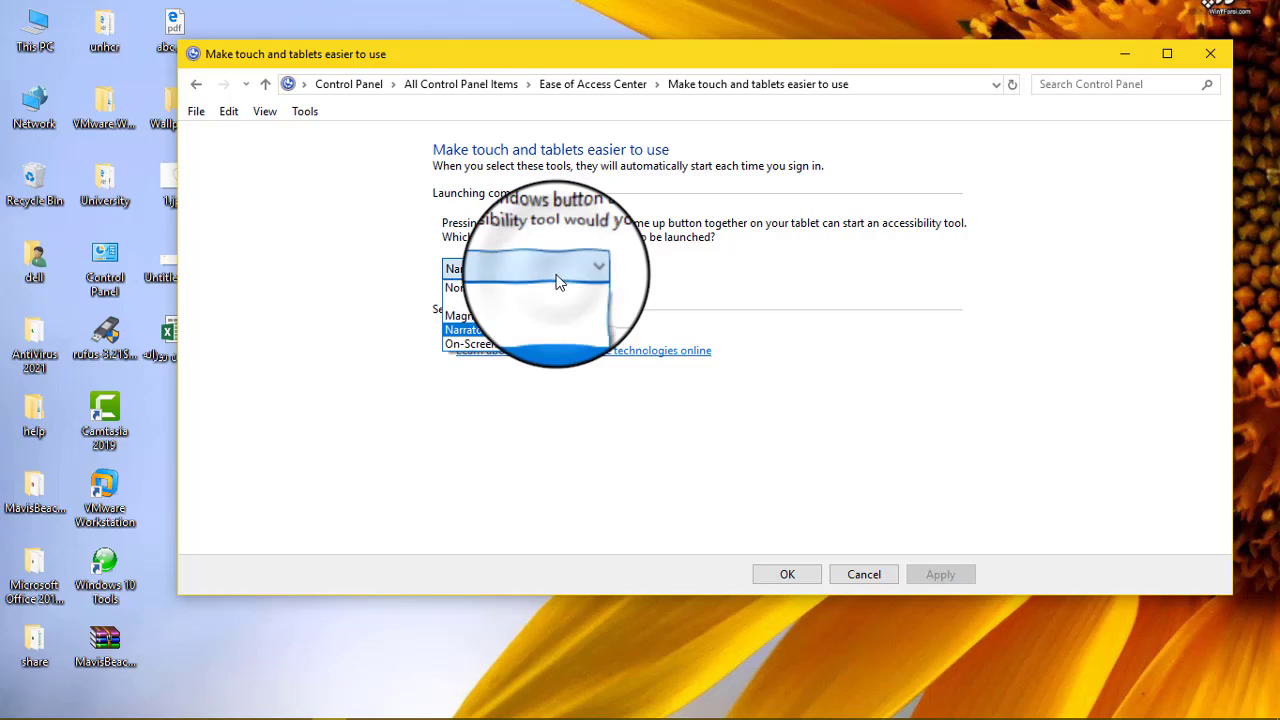
pyautogui.click(487, 333)
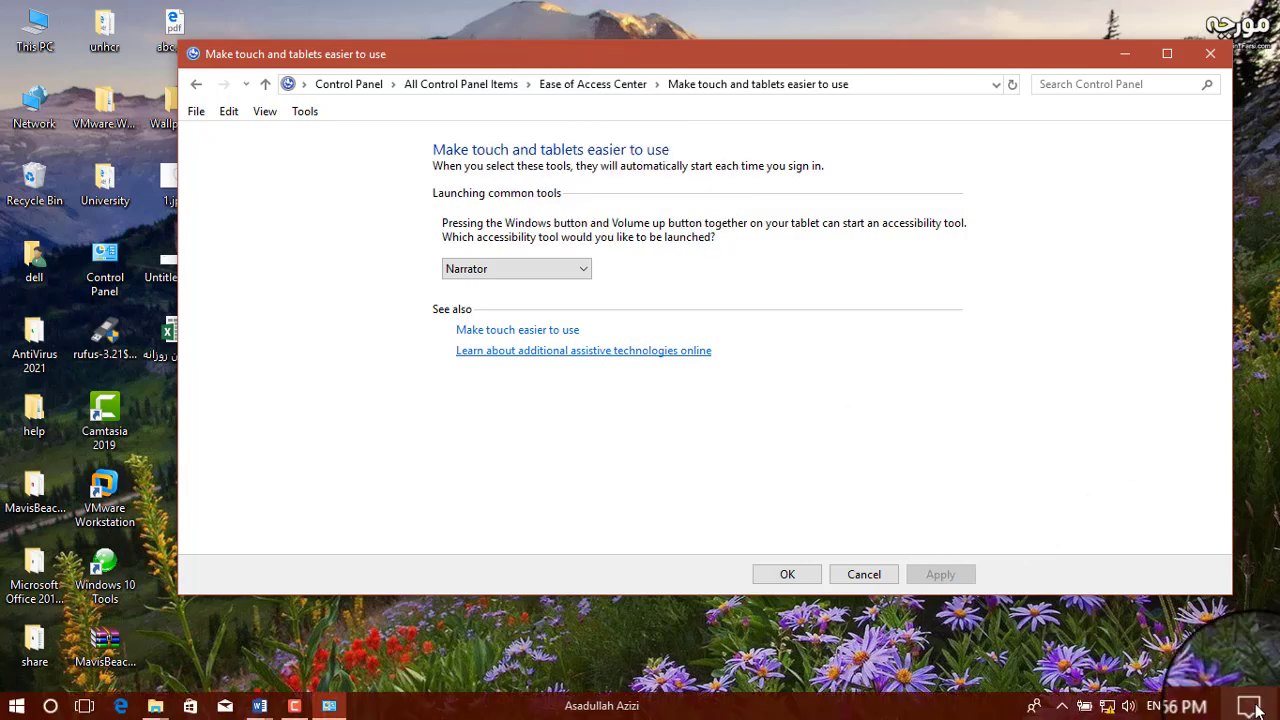
# View the notifications in the Action Center, close it and return to the Ease of Access Center.
pyautogui.click(1256, 708)
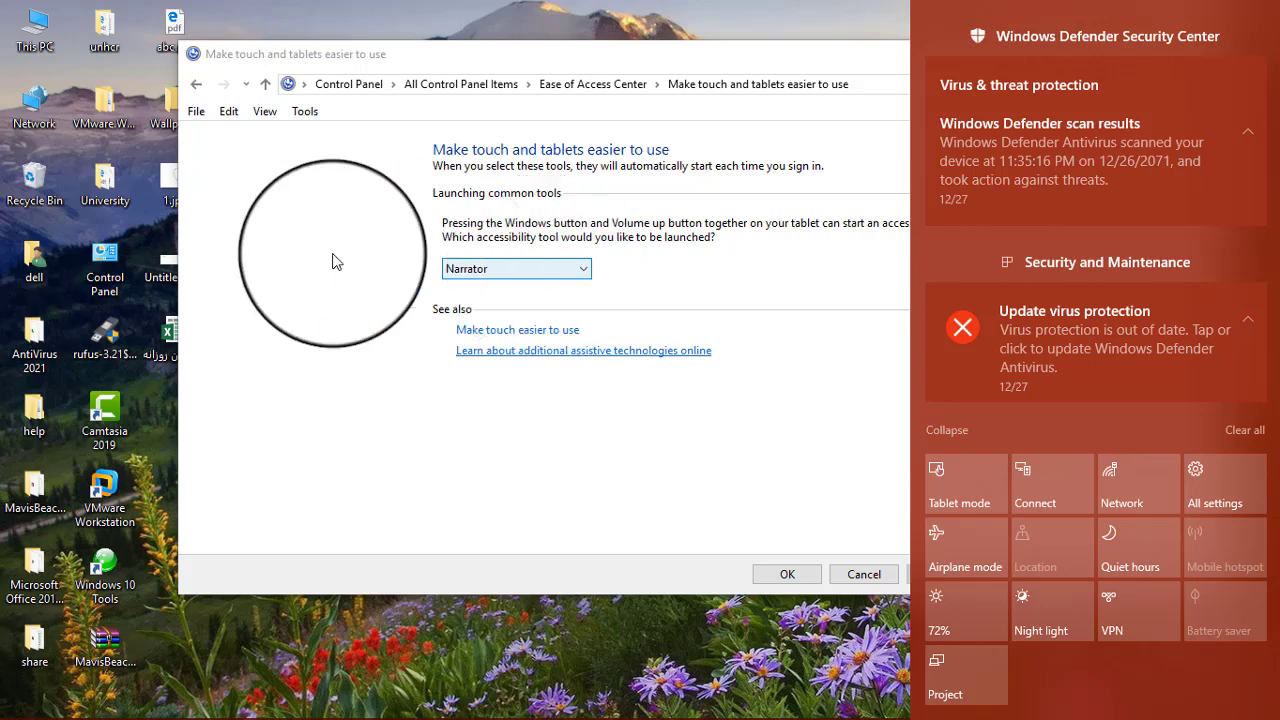
pyautogui.click(233, 274)
pyautogui.click(197, 86)
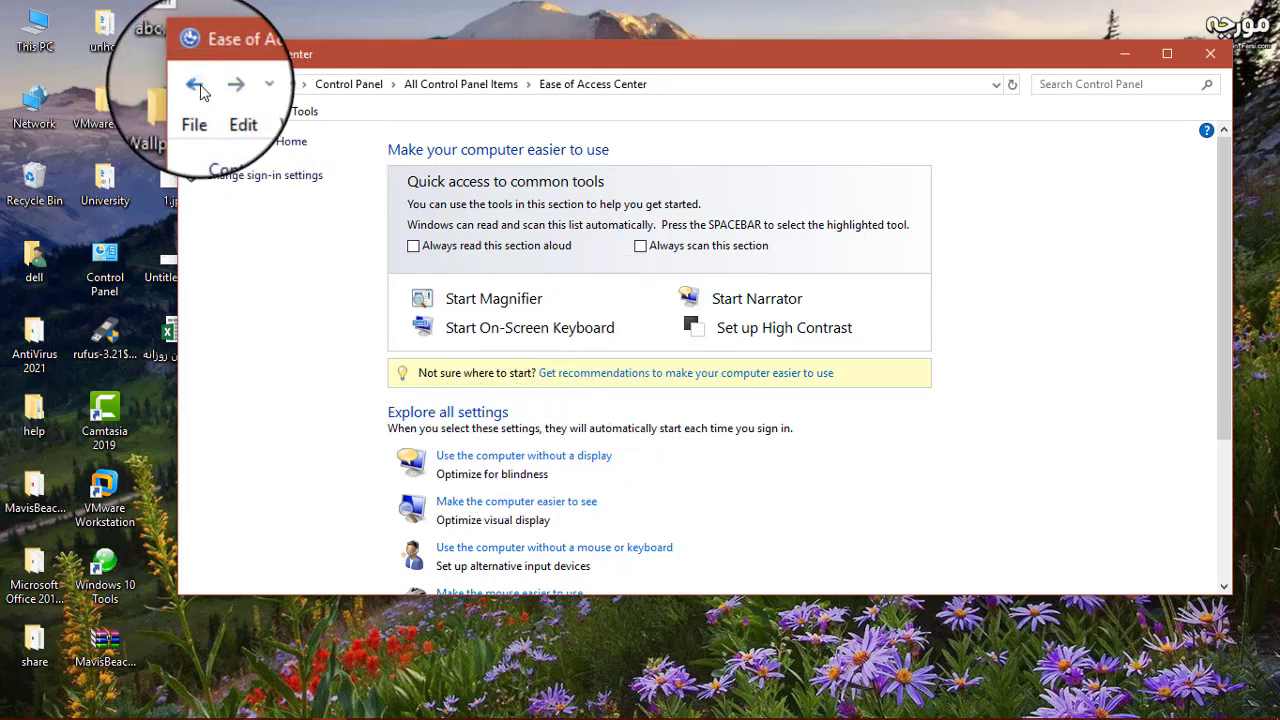
# Look at "Use the computer without a display" once more, and return to All Control Panel Items to browse the remaining items.
pyautogui.click(524, 455)
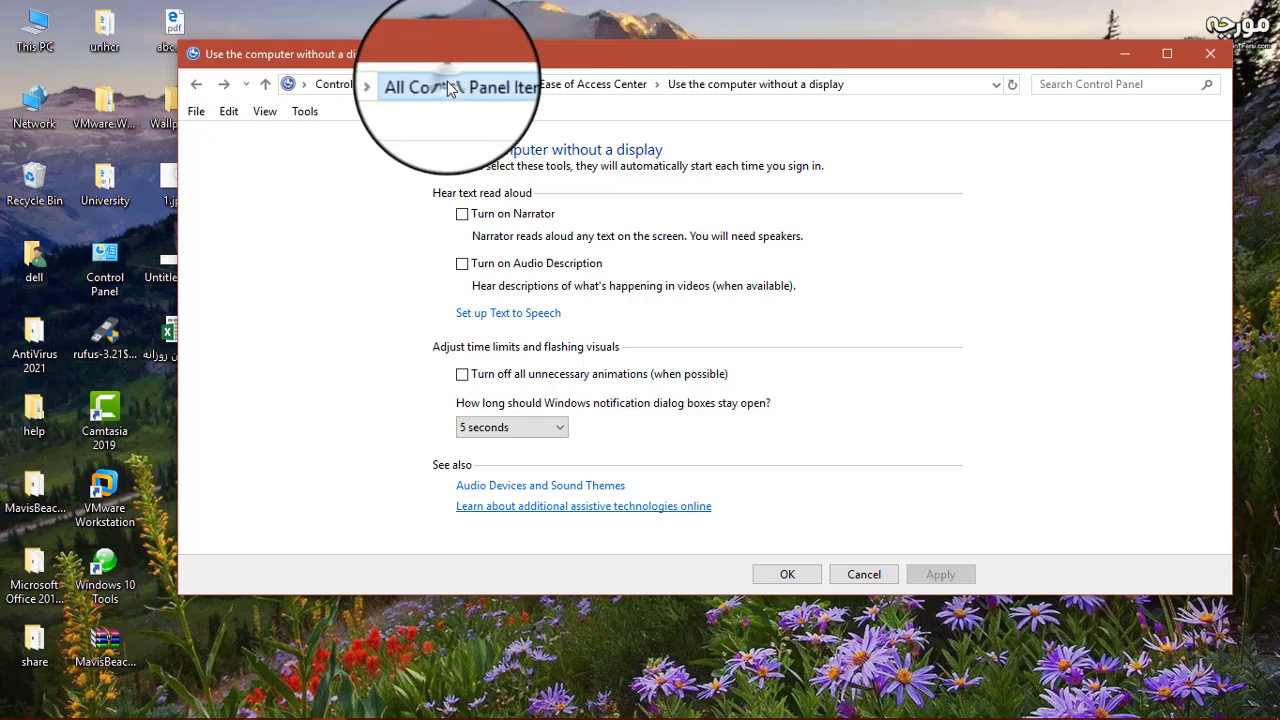
pyautogui.click(412, 87)
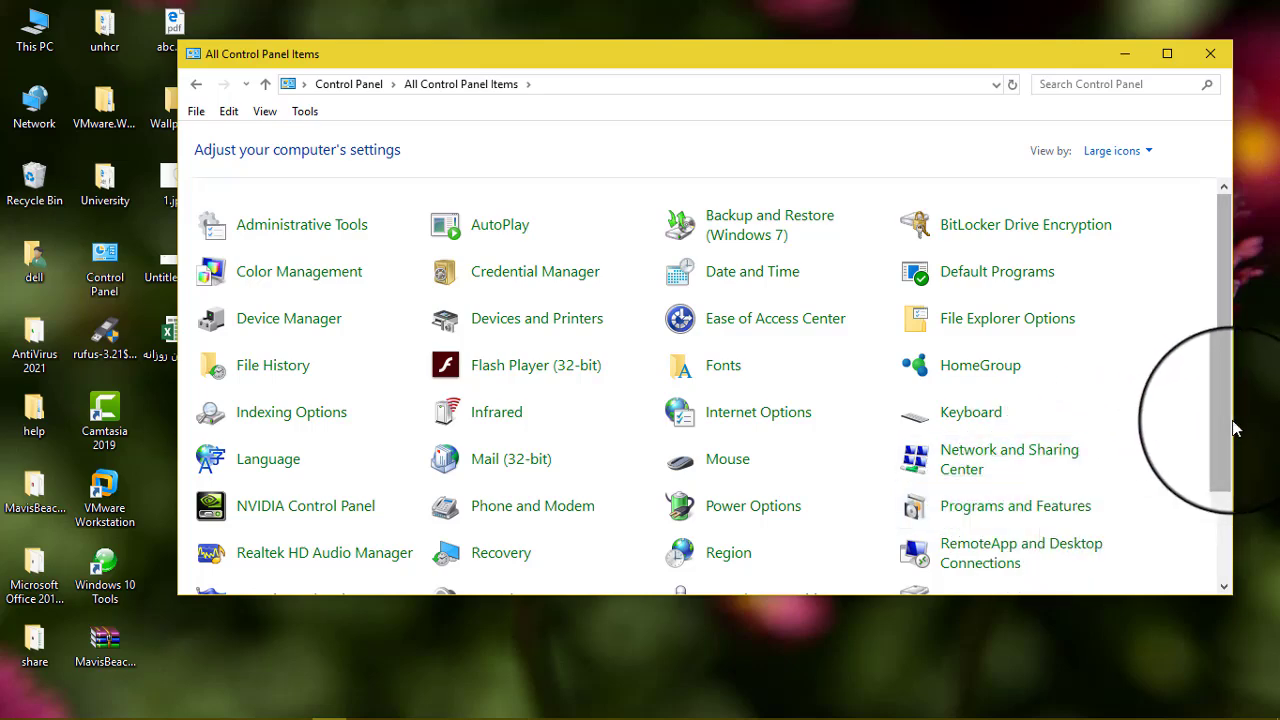
pyautogui.moveTo(1230, 435); pyautogui.dragTo(1228, 537)
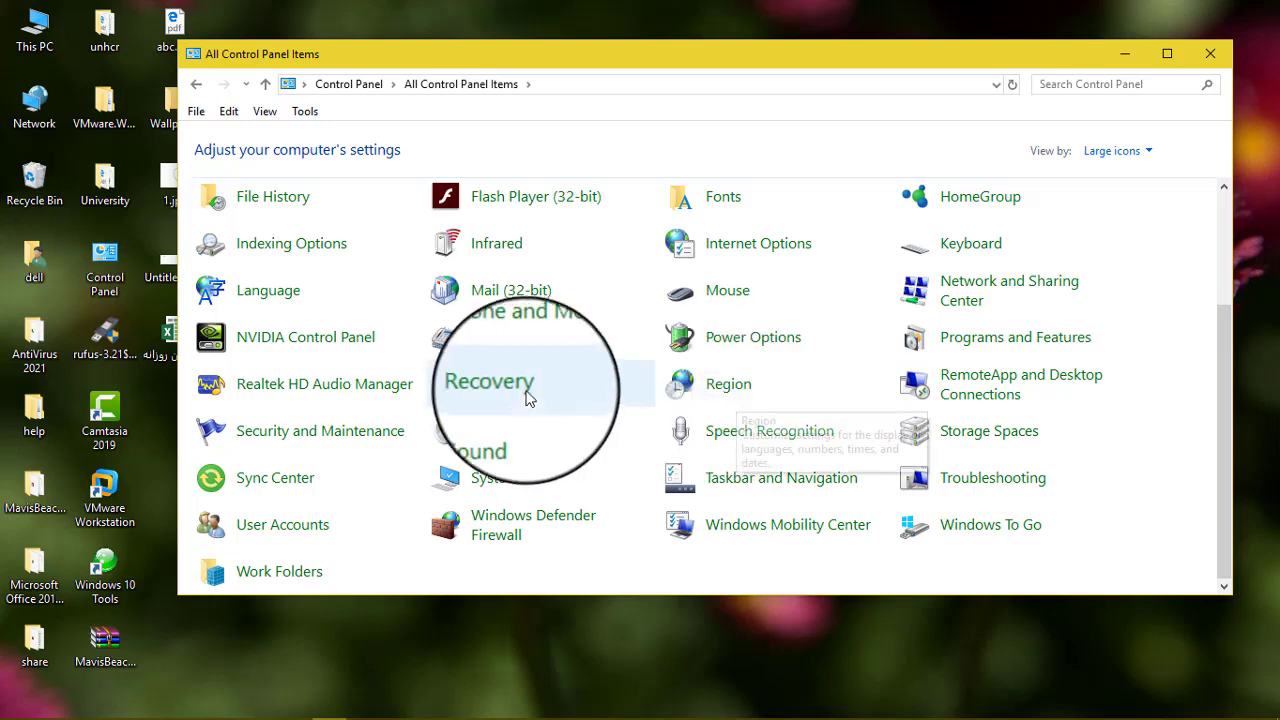